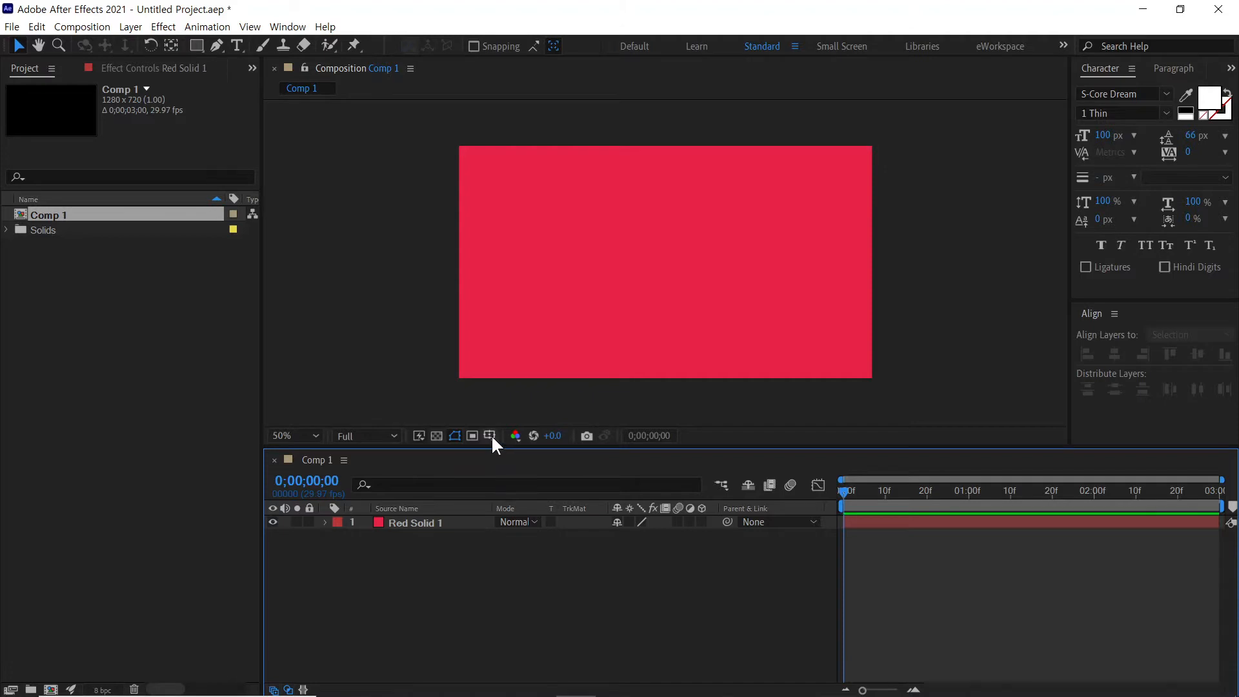
- Add a text layer reading "Path Motion" over the red background with the Horizontal Type tool
left_click(237, 45)
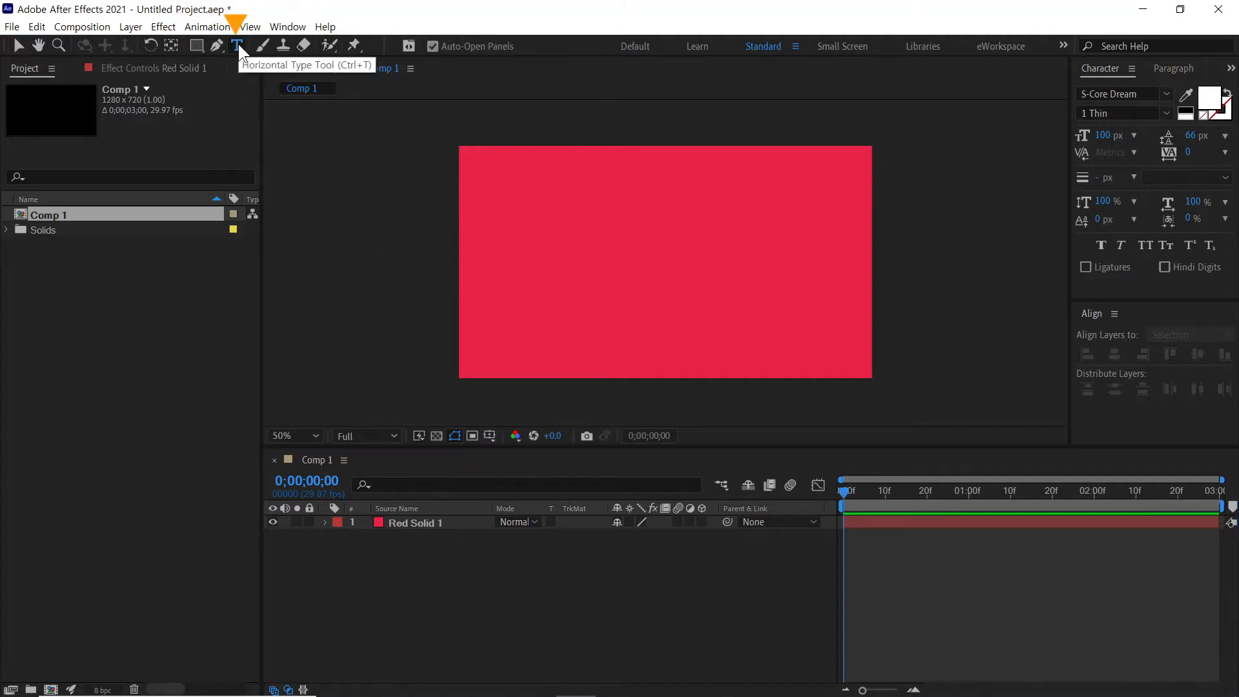
left_click(668, 256)
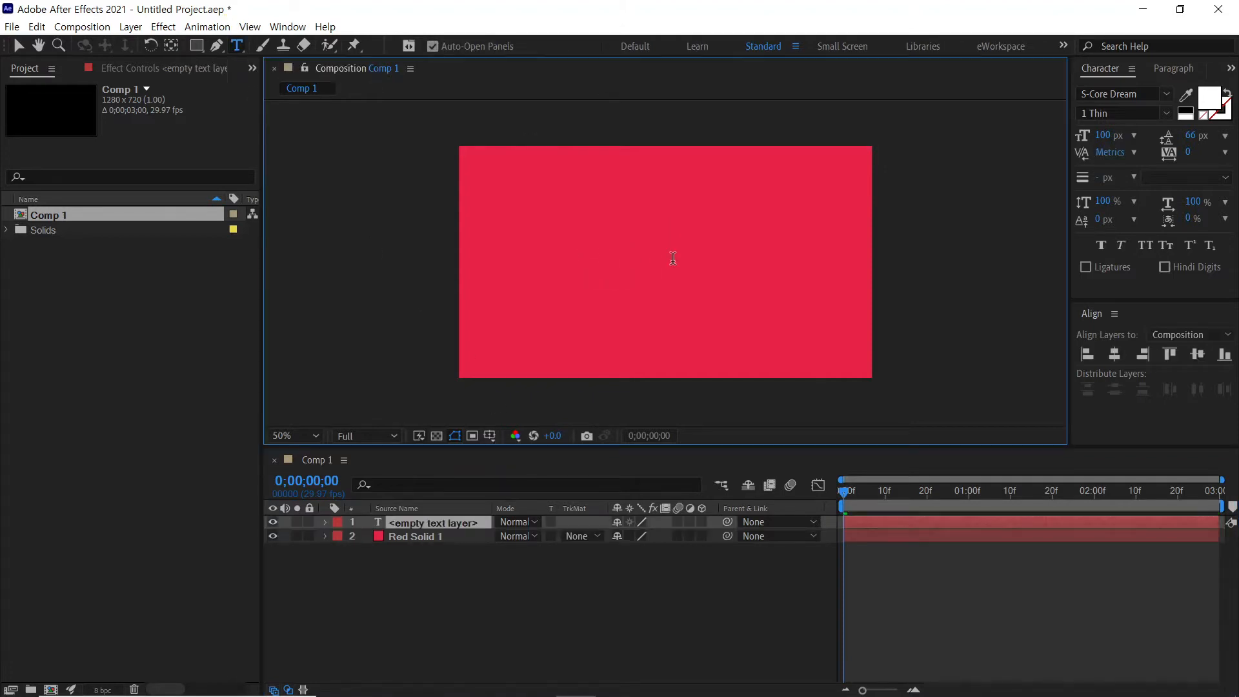
type("Path Motion")
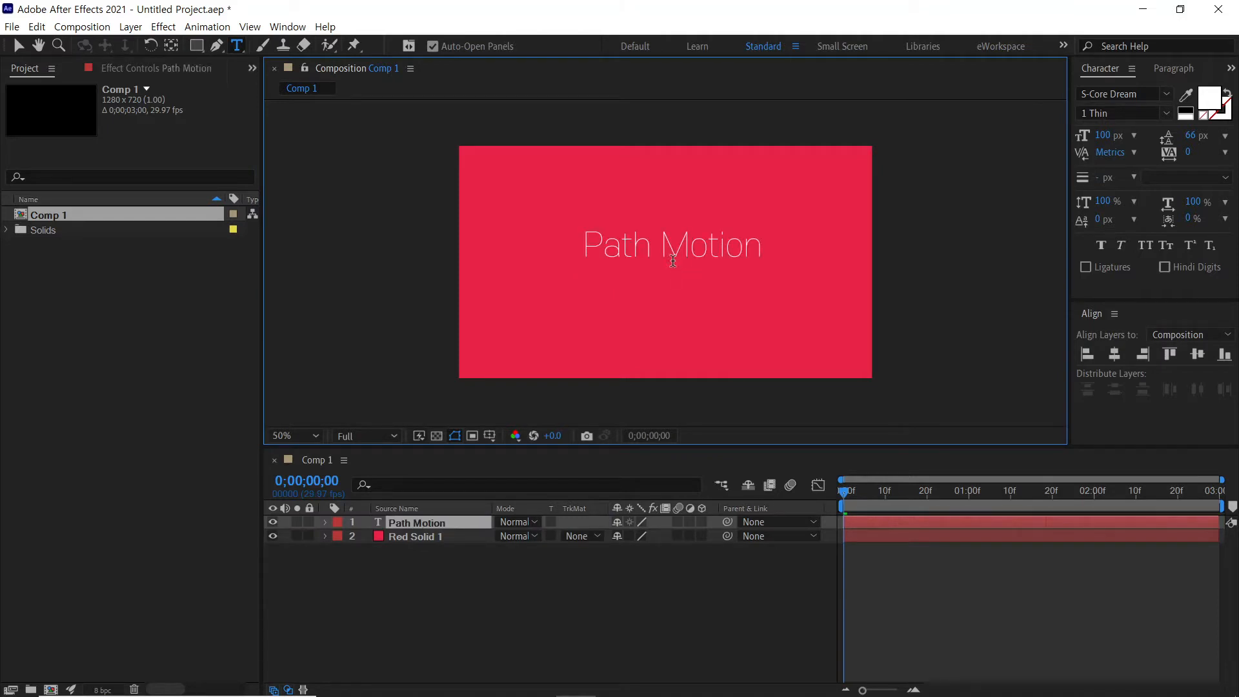
left_click(19, 45)
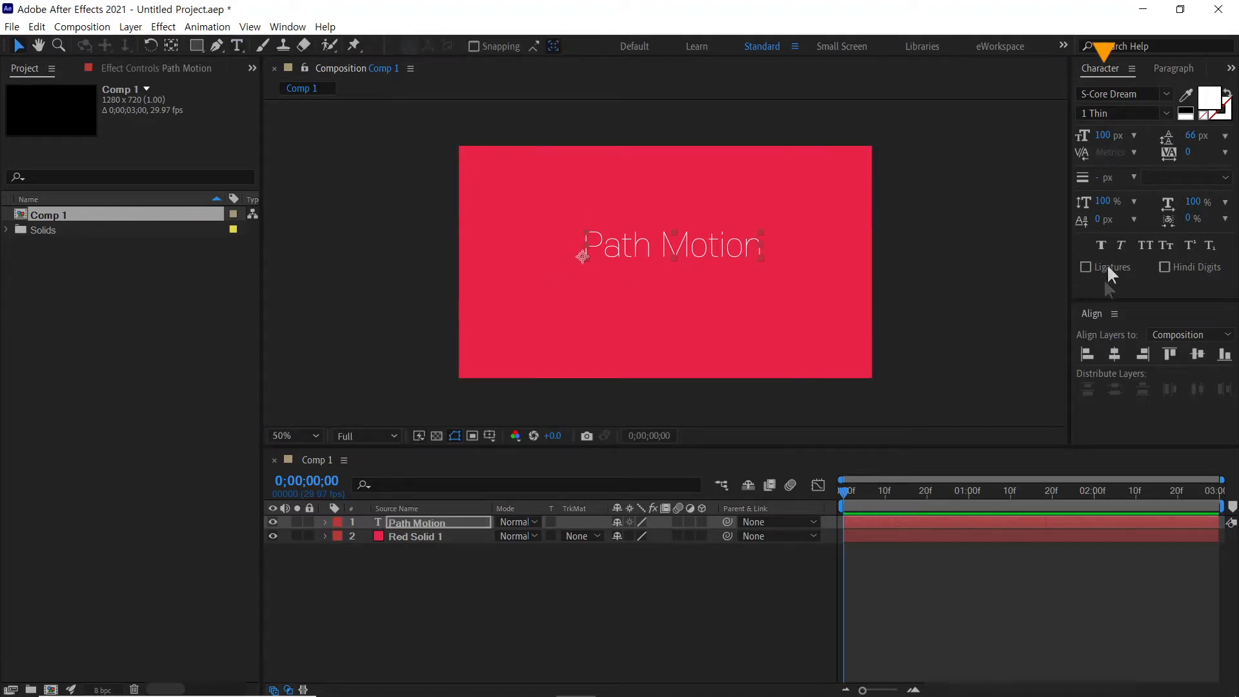
- Format the Path Motion text with a 60 px font size, the 4 Regular style and -50 tracking
left_click(1103, 135)
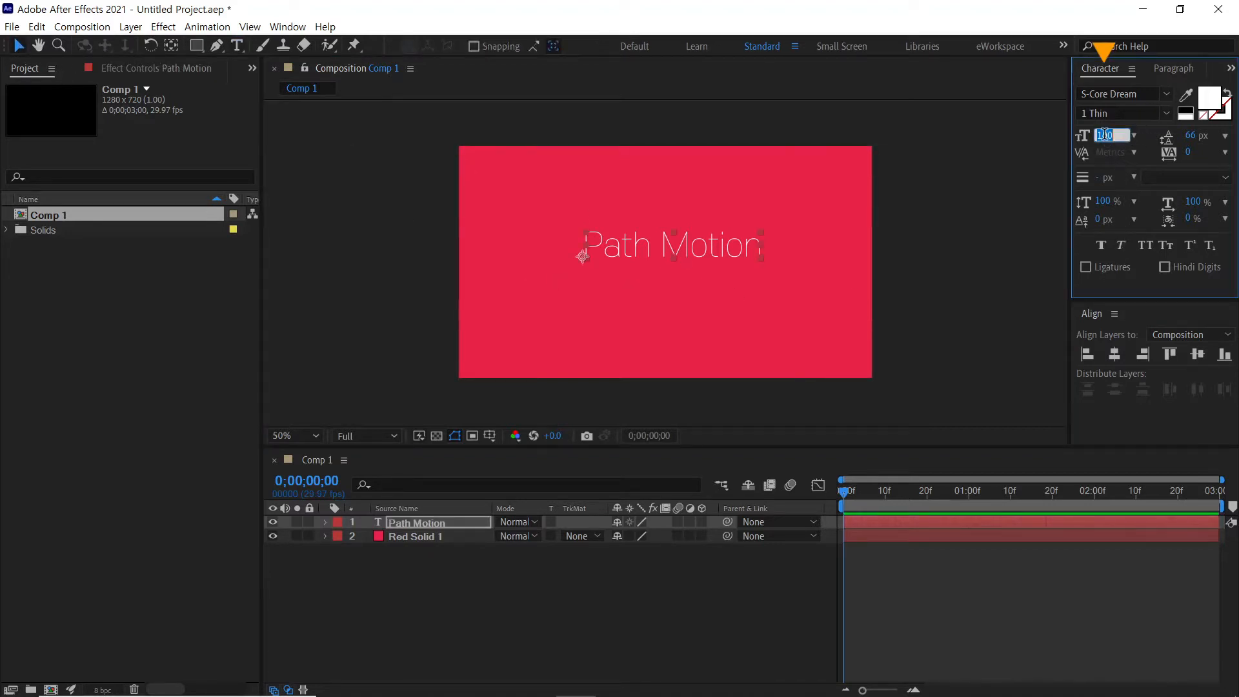
type("66")
key("Return")
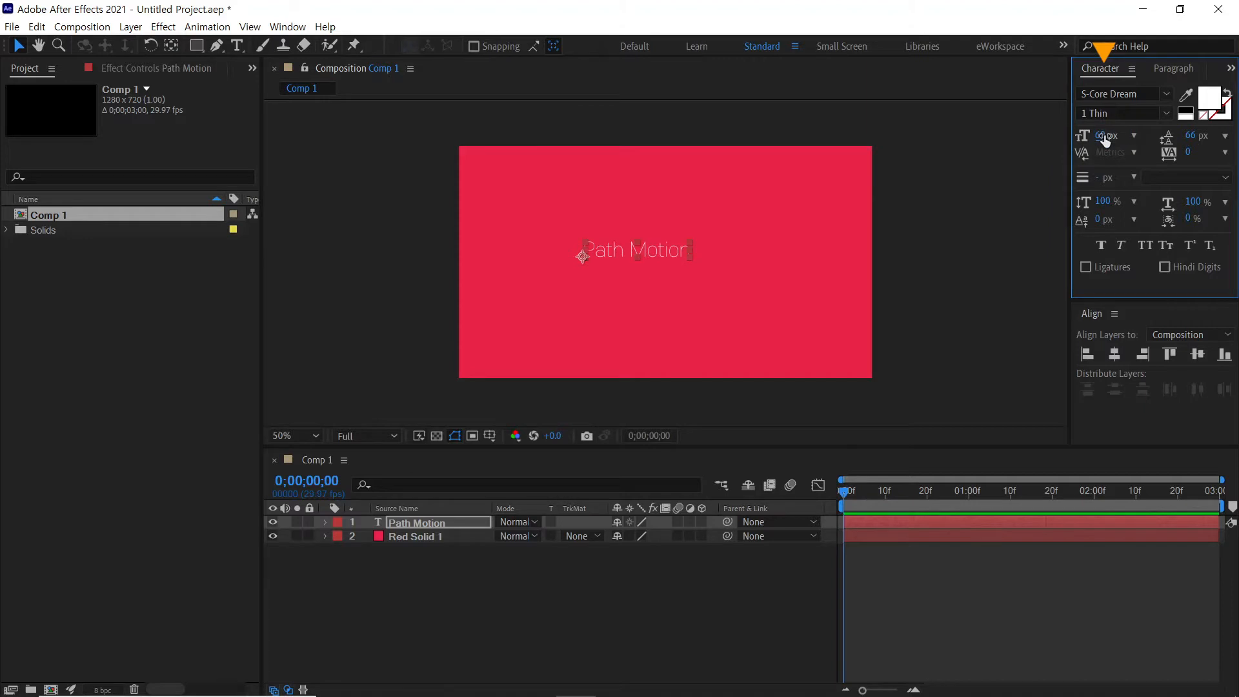
left_click(1122, 113)
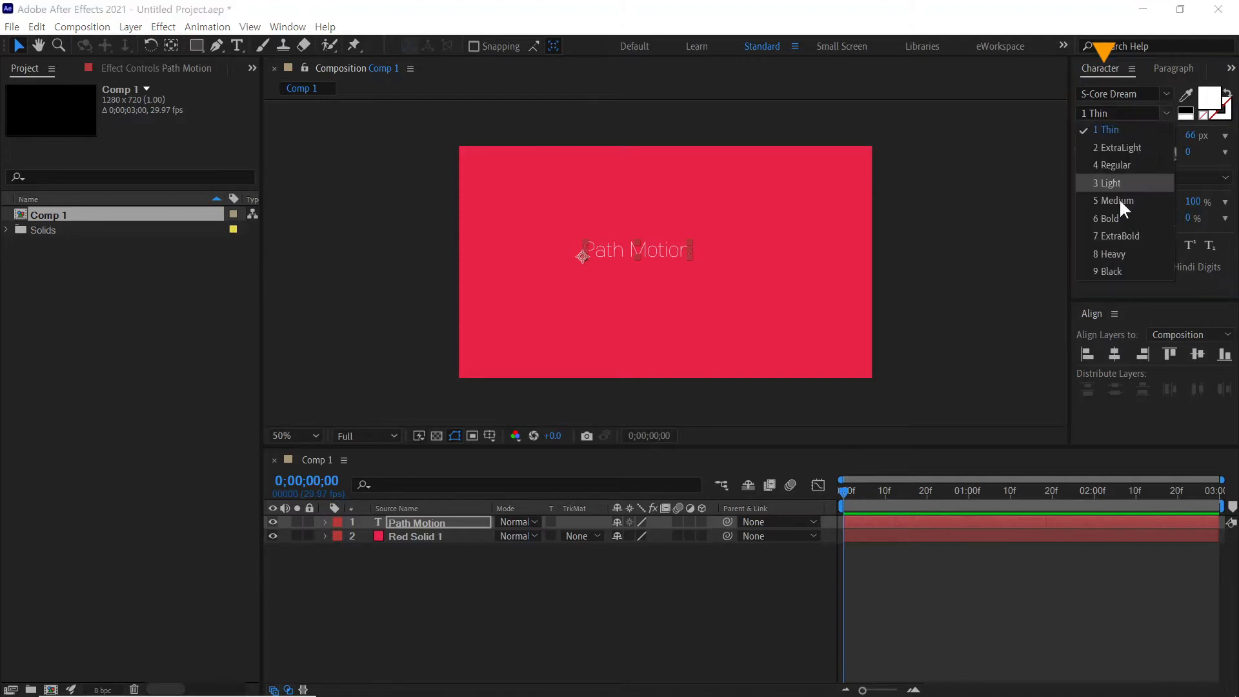
left_click(1111, 165)
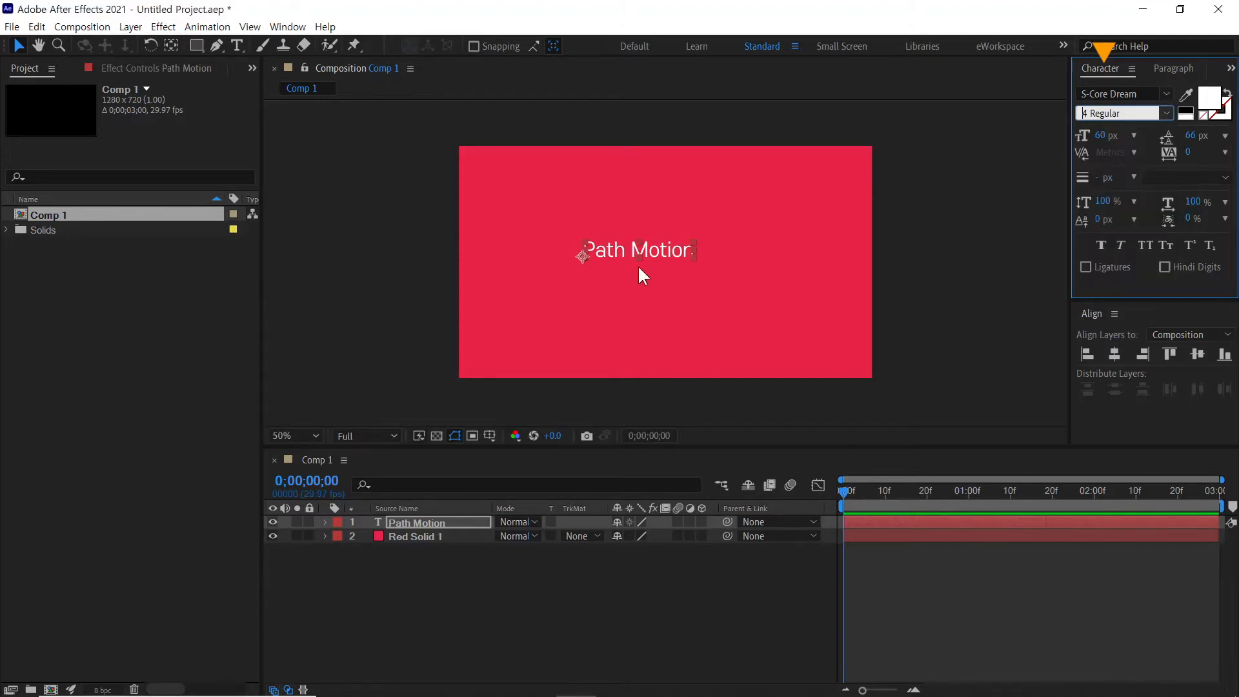
left_click(1225, 152)
left_click(1195, 186)
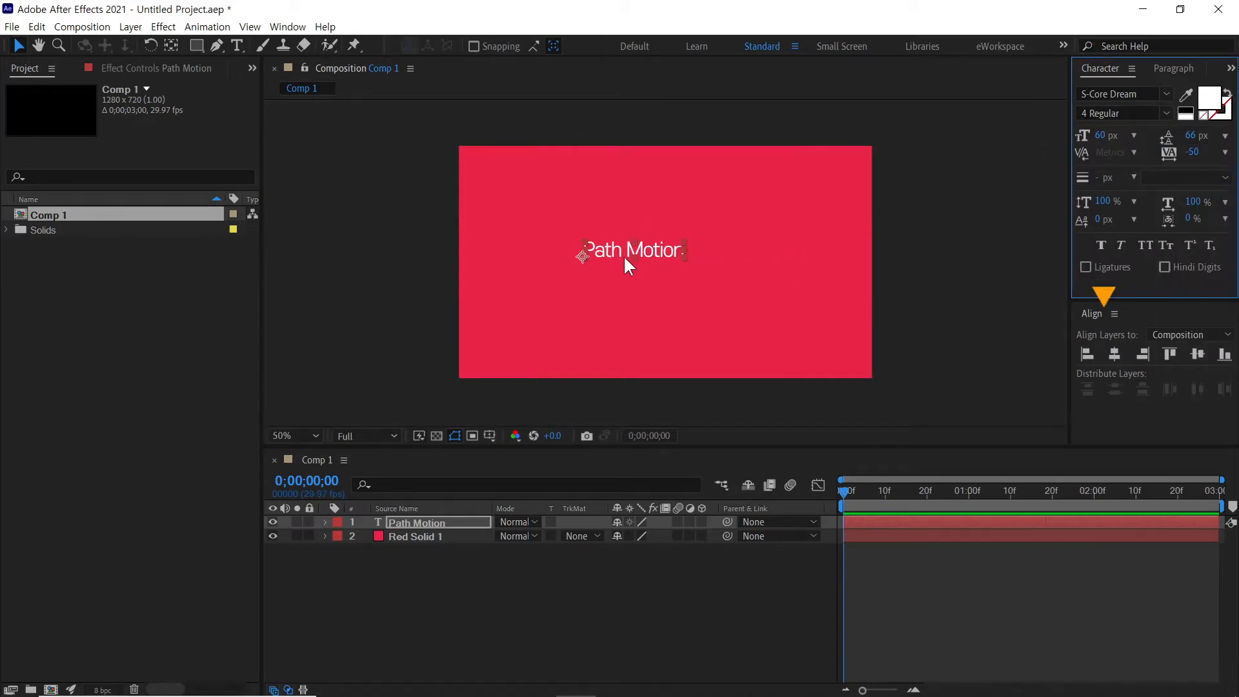
- Center the Path Motion text horizontally and vertically in the composition, and deselect it
left_click(1115, 354)
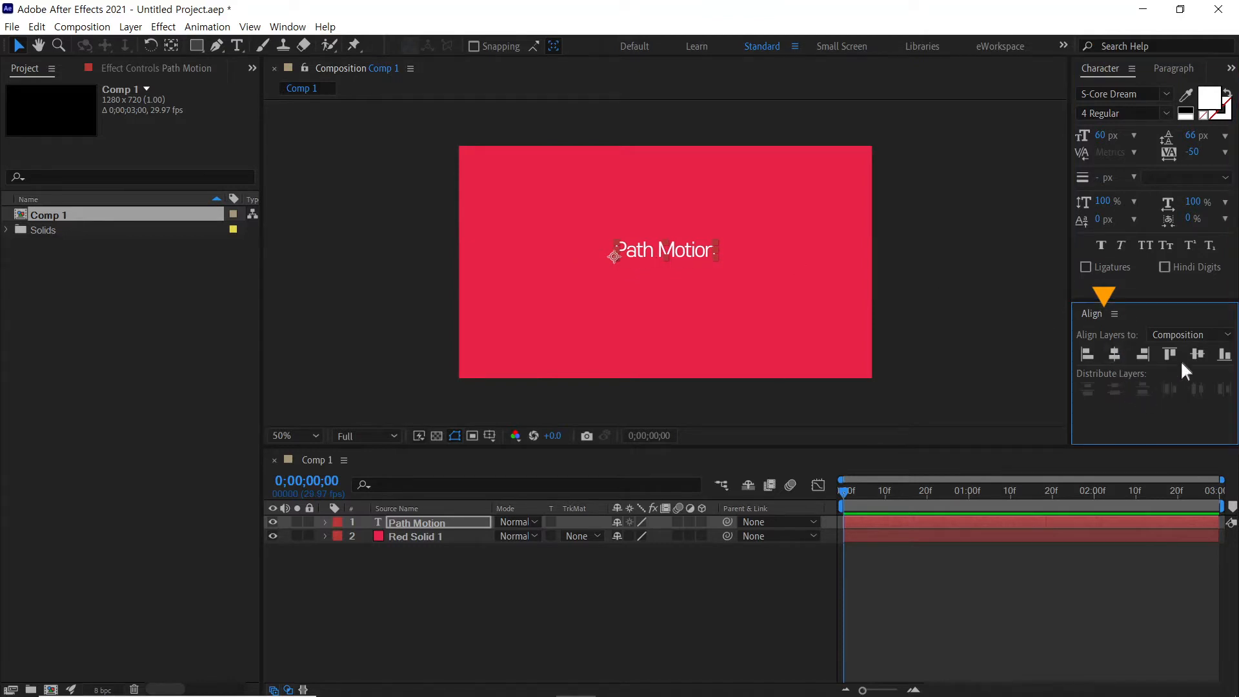
left_click(1197, 354)
left_click(698, 586)
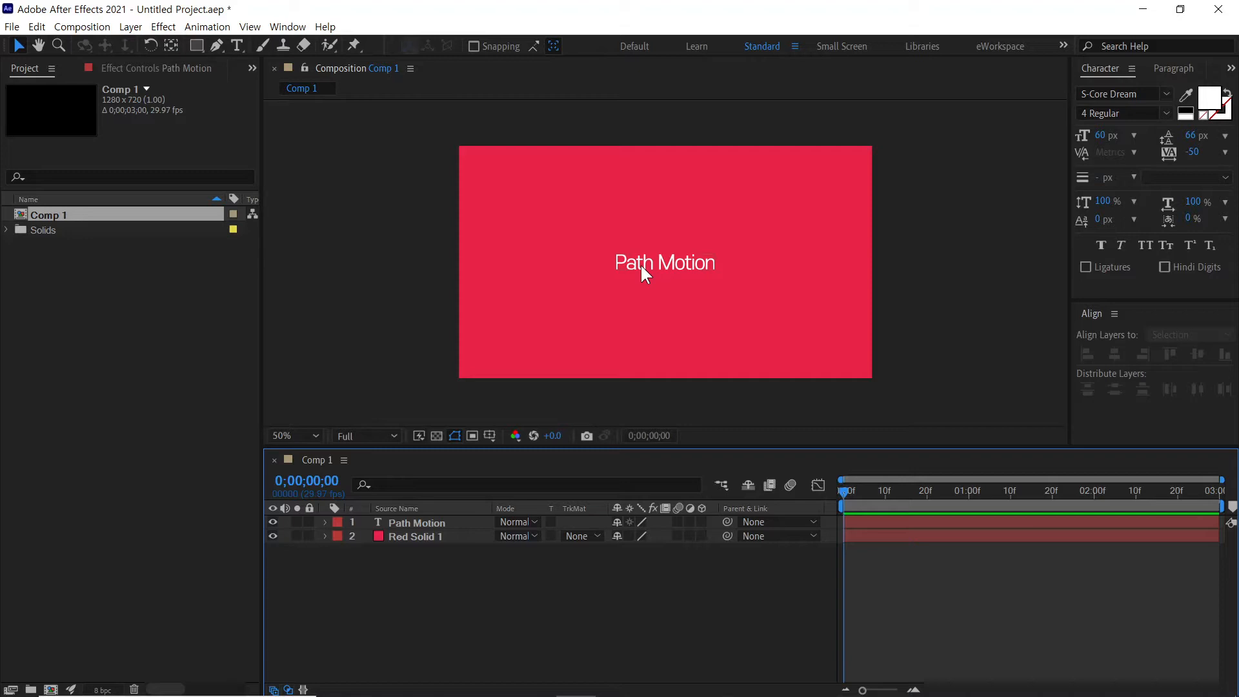
- Create a composition-sized polygon on a new shape layer with the Polygon tool
left_click(199, 44)
left_click(198, 44)
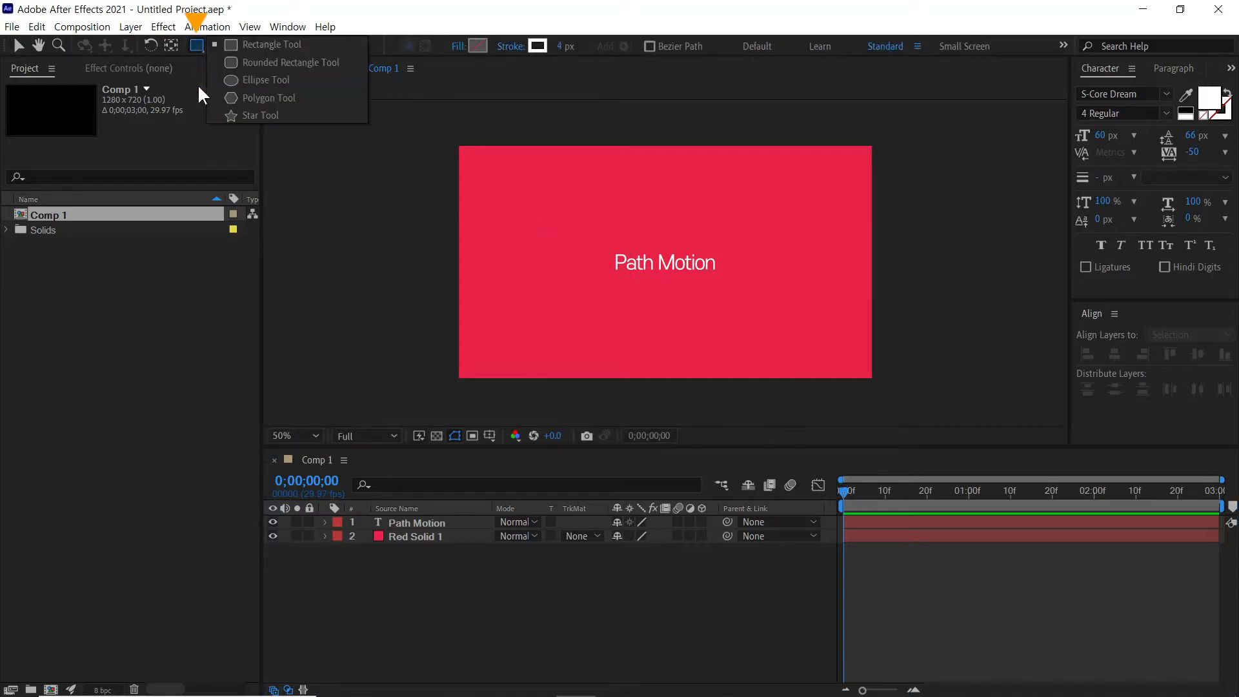
left_click(256, 97)
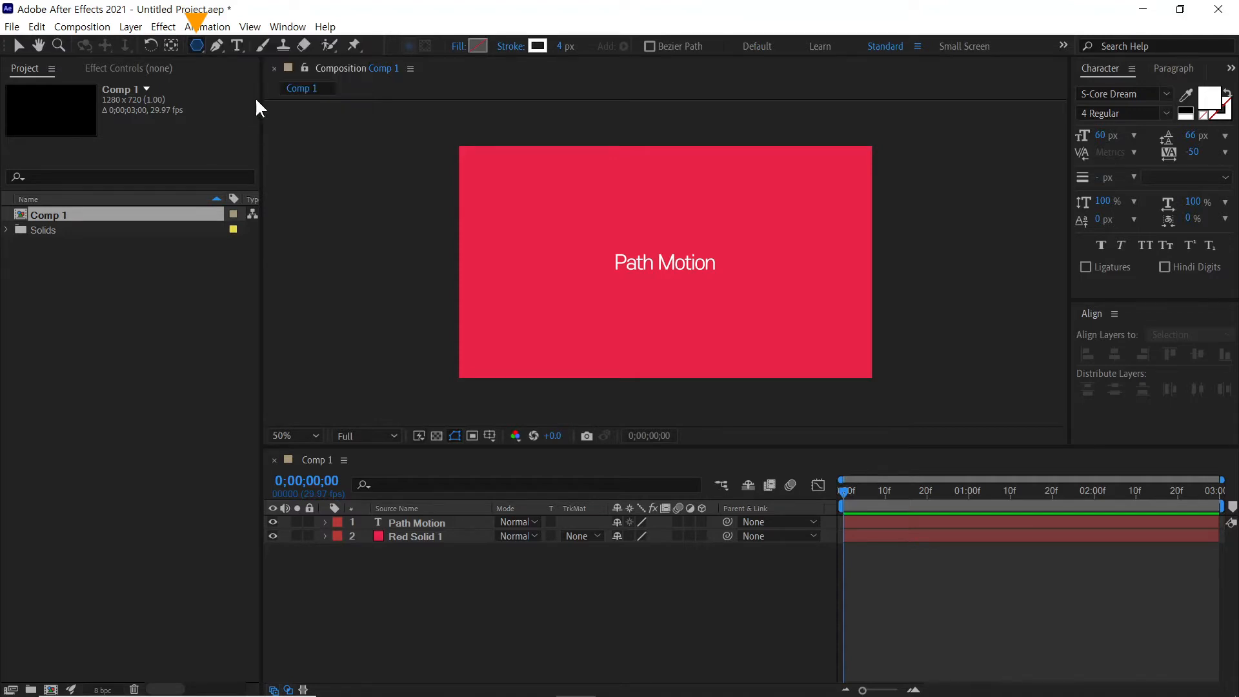
double_click(199, 43)
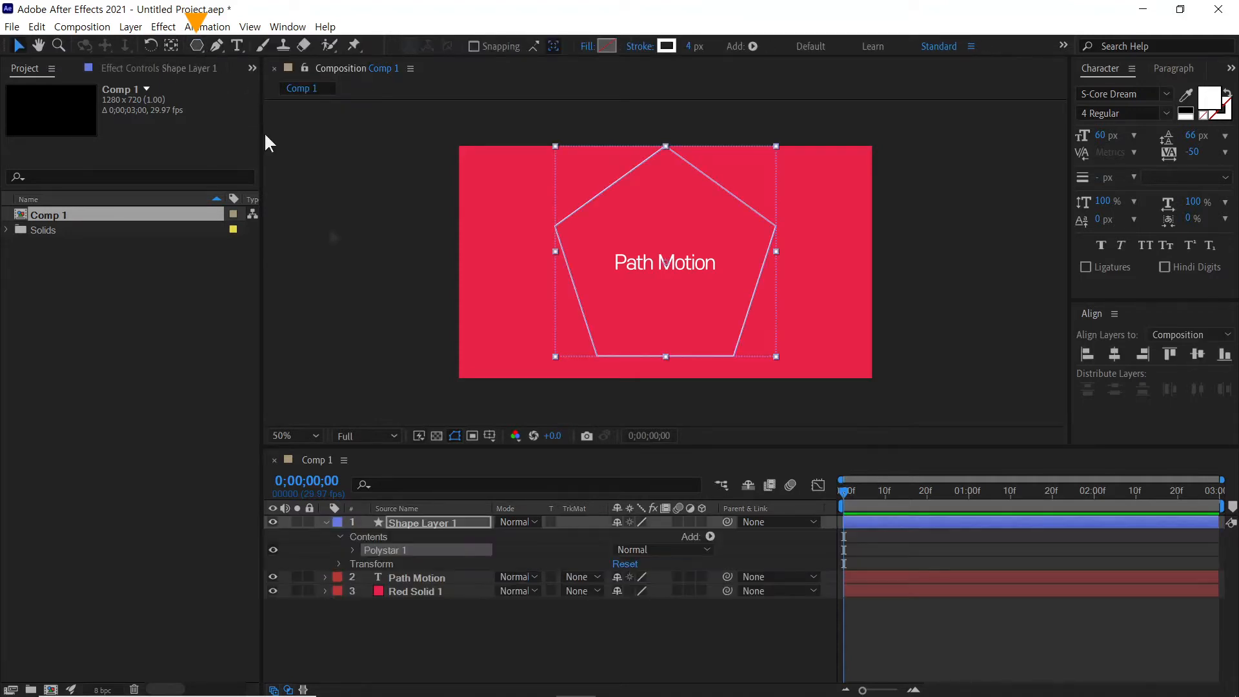
- Set the polygon path's number of points to 3 to make it a triangle
left_click(353, 550)
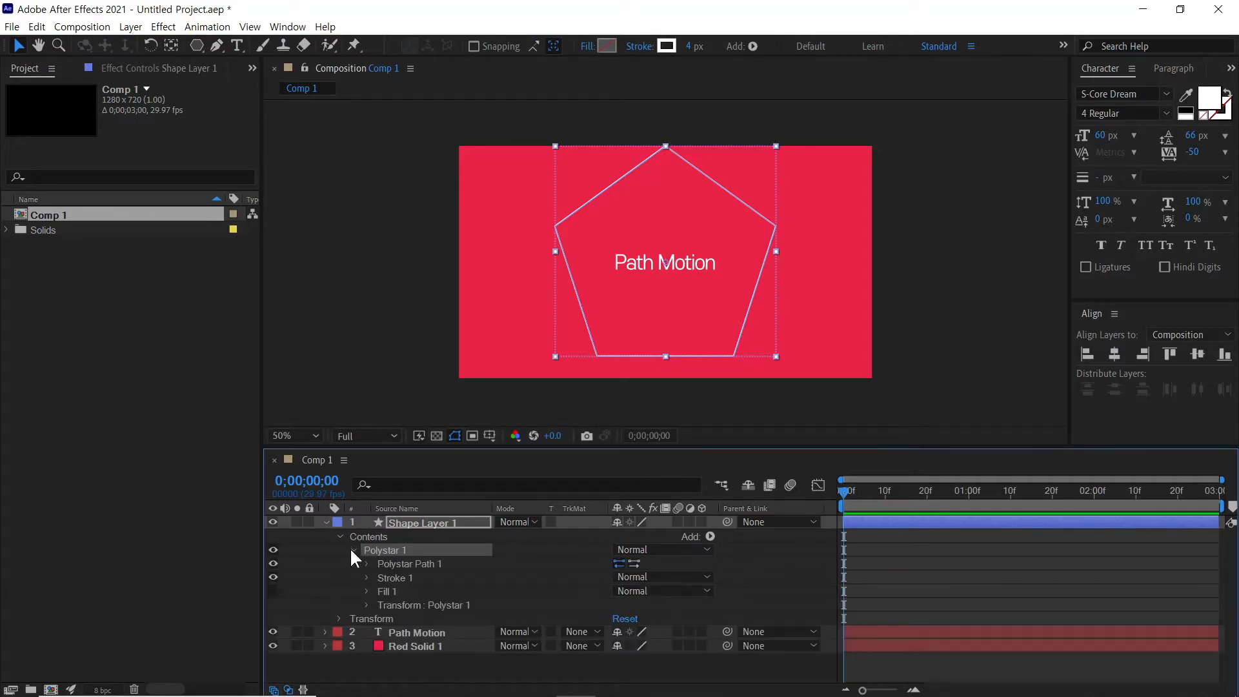
left_click(366, 564)
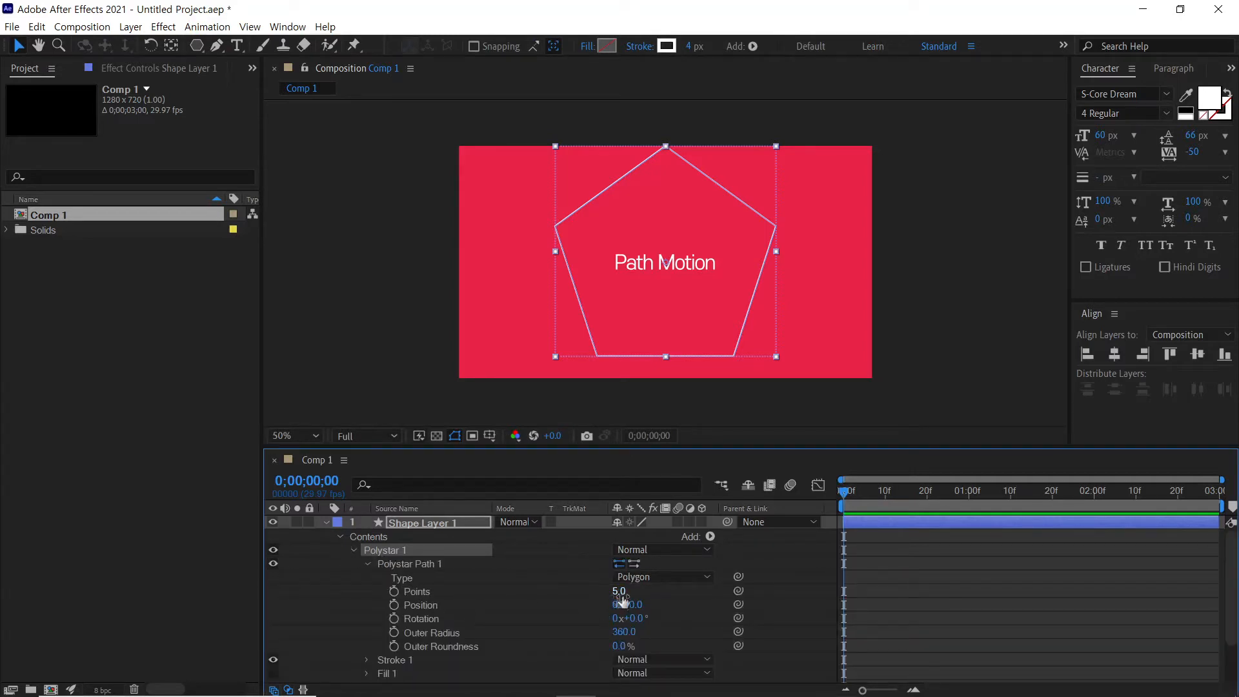
left_click(617, 591)
type("3")
key("Return")
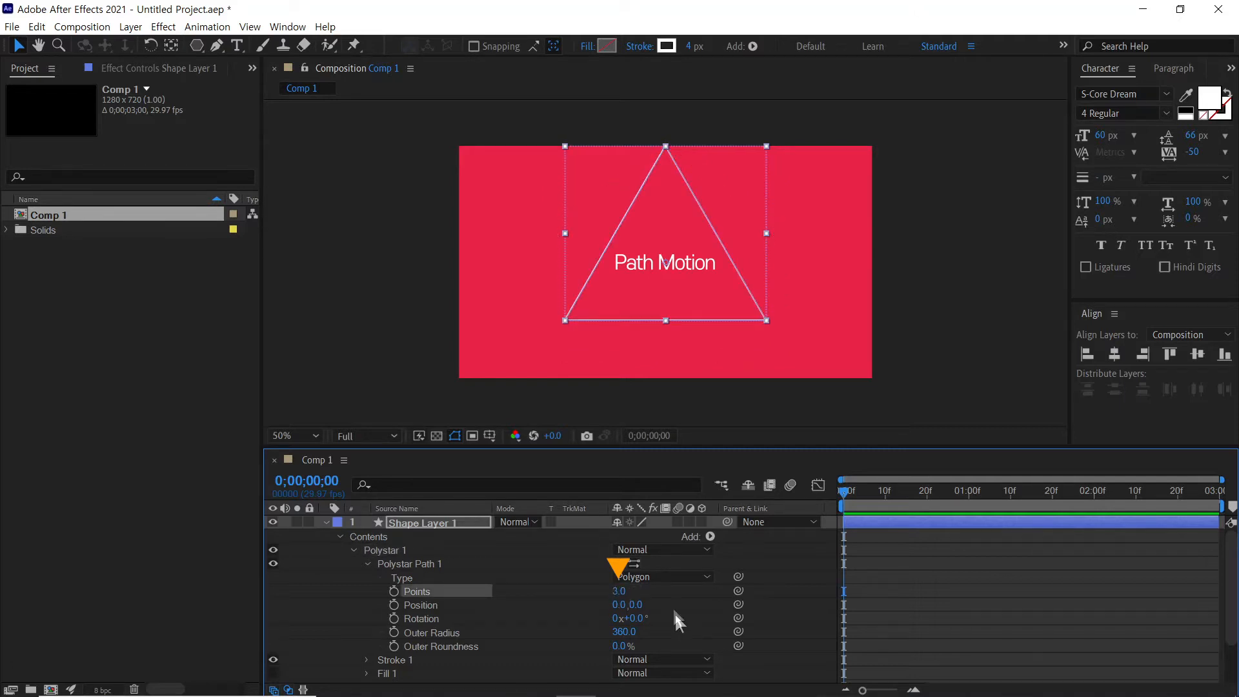
- Set the triangle's outer radius to 60
left_click(459, 520)
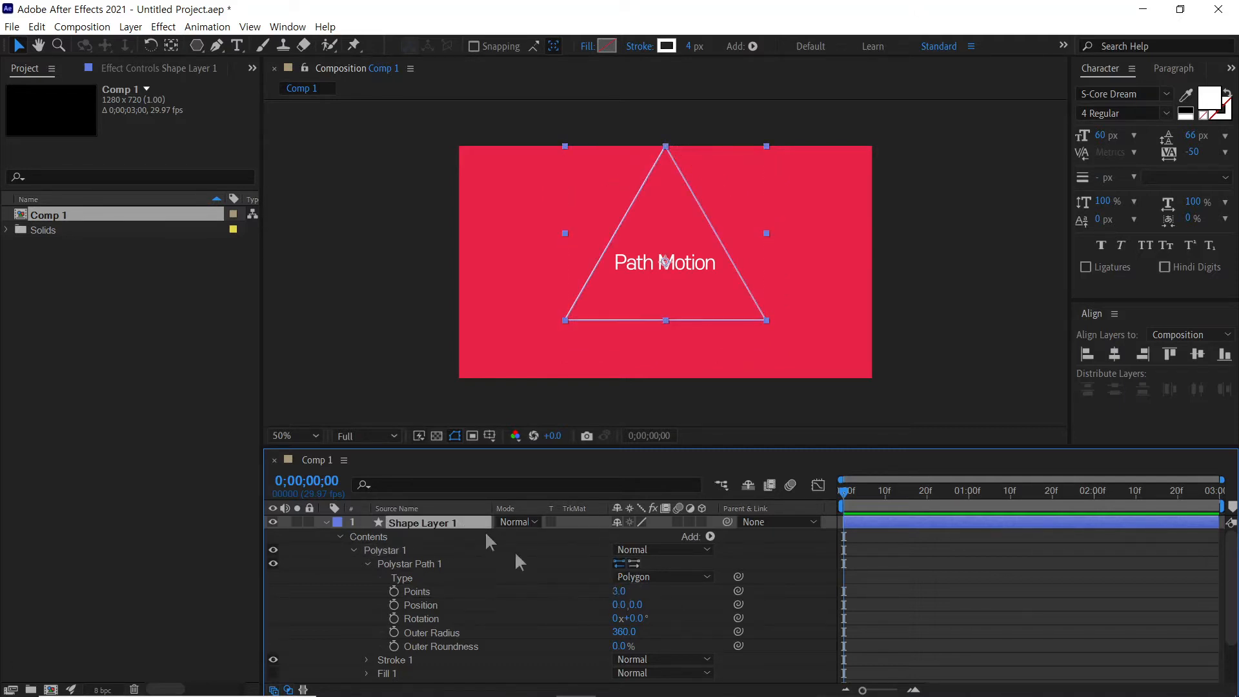
left_click(616, 632)
type("60")
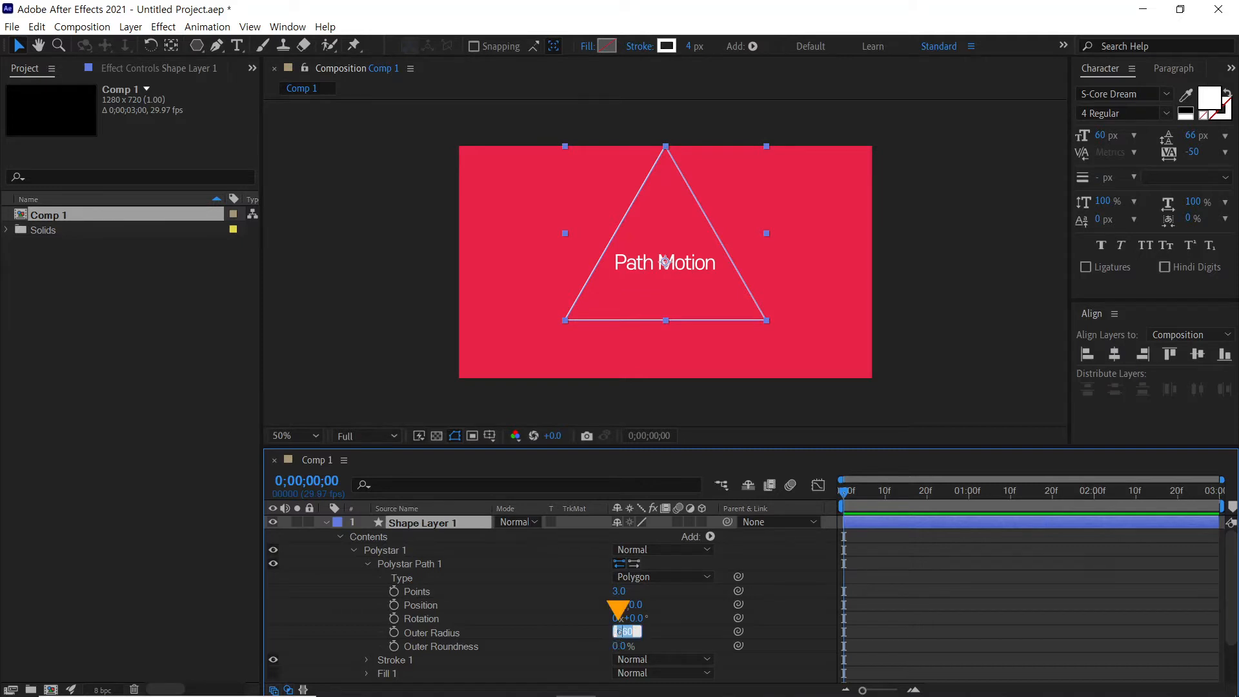
key("Return")
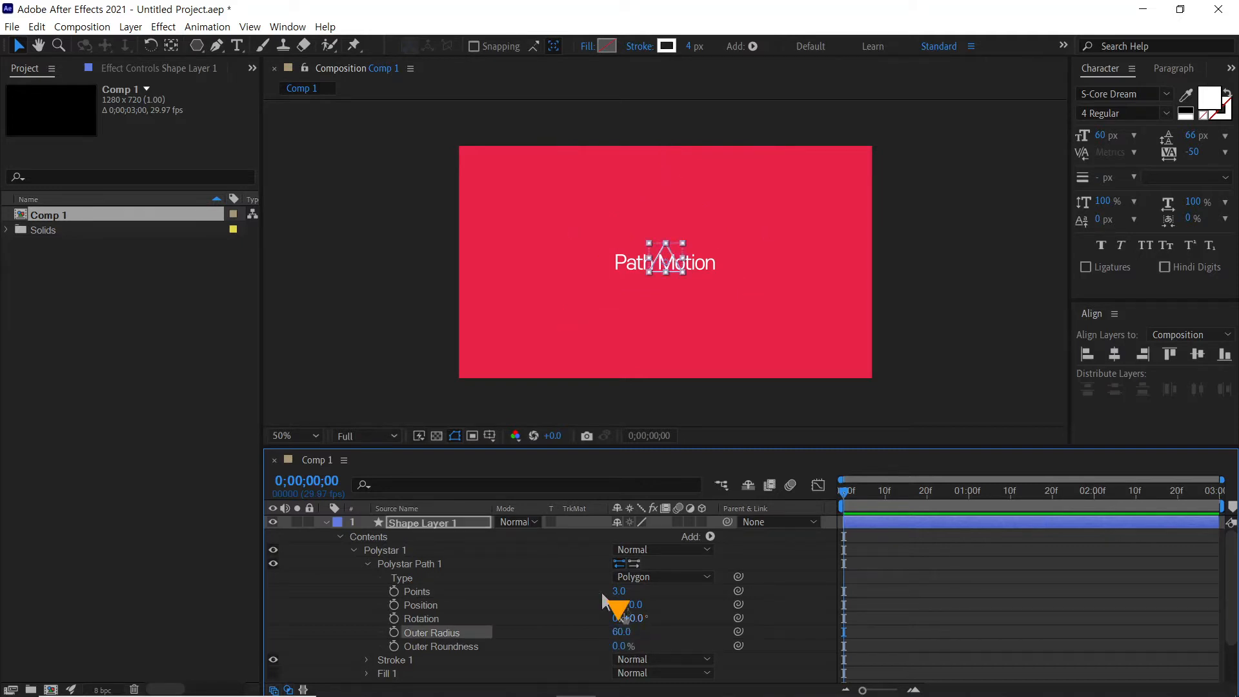
- Round the triangle by setting its outer roundness to 20%, and deselect the layer
left_click(401, 522)
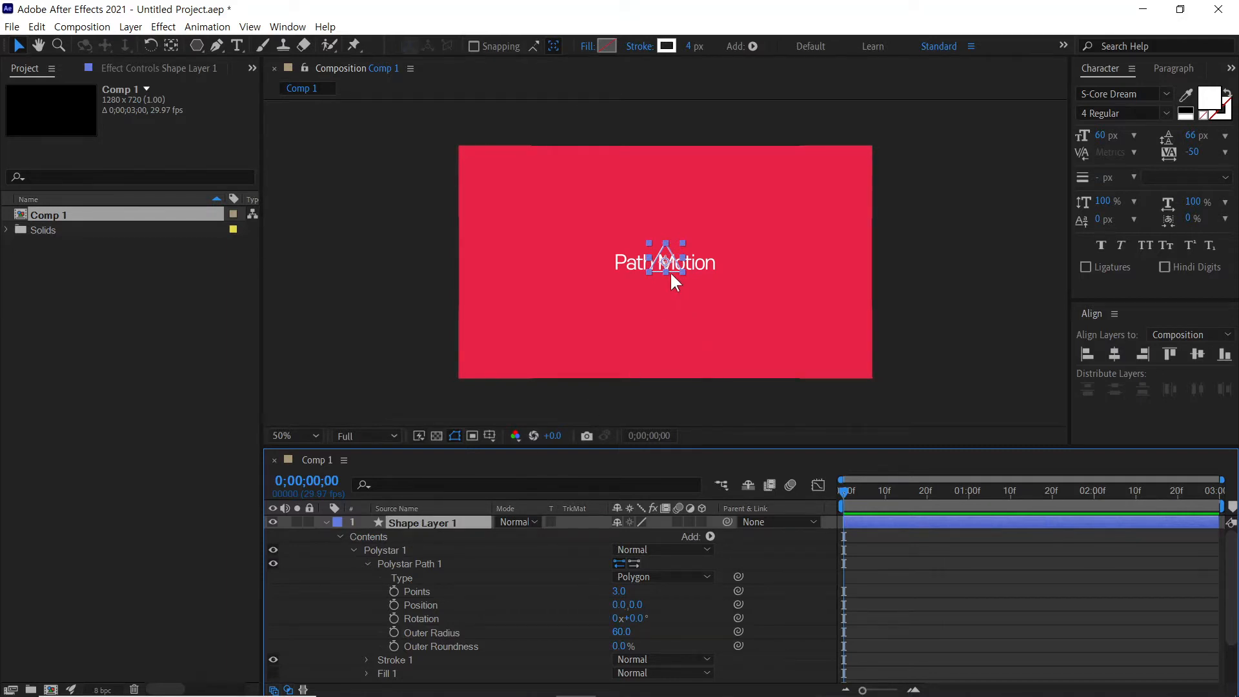
scroll(671, 274, "up", 1)
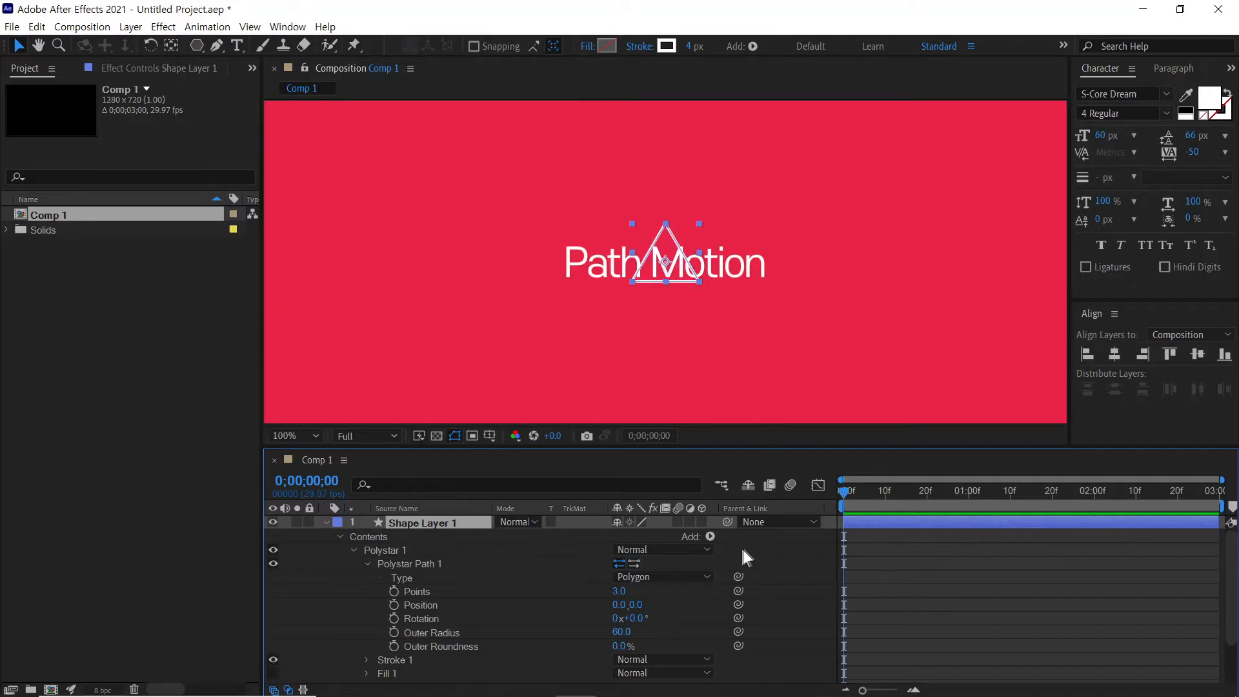
left_click(446, 647)
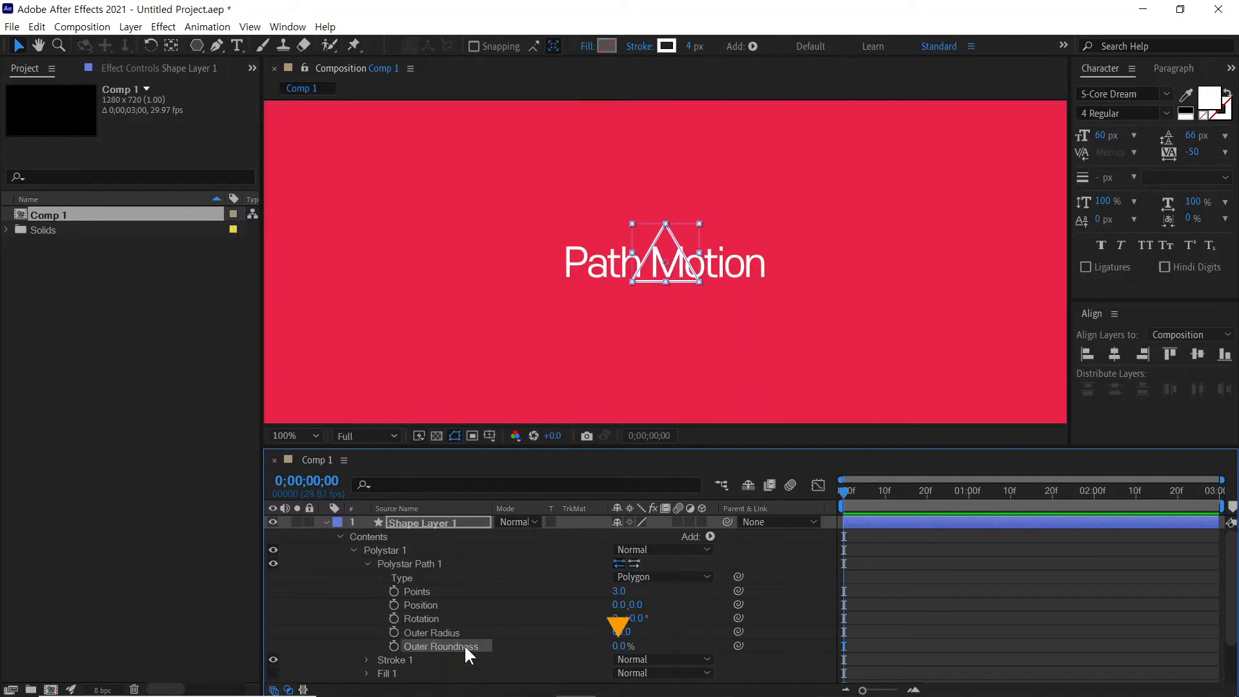
left_click(620, 646)
type("20")
key("Return")
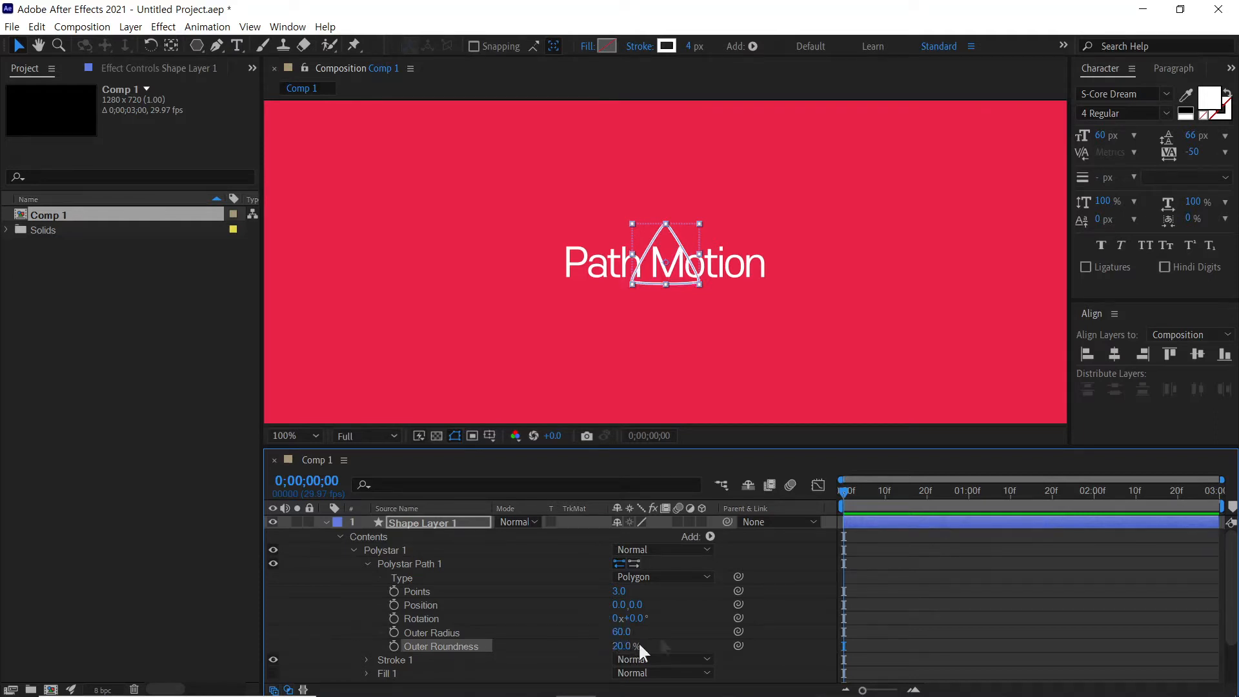
left_click(912, 563)
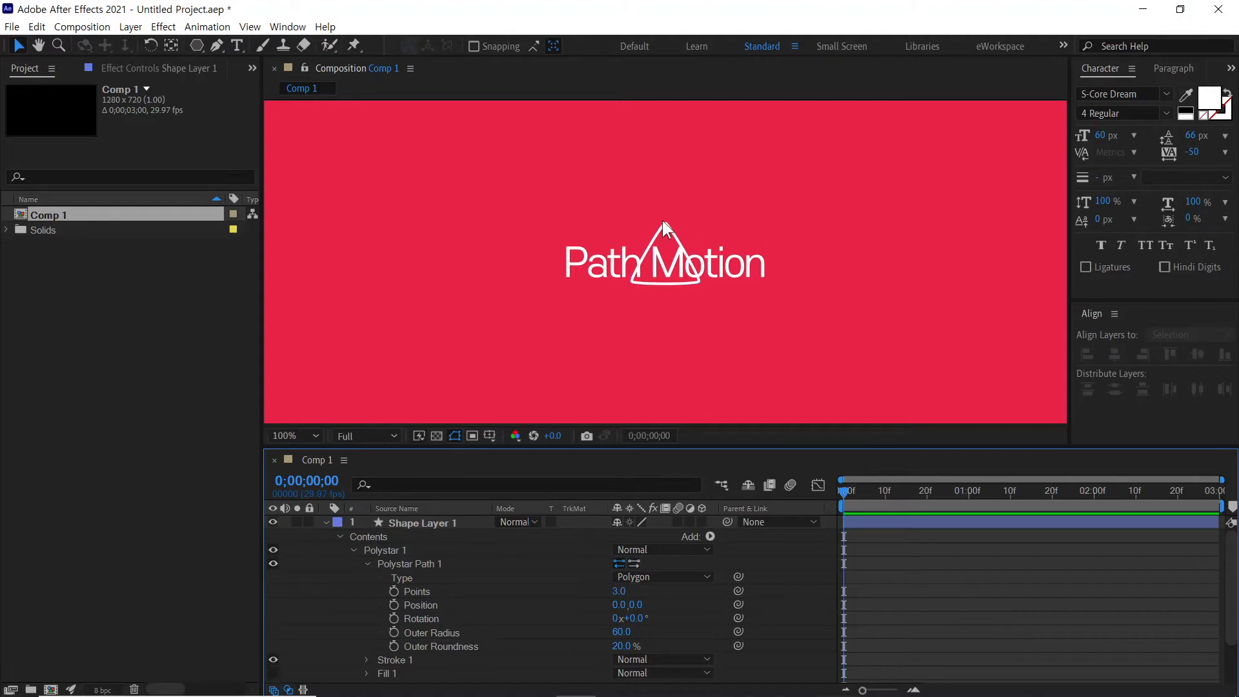
- Duplicate the triangle's shape layer and move the copy straight up above the Path Motion text
left_click(428, 520)
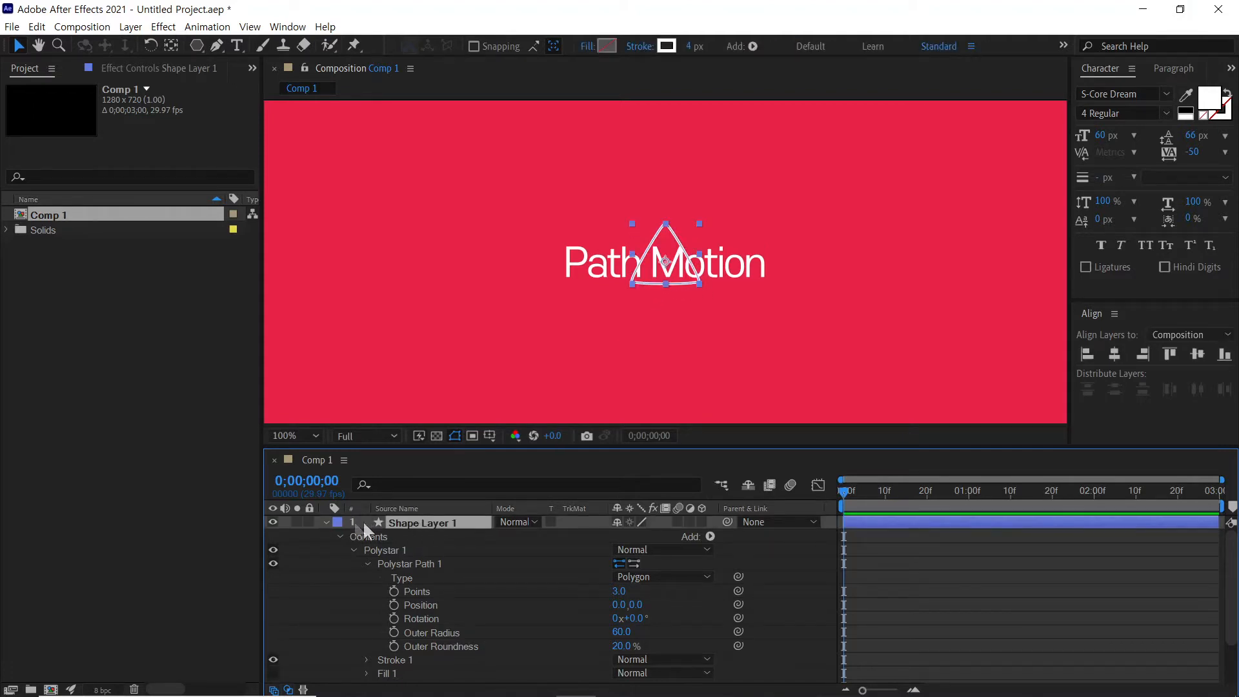
left_click(324, 521)
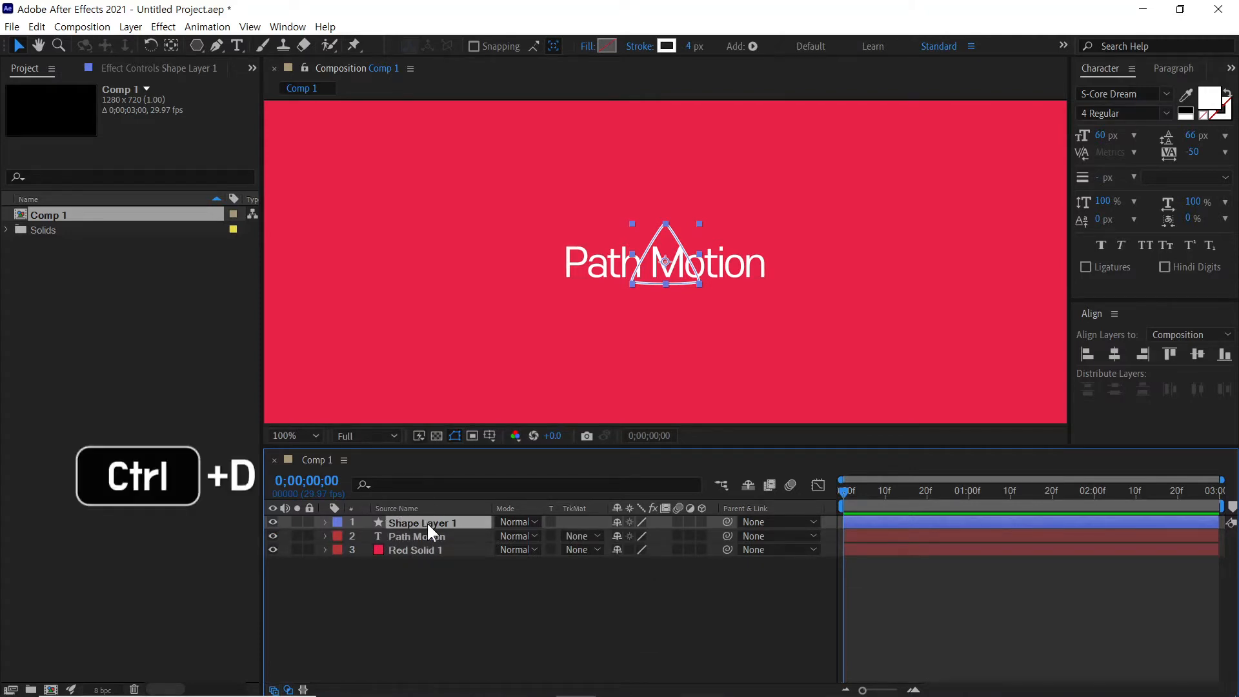
key("ctrl+d")
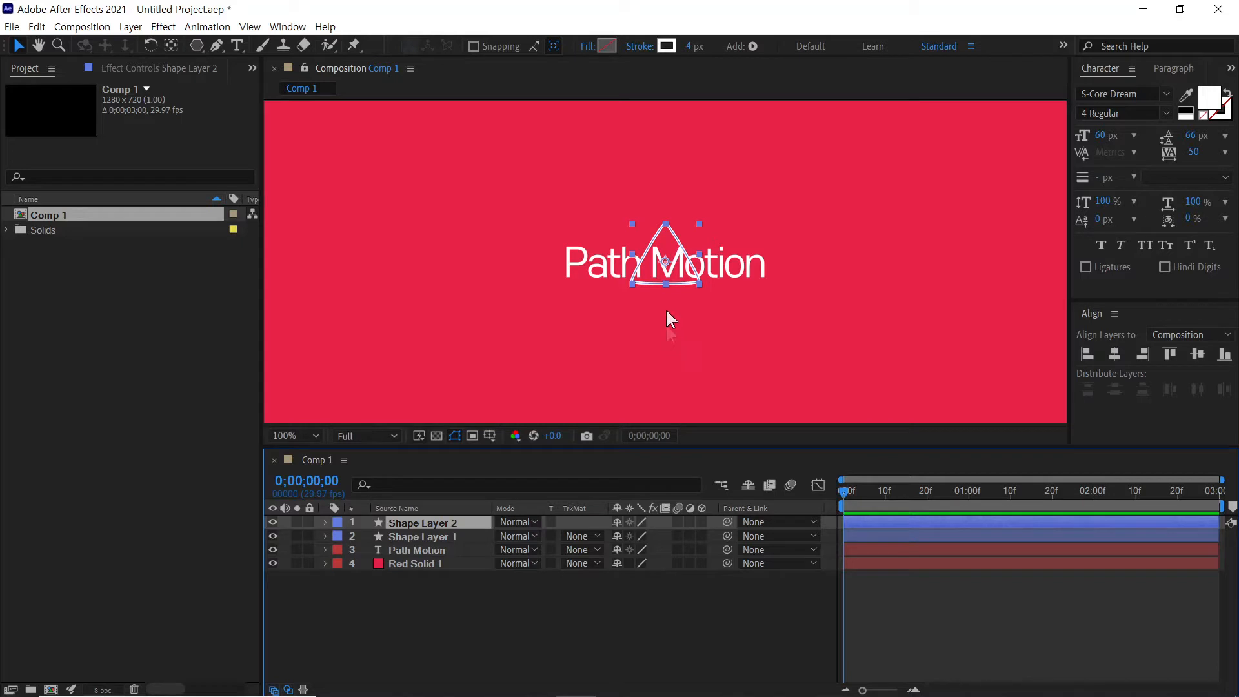
left_click_drag(667, 262, 667, 183)
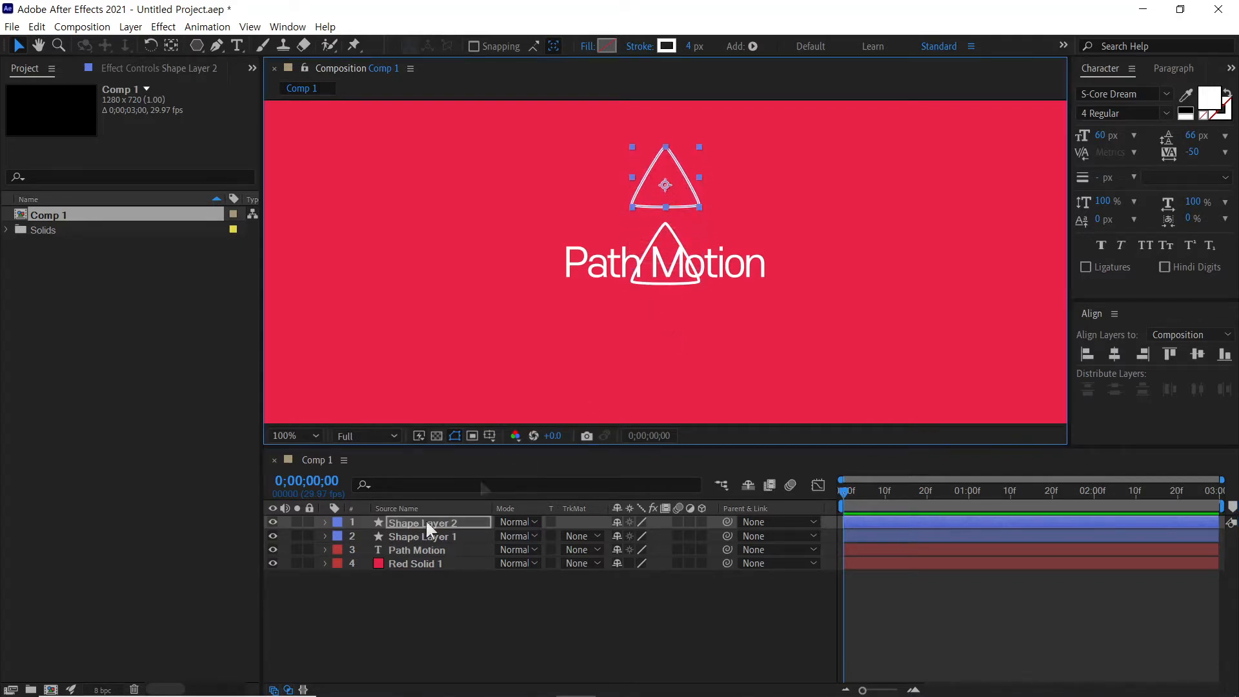
- Turn the duplicated triangle above the text into a hexagon by setting its polystar path points to 6
left_click(325, 522)
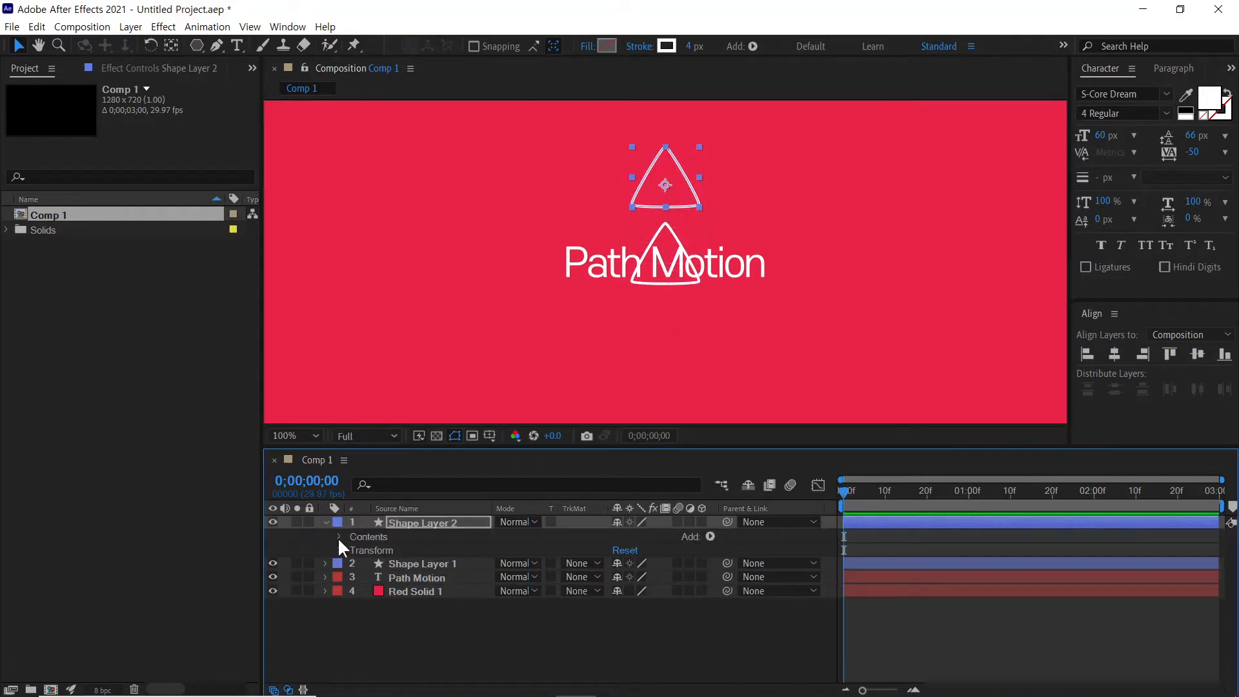
left_click(338, 537)
left_click(353, 550)
left_click(366, 564)
left_click(606, 590)
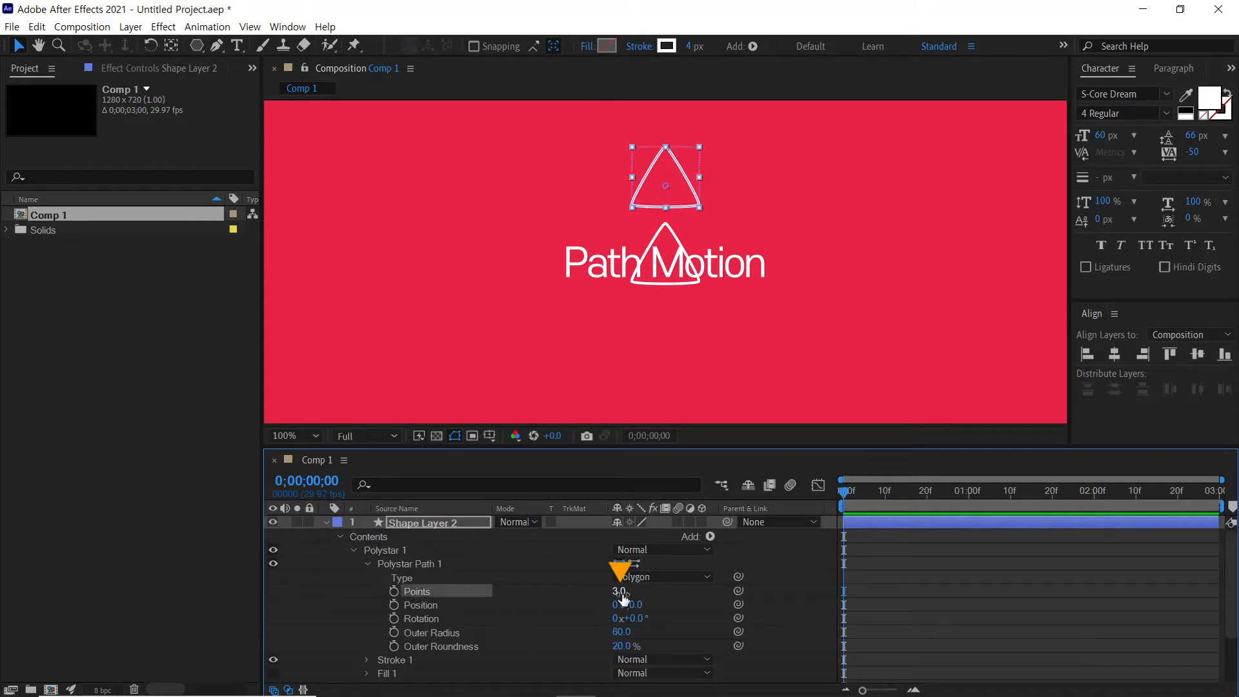
left_click(621, 592)
type("6")
key("Return")
left_click(846, 562)
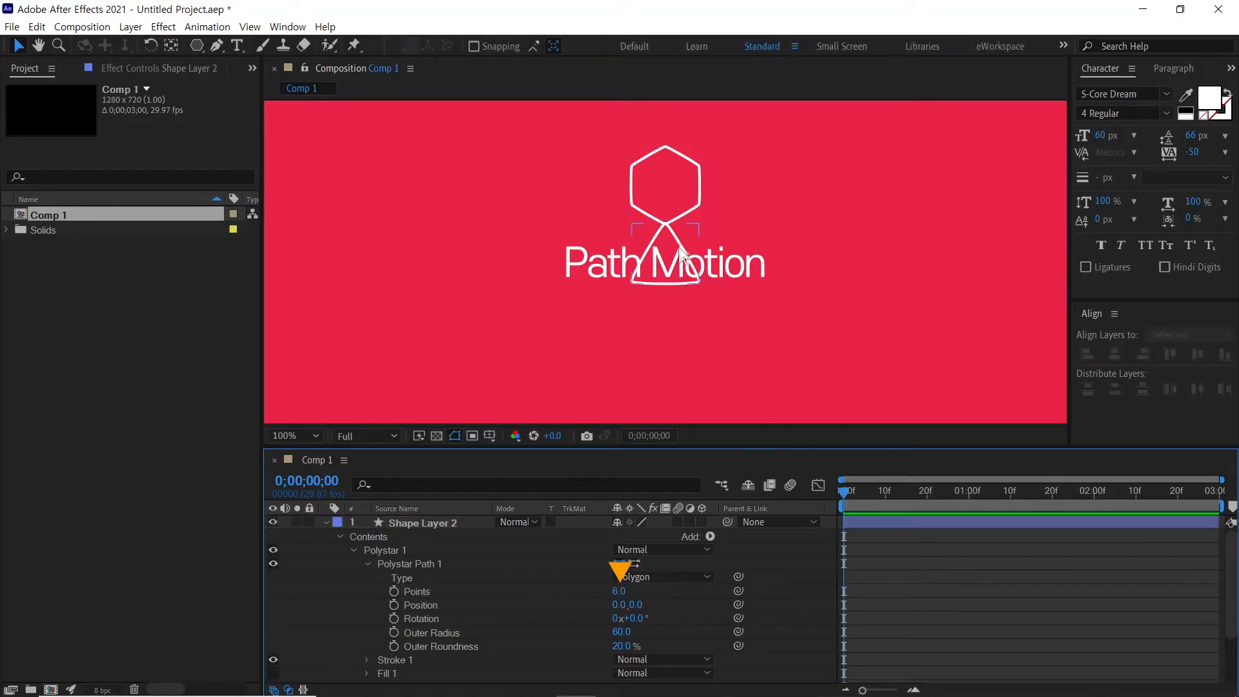
- Move the original triangle straight down below the Path Motion text and deselect it
left_click(452, 522)
left_click(670, 189)
left_click(664, 234)
left_click_drag(665, 235, 666, 301)
key("comma")
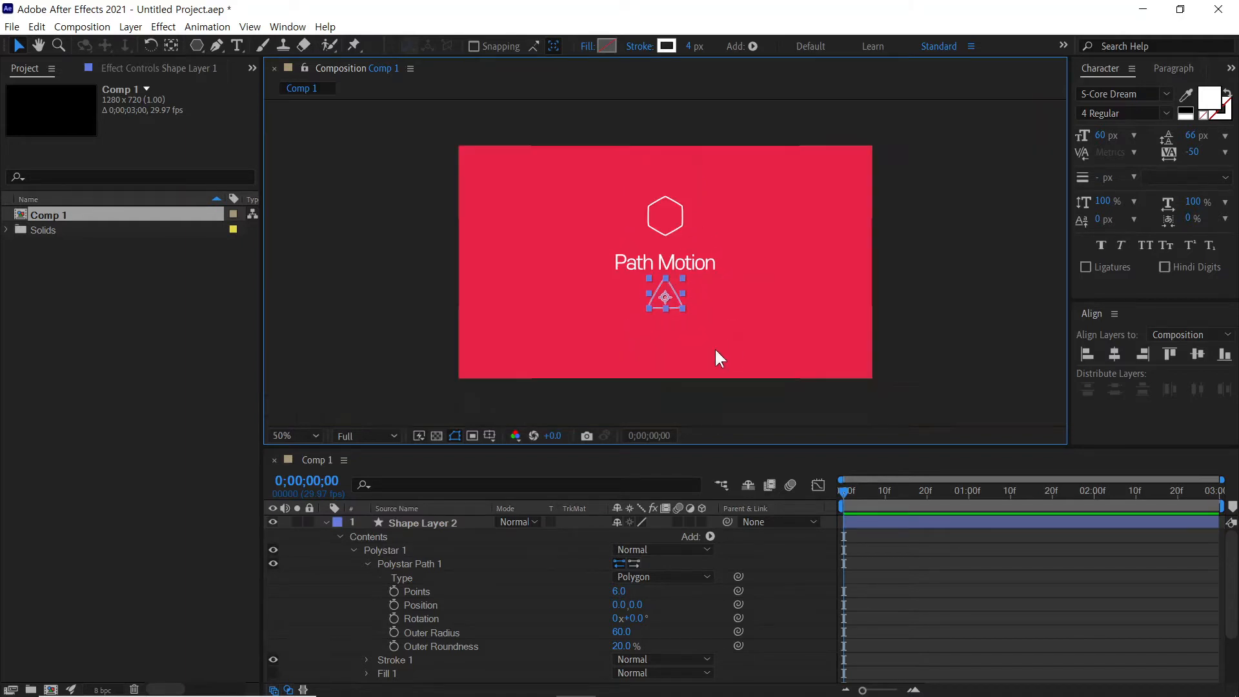
left_click(918, 337)
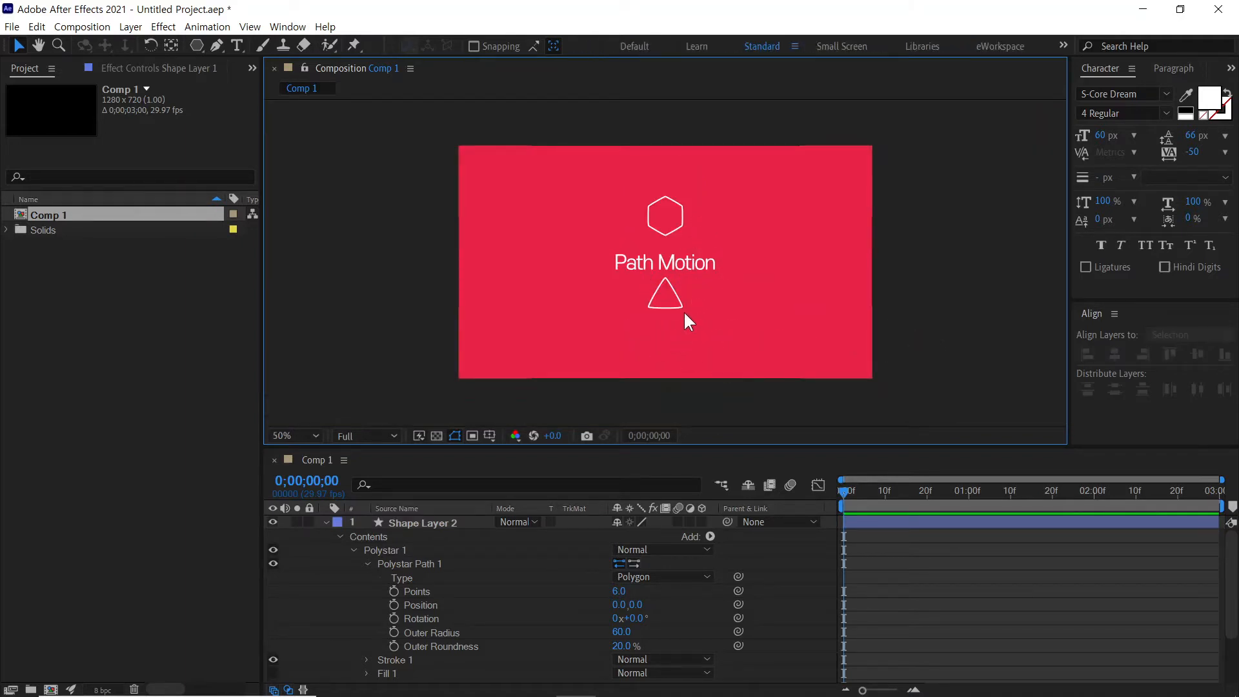
- Collapse the hexagon layer's properties, select the hexagon and triangle in turn to check their anchor points, and deselect everything
left_click(326, 522)
left_click(396, 520)
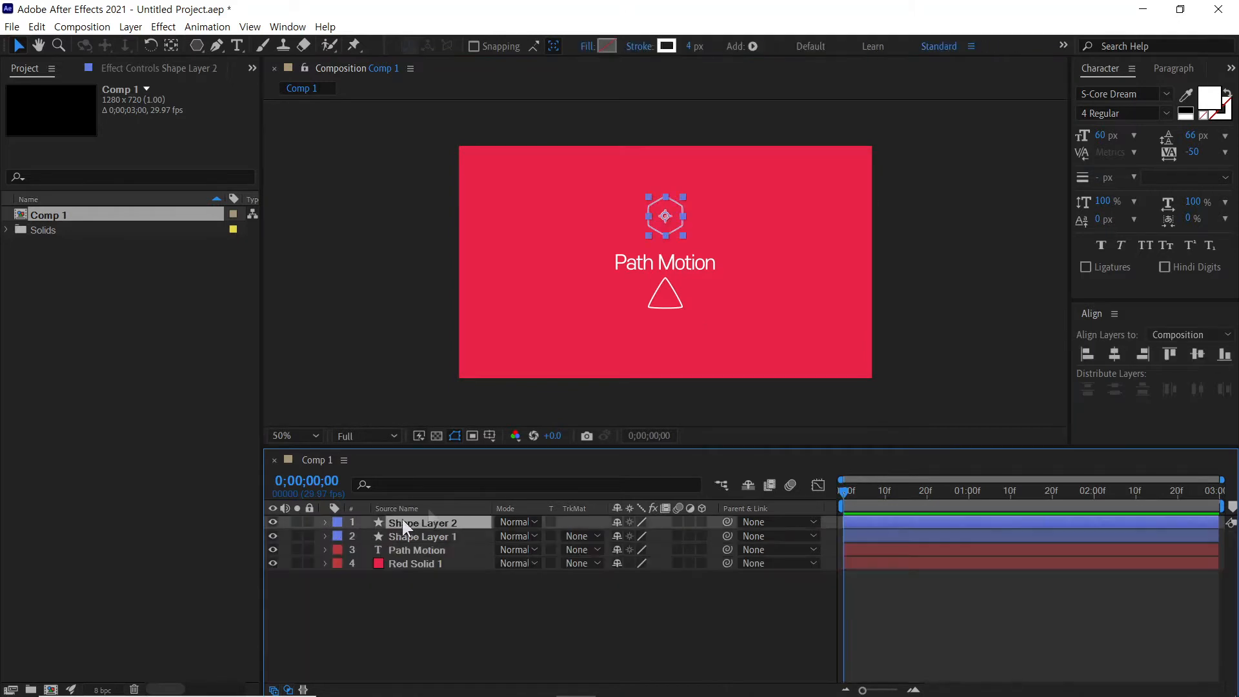
left_click(676, 235)
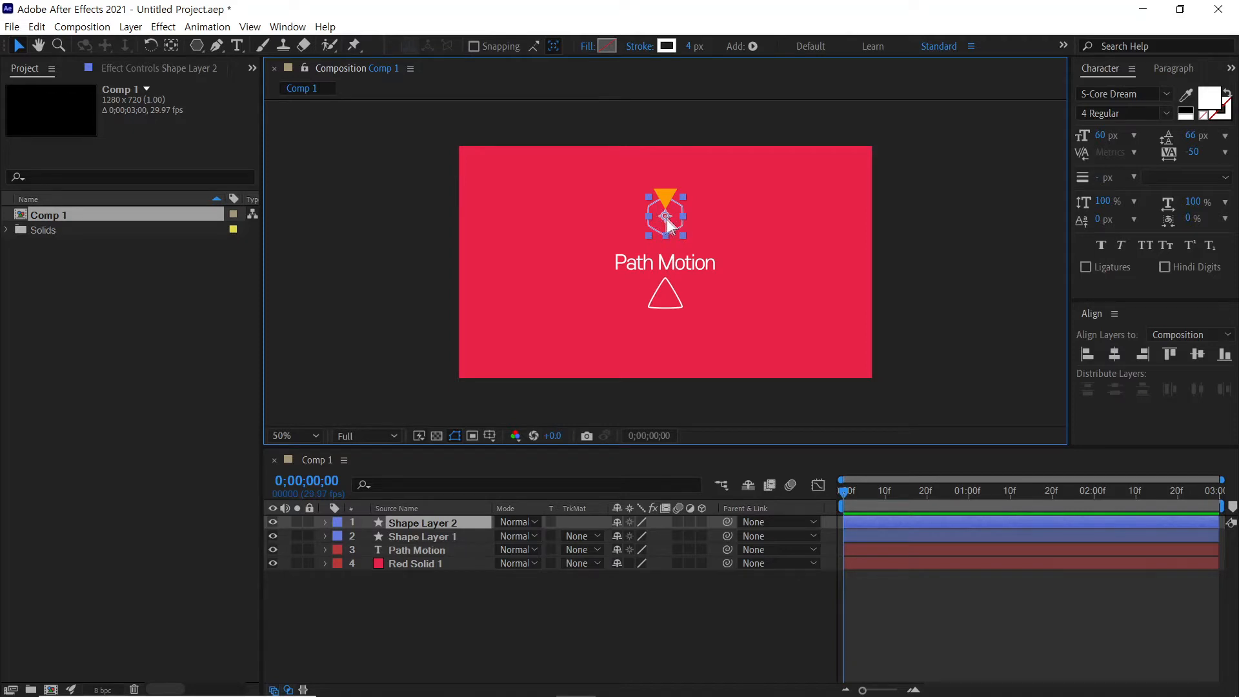
left_click(664, 294)
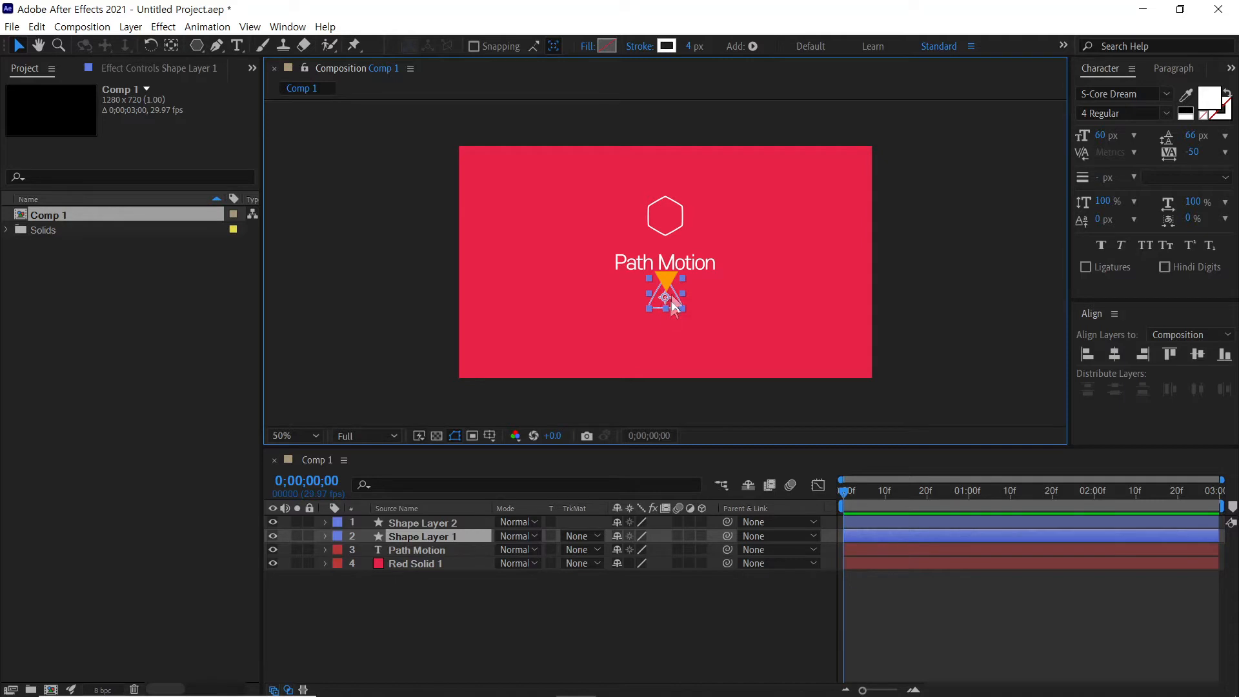
left_click(667, 215)
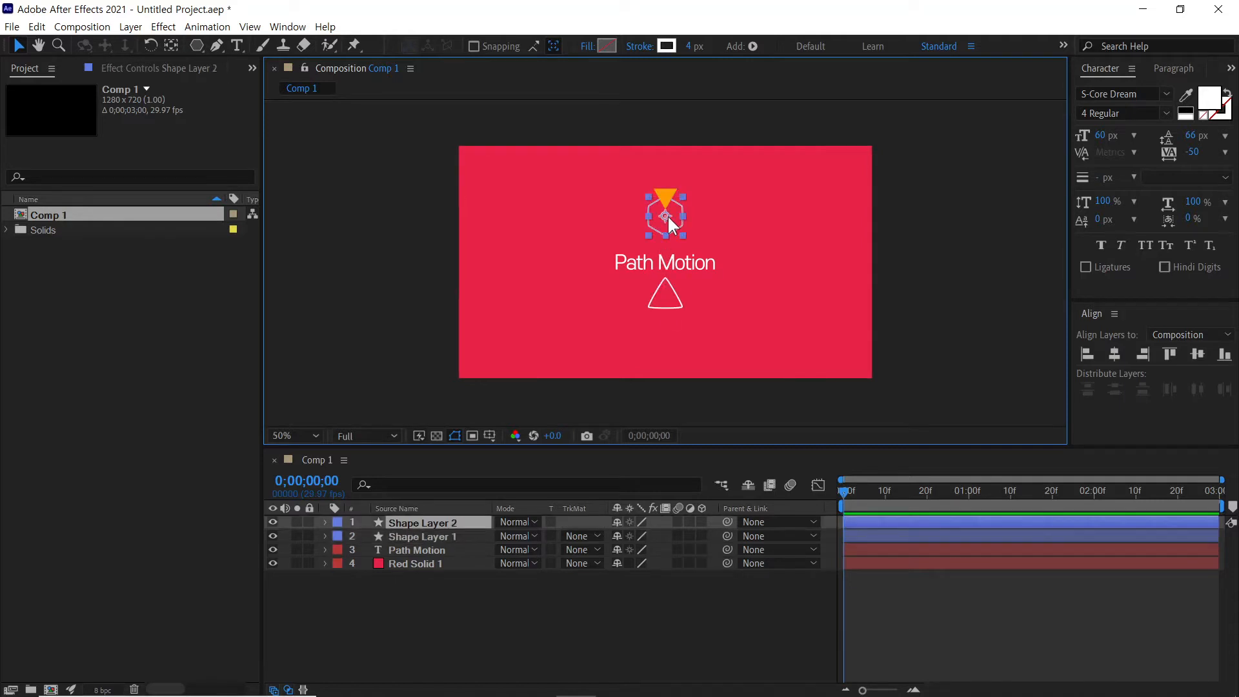
left_click(446, 608)
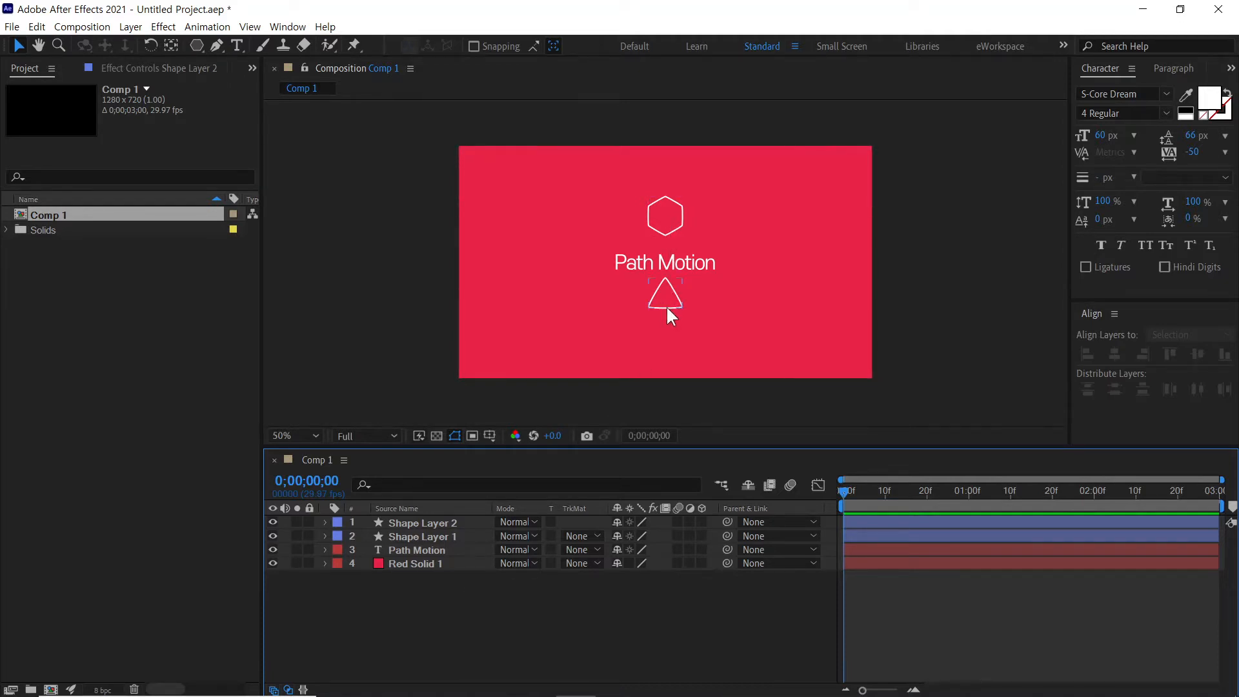
- Draw an open curved mask path on Red Solid 1 from beyond the composition's left edge, looping around the text and ending at upper right
left_click(417, 563)
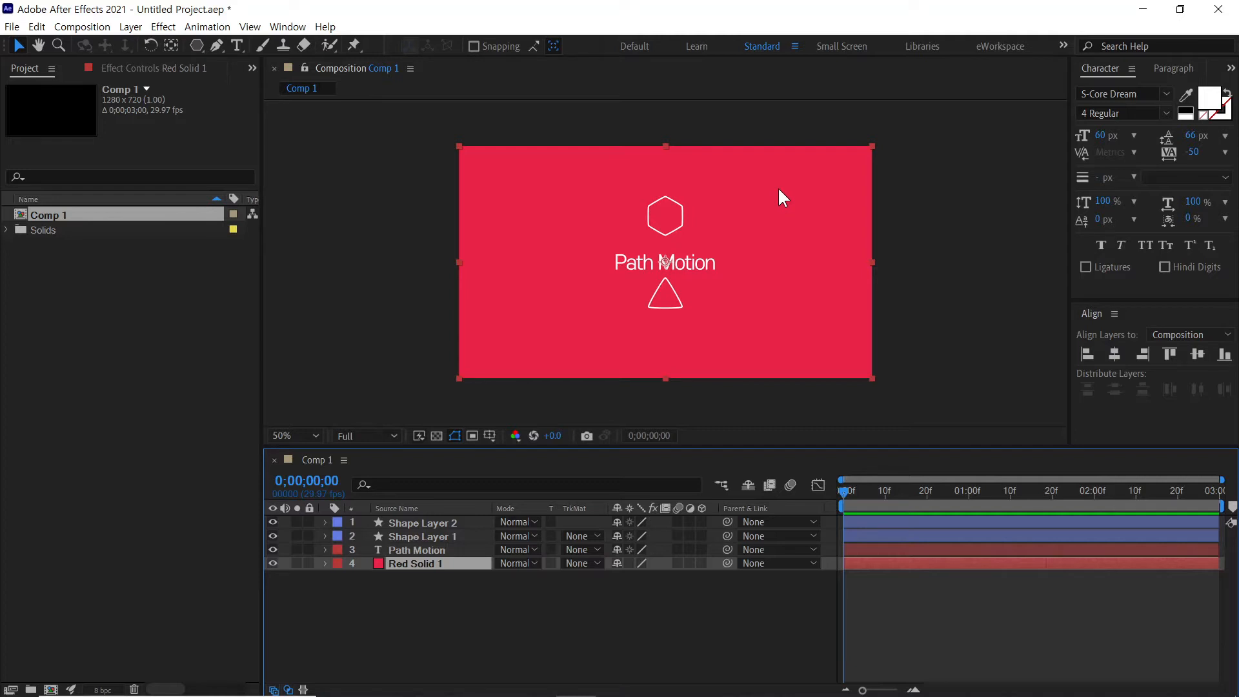
left_click(217, 43)
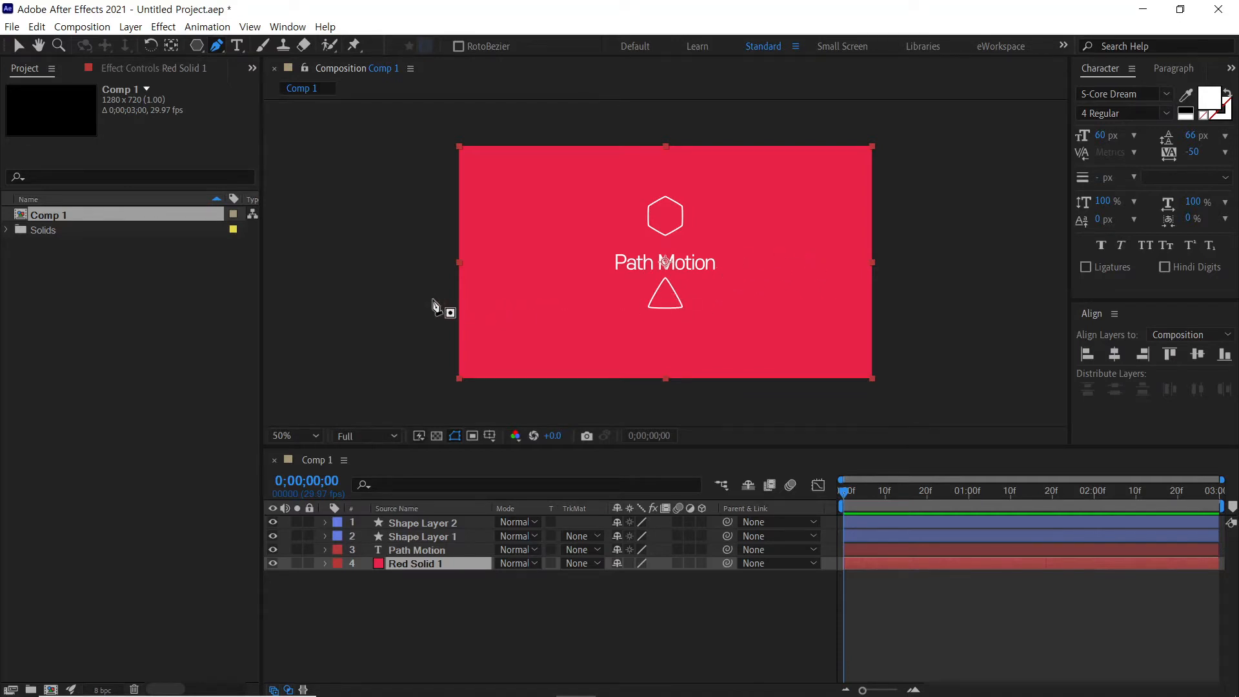
left_click(409, 302)
left_click_drag(698, 292, 757, 256)
left_click_drag(650, 236, 617, 284)
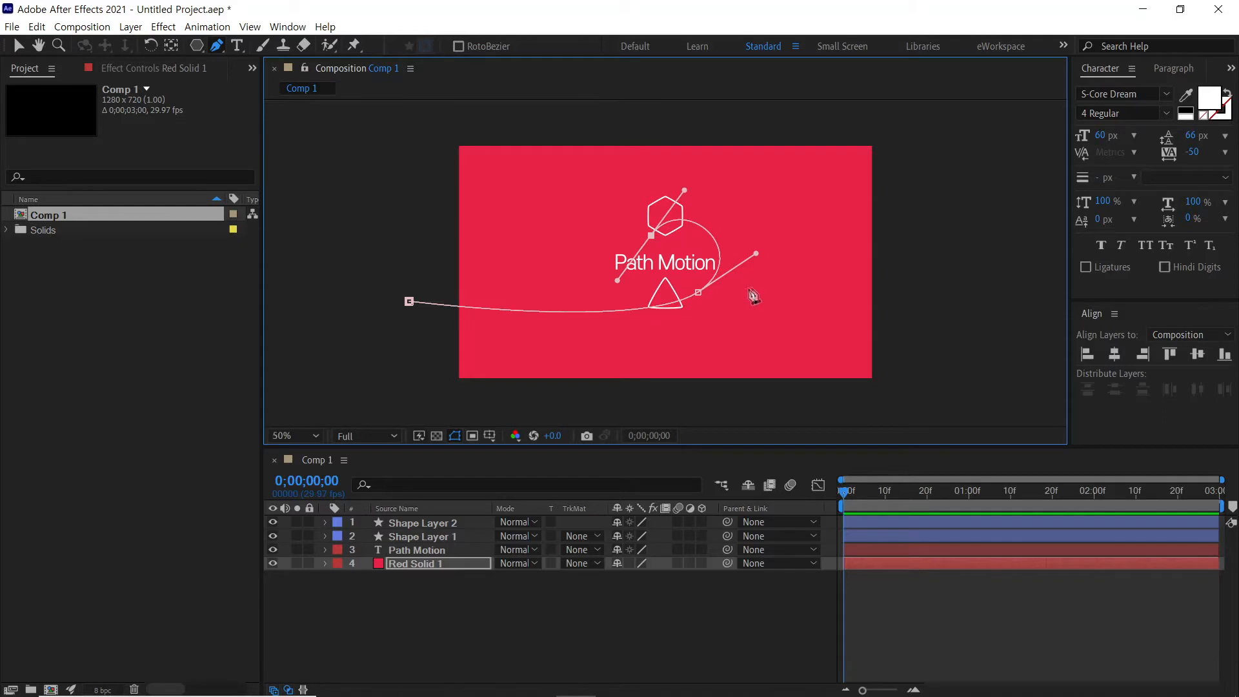
left_click_drag(714, 298, 752, 291)
left_click_drag(825, 224, 838, 213)
- Reshape the mask path's loop into a wider oval around the Path Motion text by adjusting its vertices and curve handles
left_click(18, 45)
left_click(653, 244)
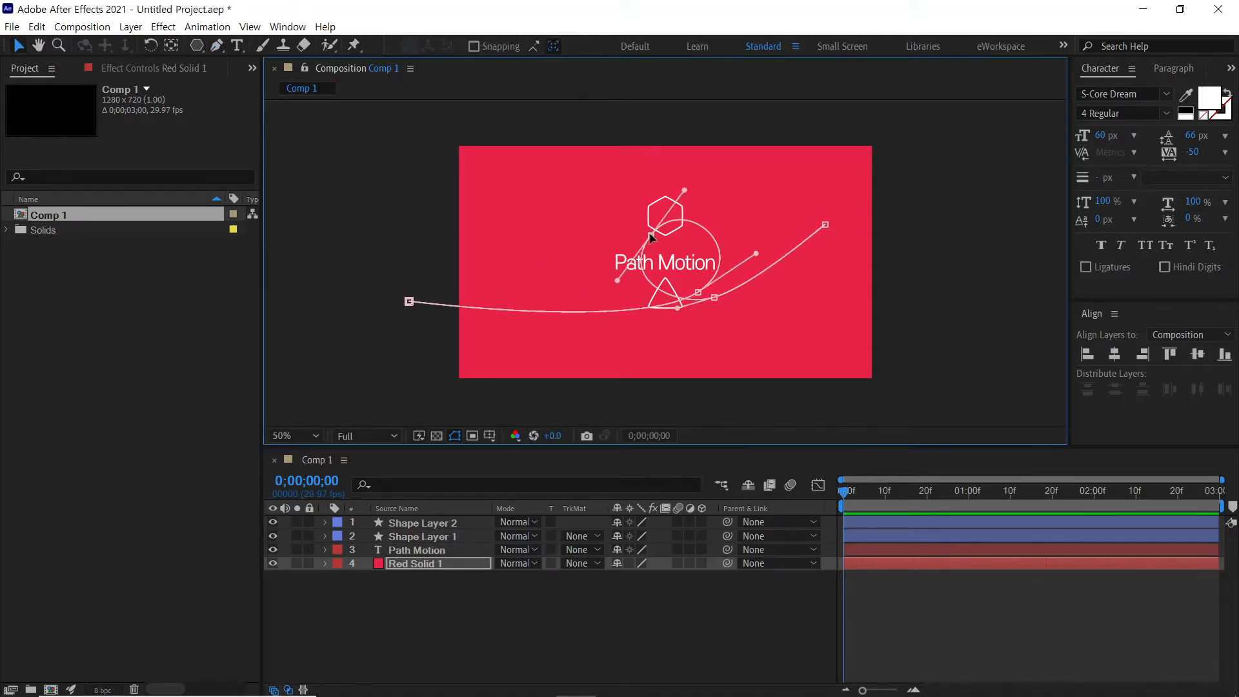
left_click_drag(698, 293, 700, 294)
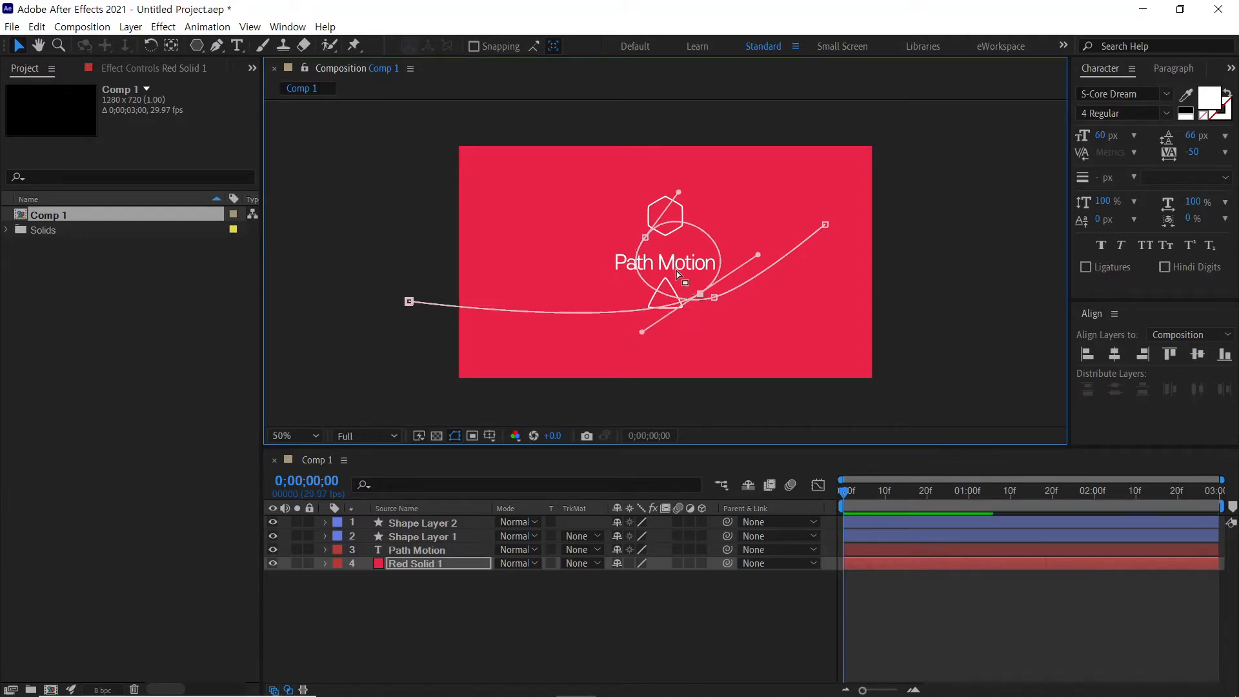
left_click_drag(645, 239, 637, 245)
left_click_drag(671, 200, 677, 200)
left_click_drag(637, 245, 617, 247)
left_click_drag(700, 294, 705, 288)
left_click_drag(618, 245, 615, 245)
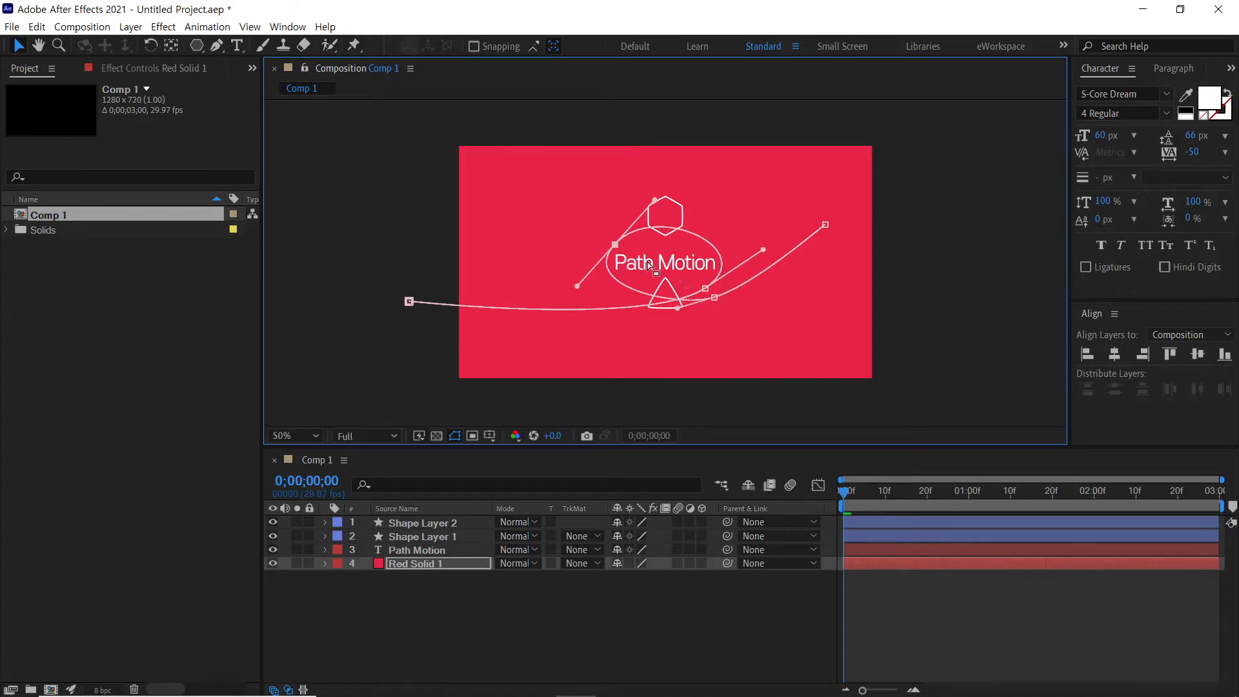
- Smooth the mask path's exit from the loop, nudge its upper-right end, and move its starting point slightly lower
left_click_drag(715, 299, 703, 298)
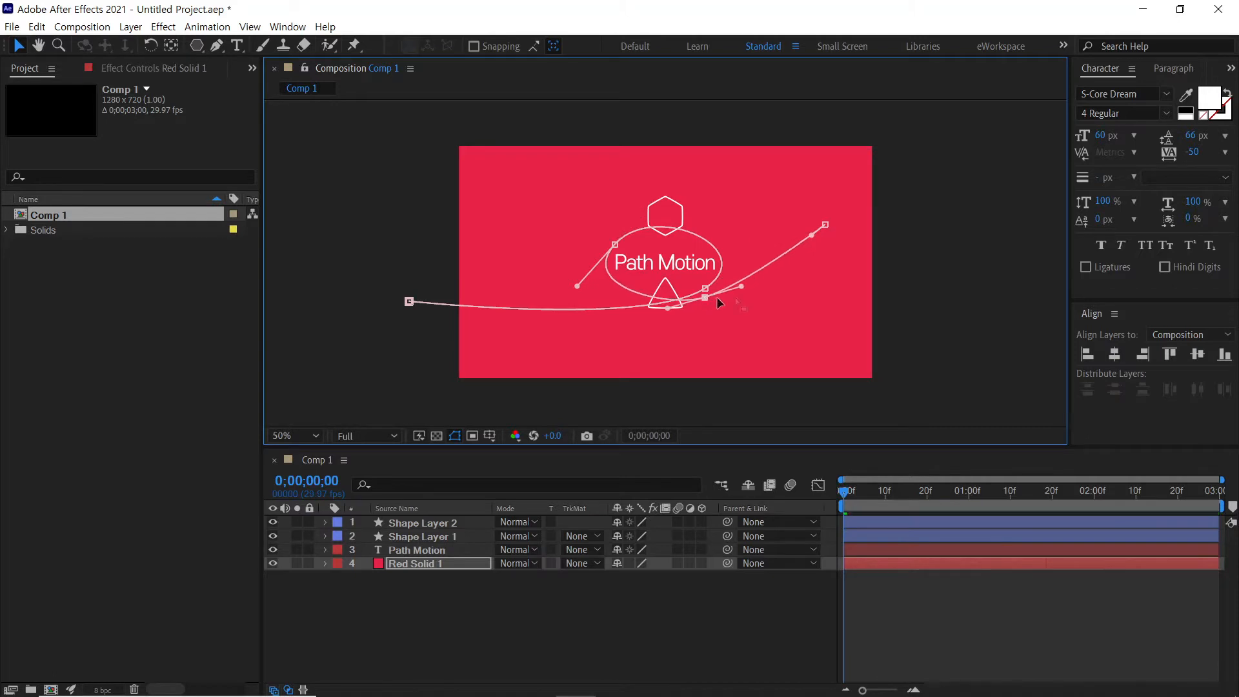
mouse_move(824, 225)
left_mouse_down()
mouse_move(832, 234)
mouse_move(834, 222)
left_mouse_up()
left_click_drag(409, 301, 412, 329)
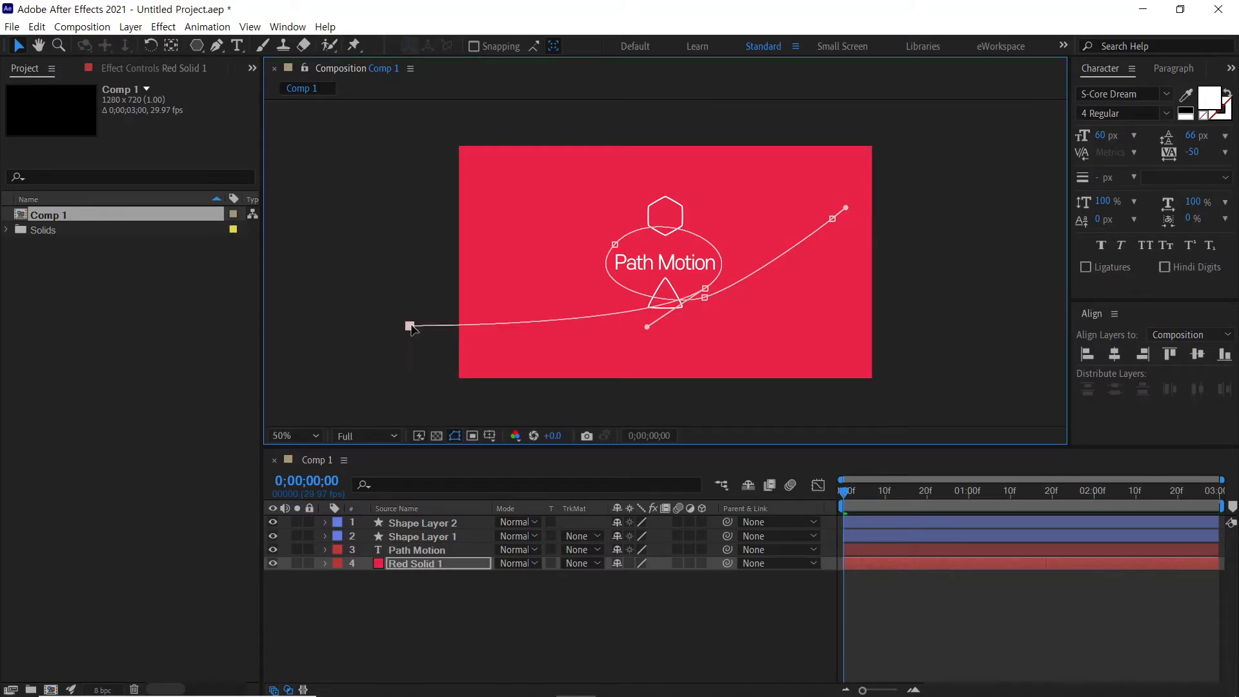
- Reveal the Mask Path property of Red Solid 1 and copy the path
left_click(409, 565)
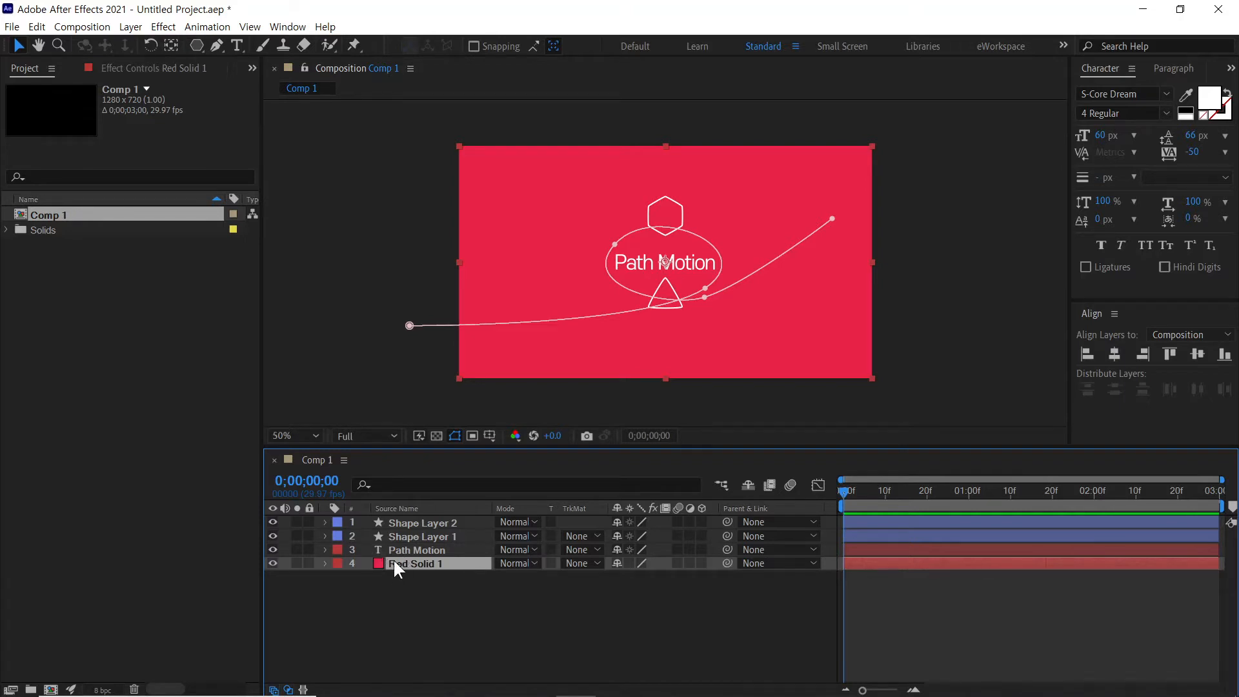
key("m")
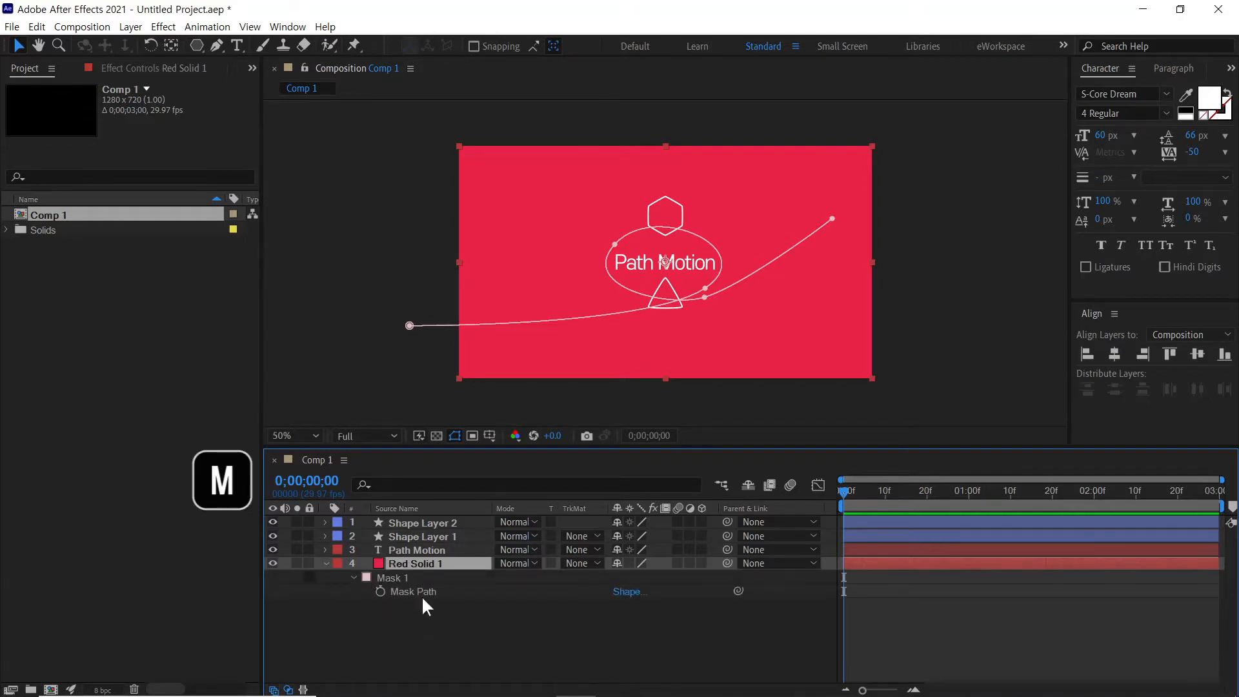
left_click(424, 592)
left_click(427, 613)
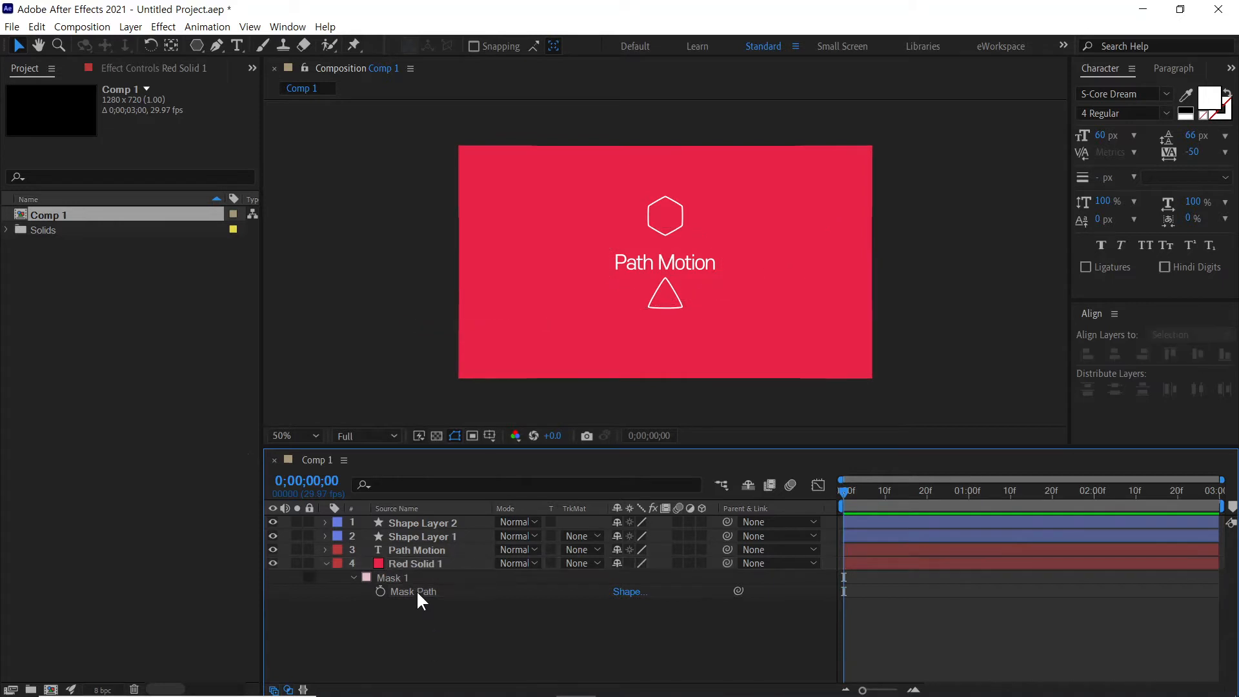
left_click(416, 590)
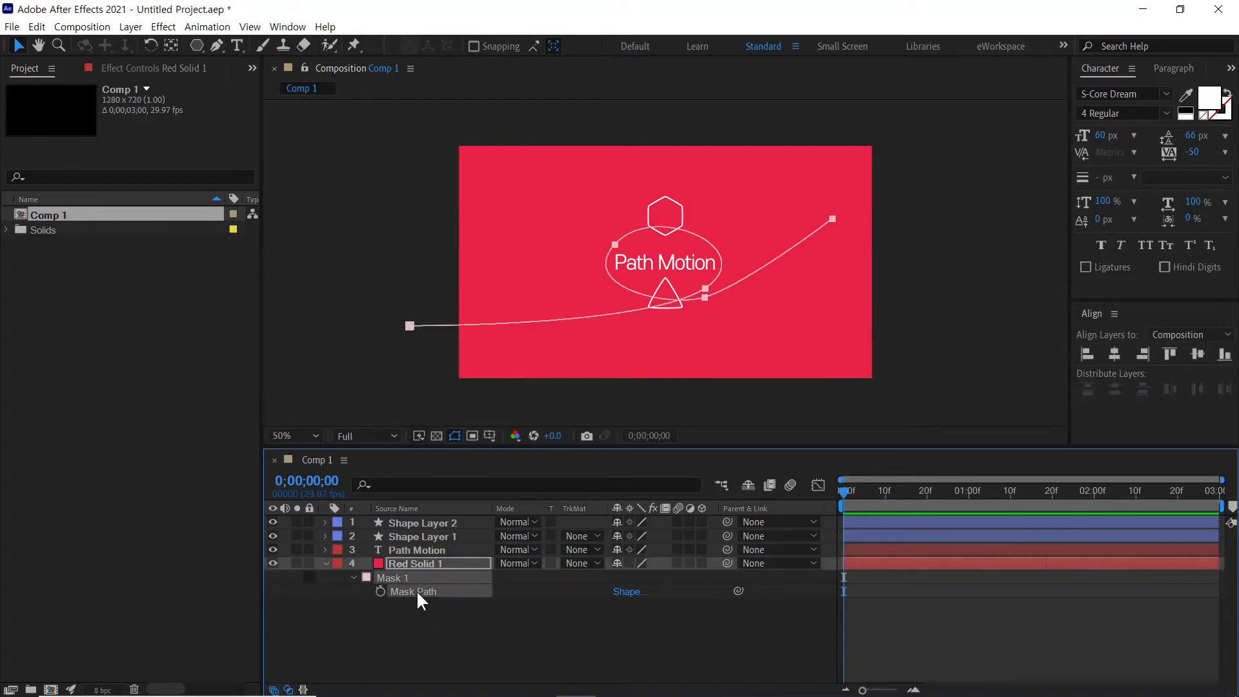
left_click(416, 533)
left_click(421, 522)
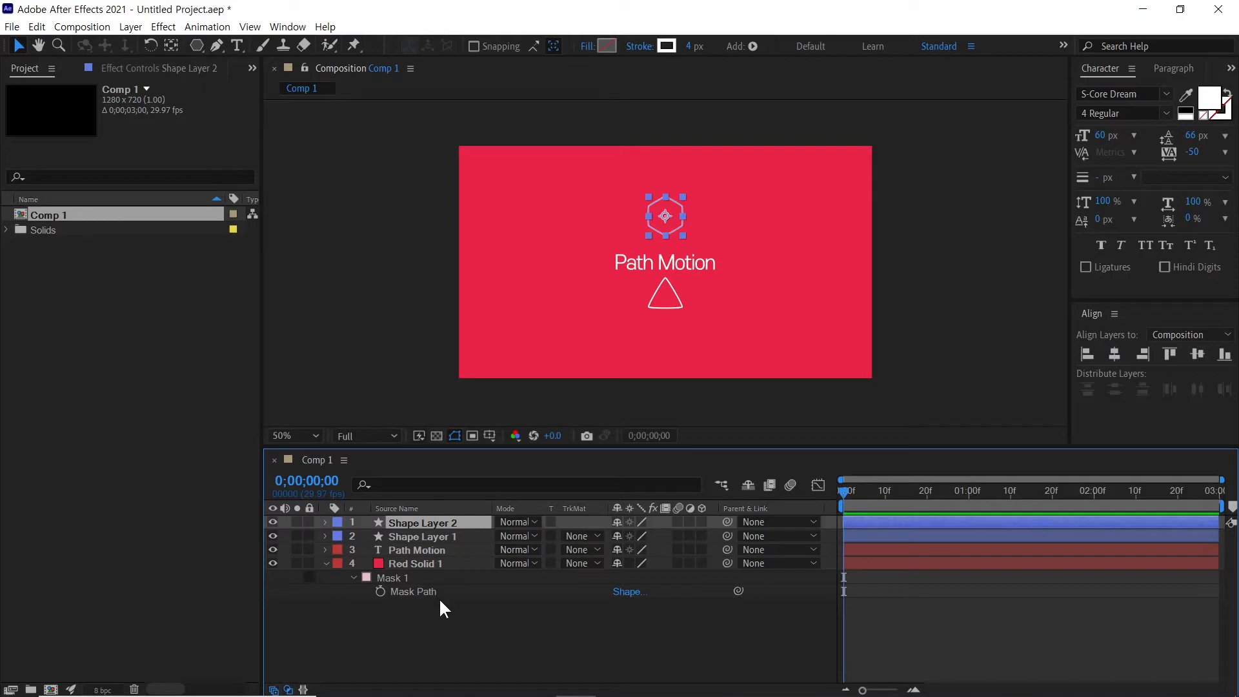
left_click(408, 591)
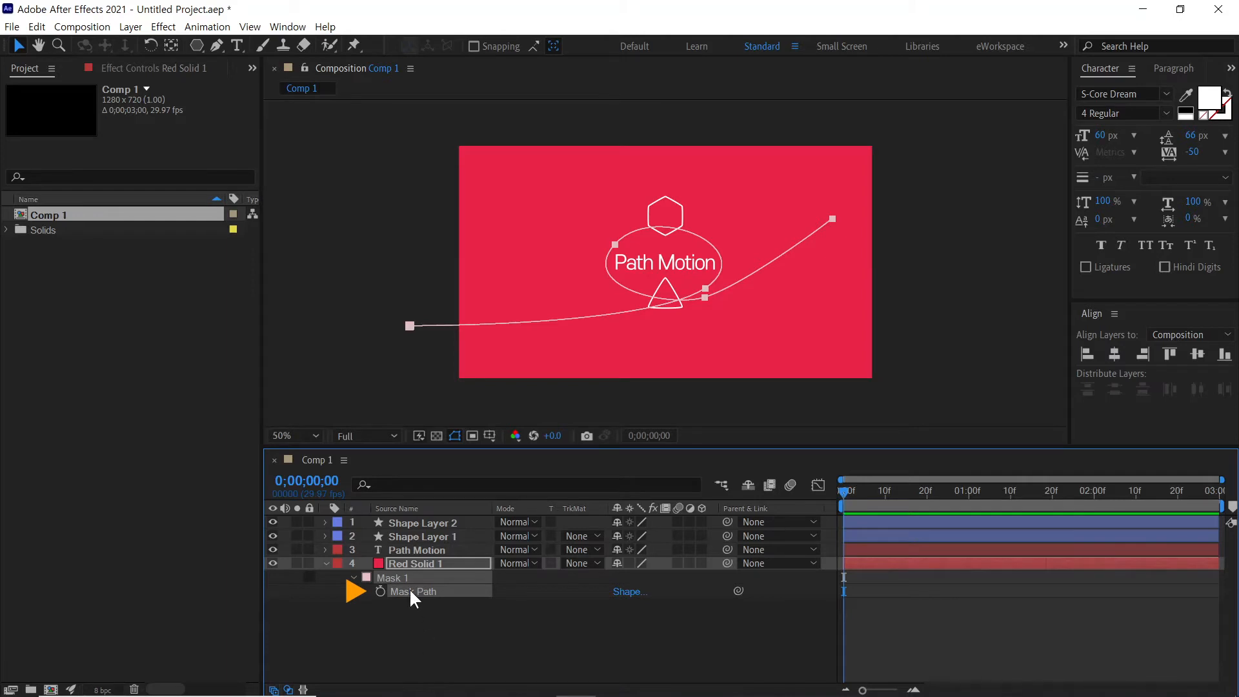
key("ctrl+c")
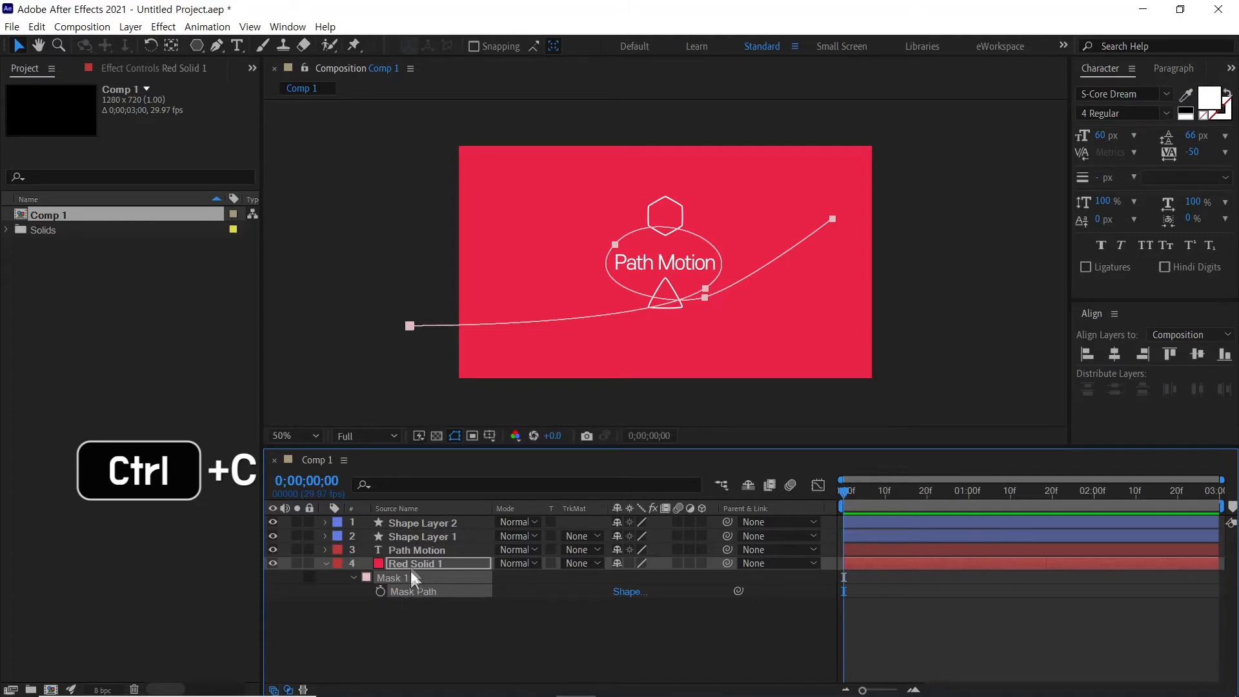
- Enable position keyframing on the triangle layer at 0;00;00;00, paste the copied mask path into it, and scrub through the motion
left_click(413, 536)
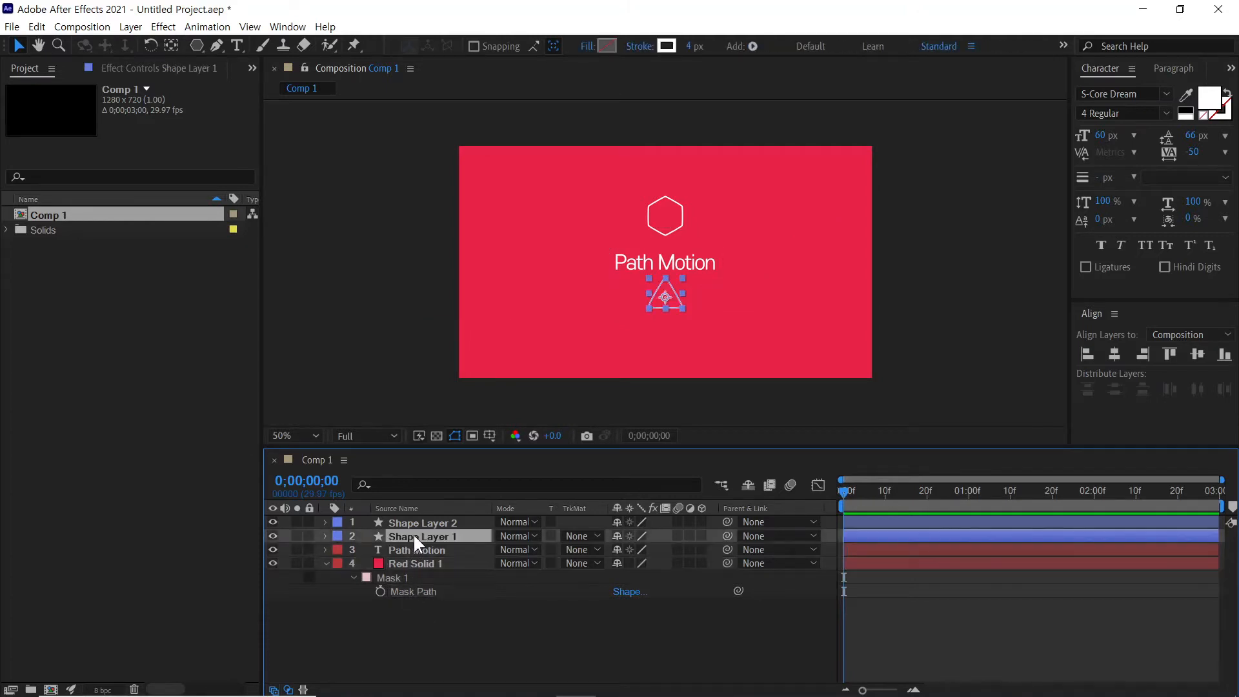
key("p")
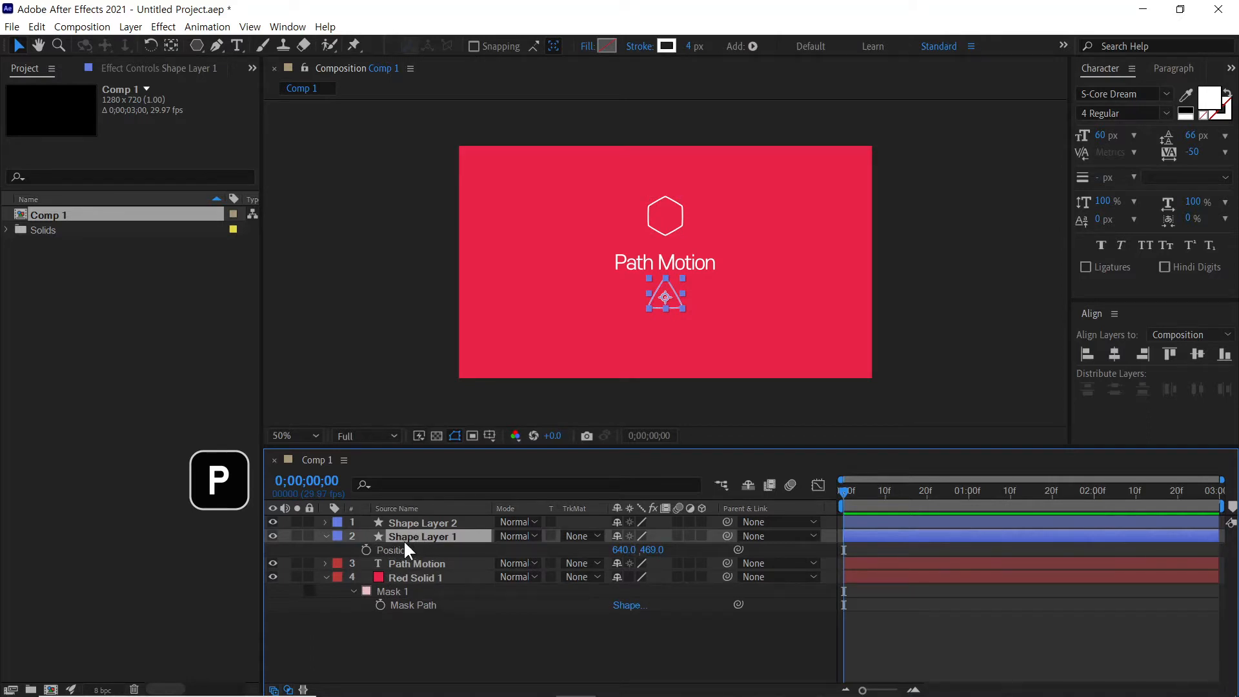
left_click(366, 550)
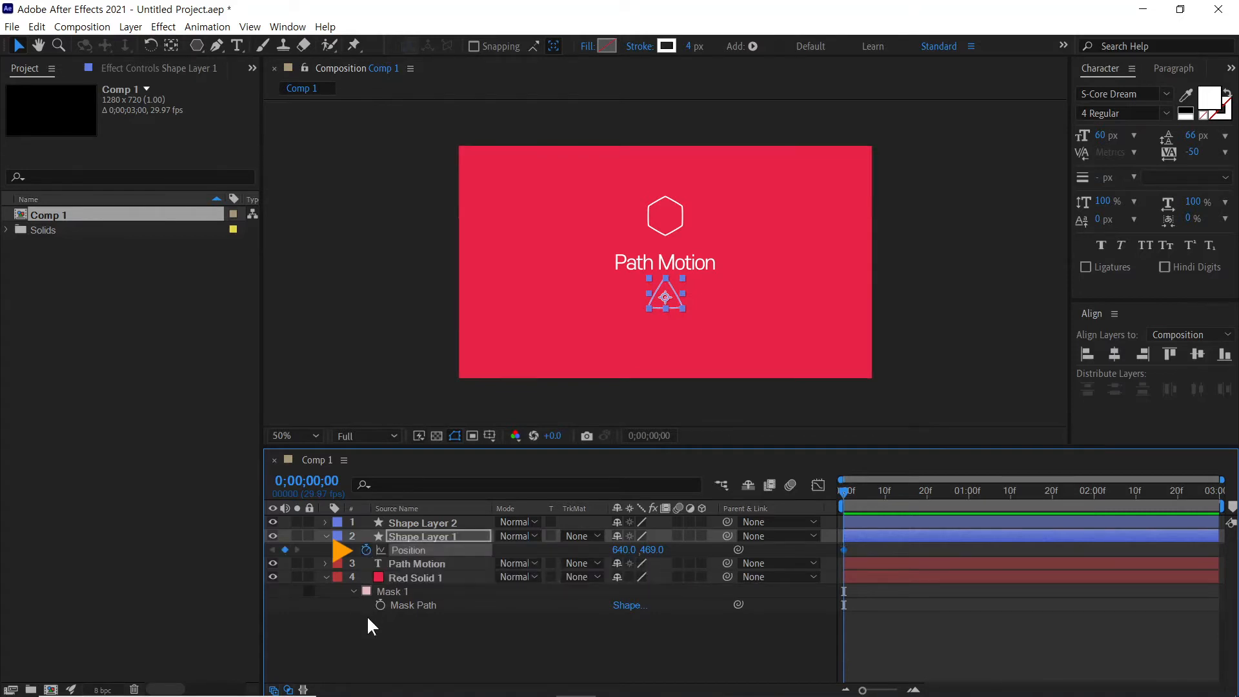
key("ctrl+v")
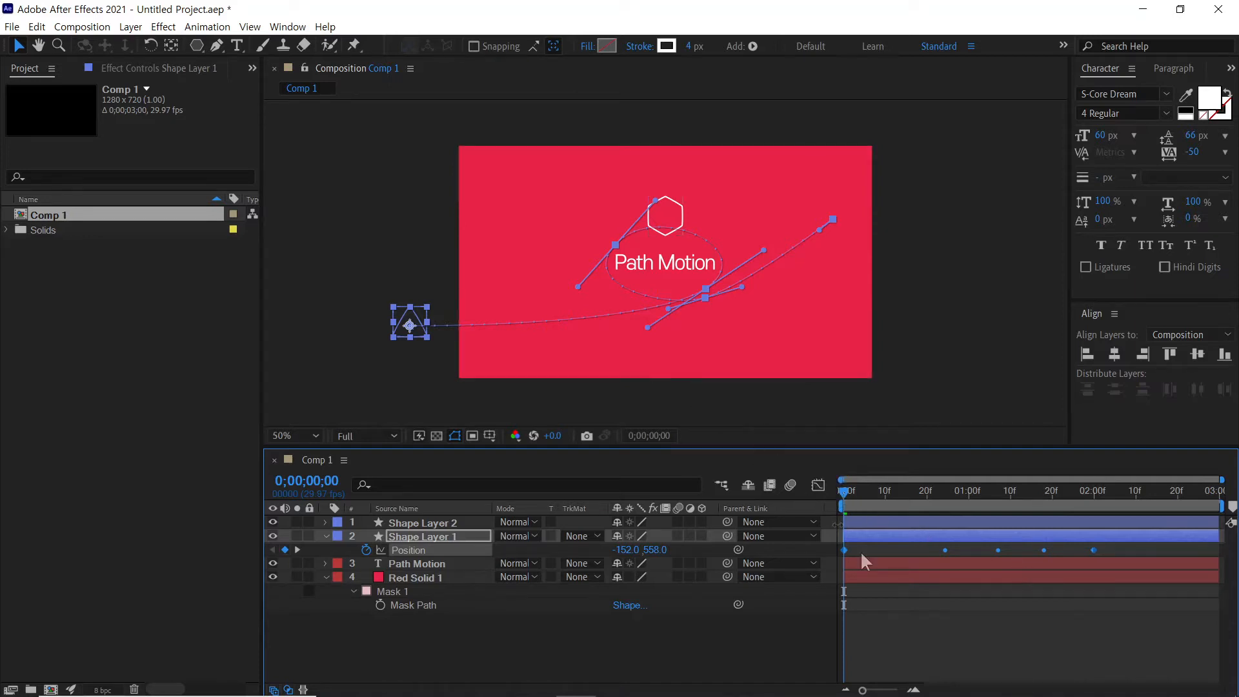
left_click(852, 492)
left_click_drag(857, 490, 1006, 516)
left_click(516, 614)
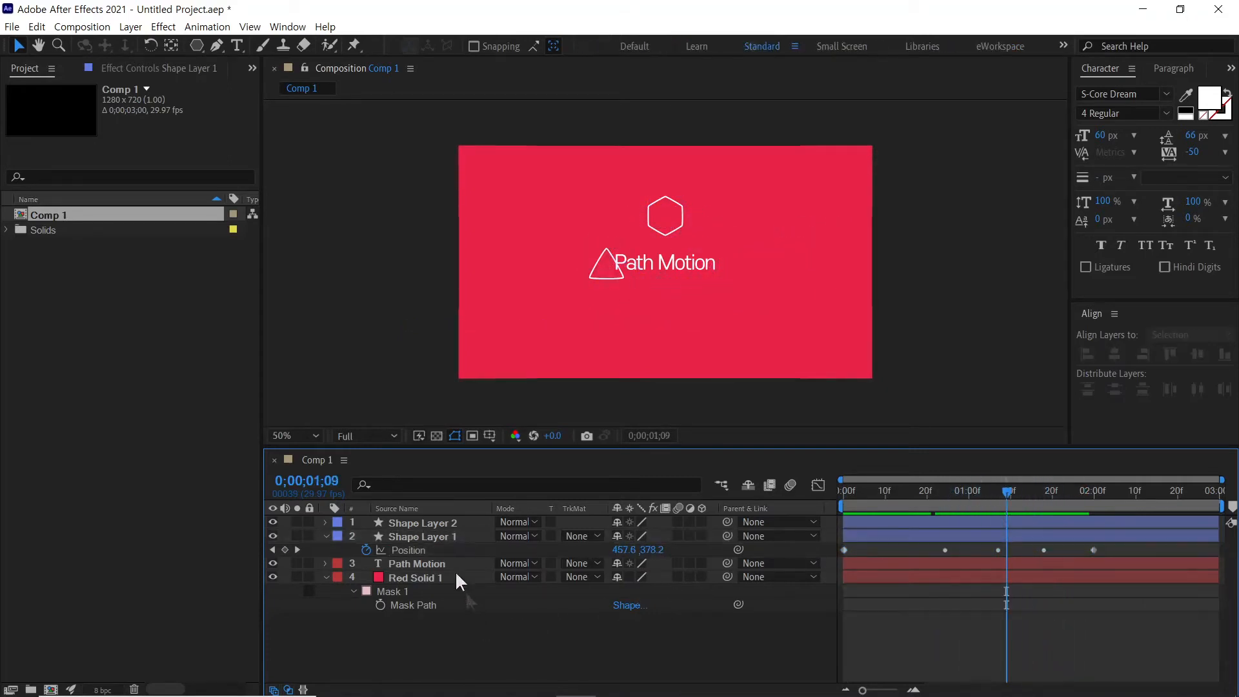
- Enable position keyframing on the hexagon layer at 0;00;00;00, paste the copied mask path into it, and preview the animation
left_click(423, 522)
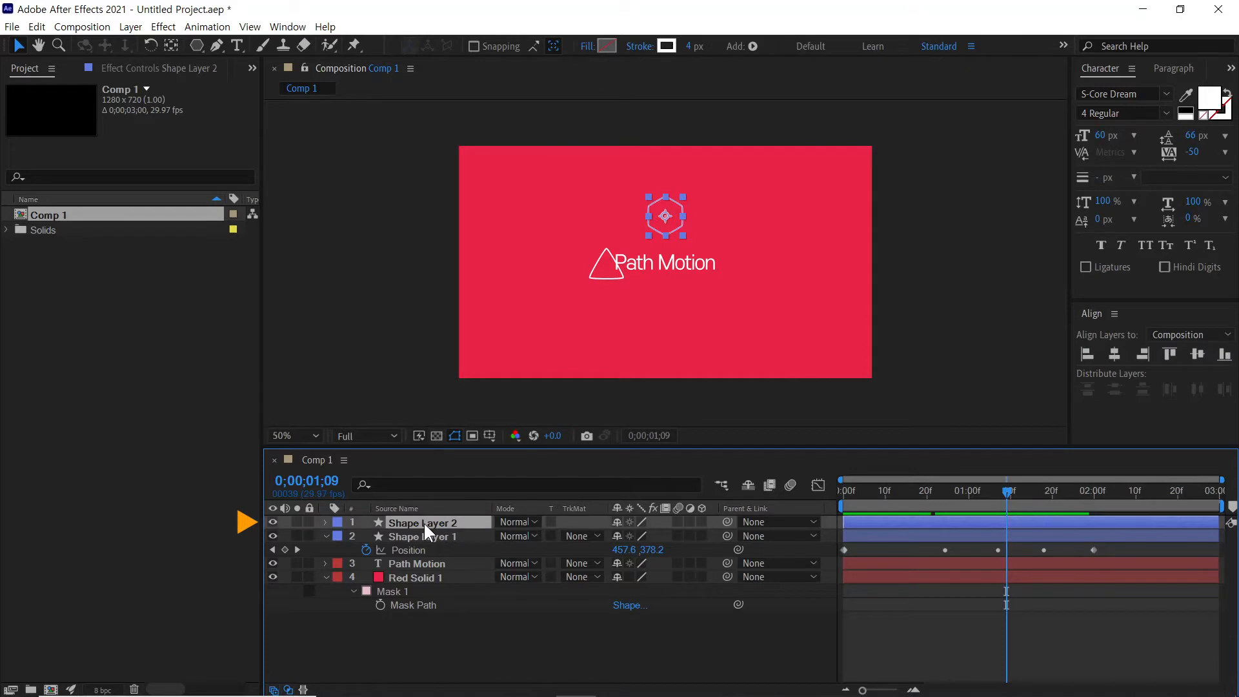
key("p")
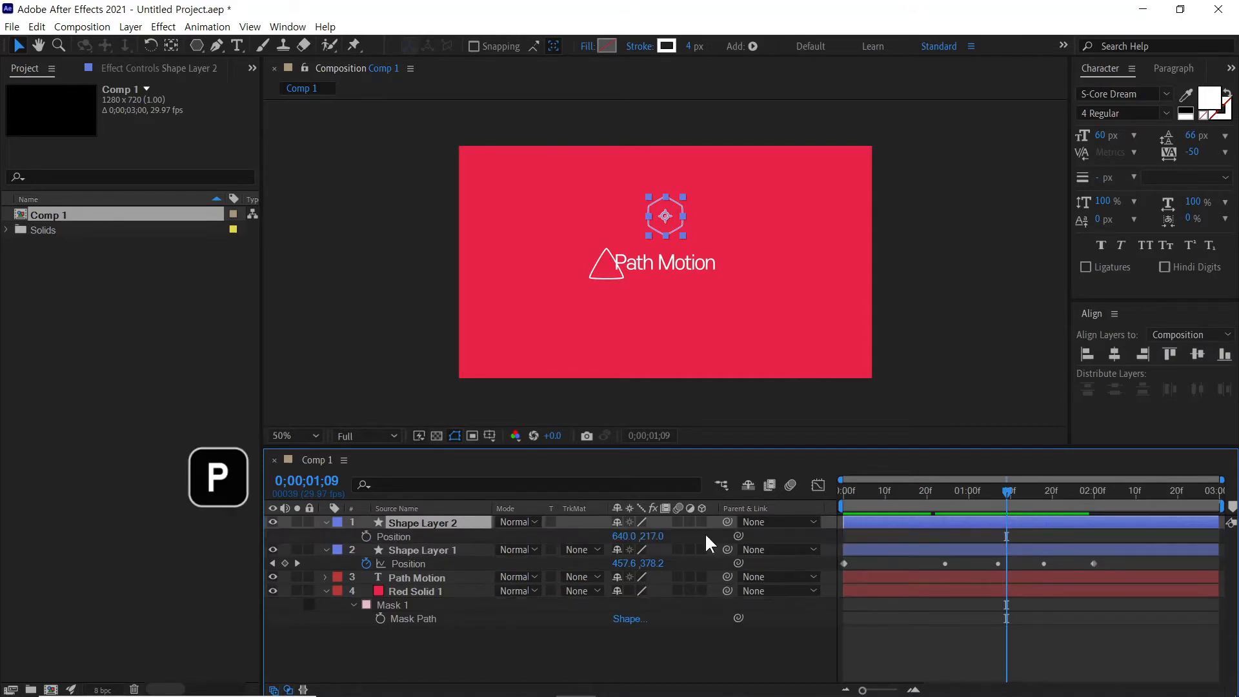
left_click(849, 489)
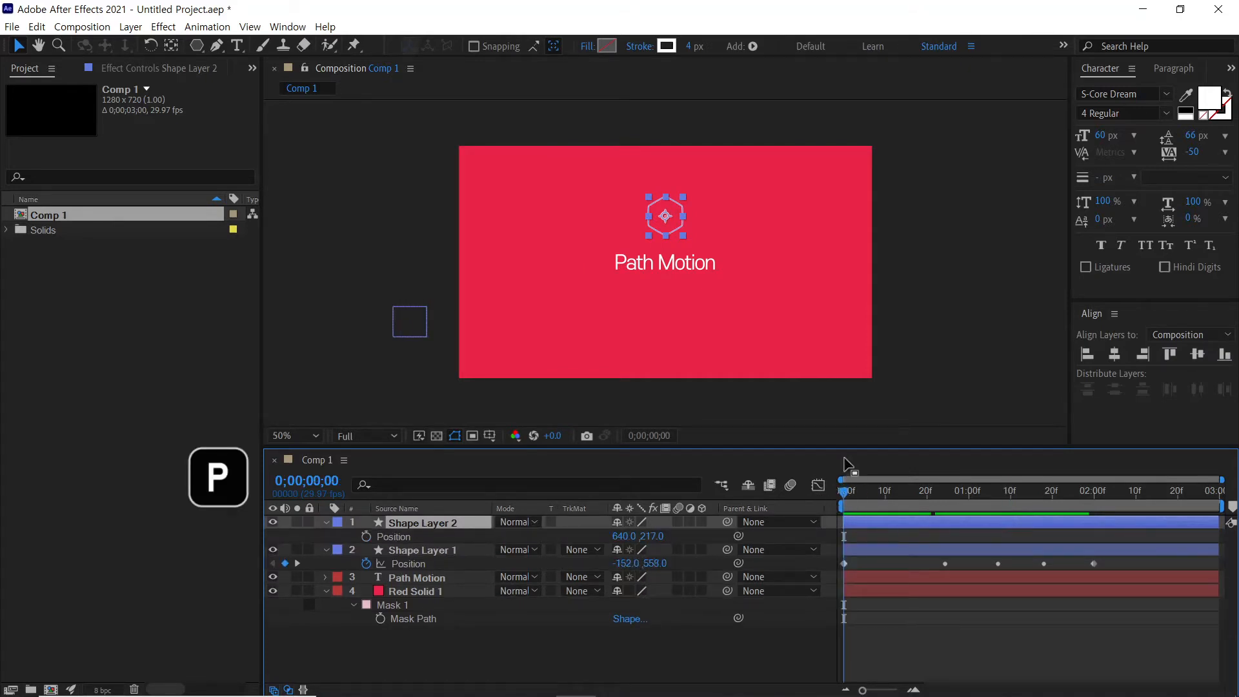
left_click(366, 536)
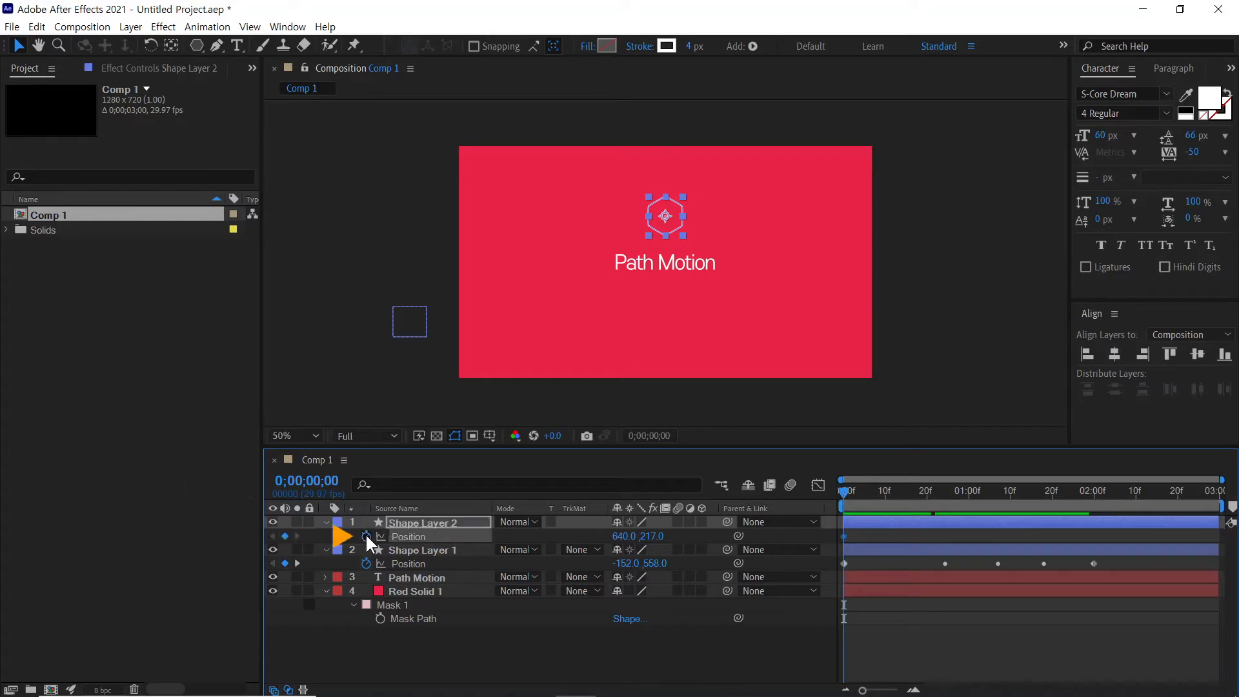
key("ctrl+v")
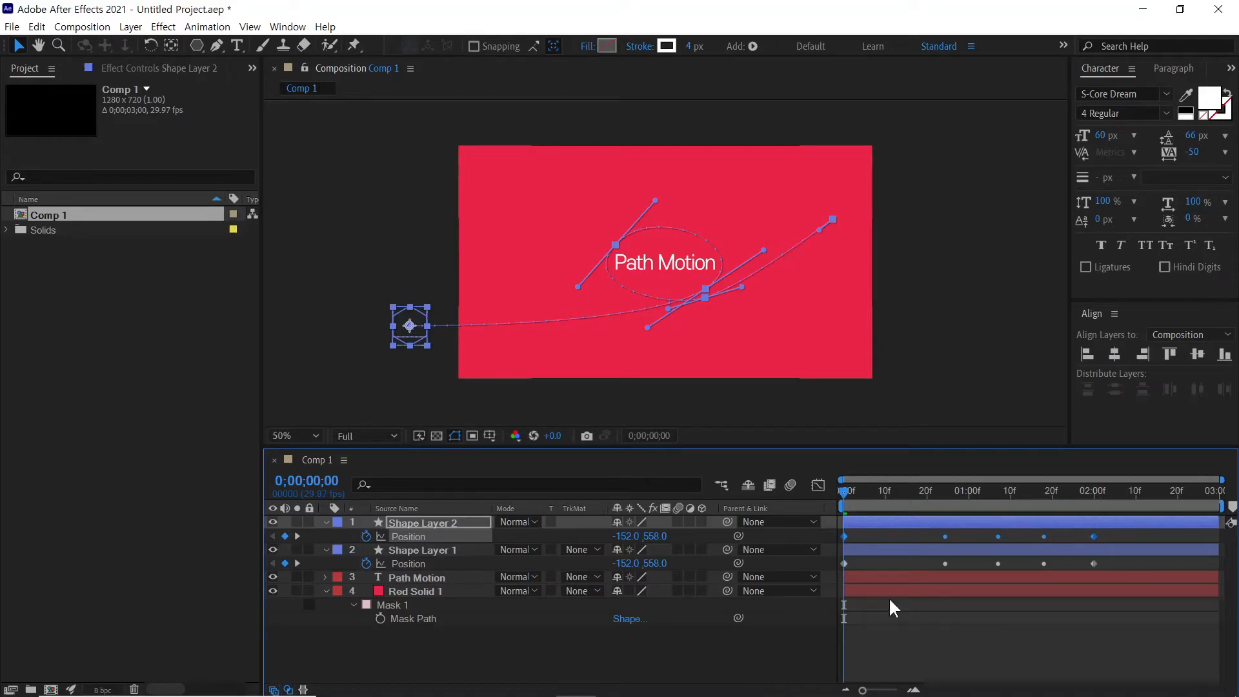
key("space")
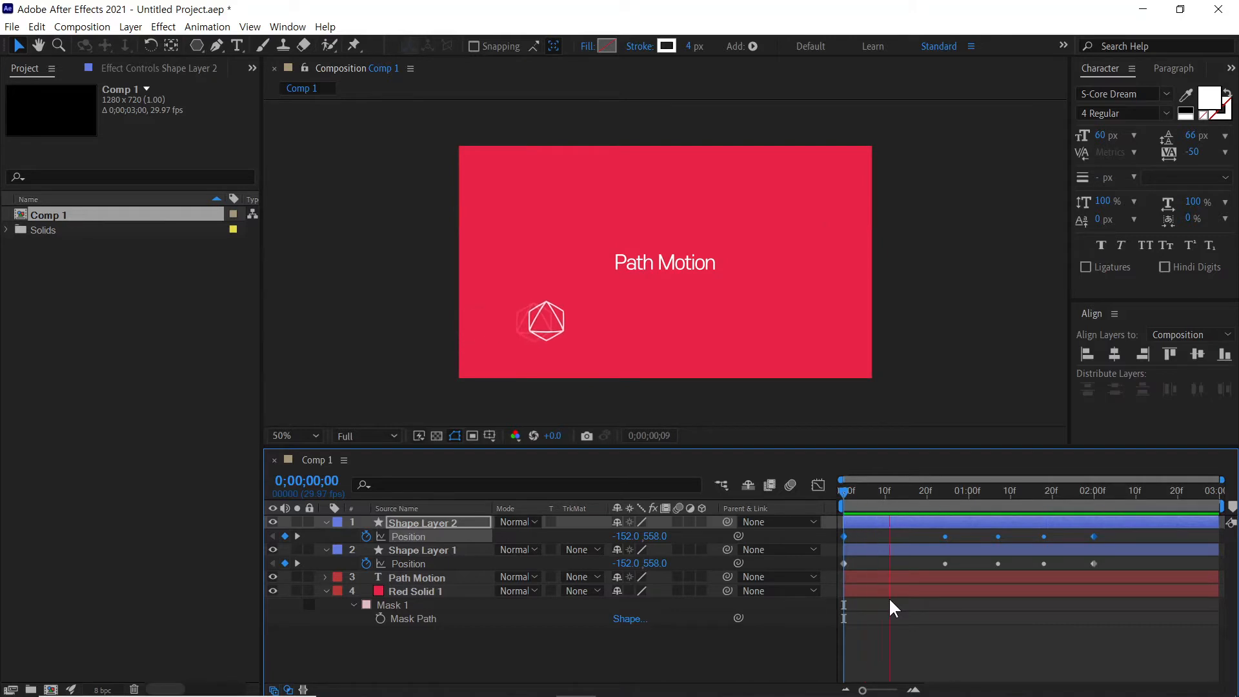
key("space")
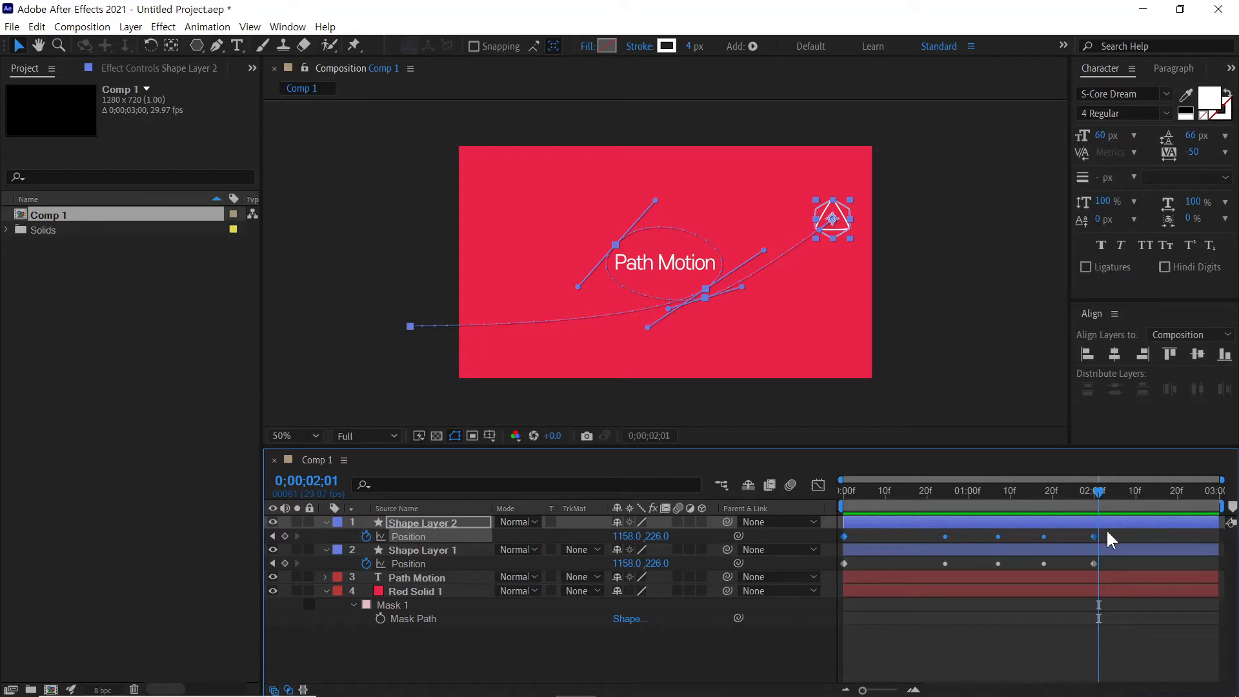
- Speed up both shapes' path motion by moving their last position keyframes to 0;00;01;10, and set the current time there
left_click_drag(1113, 531, 1086, 574)
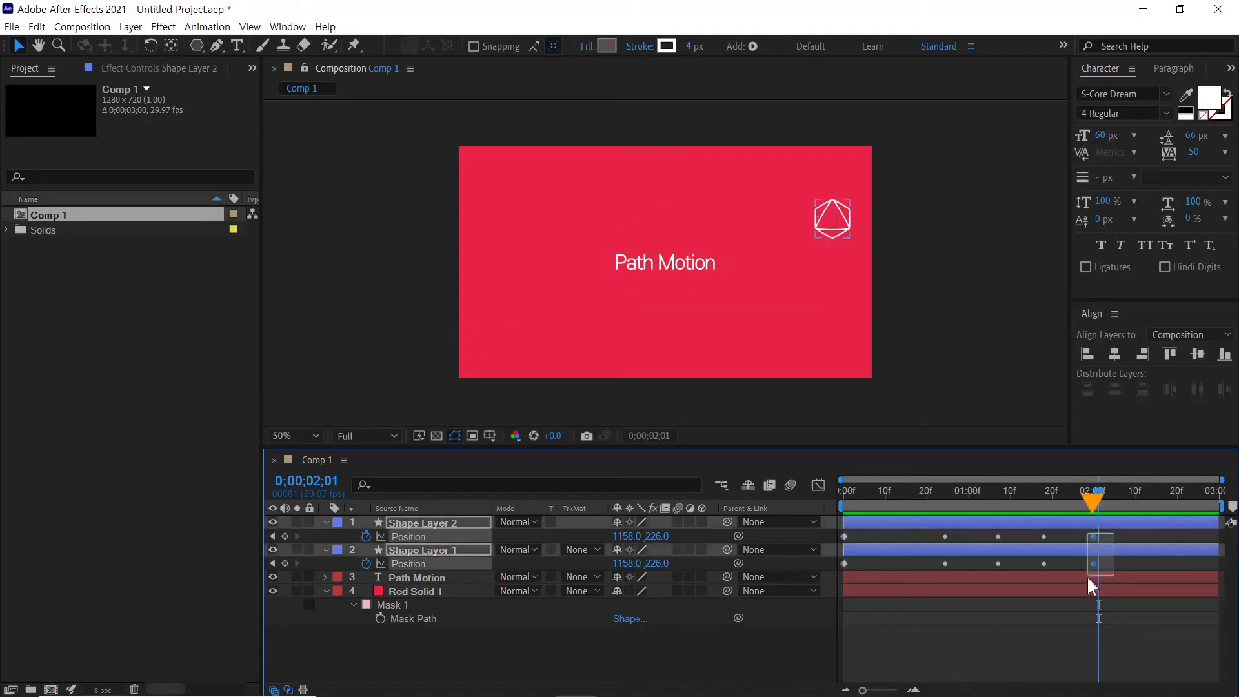
left_click_drag(1092, 532, 1008, 536)
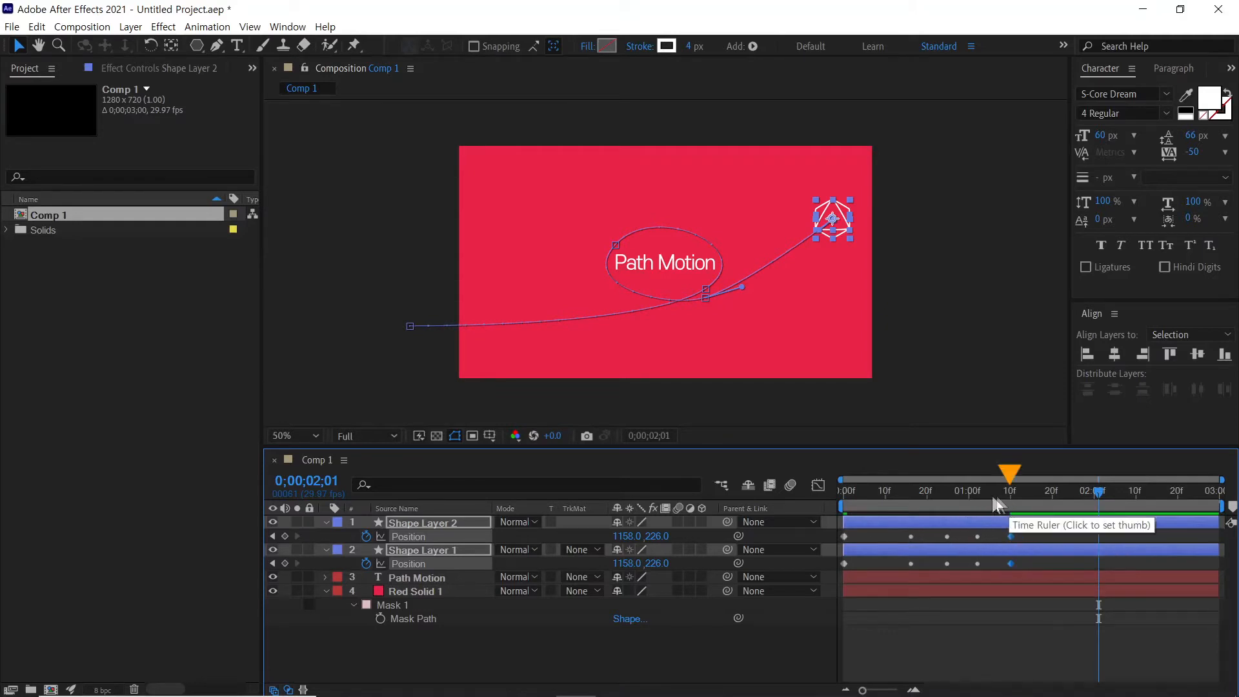
left_click(1009, 489)
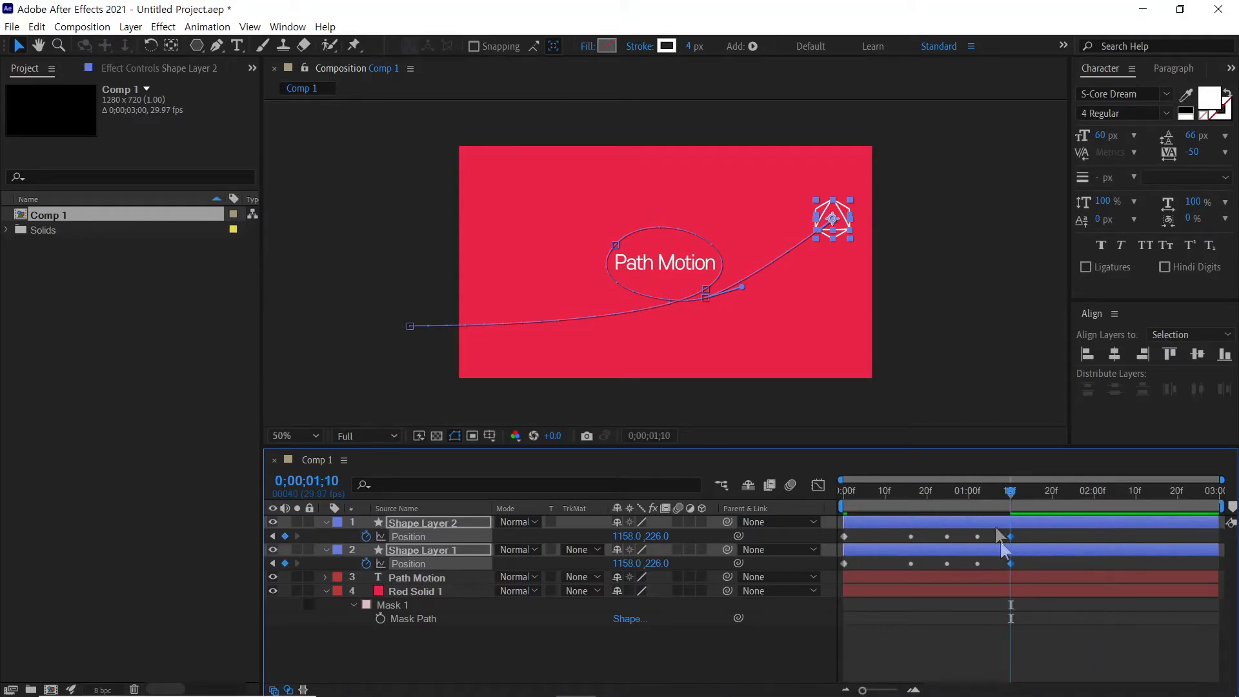
- Preview the path motion of both shapes from the start of the composition
left_click(847, 498)
key("space")
key("space")
left_click(919, 620)
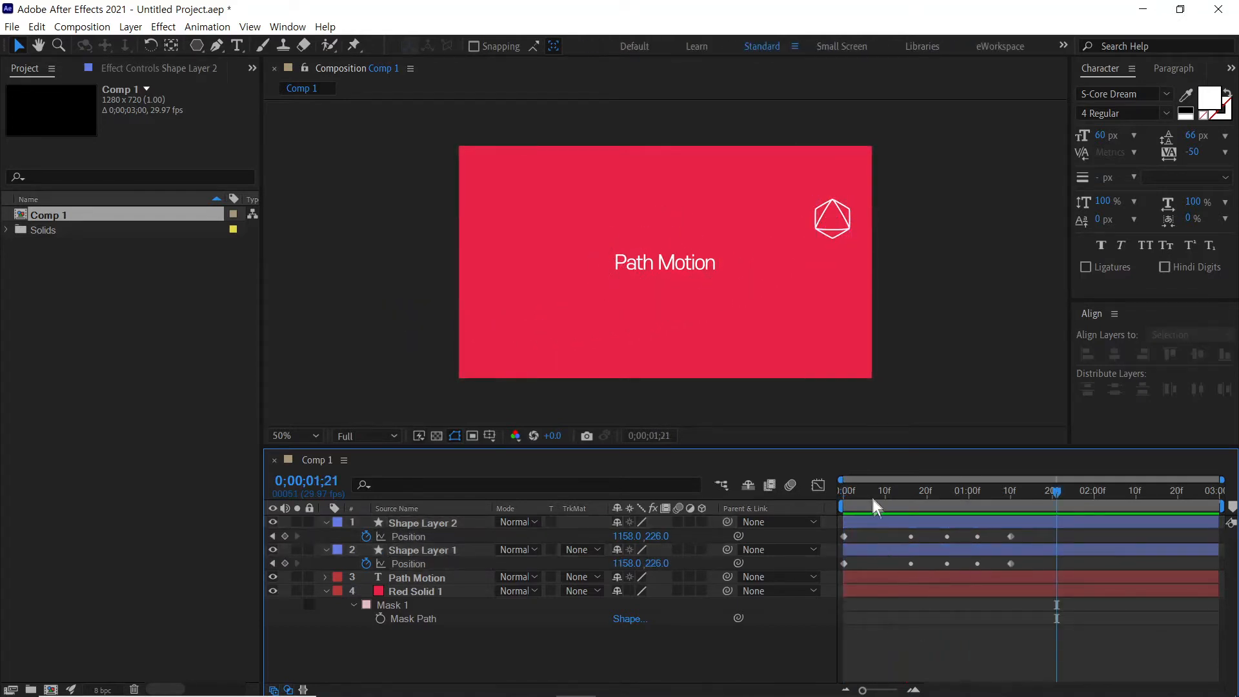
- Reveal the triangle layer's Scale and keyframe it from 100% at 0;00;00;25 to 0% at 0;00;01;10
left_click(864, 547)
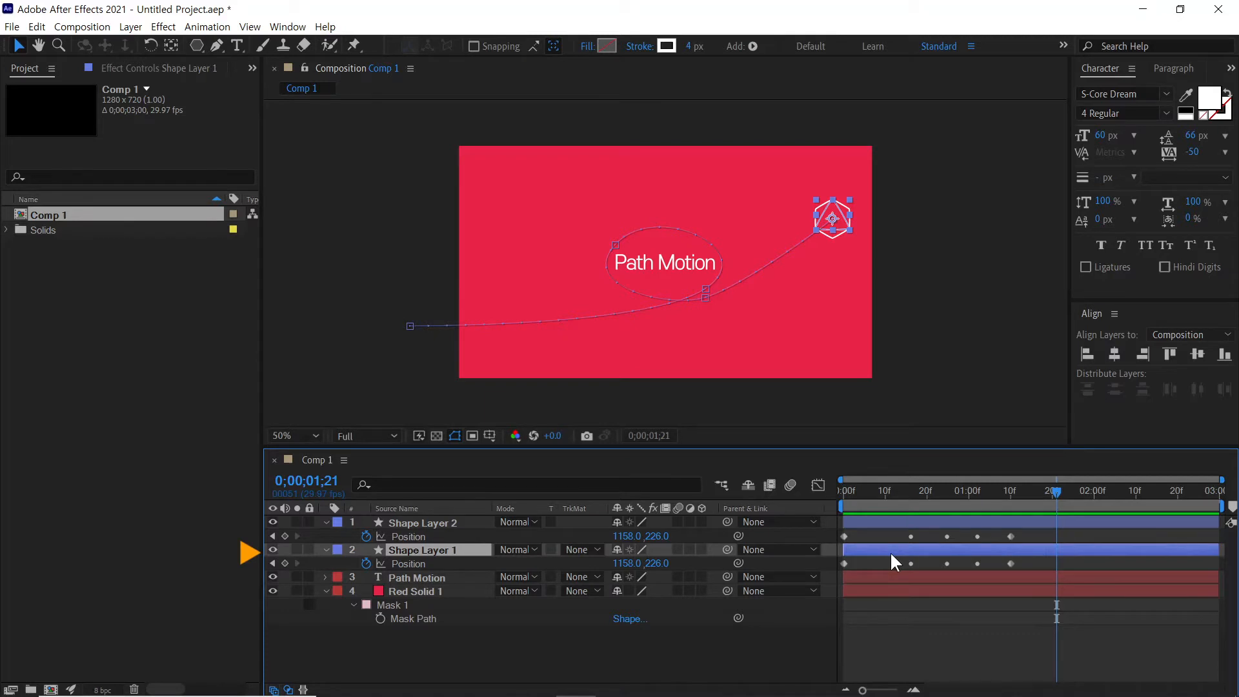
key("shift+s")
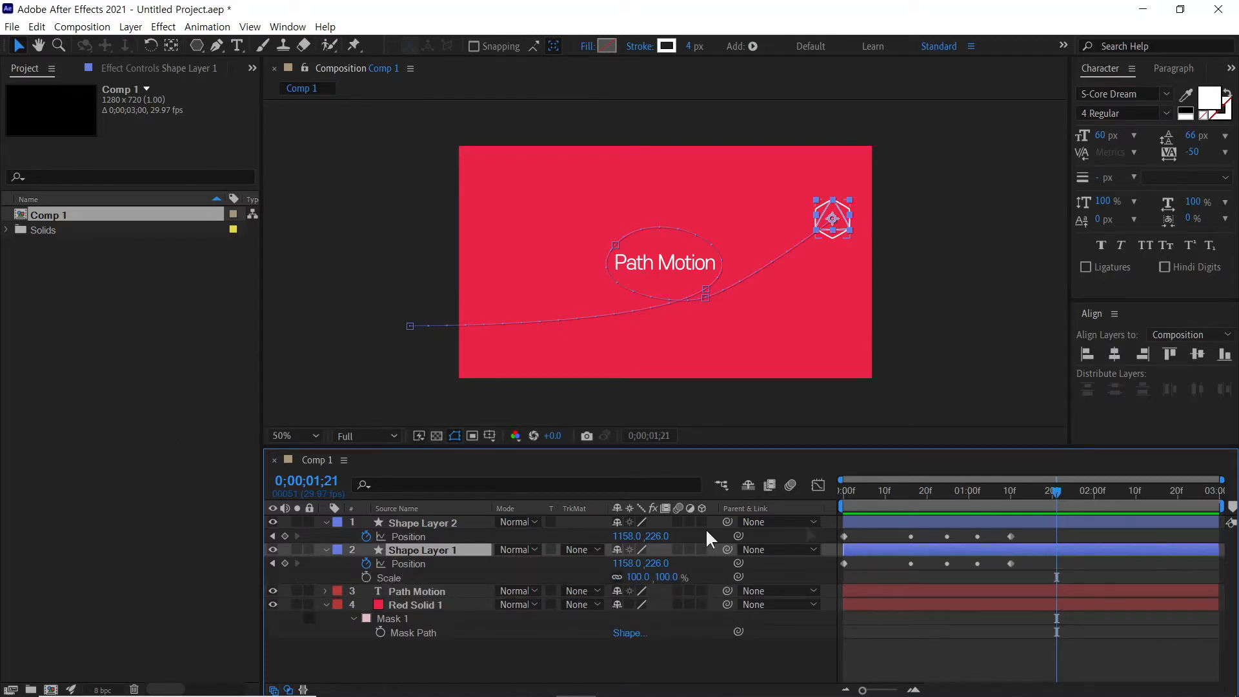
left_click_drag(981, 490, 1009, 497)
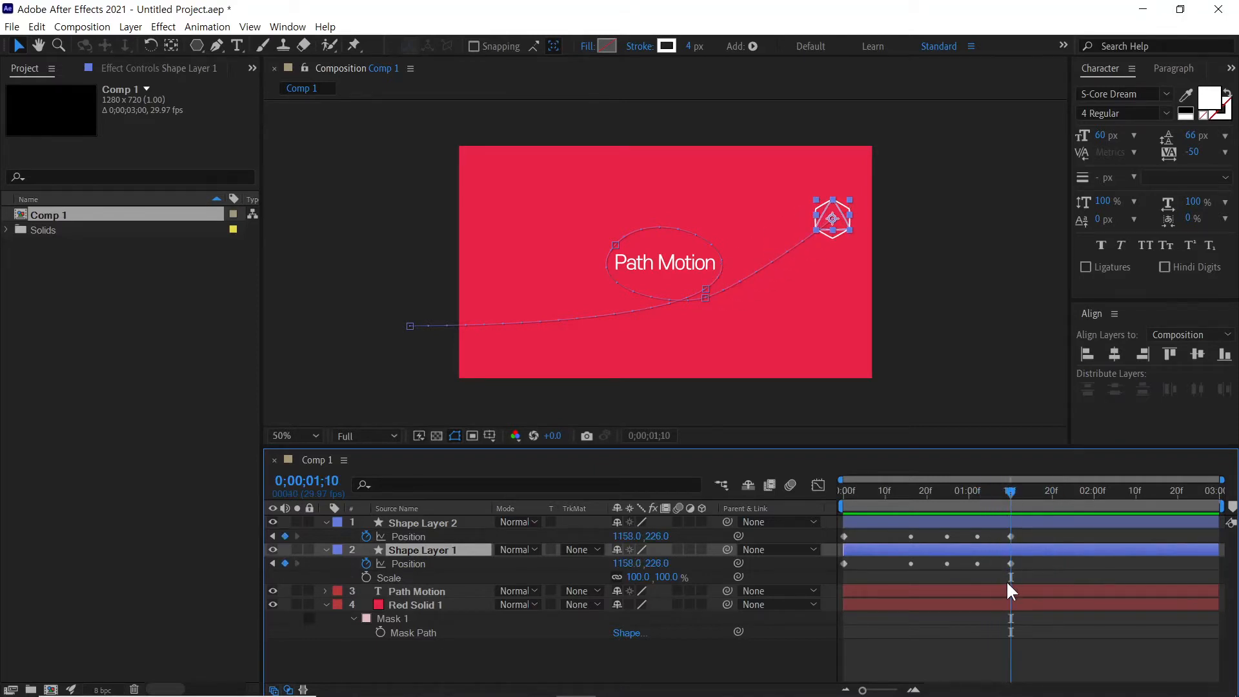
left_click_drag(844, 493, 946, 517)
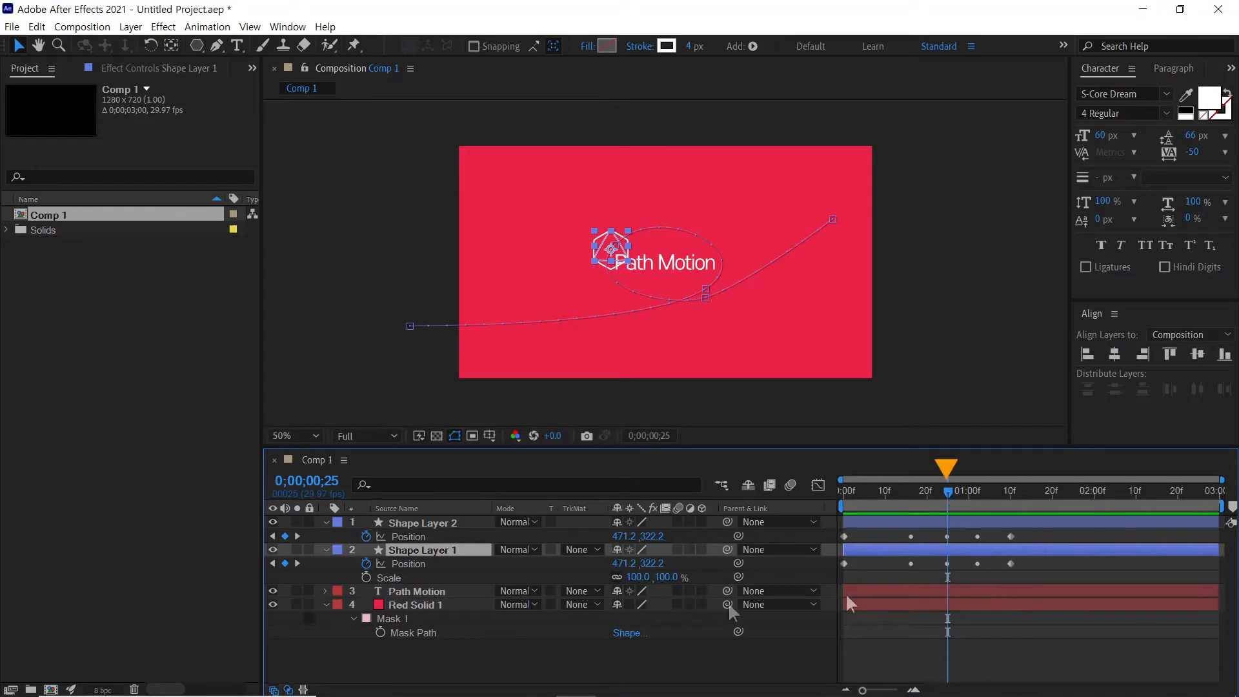
left_click(365, 576)
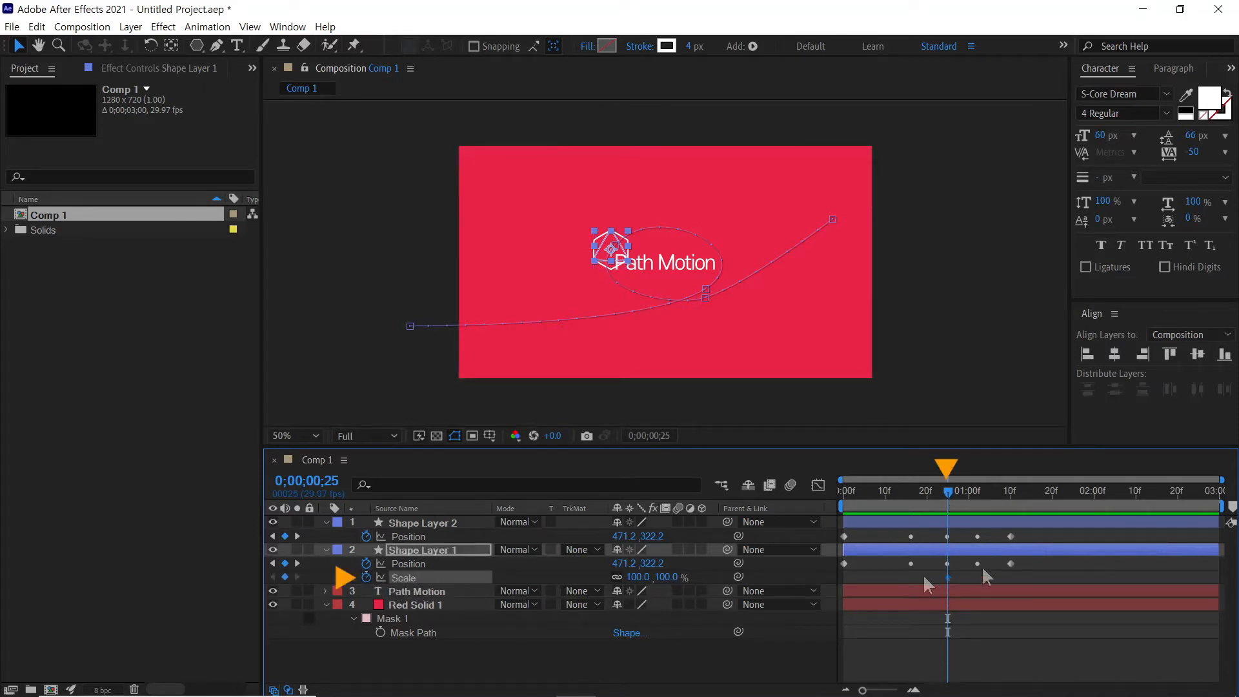
left_click_drag(1000, 498, 1008, 498)
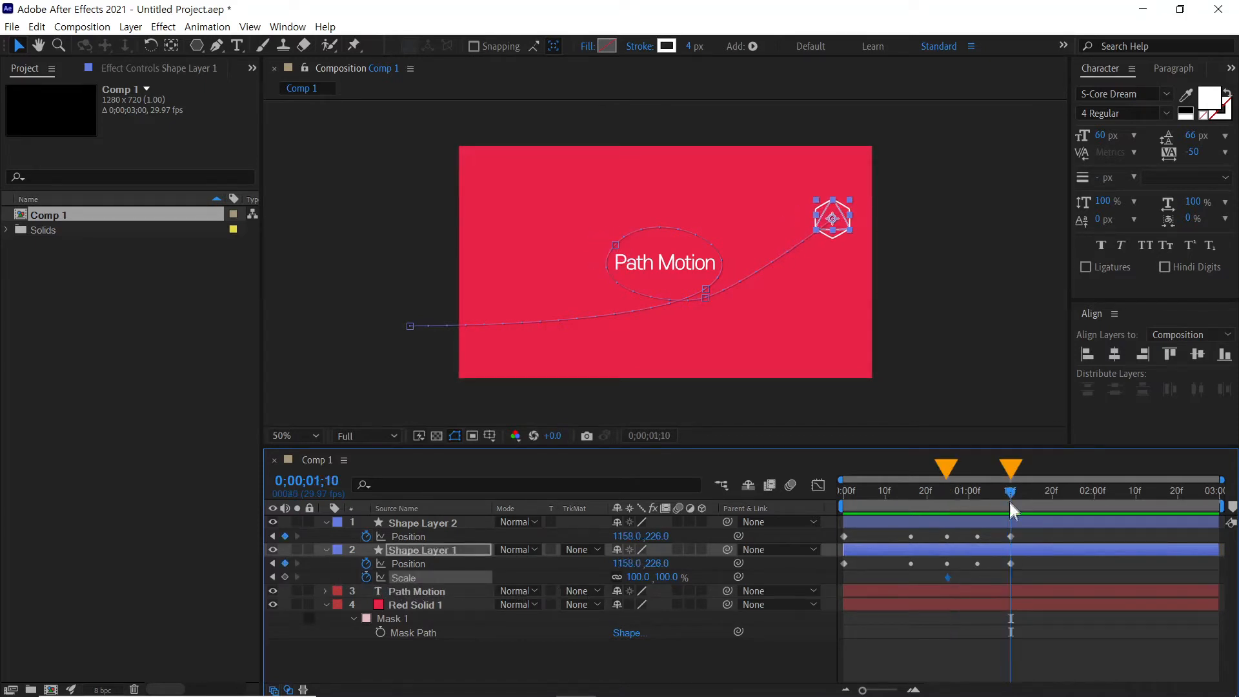
left_click(635, 577)
type("0")
key("Return")
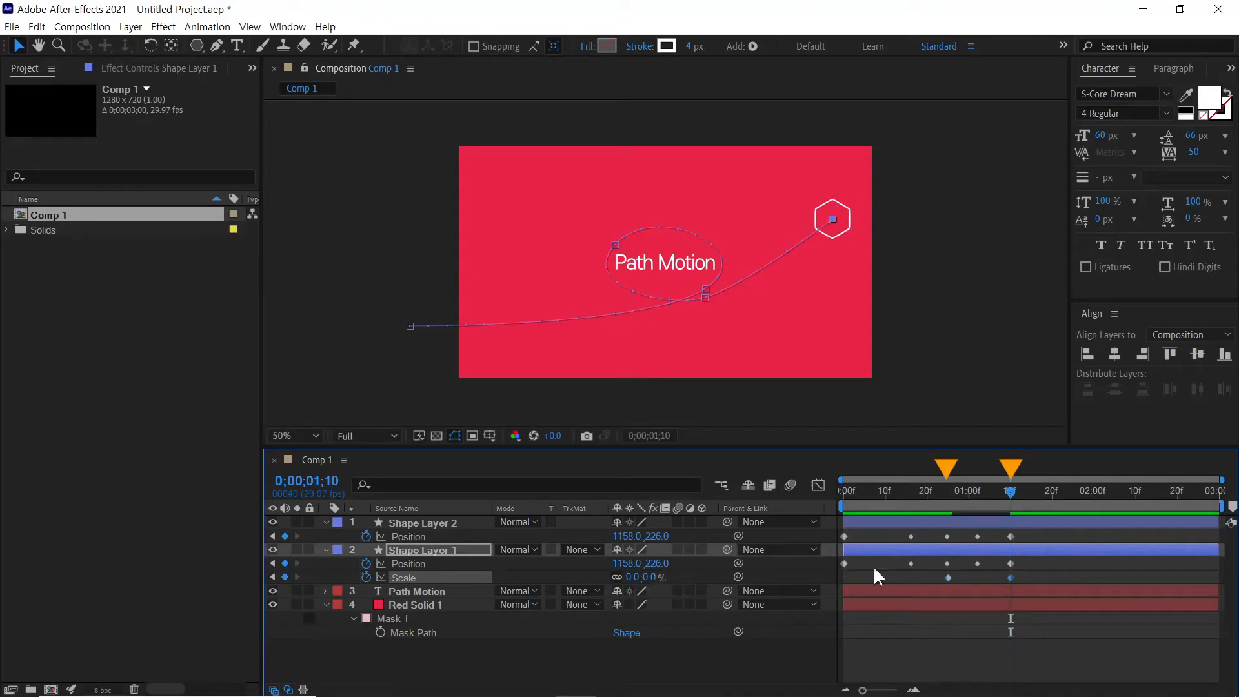
- Reveal the hexagon layer's Scale and keyframe it from 100% at 0;00;00;25 to 0% at 0;00;01;10
left_click(950, 523)
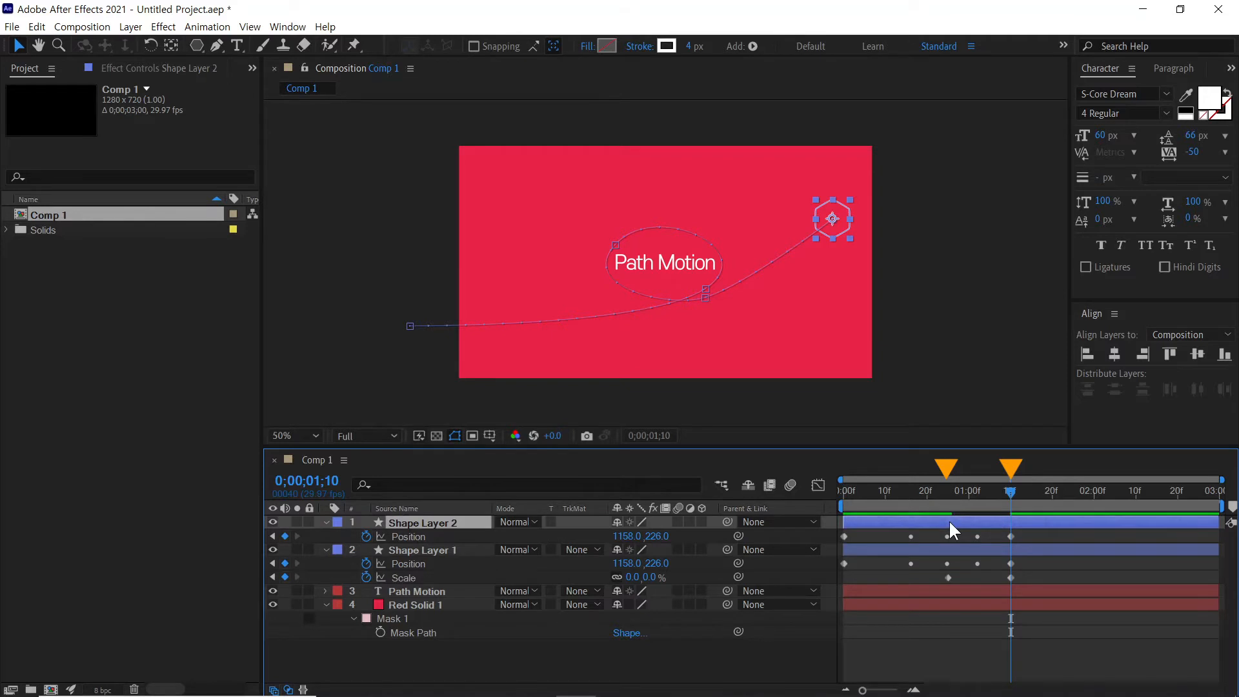
key("shift+s")
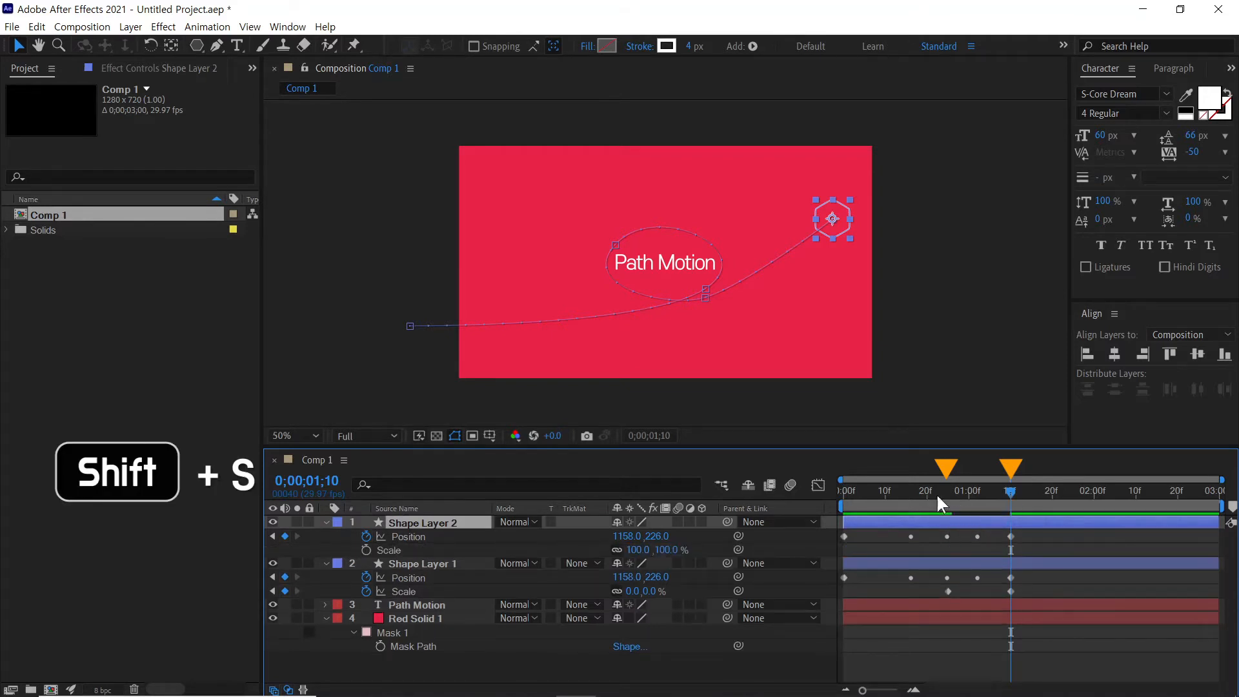
left_click_drag(960, 493, 946, 495)
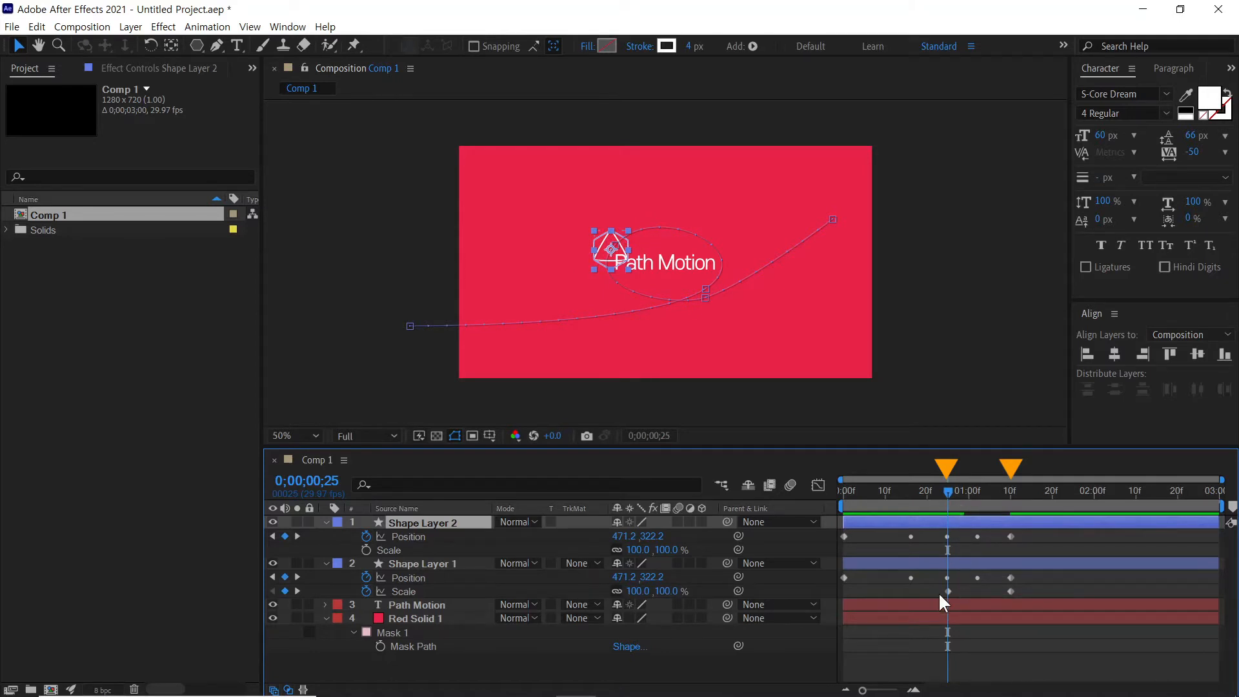
left_click_drag(1027, 581, 933, 600)
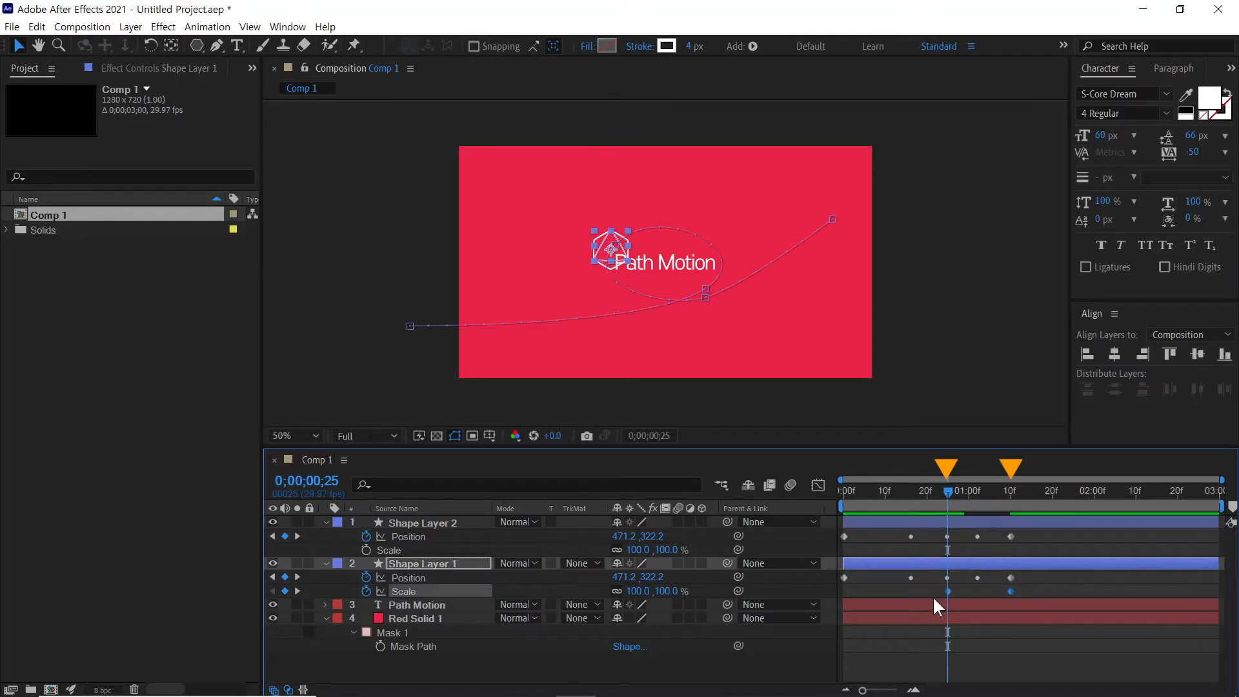
left_click(366, 547)
left_click_drag(1009, 492, 1009, 490)
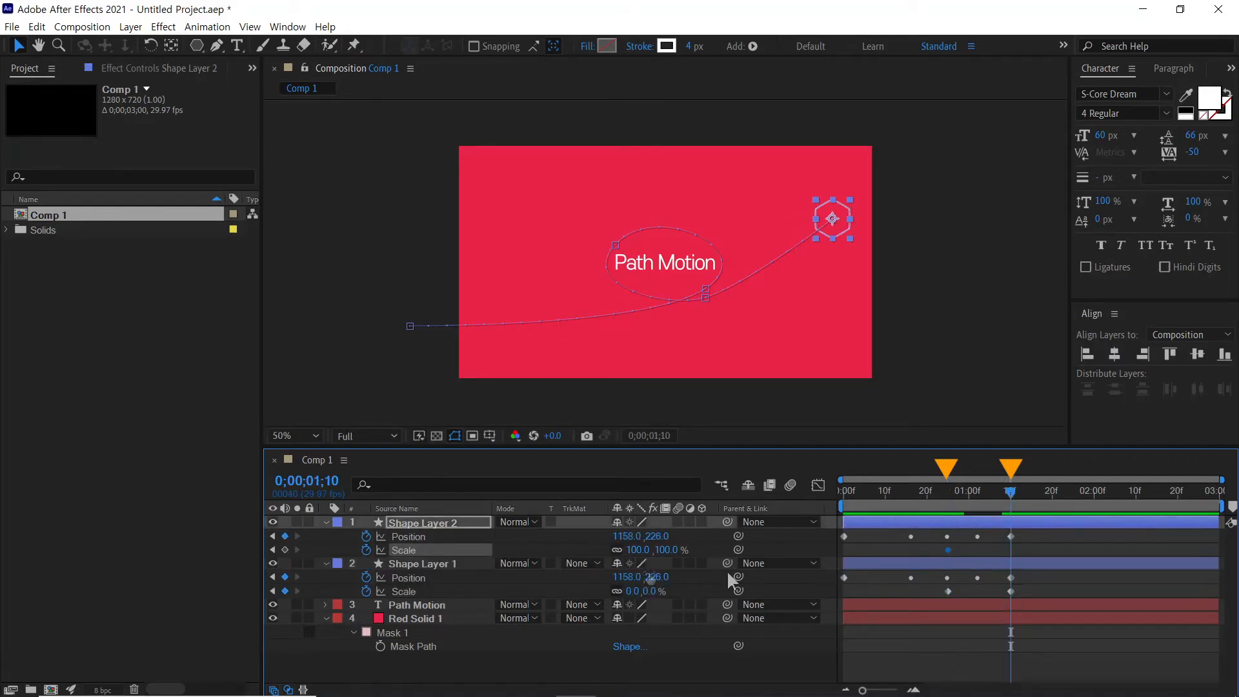
left_click(666, 550)
type("0")
key("Return")
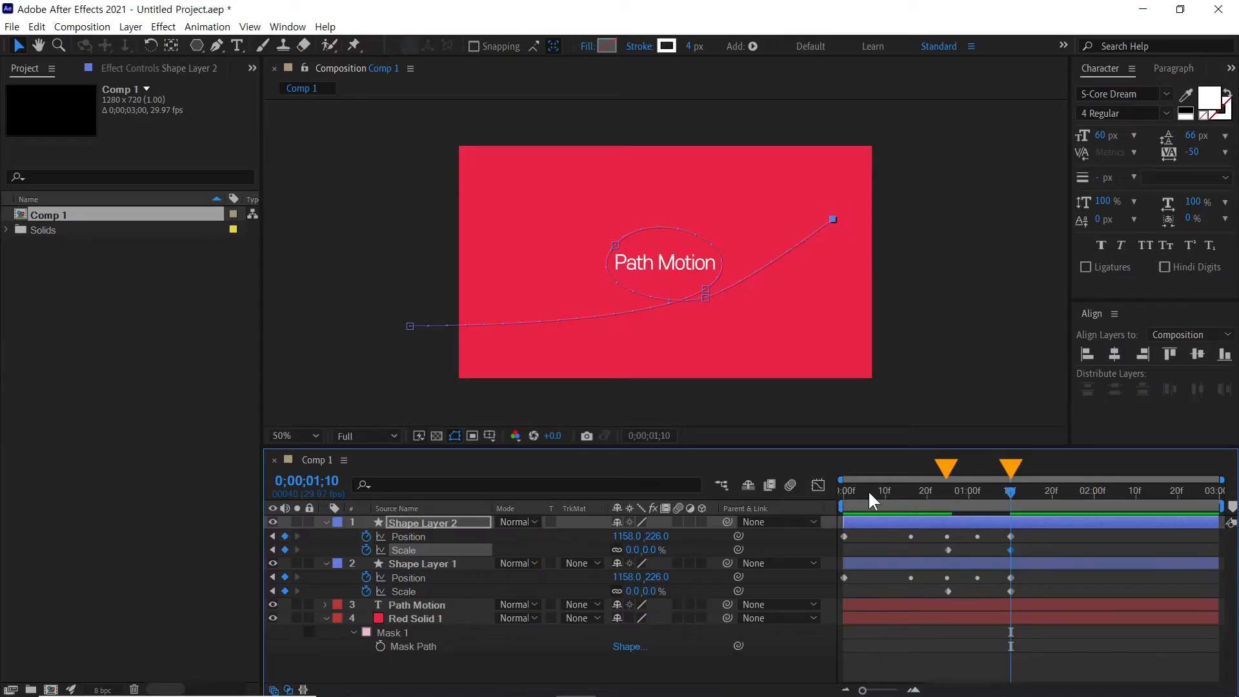
- Play back the animation from the start and scrub through the shrinking of both shapes
left_click_drag(868, 490, 827, 498)
key("space")
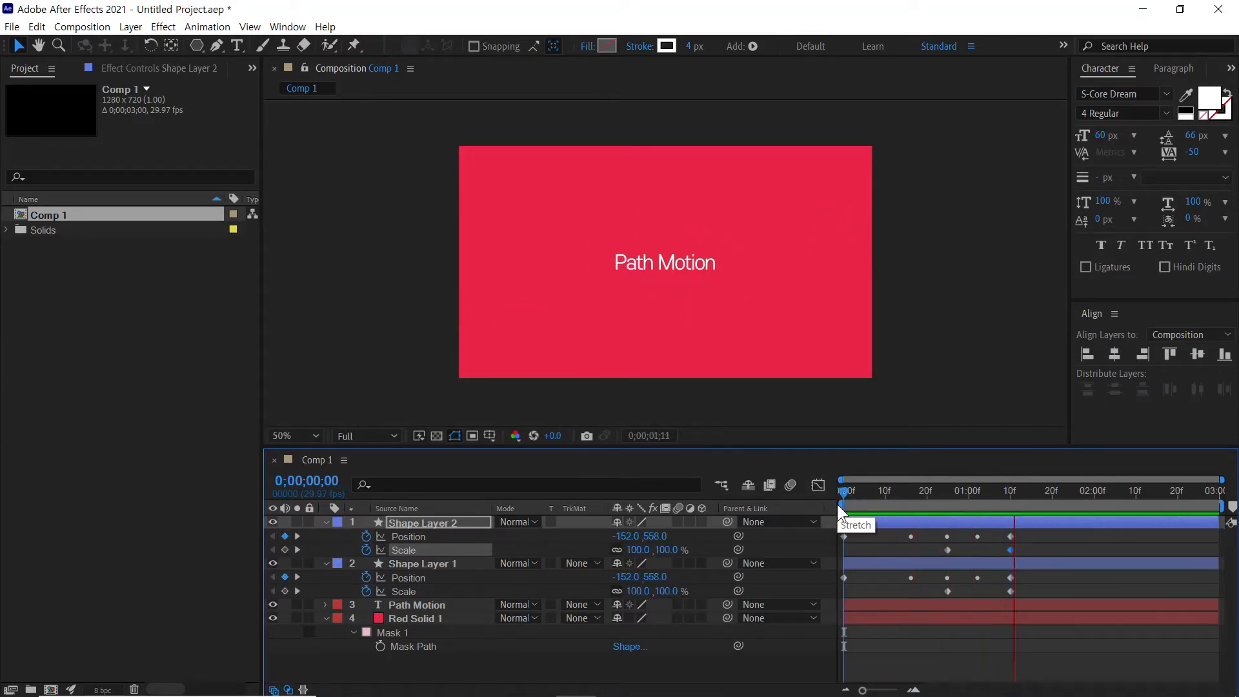
left_click_drag(899, 489, 953, 505)
left_click(1032, 591)
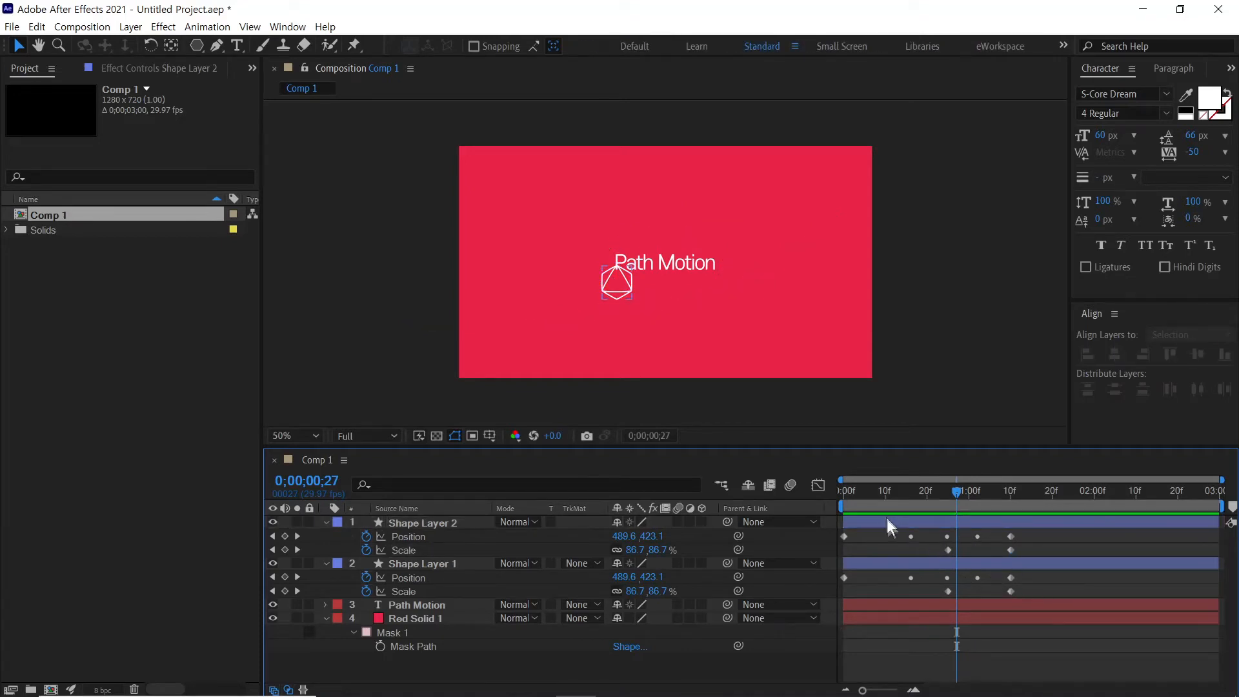
- Shift the hexagon layer so it starts at 0;00;00;10, and preview the staggered motion of the two shapes
left_click_drag(861, 492, 925, 532)
left_click_drag(891, 494, 829, 496)
key("space")
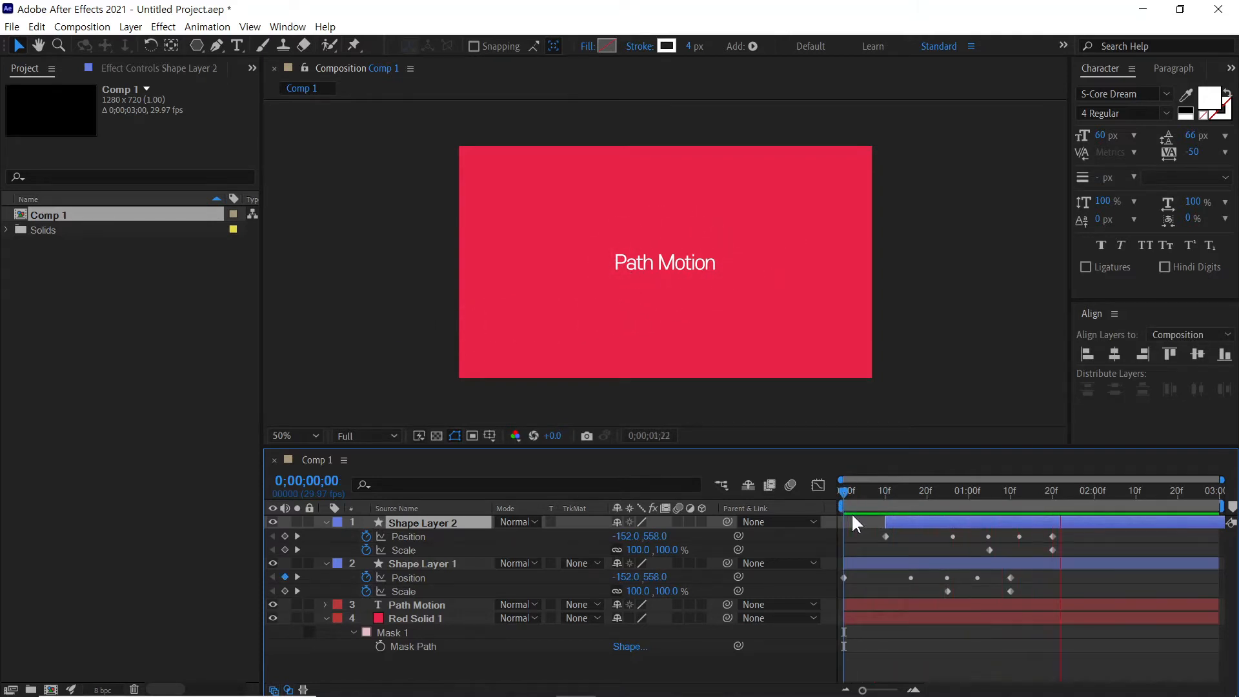
left_click_drag(884, 492, 1052, 507)
left_click(1003, 639)
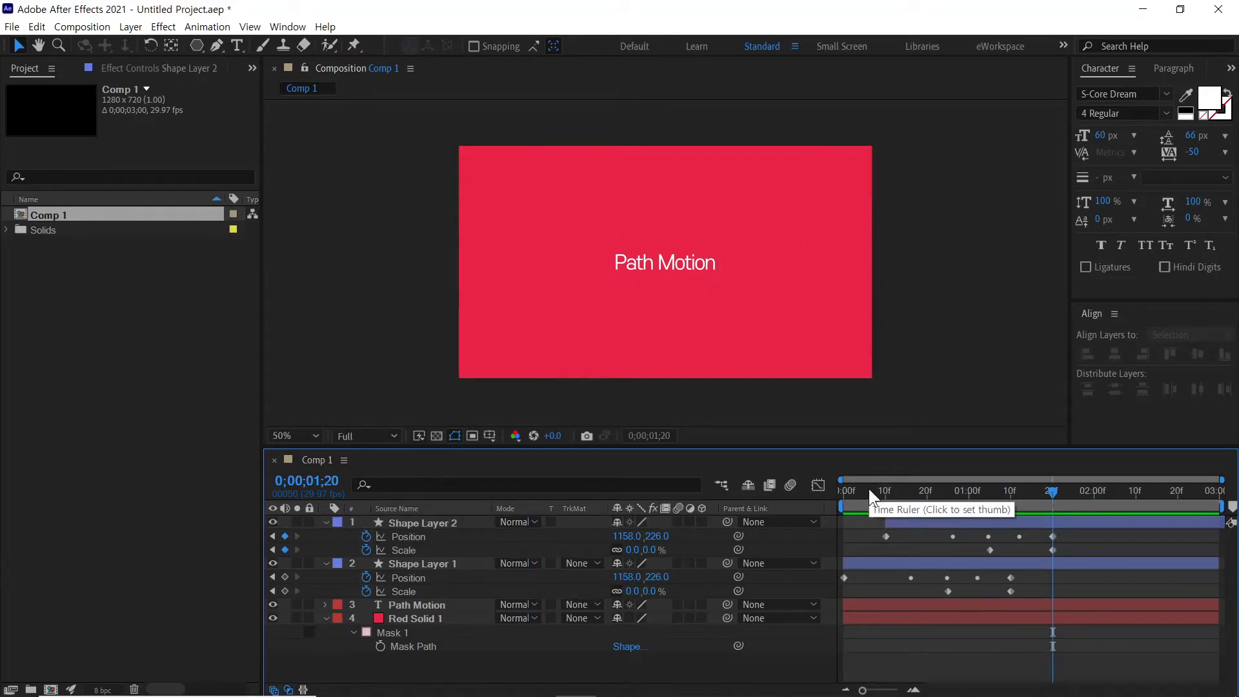
left_click_drag(869, 487, 914, 492)
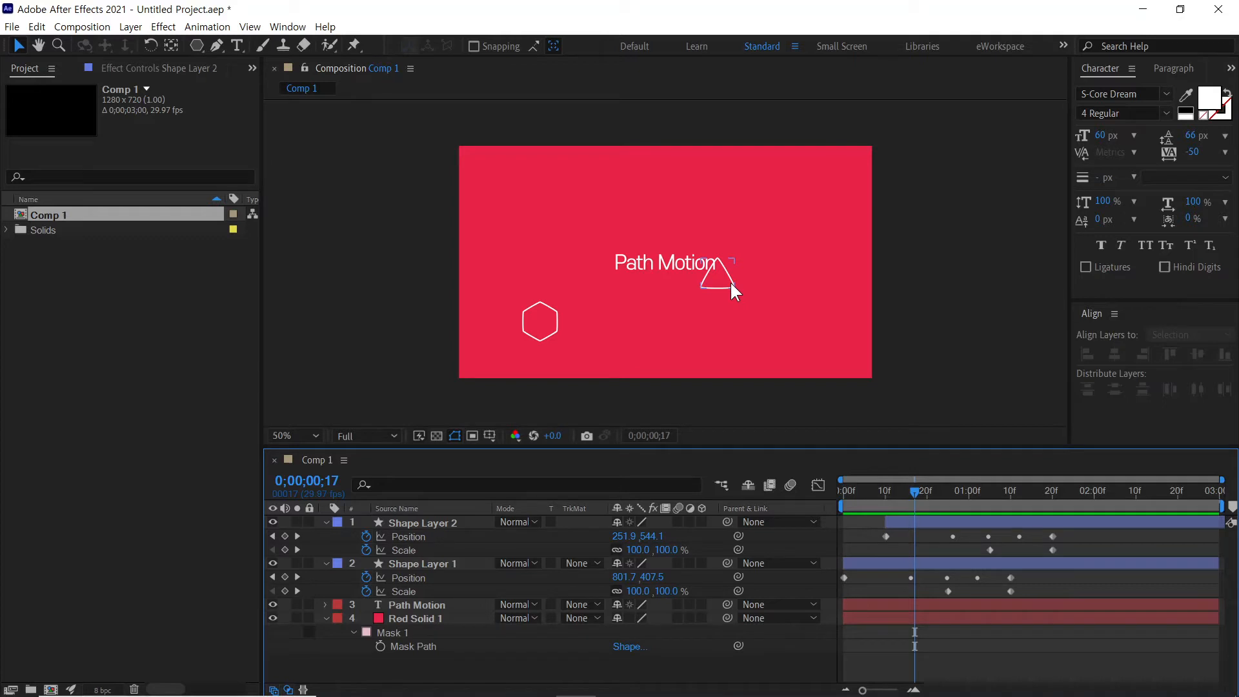
- Reveal the triangle layer's Rotation, keyframe it from 0° at 0;00;00;00 to 90° at 0;00;01;10, and scrub through the result
left_click(899, 563)
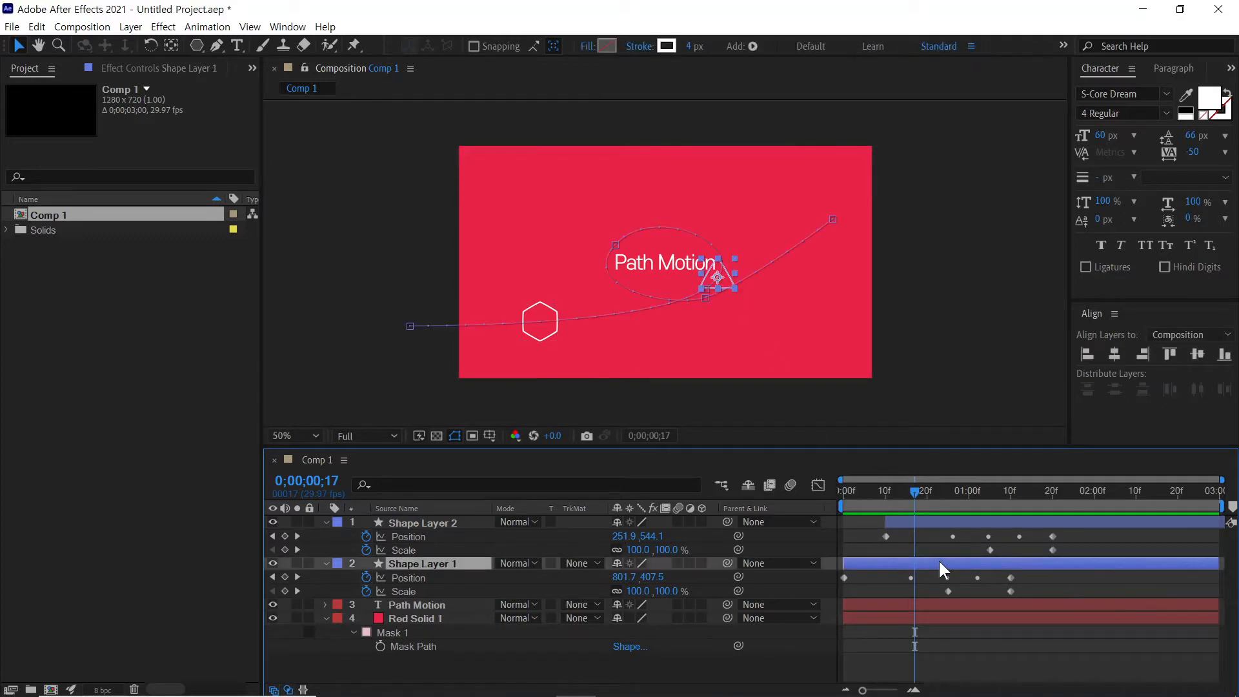
key("shift+r")
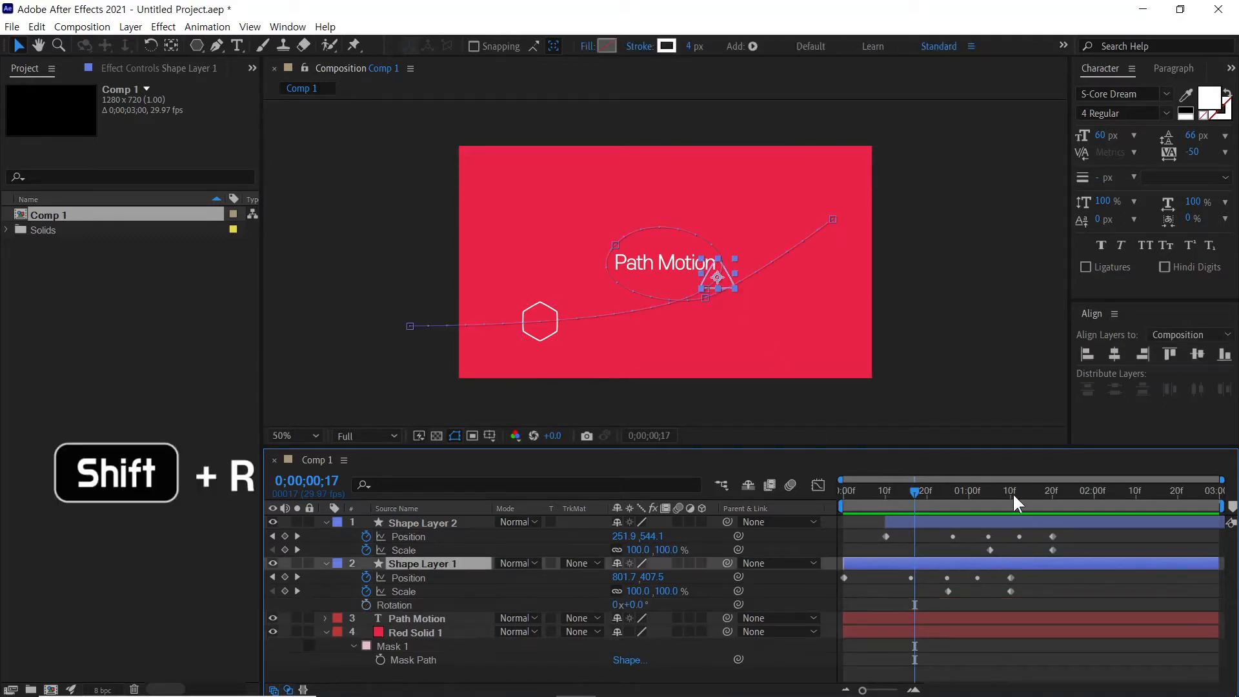
left_click(1008, 492)
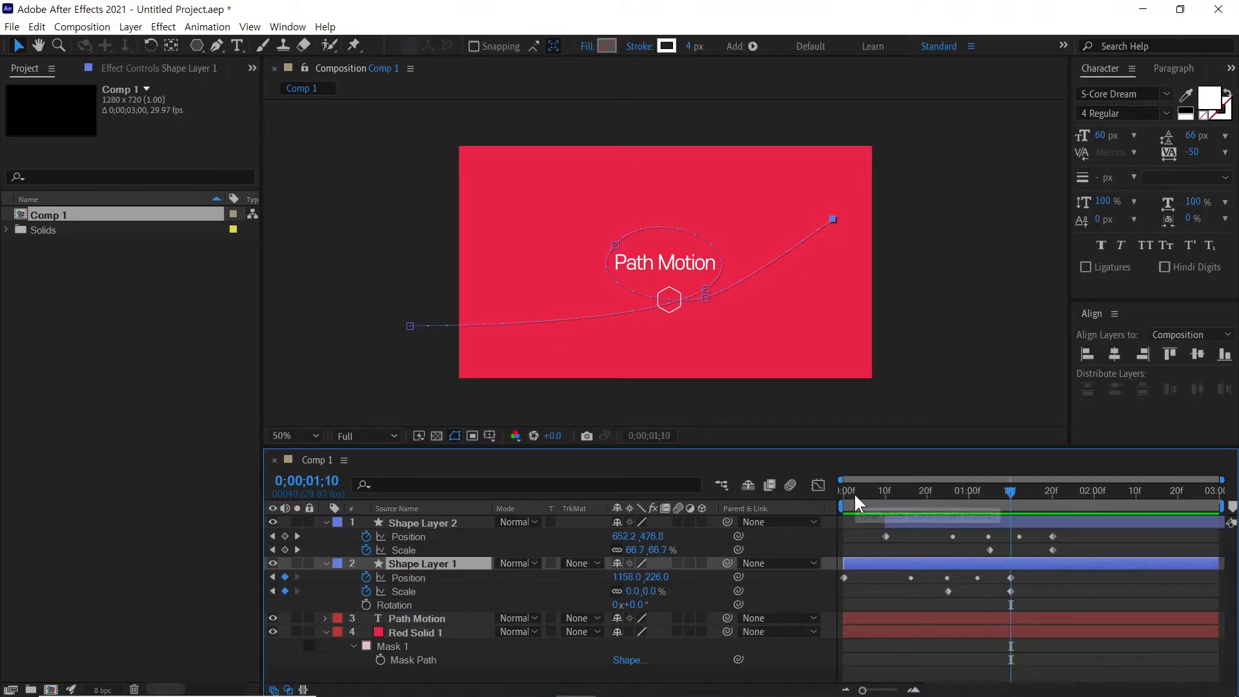
left_click_drag(864, 494, 718, 514)
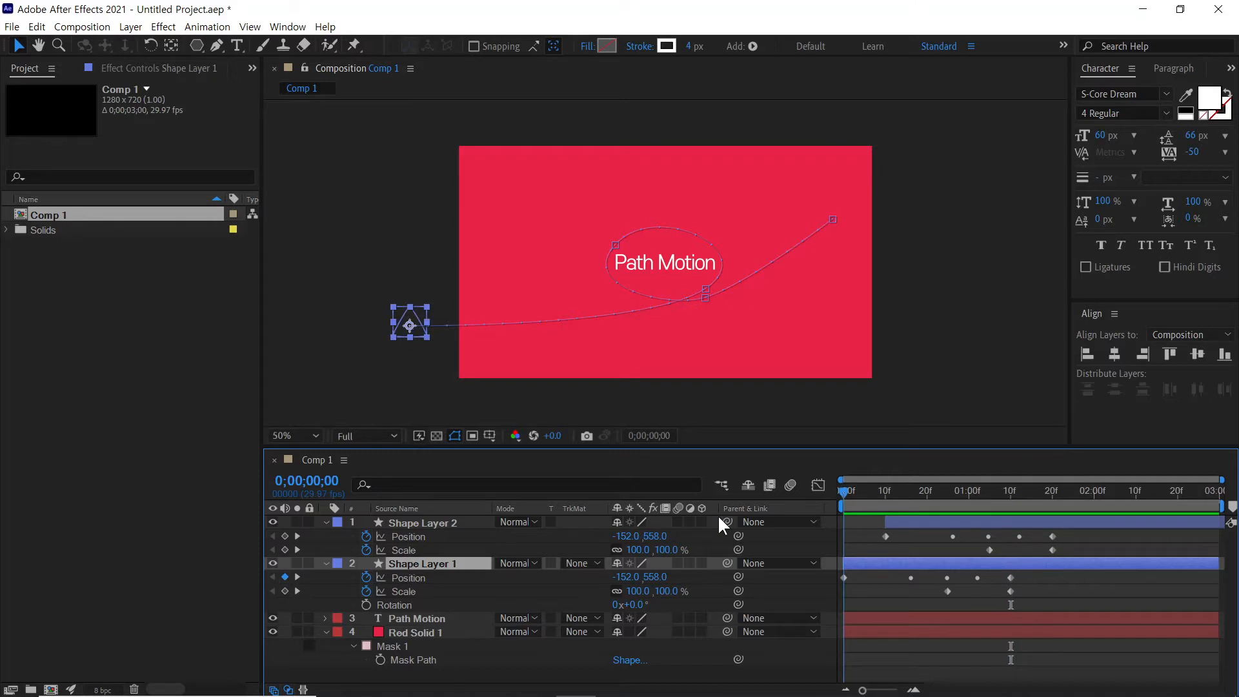
left_click(366, 605)
left_click_drag(984, 494, 1010, 497)
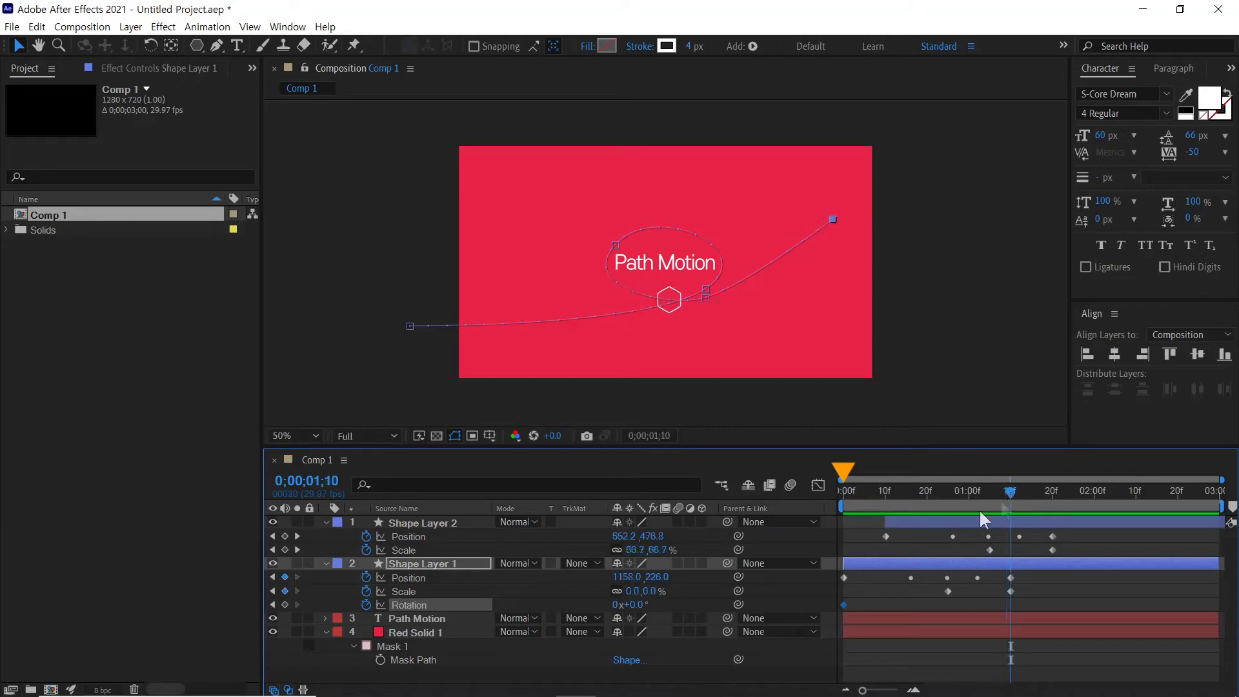
left_click(631, 604)
type("90")
key("Return")
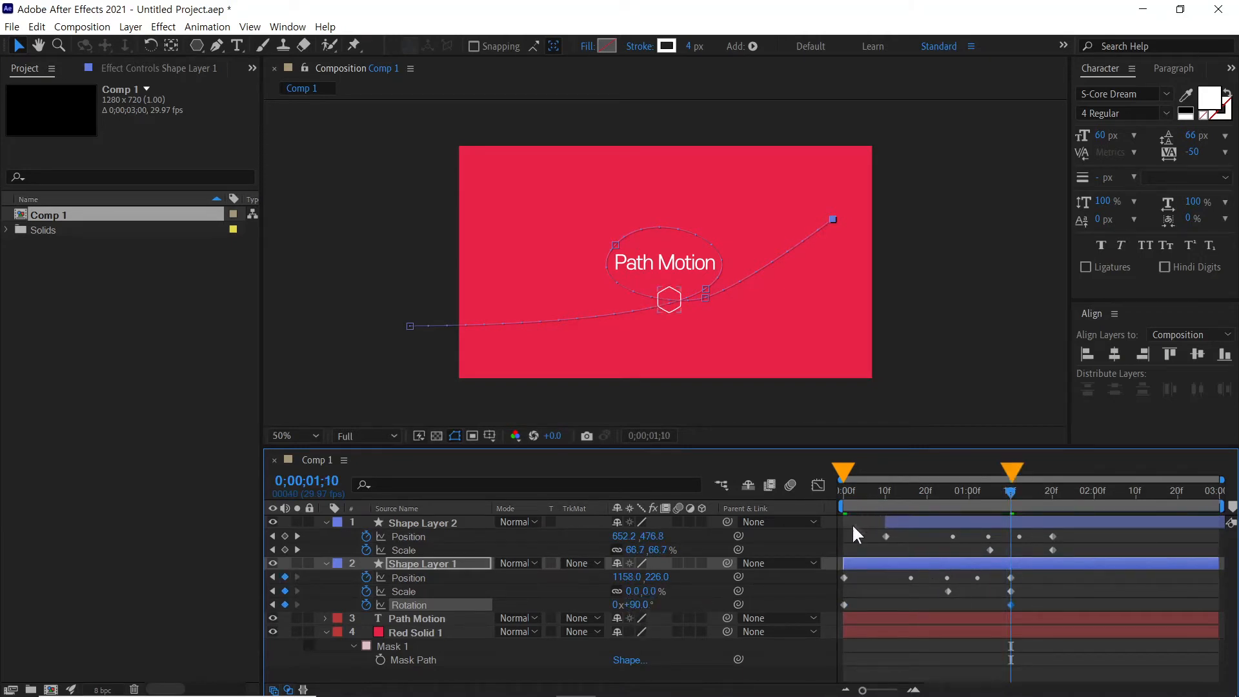
left_click(853, 528)
left_click_drag(845, 495, 1054, 520)
- Reveal the hexagon layer's Rotation and keyframe it from 0° at 0;00;00;09 to 90° at 0;00;01;20
left_click(1054, 519)
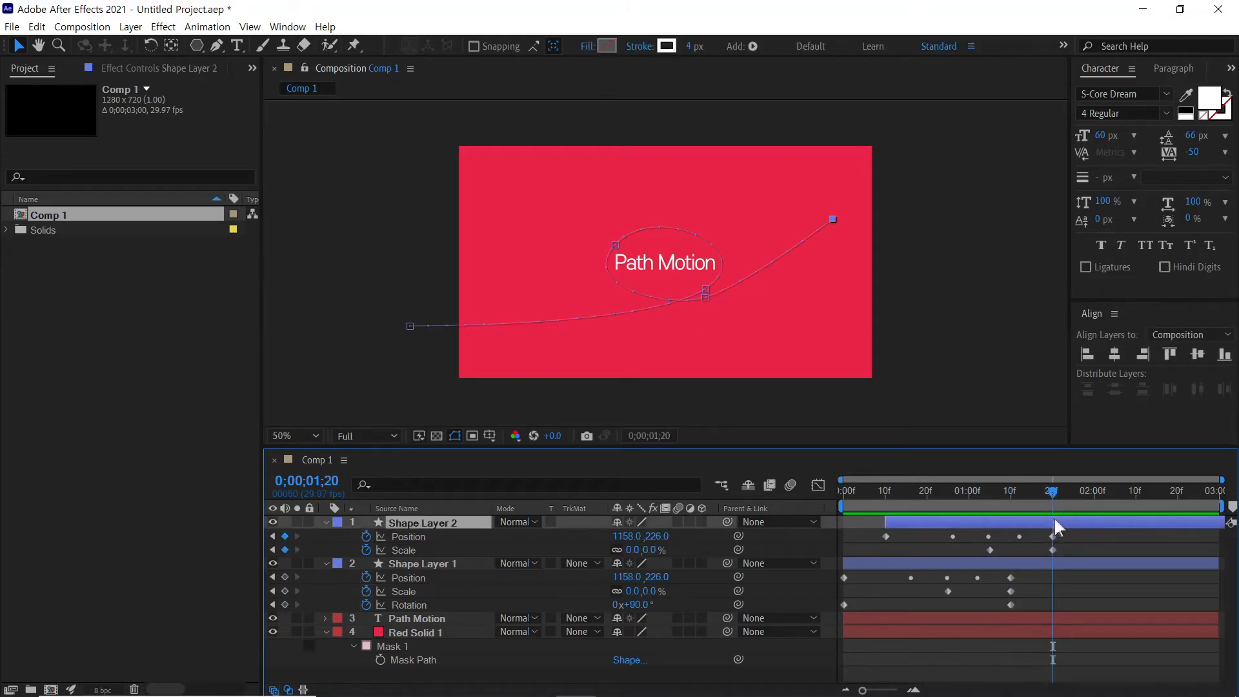
key("shift+r")
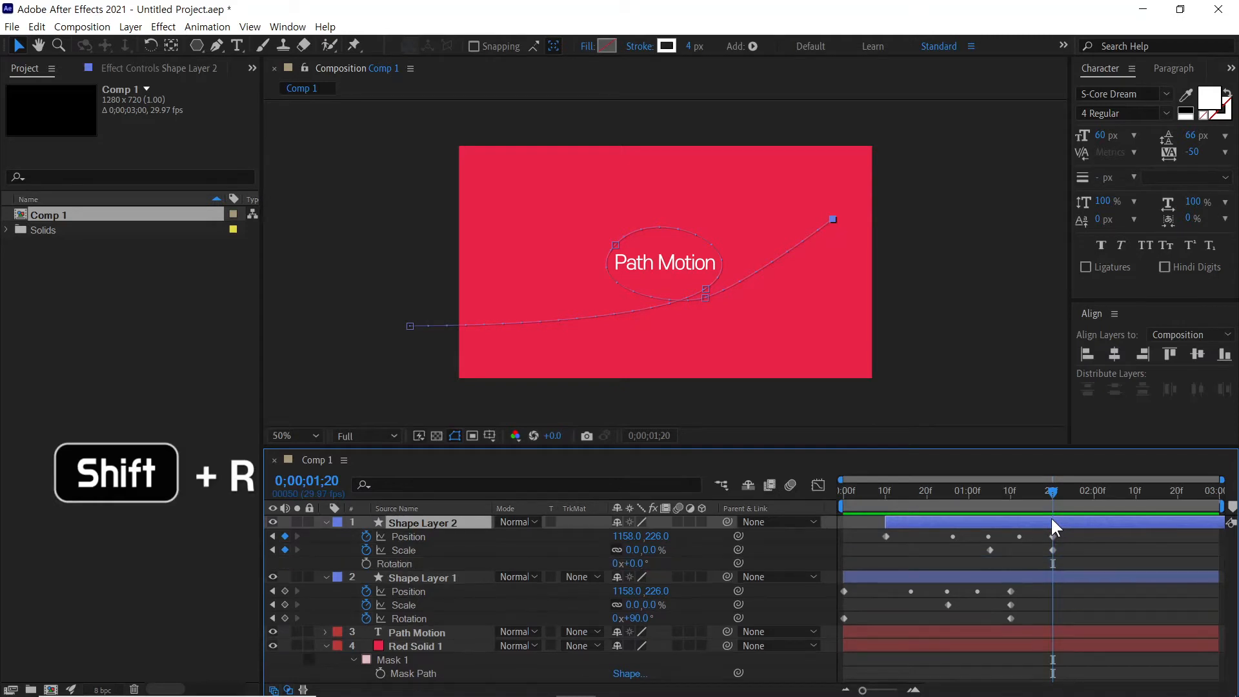
left_click_drag(897, 487, 882, 489)
left_click(365, 563)
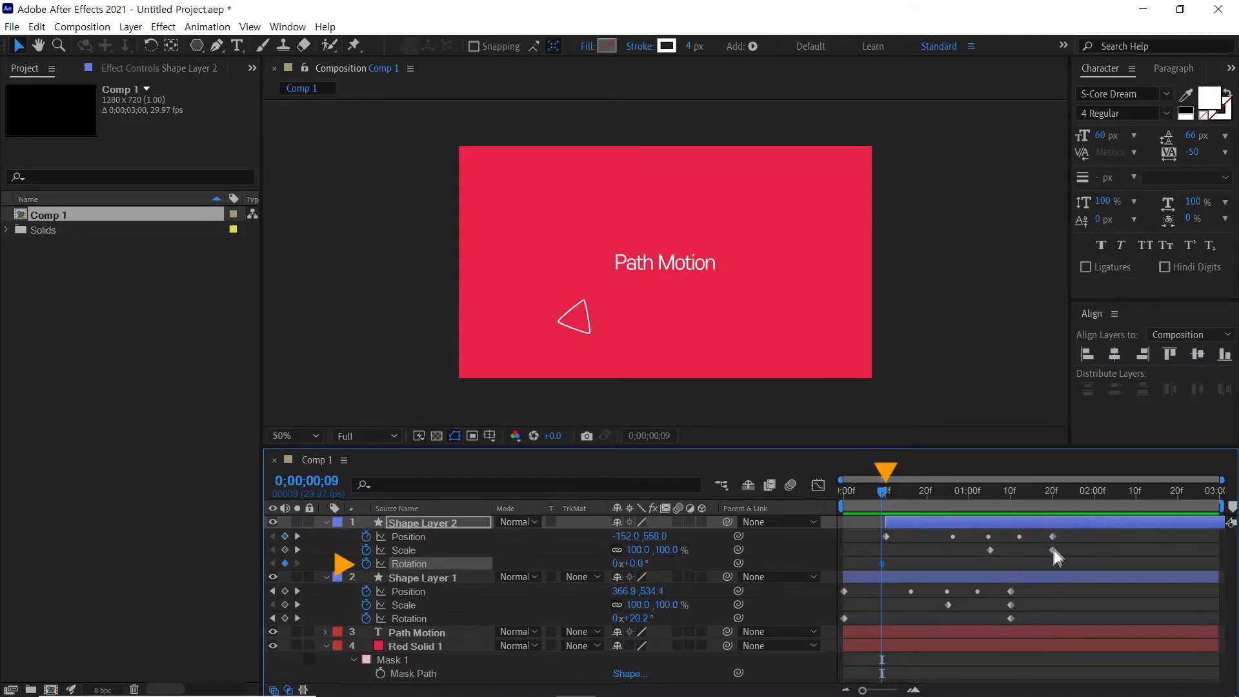
left_click(1047, 492)
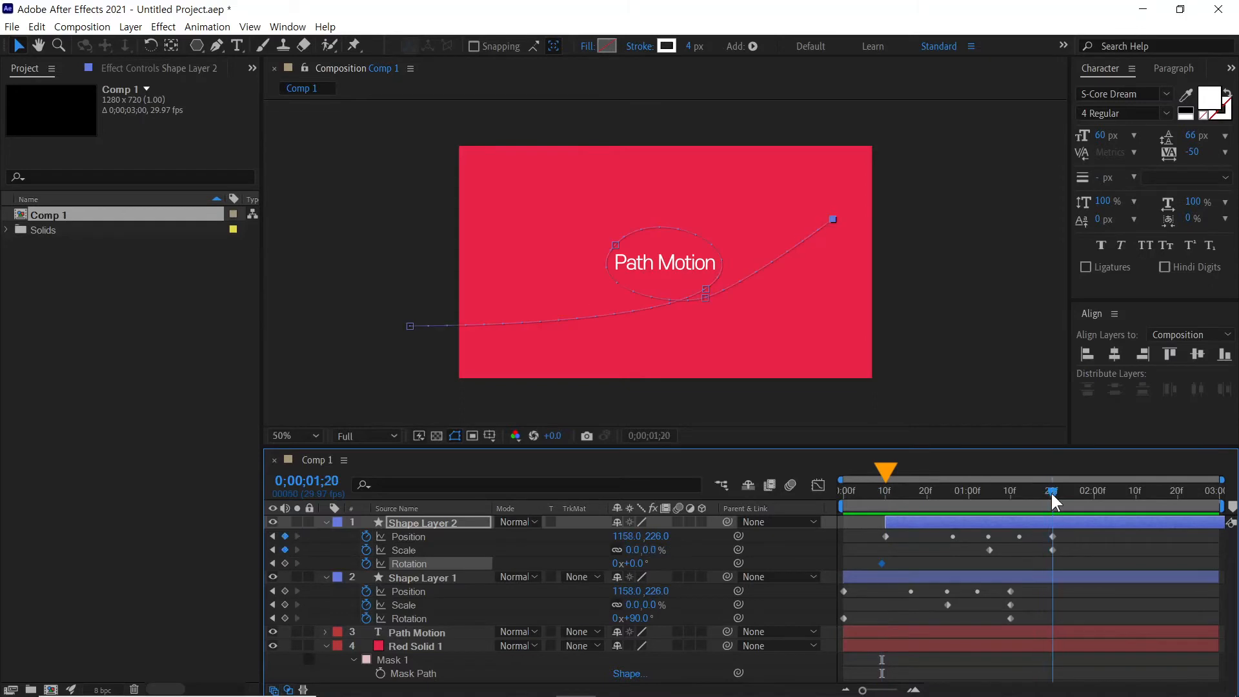
left_click(635, 563)
type("90")
key("Return")
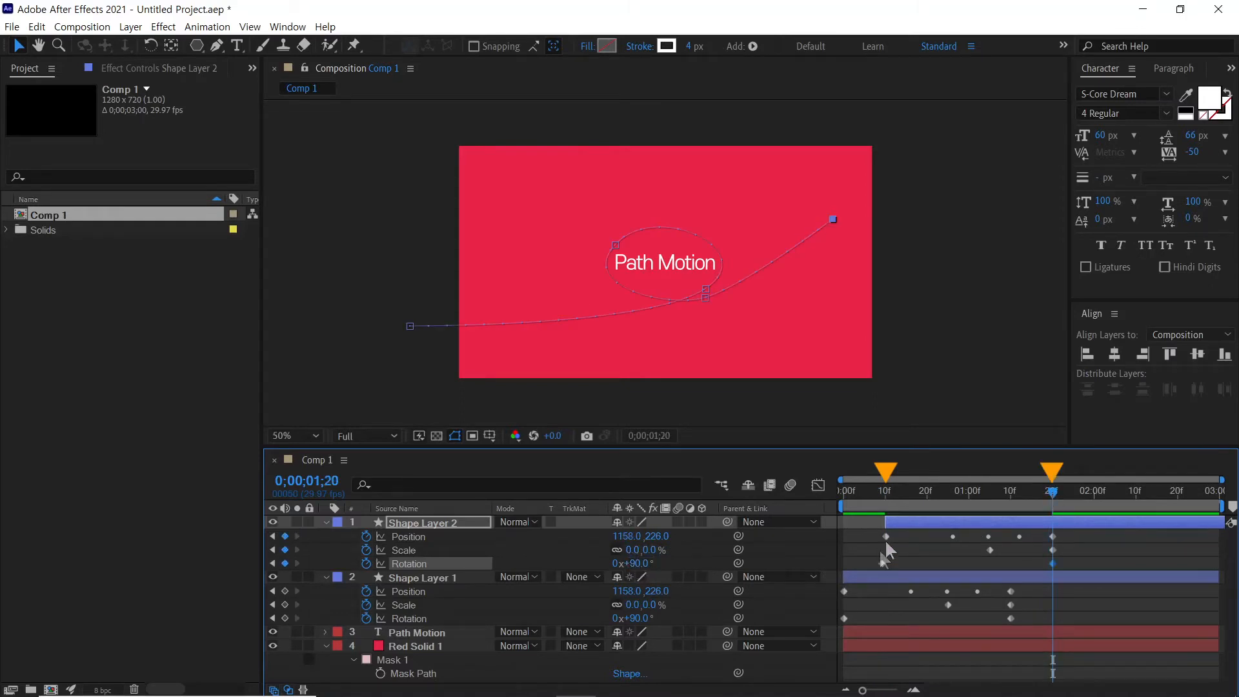
- Preview the full animation from the start and scrub through the rotation of both shapes
key("Home")
key("space")
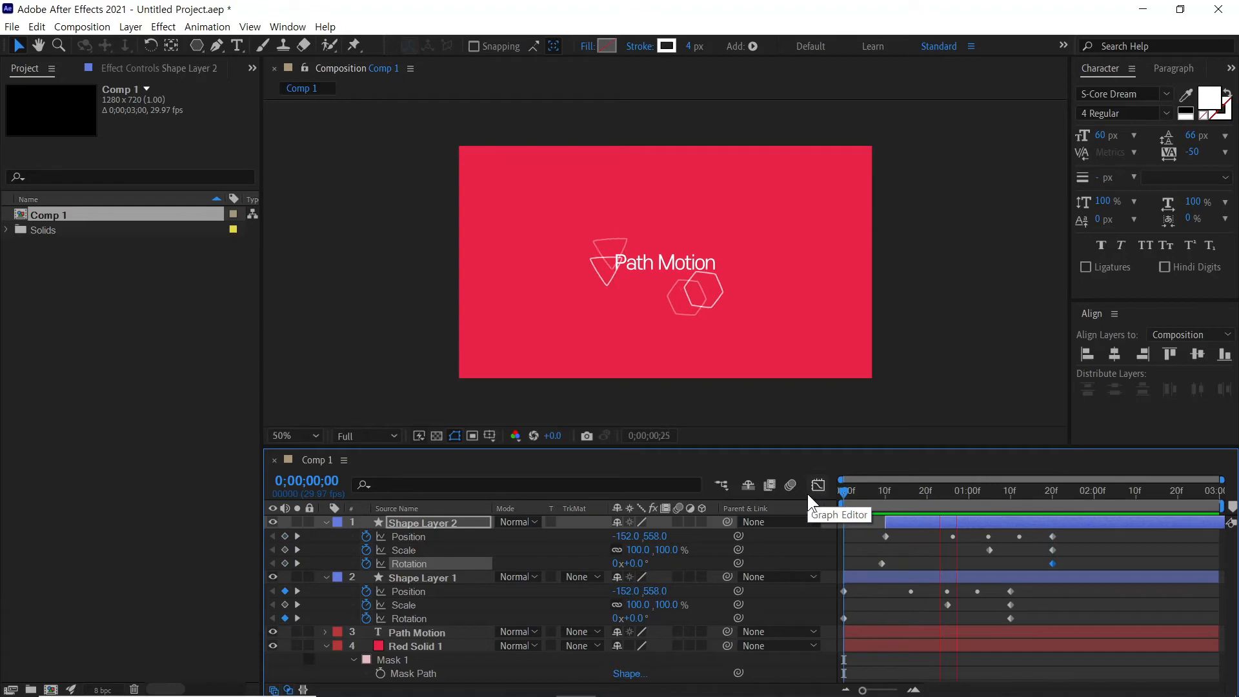
left_click(897, 492)
left_click_drag(906, 494, 942, 493)
left_click(1090, 544)
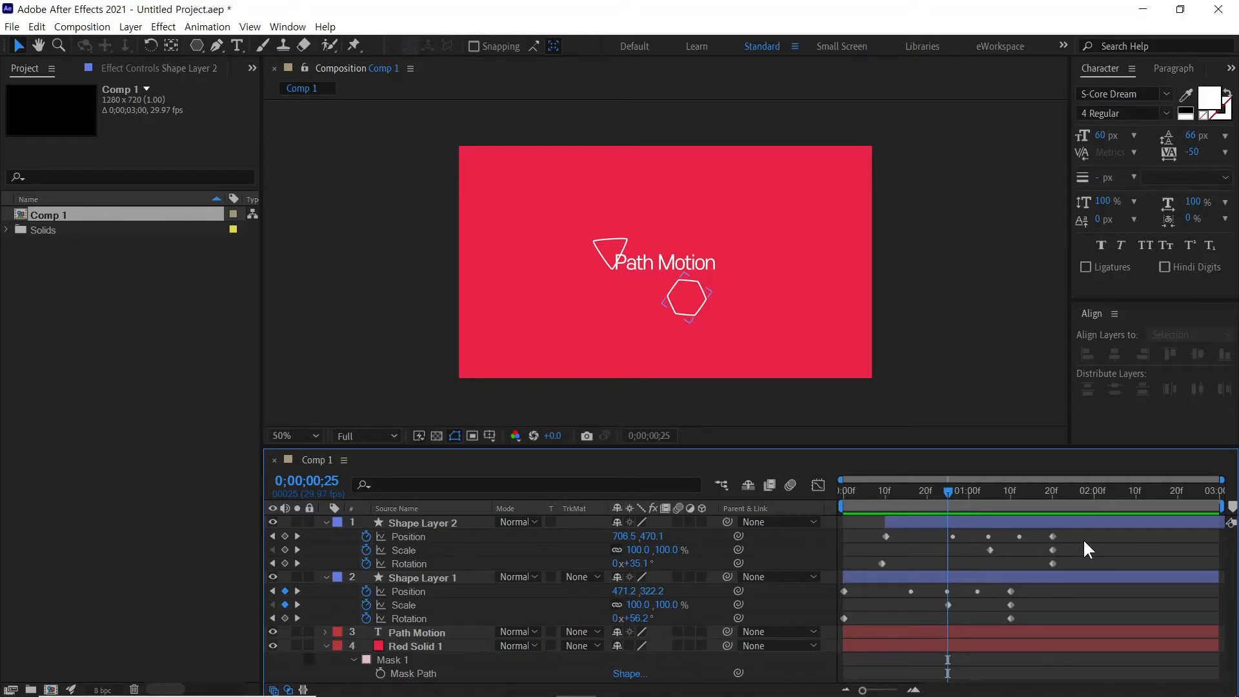
- Collapse the properties of both shape layers and select the Red Solid 1 layer
left_click(326, 522)
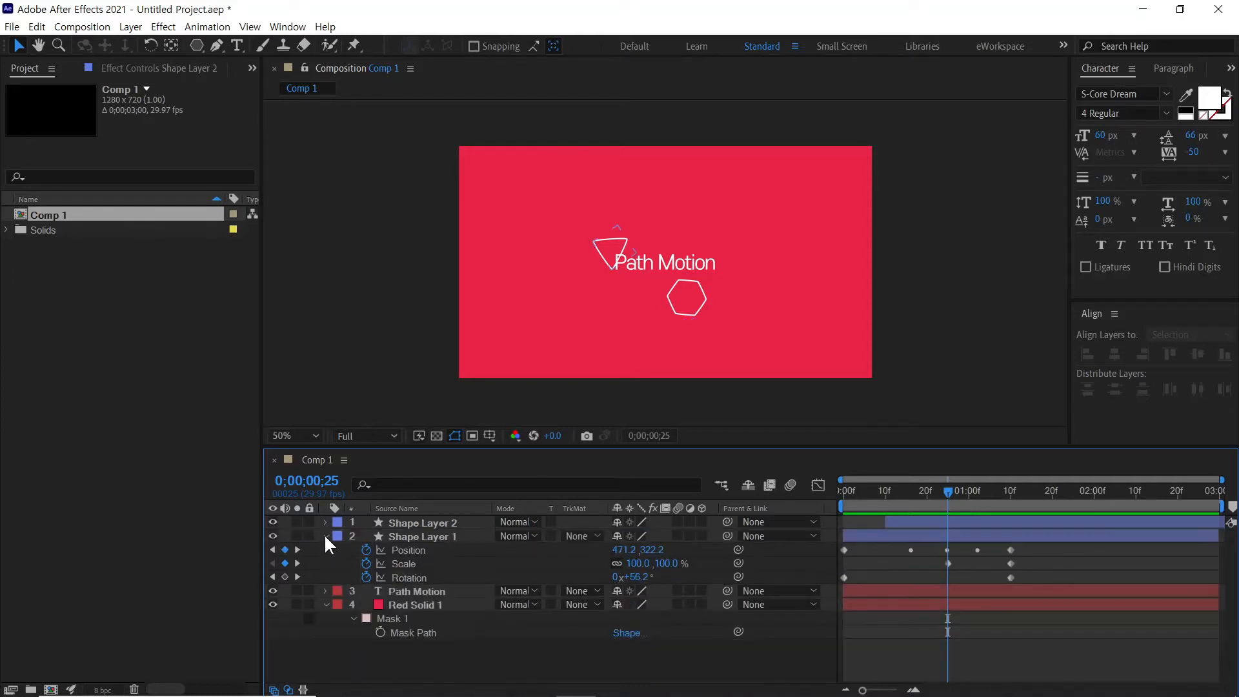
left_click(325, 535)
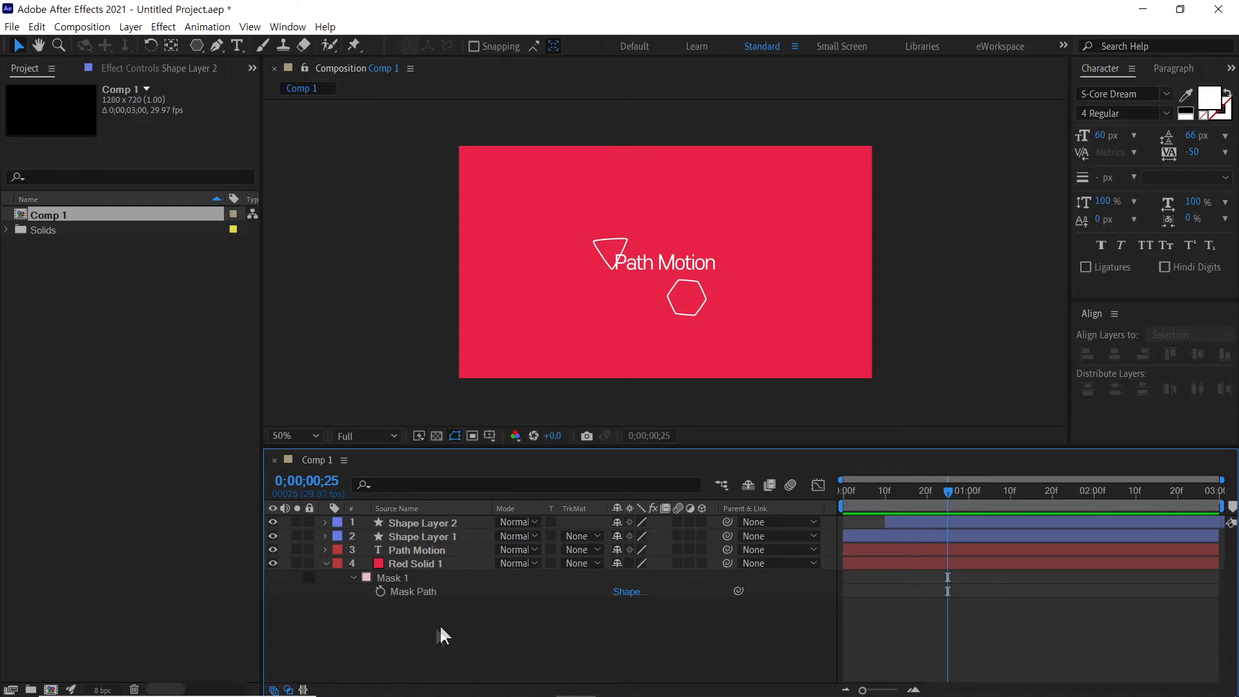
left_click(413, 564)
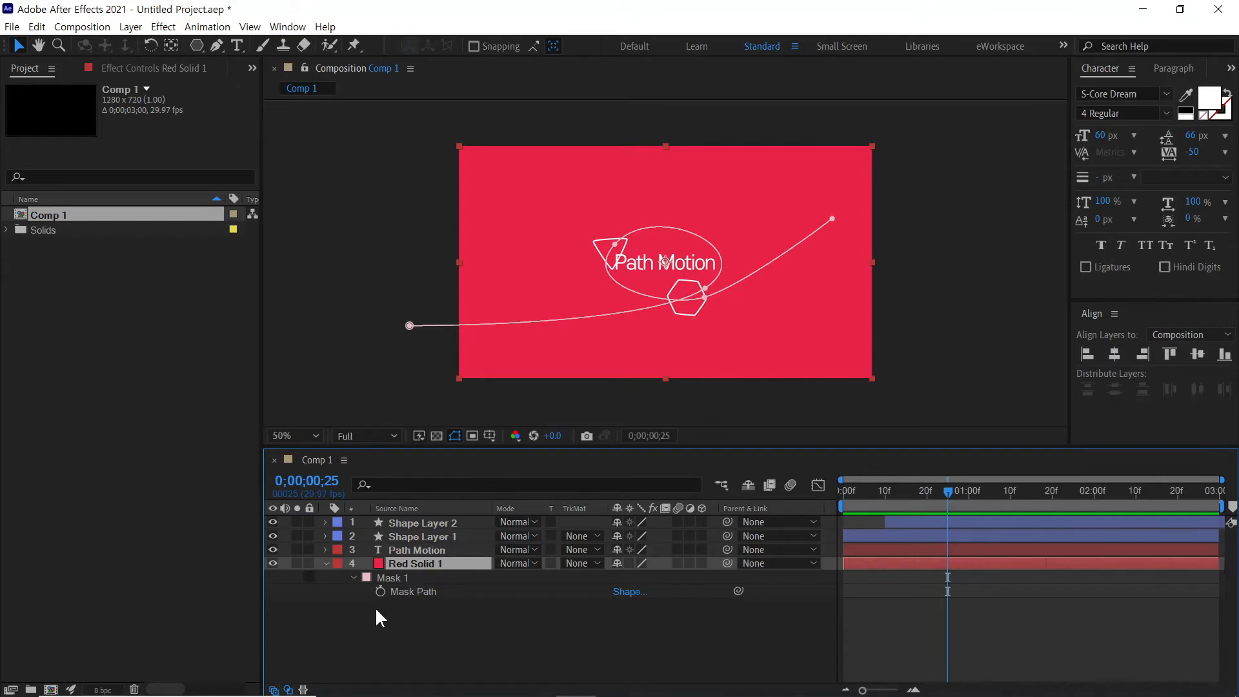
- Deselect the Red Solid 1 layer and create a new empty shape layer in the composition
left_click(423, 591)
left_click(342, 614)
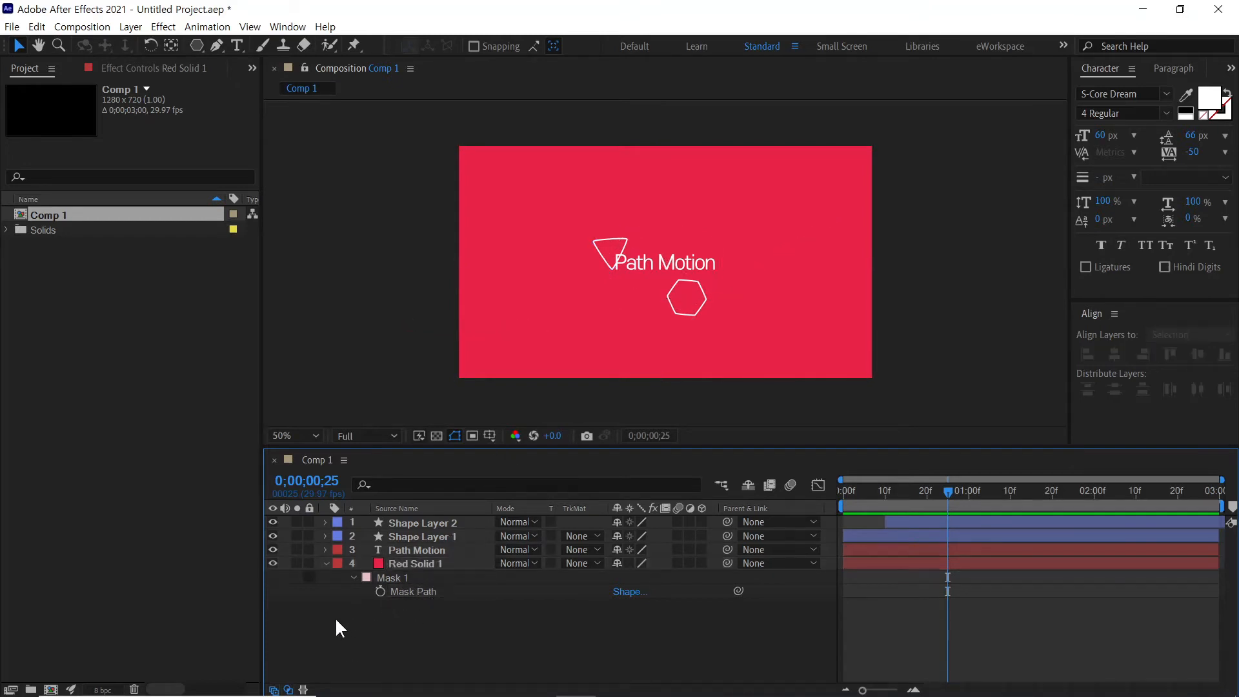
right_click(339, 611)
mouse_move(416, 445)
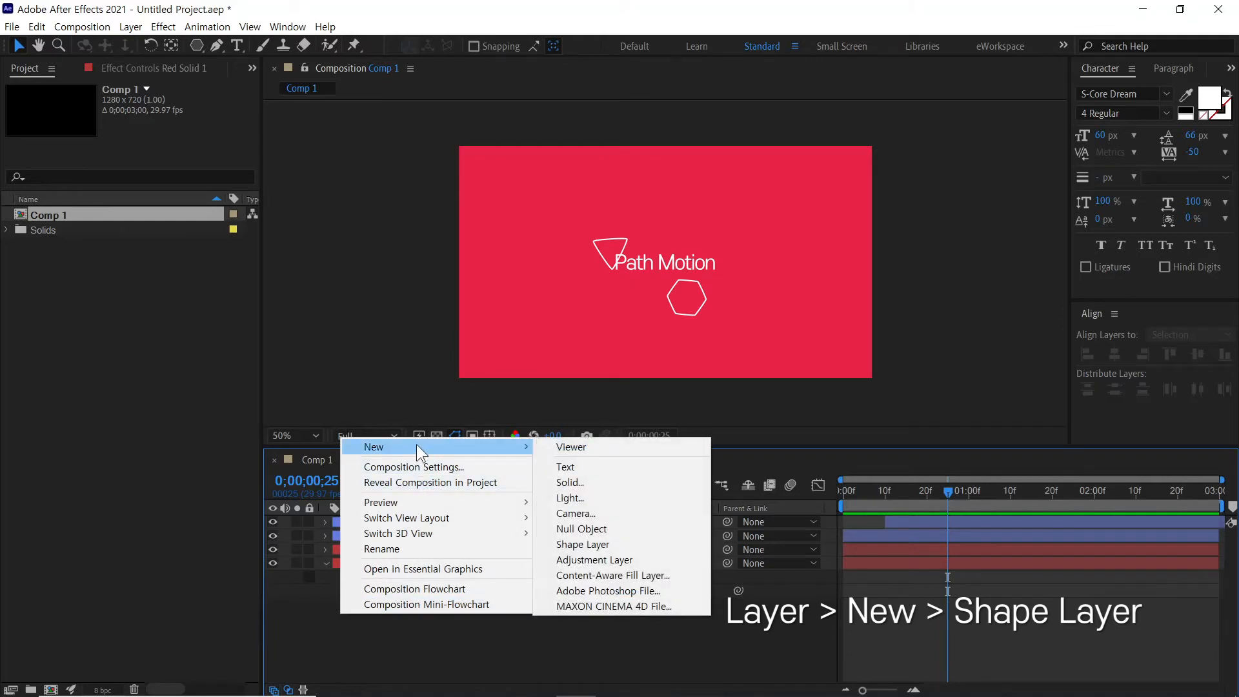
left_click(610, 544)
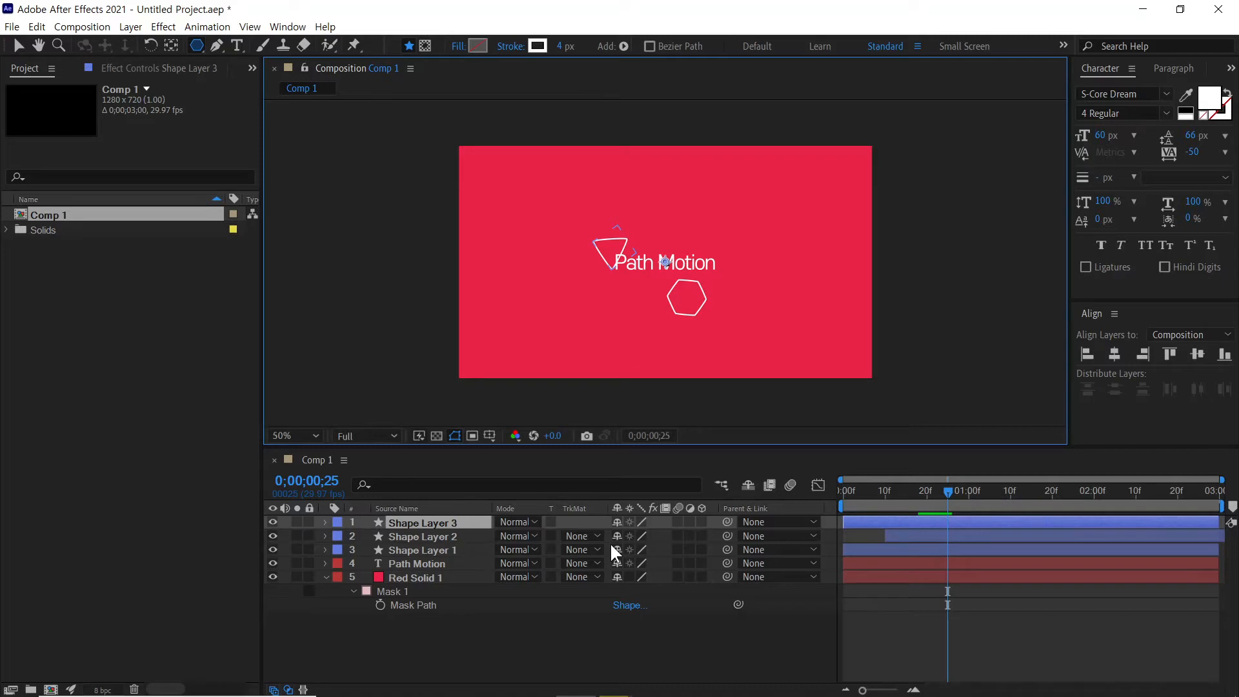
- Expand the new shape layer and add an empty Path to its Contents
left_click(323, 521)
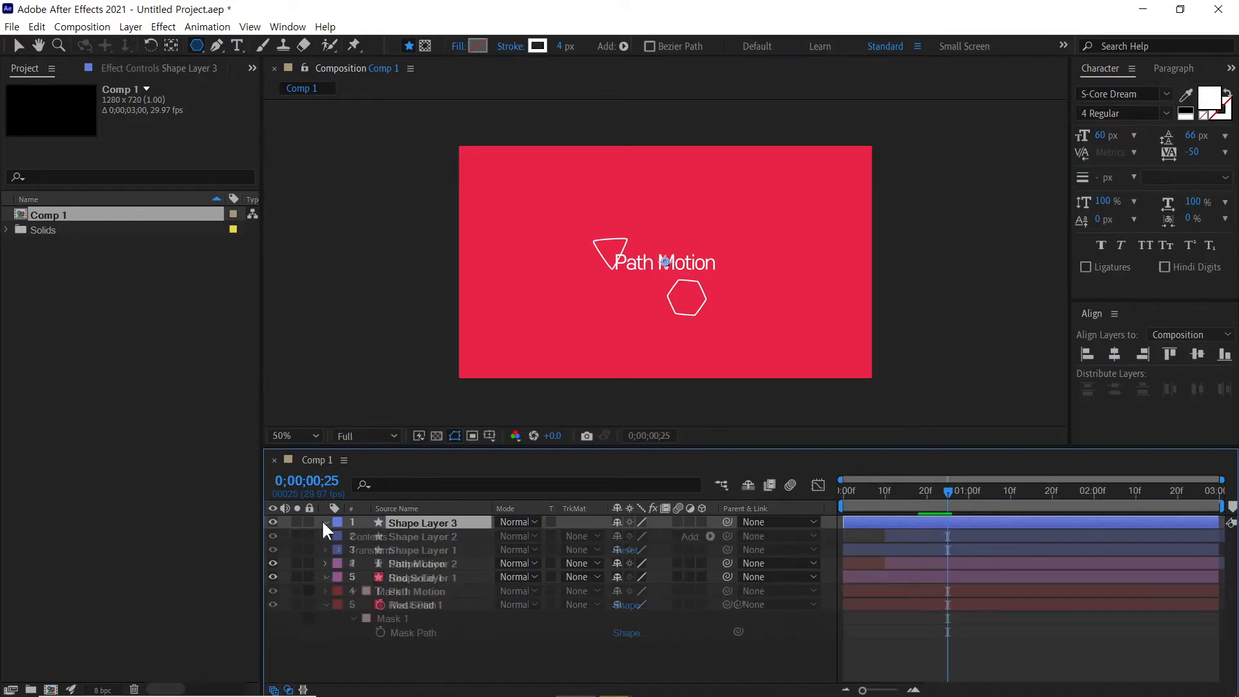
left_click(365, 537)
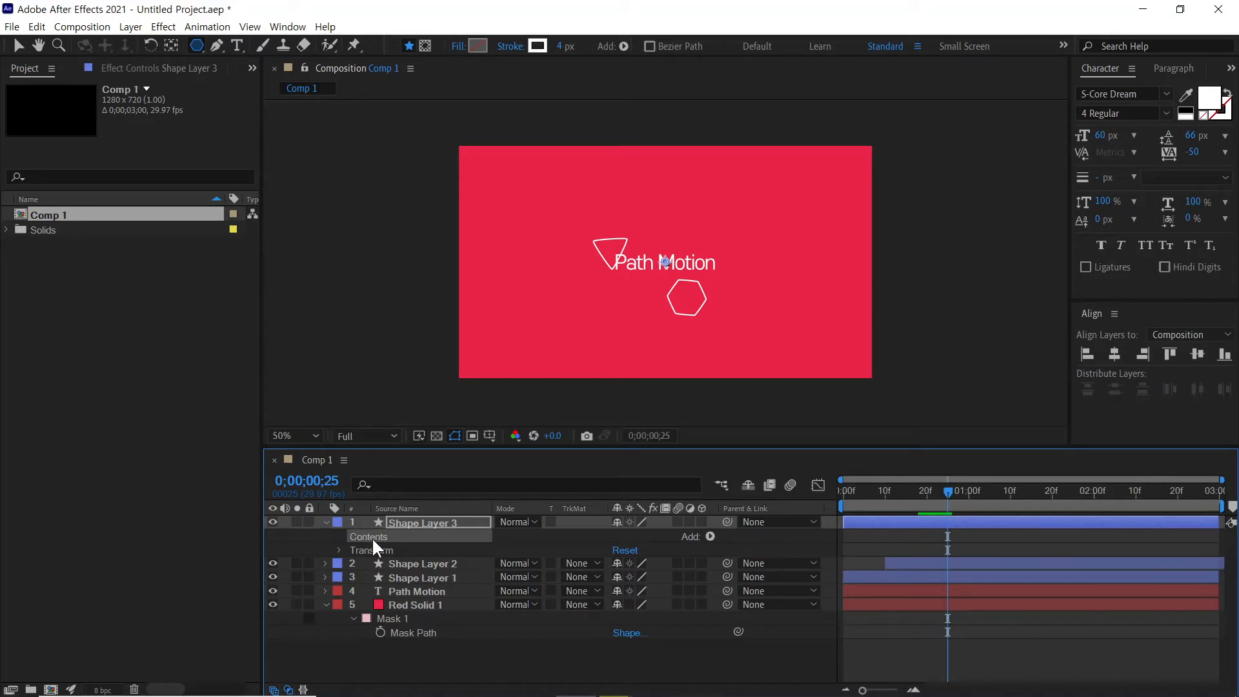
left_click(710, 535)
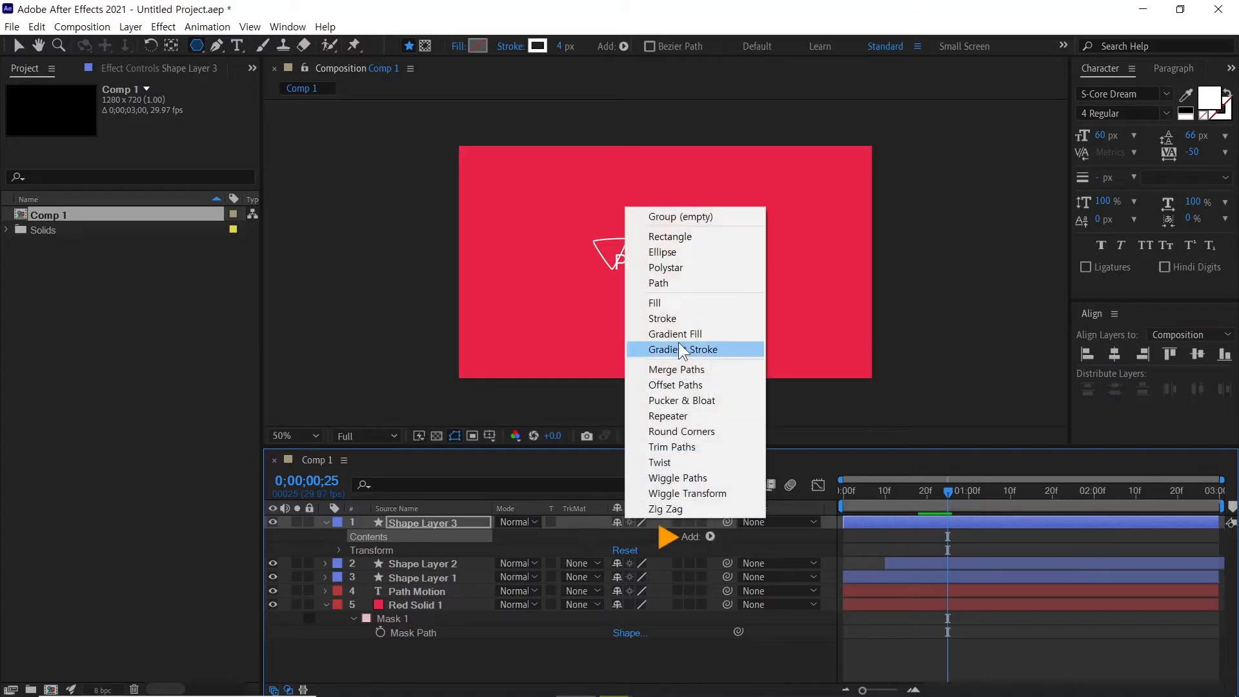
left_click(672, 282)
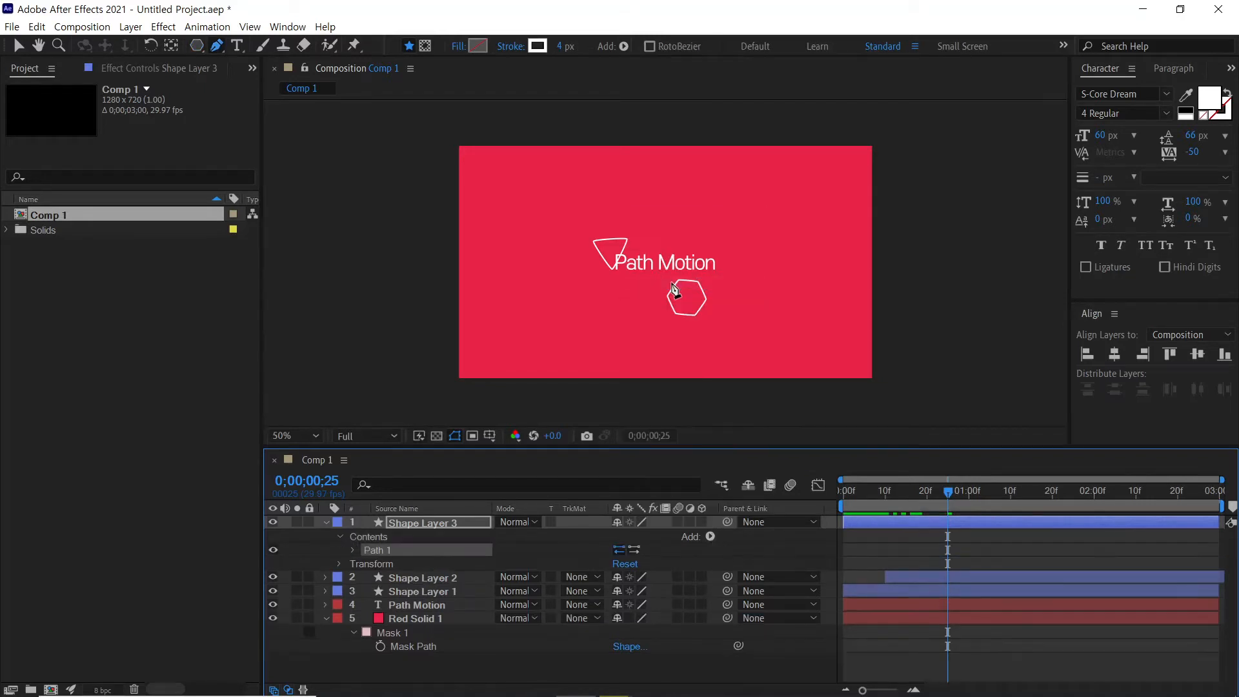
- Copy the Mask Path of Red Solid 1 and paste it into the Path property of Shape Layer 3's Path 1
left_click(354, 550)
left_click(394, 563)
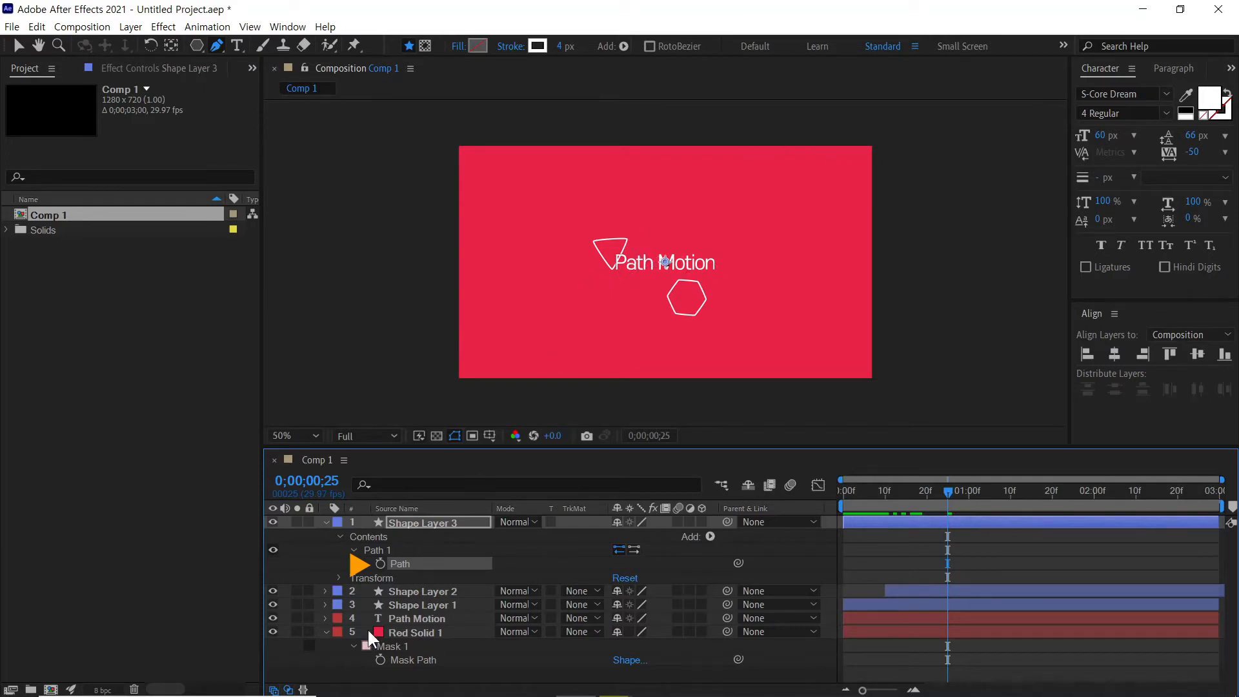
left_click(404, 658)
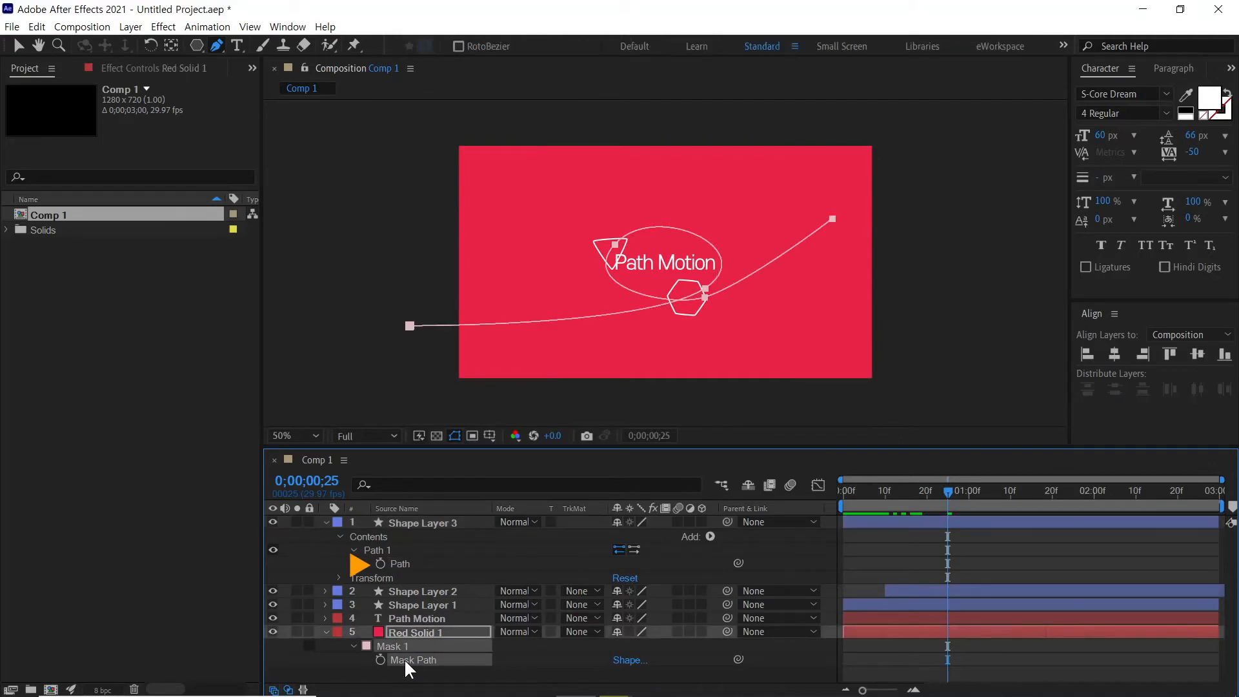
key("ctrl+c")
left_click(400, 563)
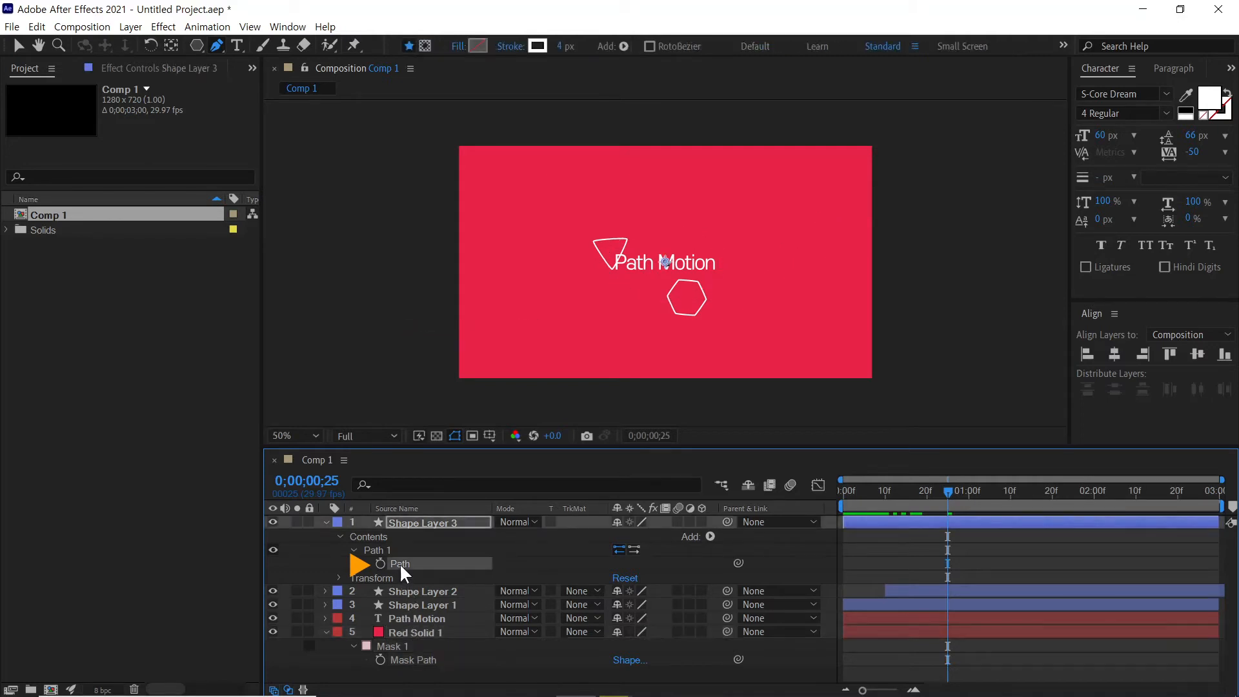
key("ctrl+v")
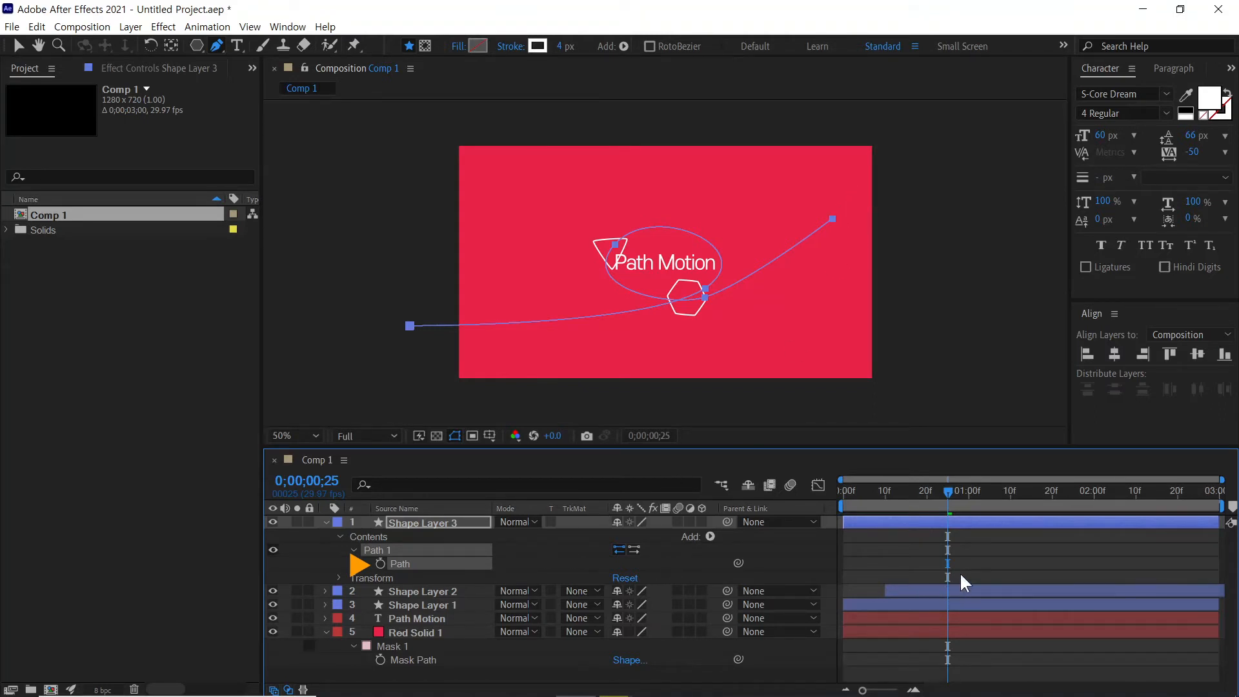
left_click(956, 545)
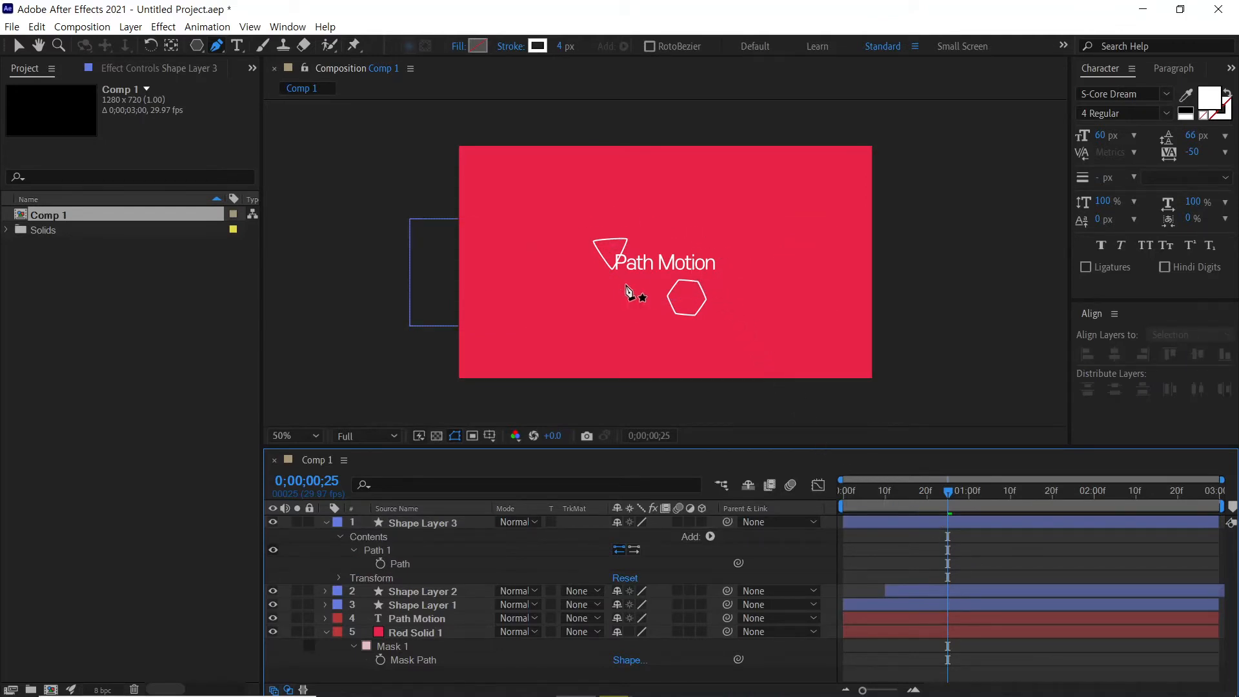
- Collapse Path 1 and add a Stroke to the Contents of Shape Layer 3
left_click(438, 522)
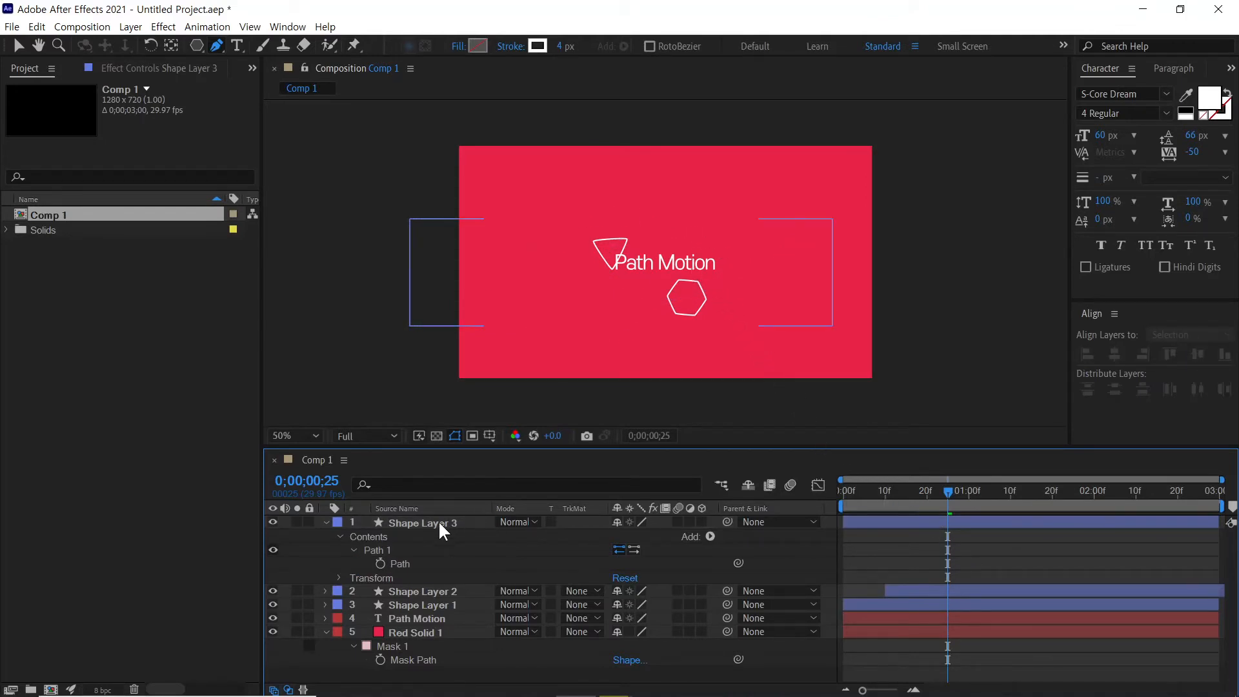
left_click(353, 550)
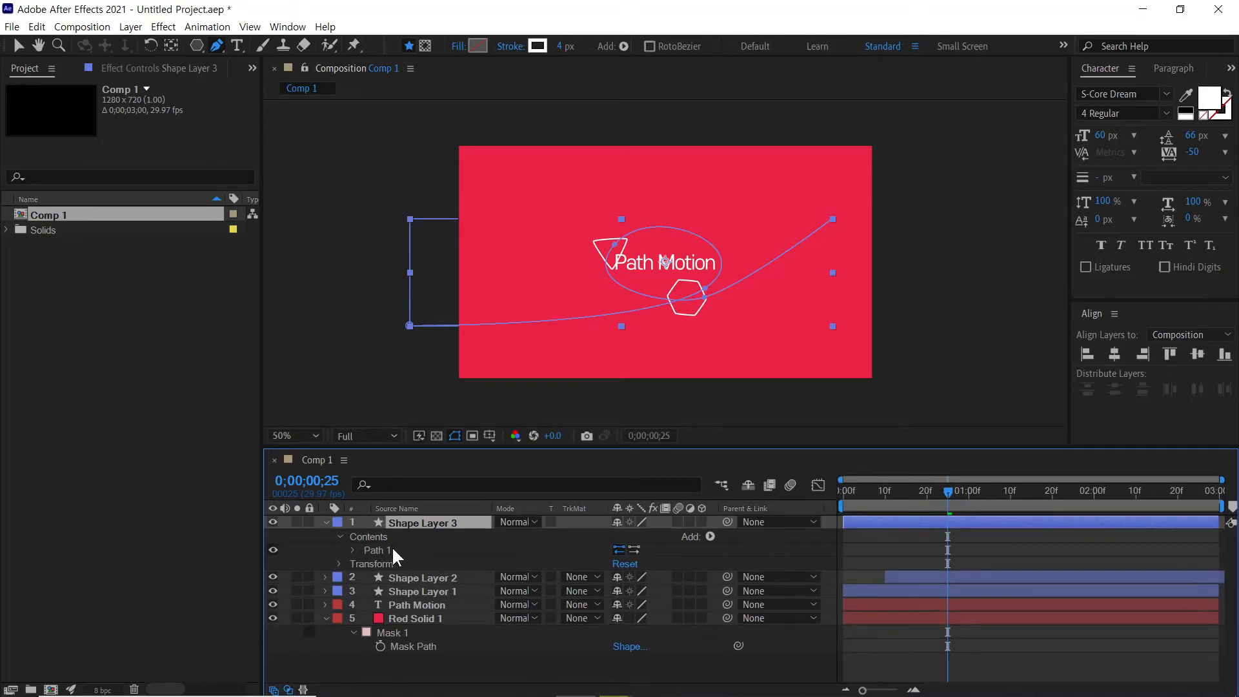
left_click(710, 536)
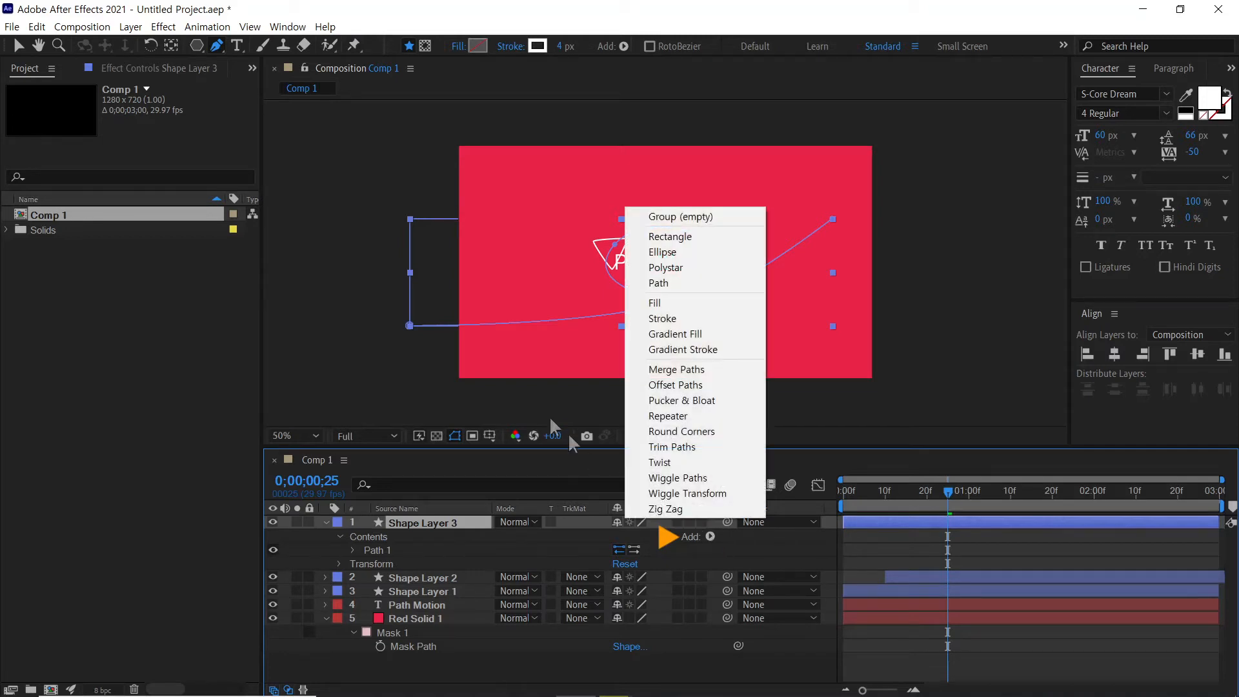
left_click(663, 319)
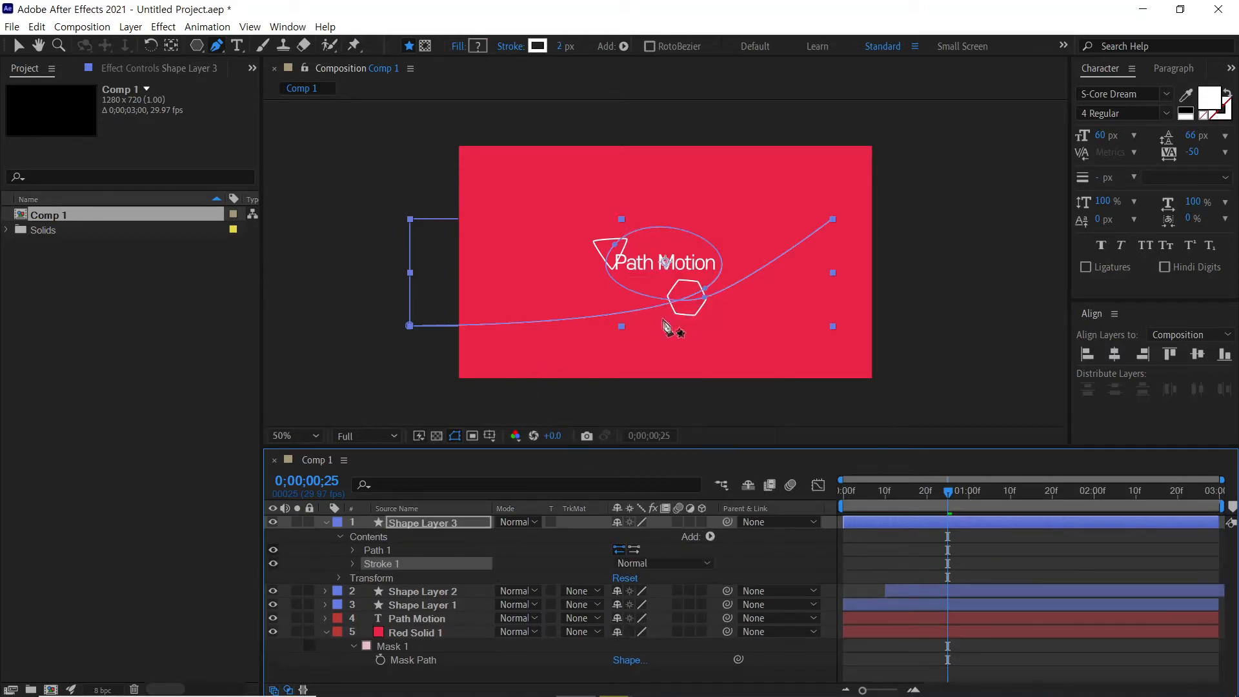
left_click(892, 547)
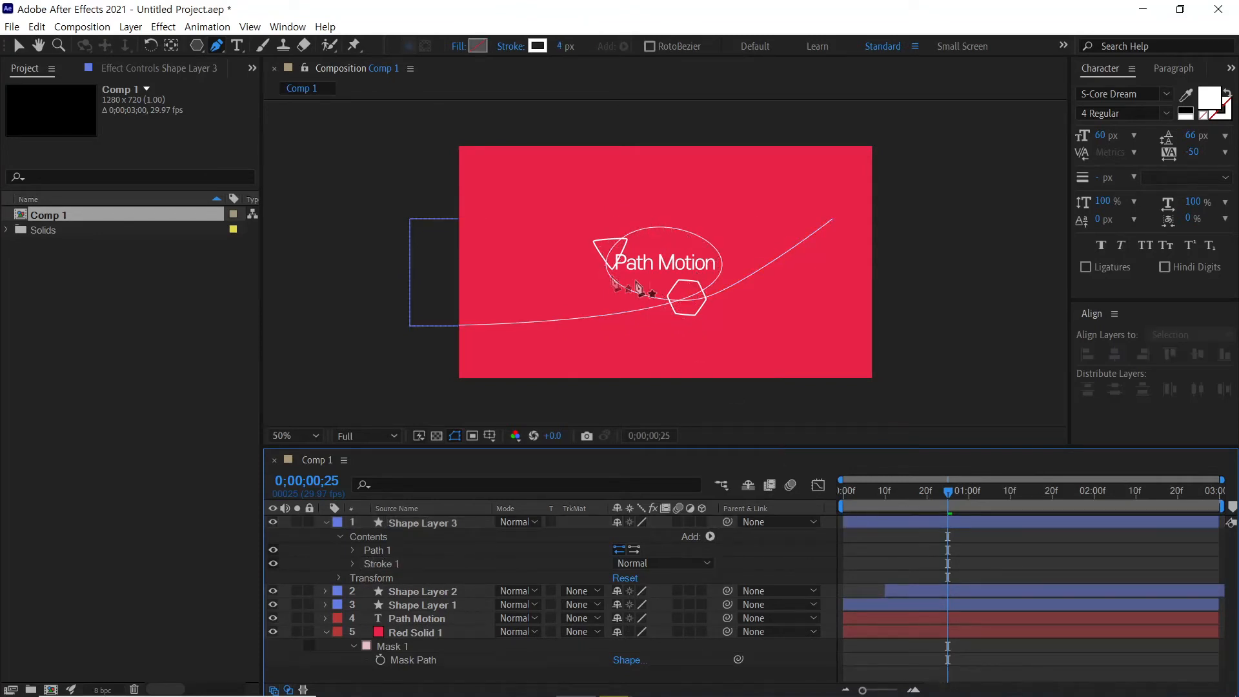
- Set the stroke width of Shape Layer 3 to 4 px and deselect the layer
left_click(435, 521)
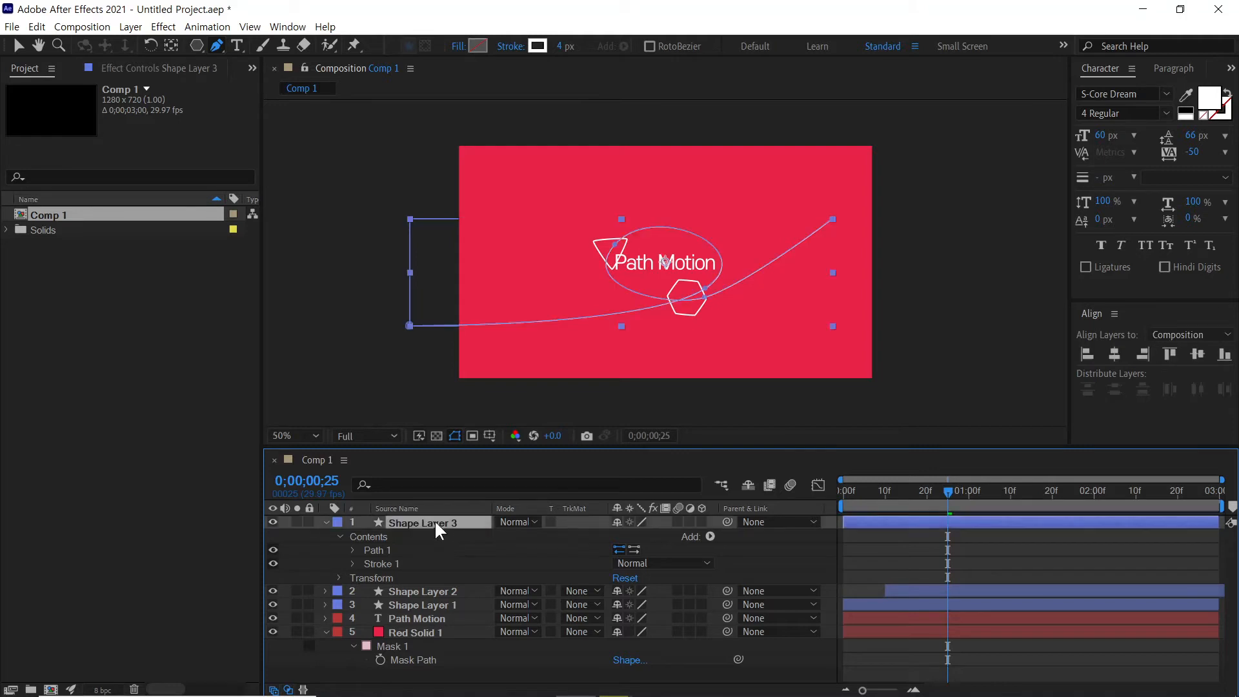
left_click(560, 46)
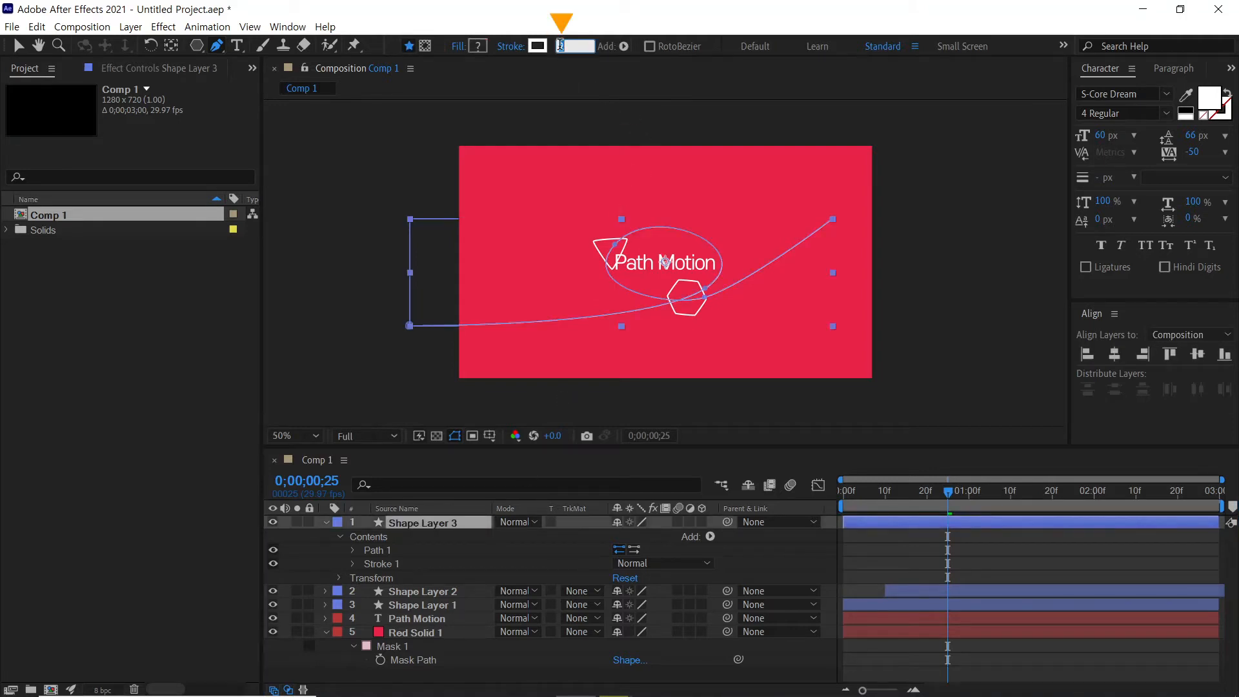
type("4")
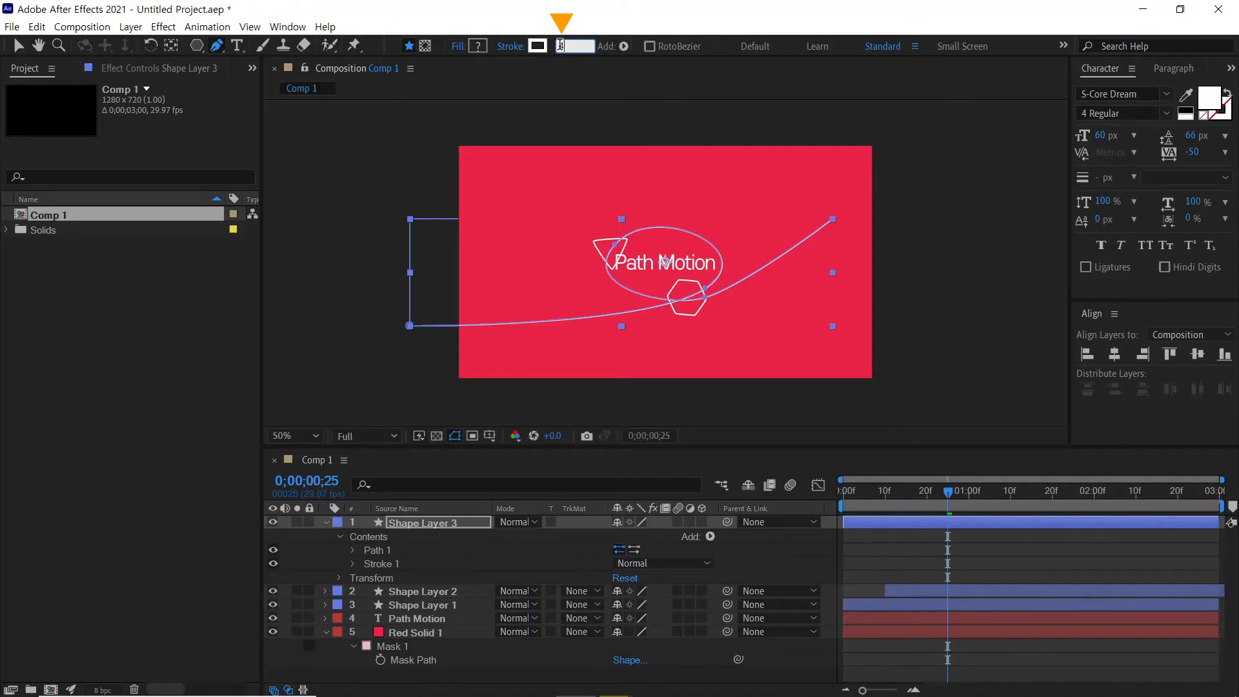
key("Return")
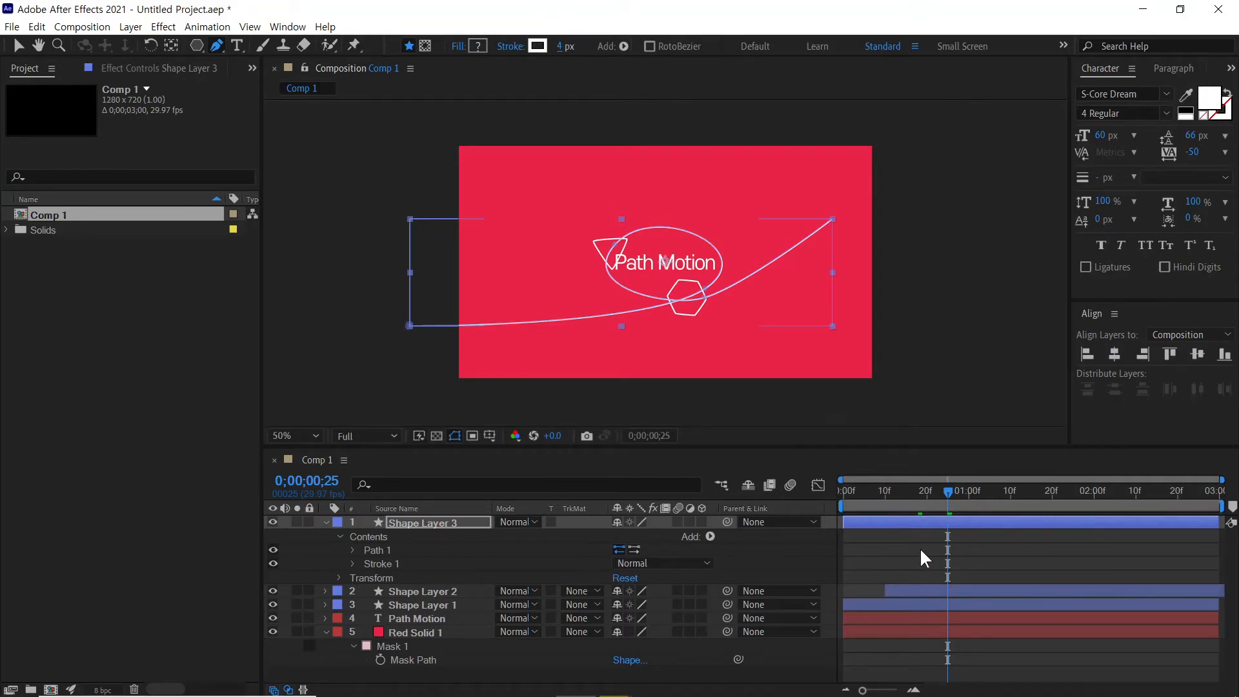
left_click(919, 547)
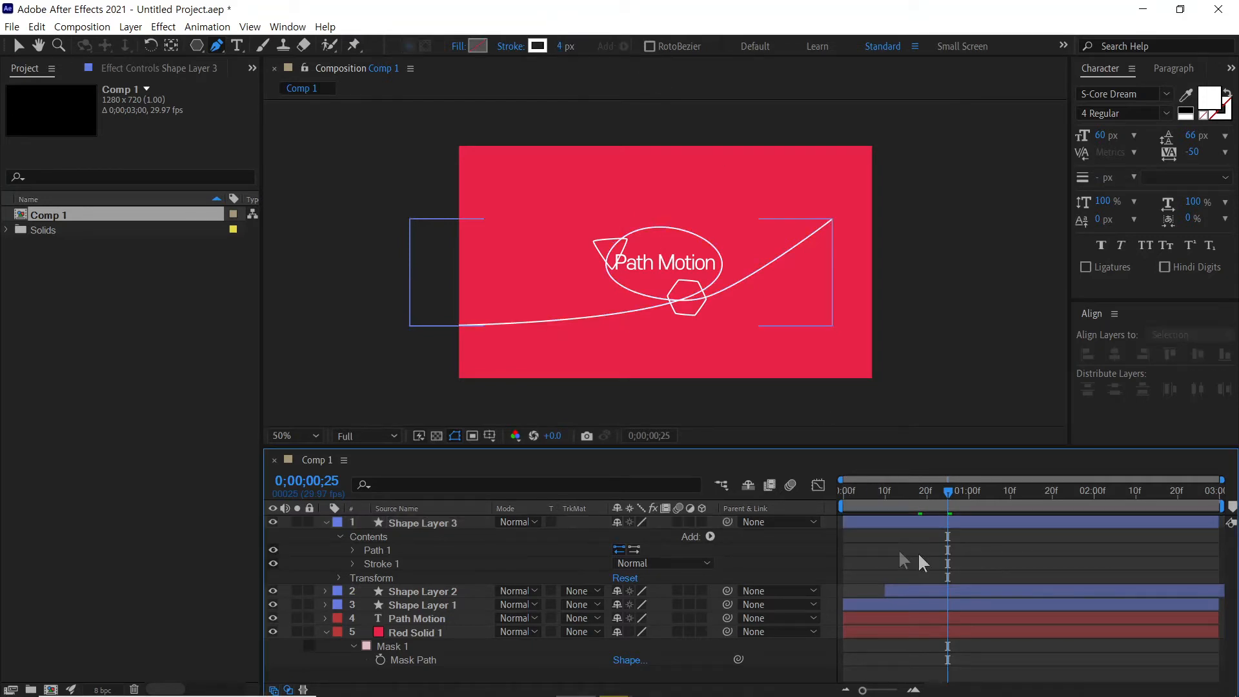
- Switch to the Selection tool, rename Shape Layer 3 to line_01 and collapse its properties
left_click(18, 45)
left_click(415, 524)
left_click(413, 521)
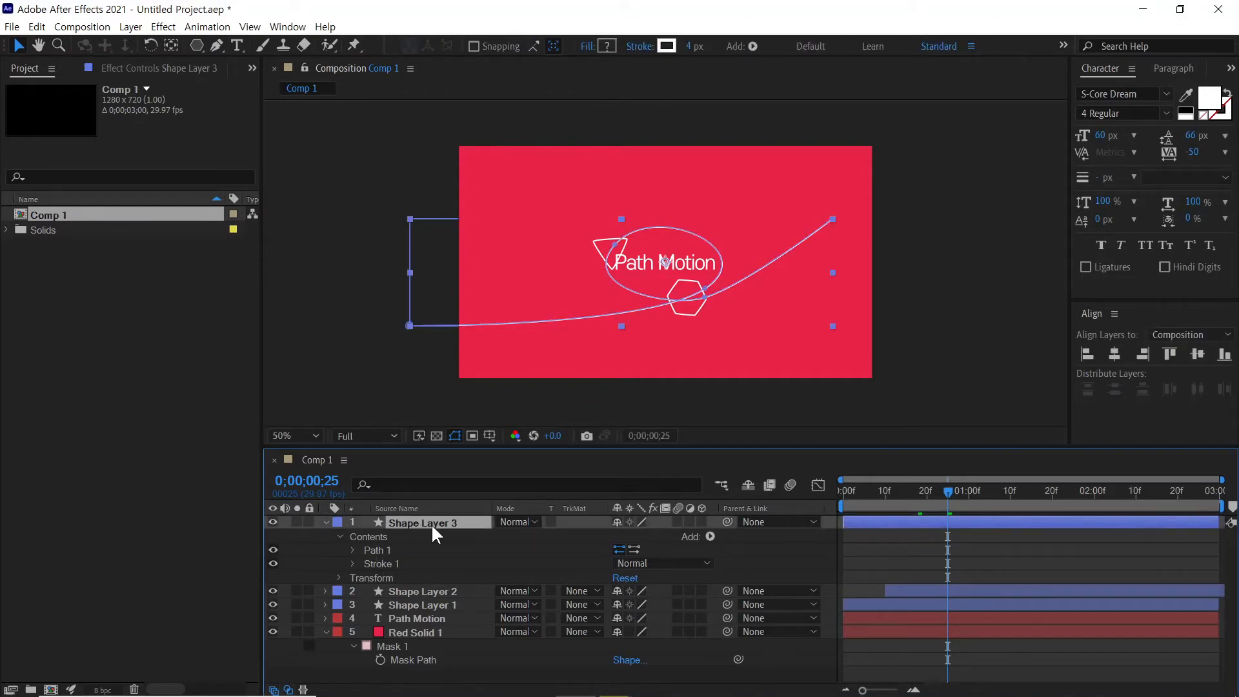
key("Return")
type("l")
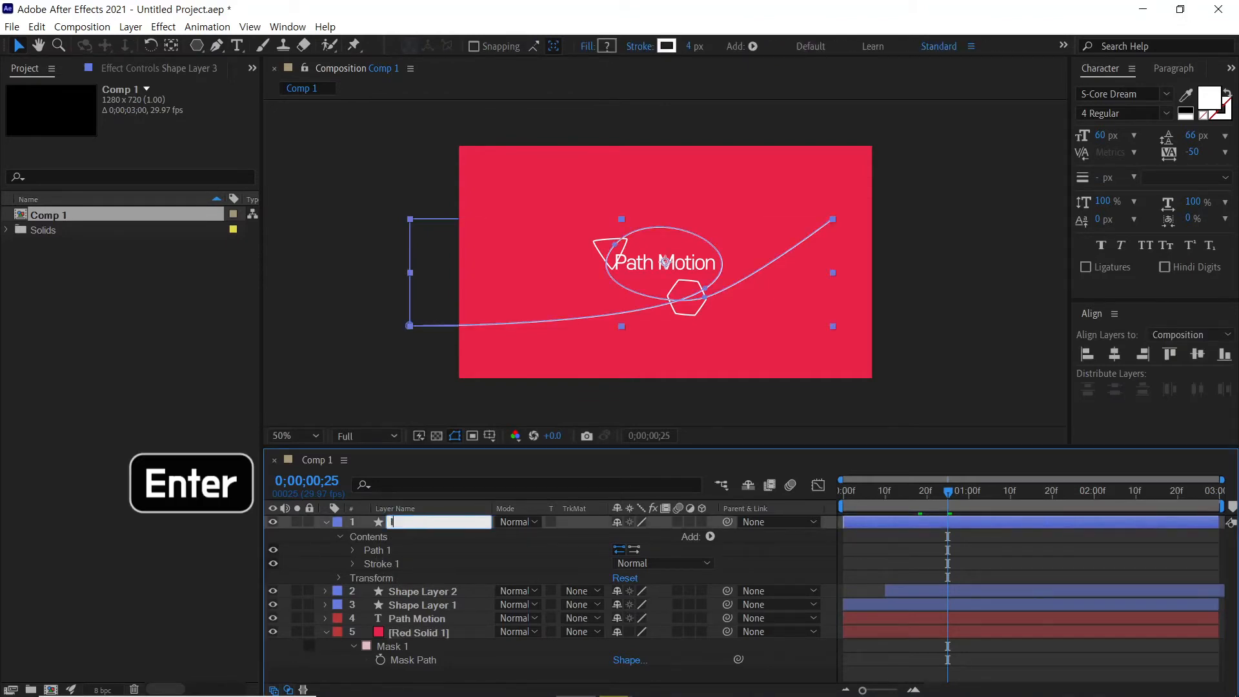
type("ine_01")
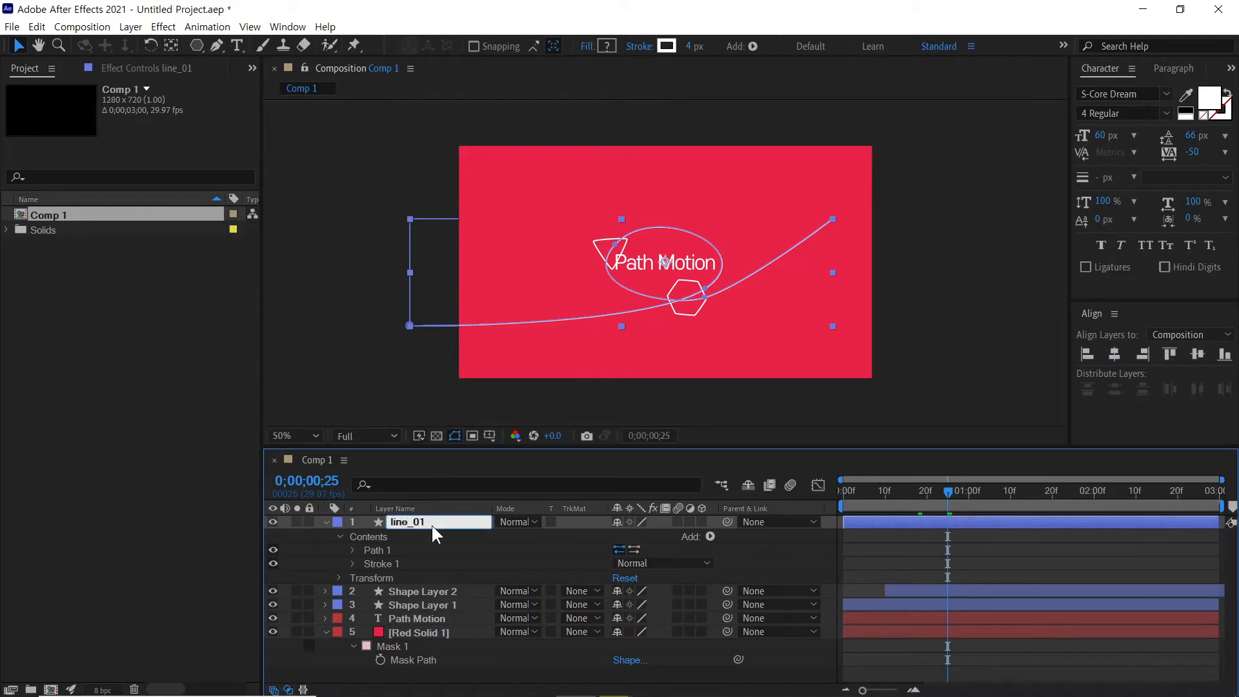
key("Return")
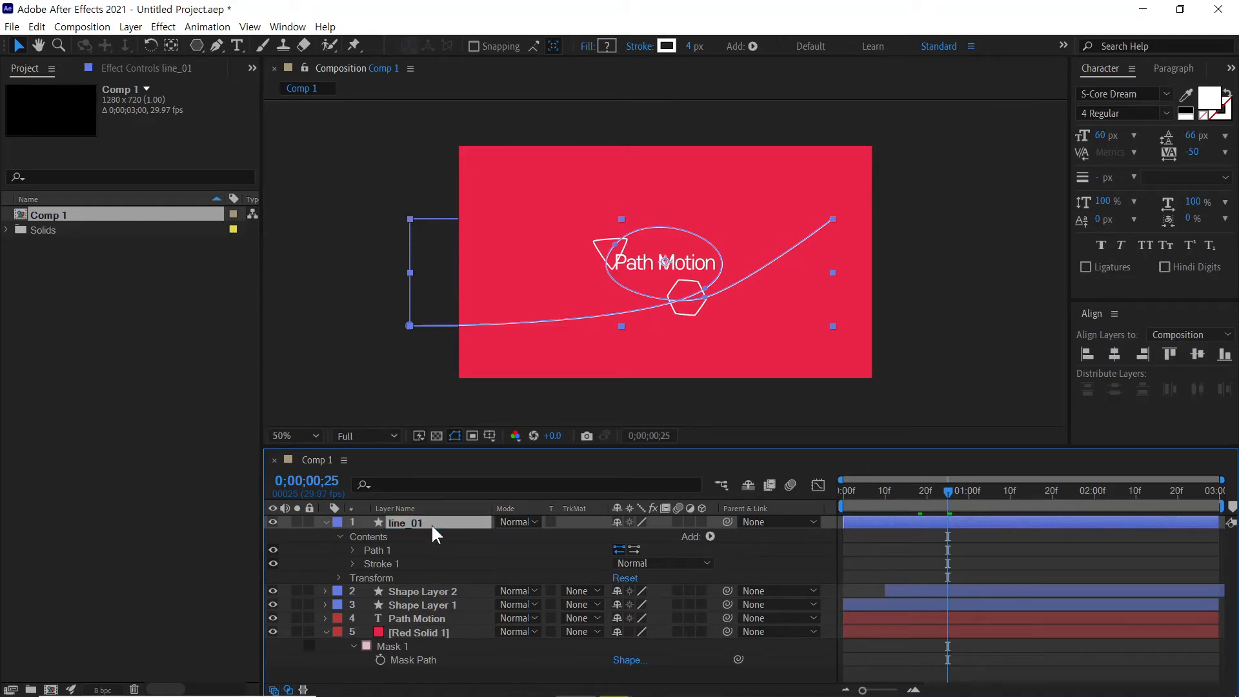
left_click(325, 522)
- Rename the triangle layer, Shape Layer 1, to Tri_01
left_click(416, 553)
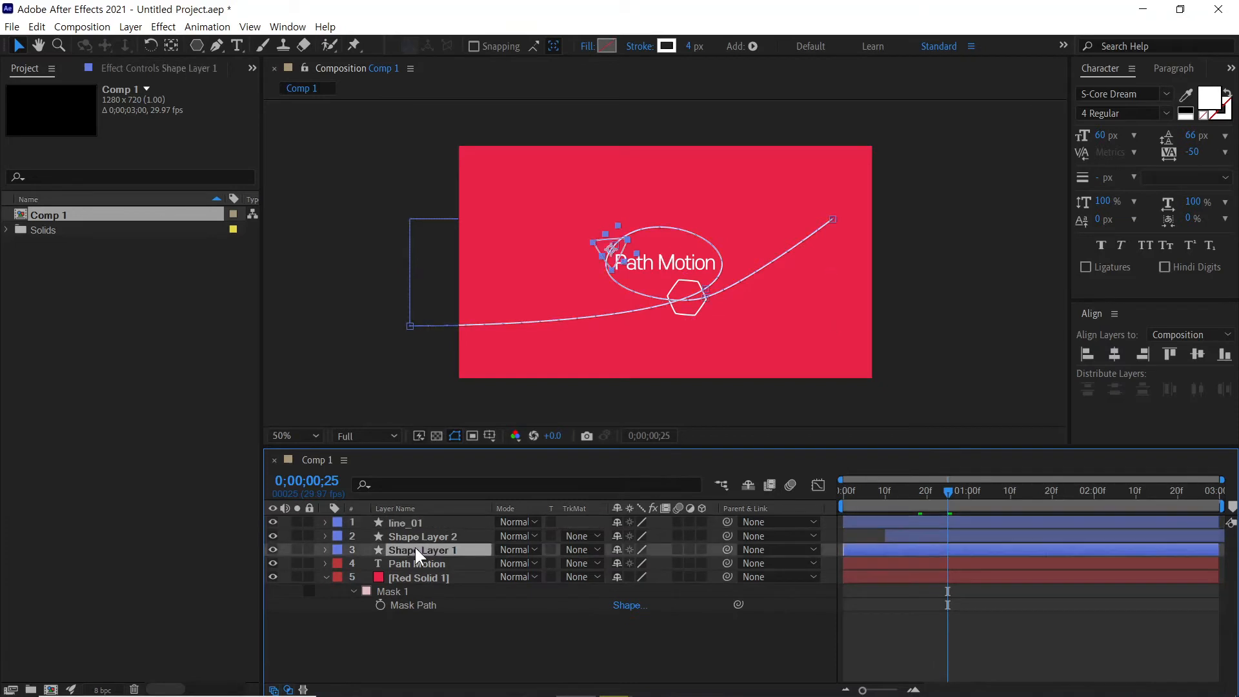
key("Return")
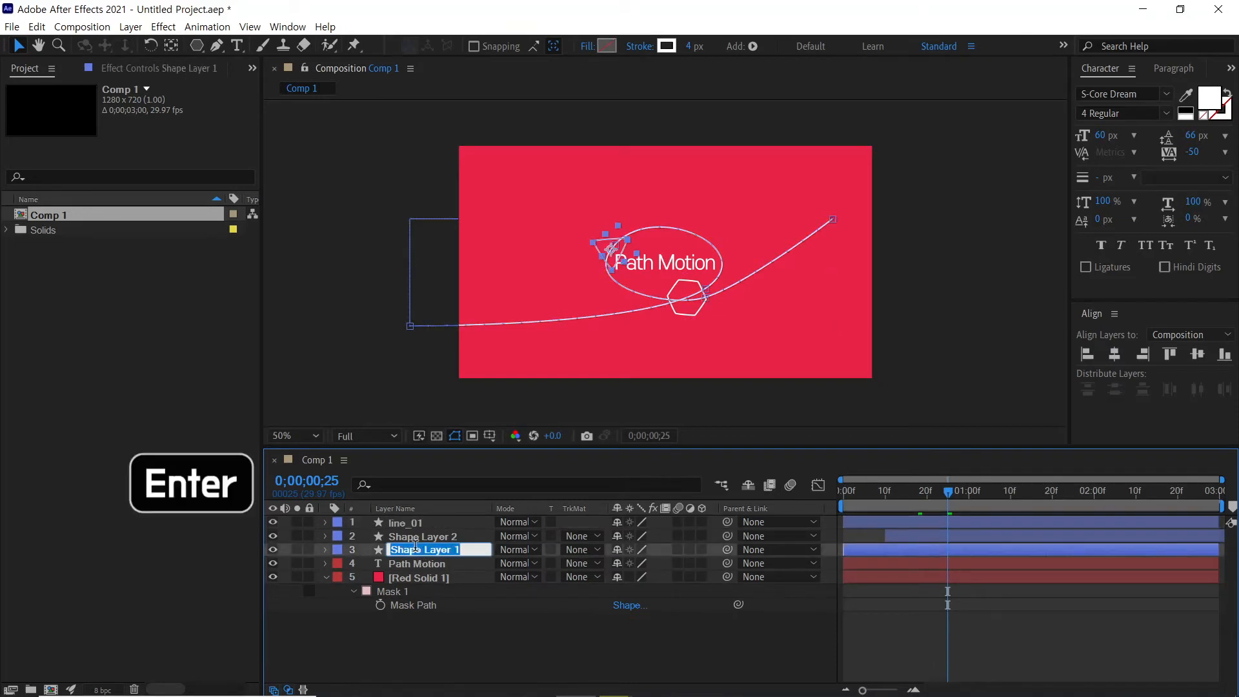
type("Tri_01")
key("Return")
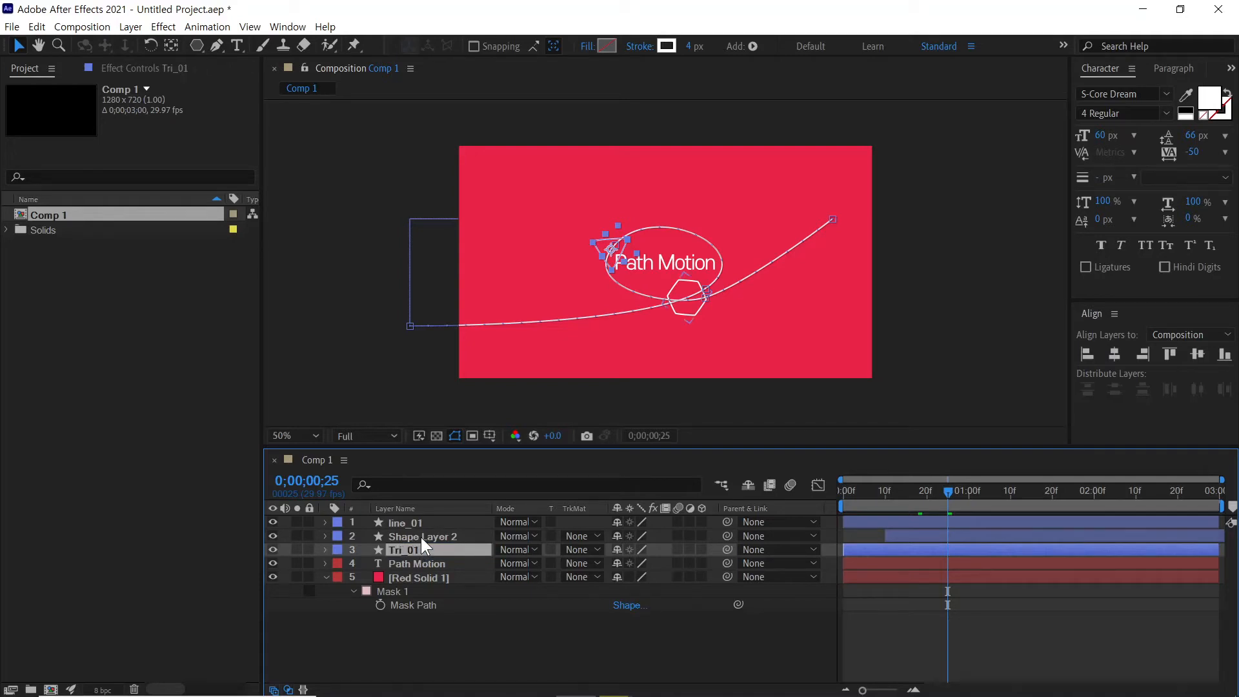
- Rename the hexagon layer, Shape Layer 2, to hex_01
left_click(420, 537)
key("Return")
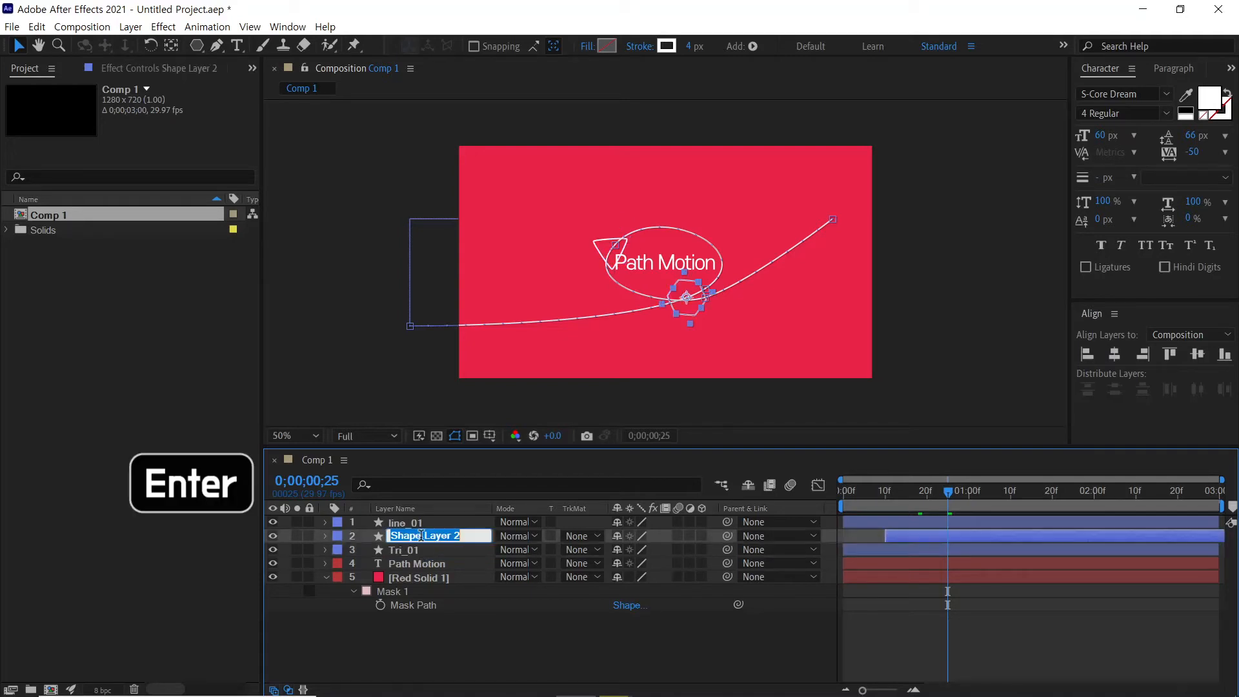
type("hex")
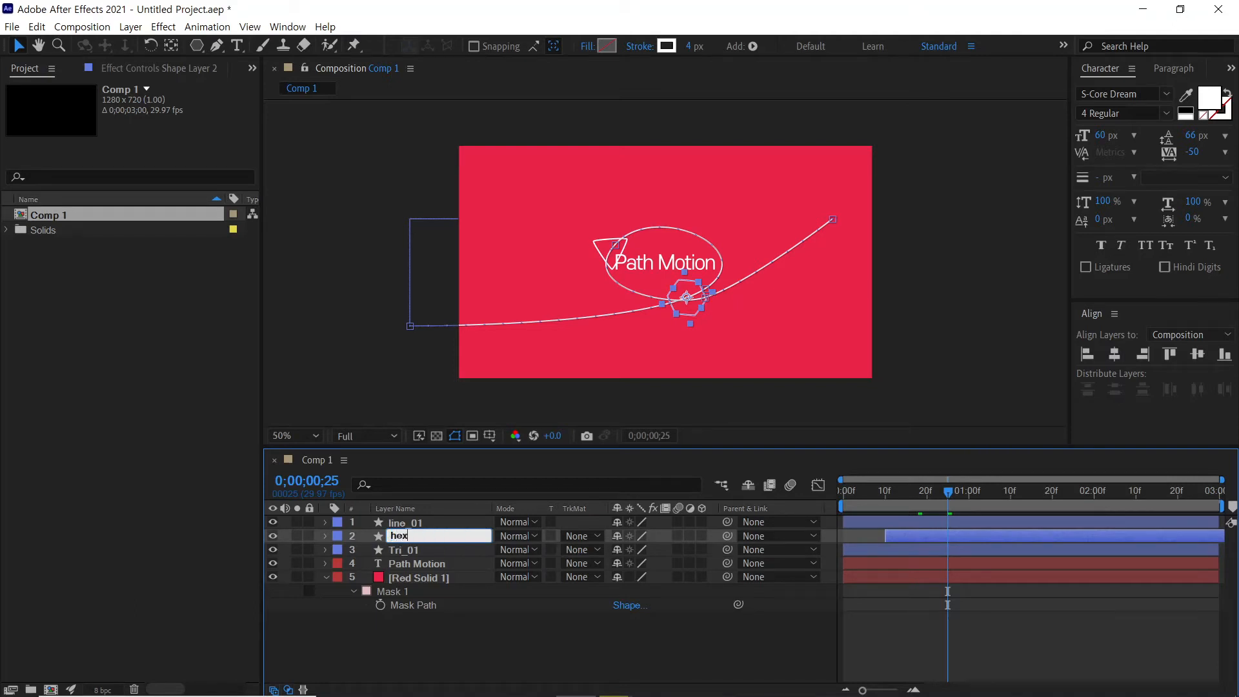
type("_01")
key("Return")
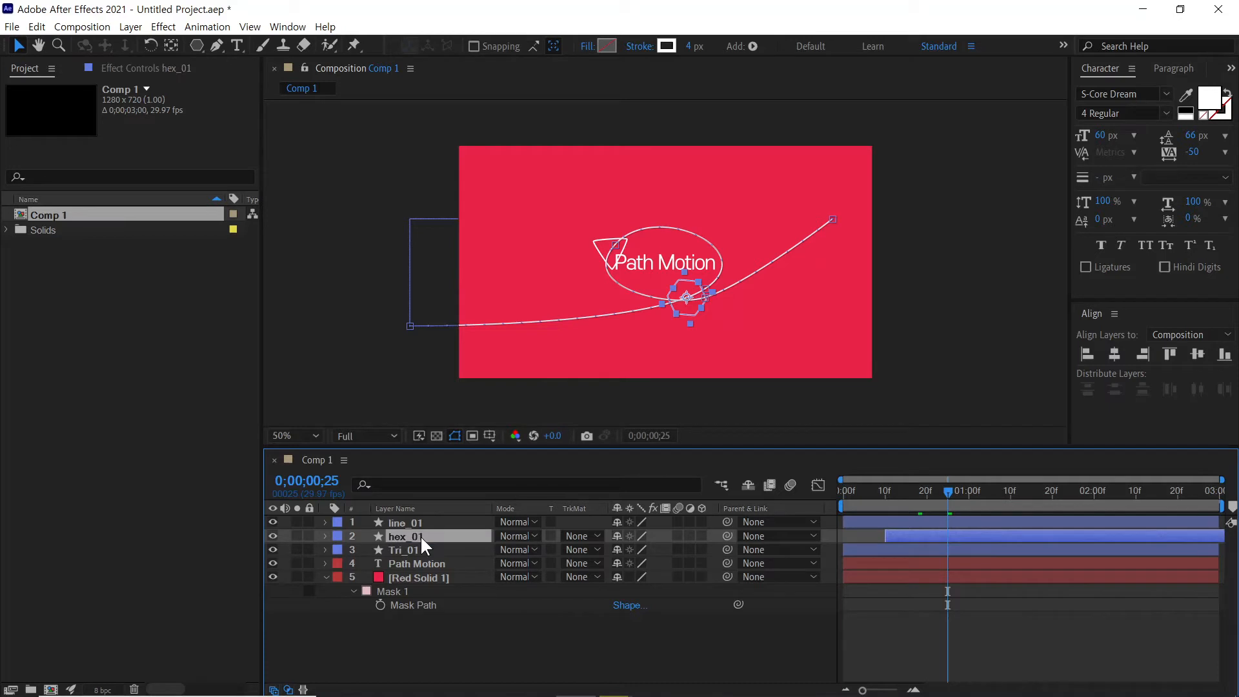
- Set the Taper Start Length of Stroke 1 on the line_01 layer to 50%
left_click(420, 517)
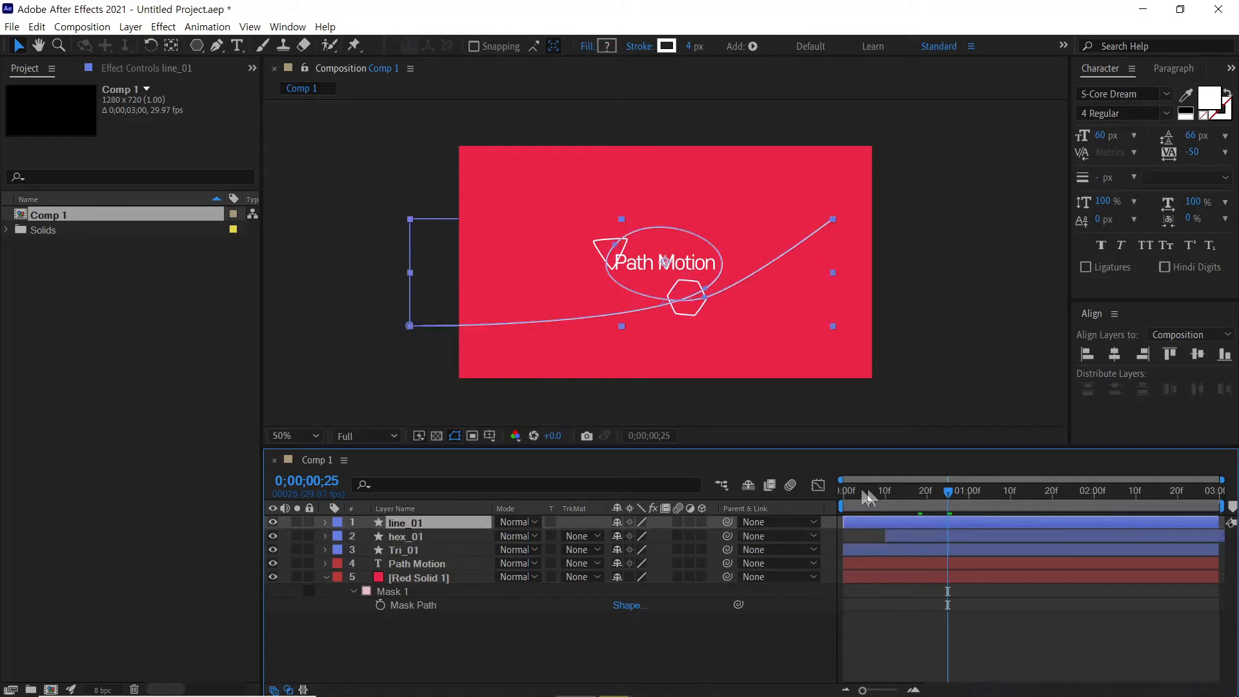
left_click_drag(868, 497, 1033, 495)
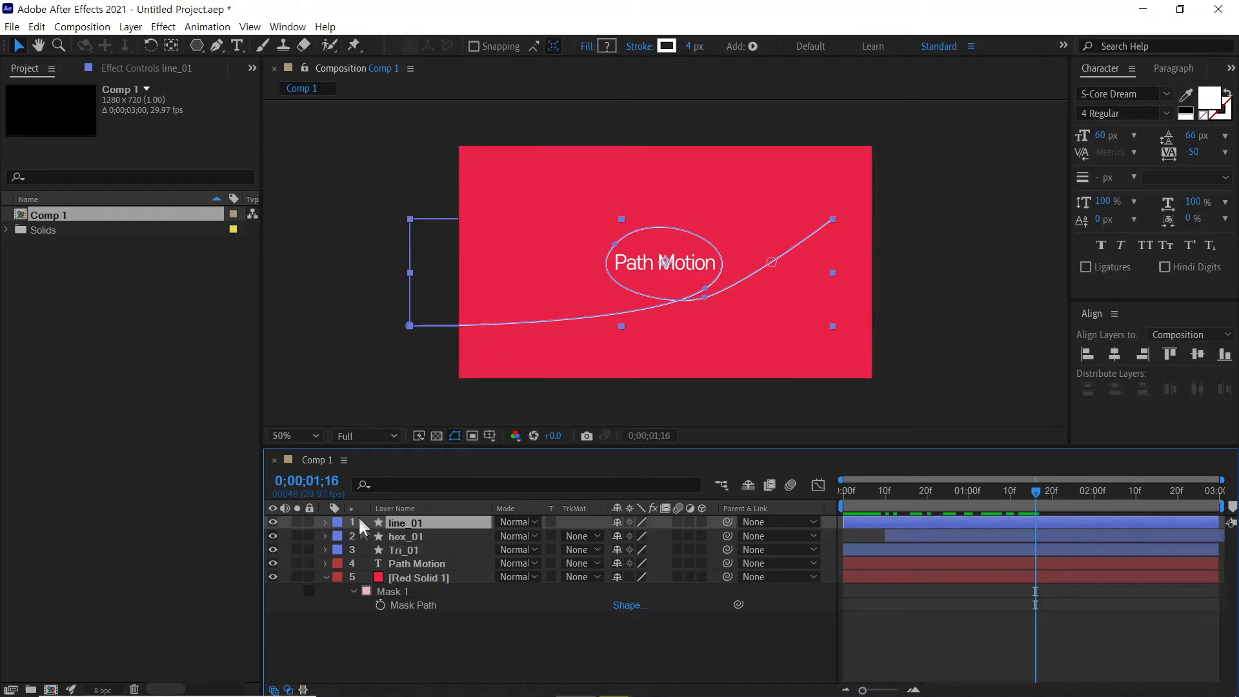
left_click(325, 522)
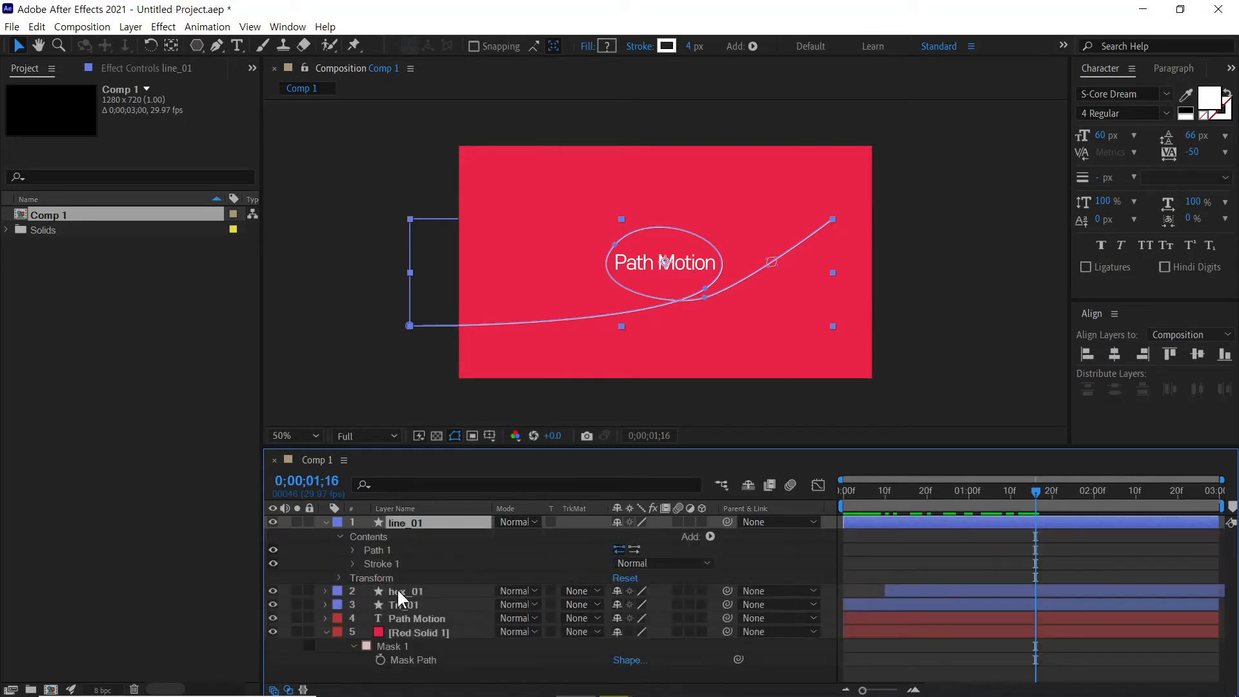
left_click(348, 564)
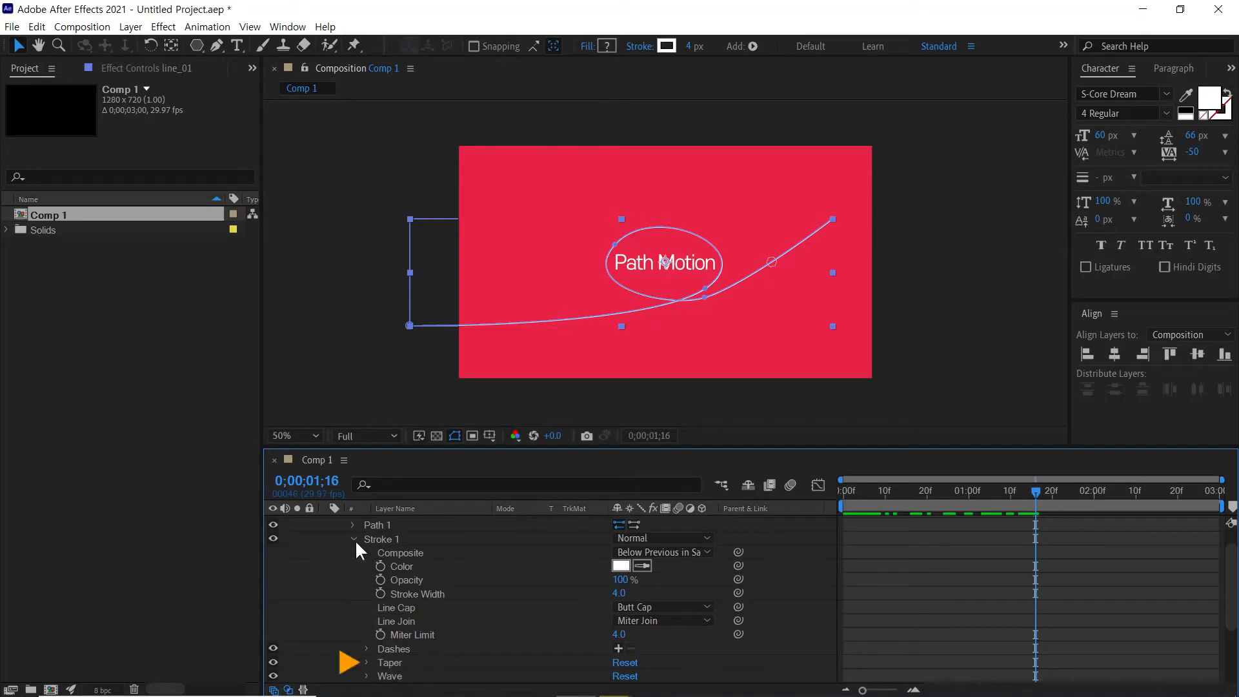
left_click(366, 662)
scroll(444, 594, "down", 3)
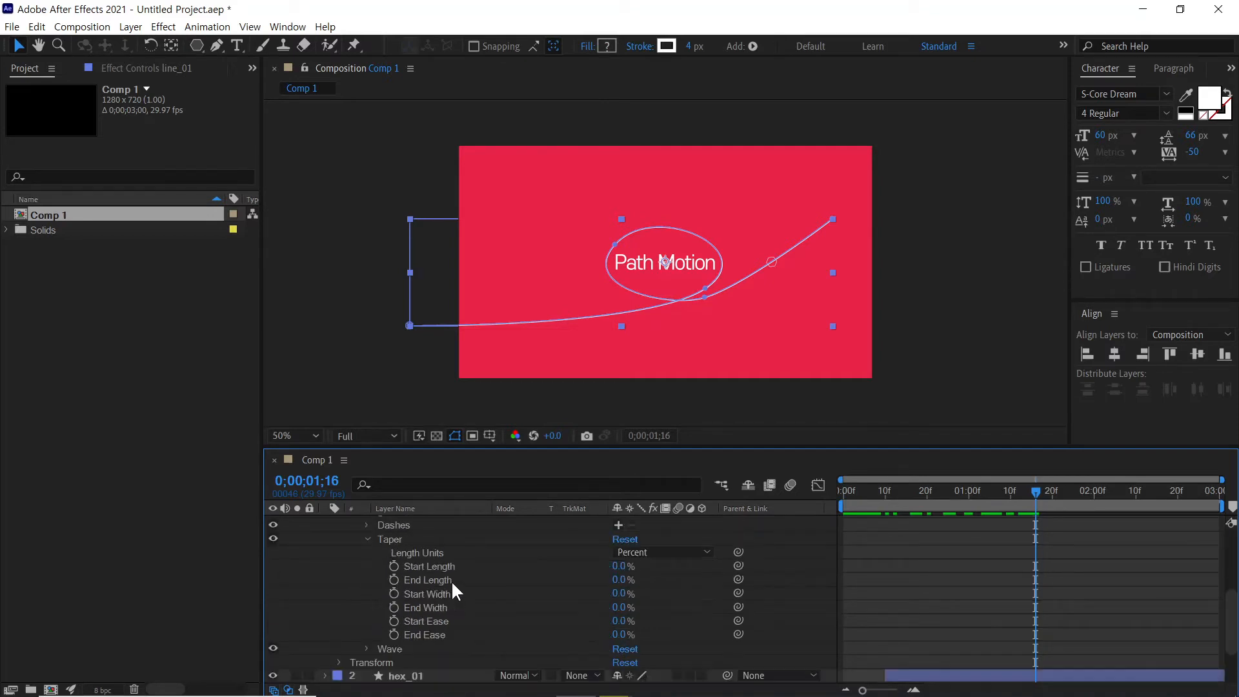
left_click(400, 539)
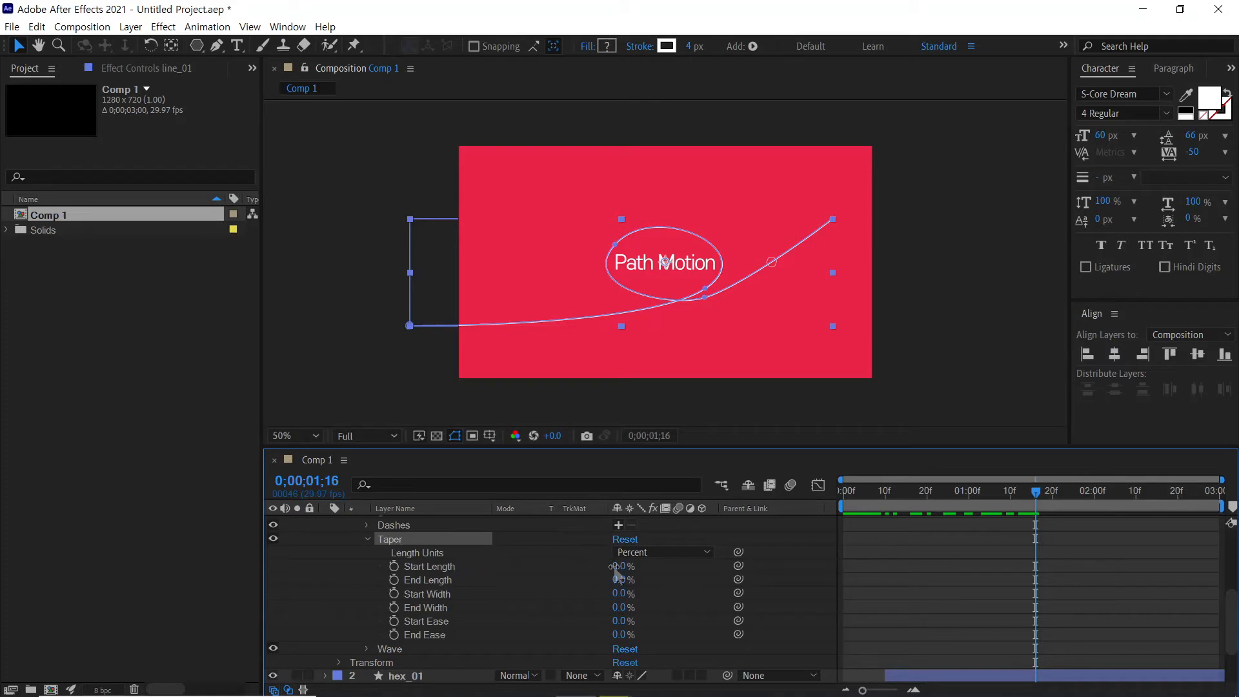
type("50")
key("Return")
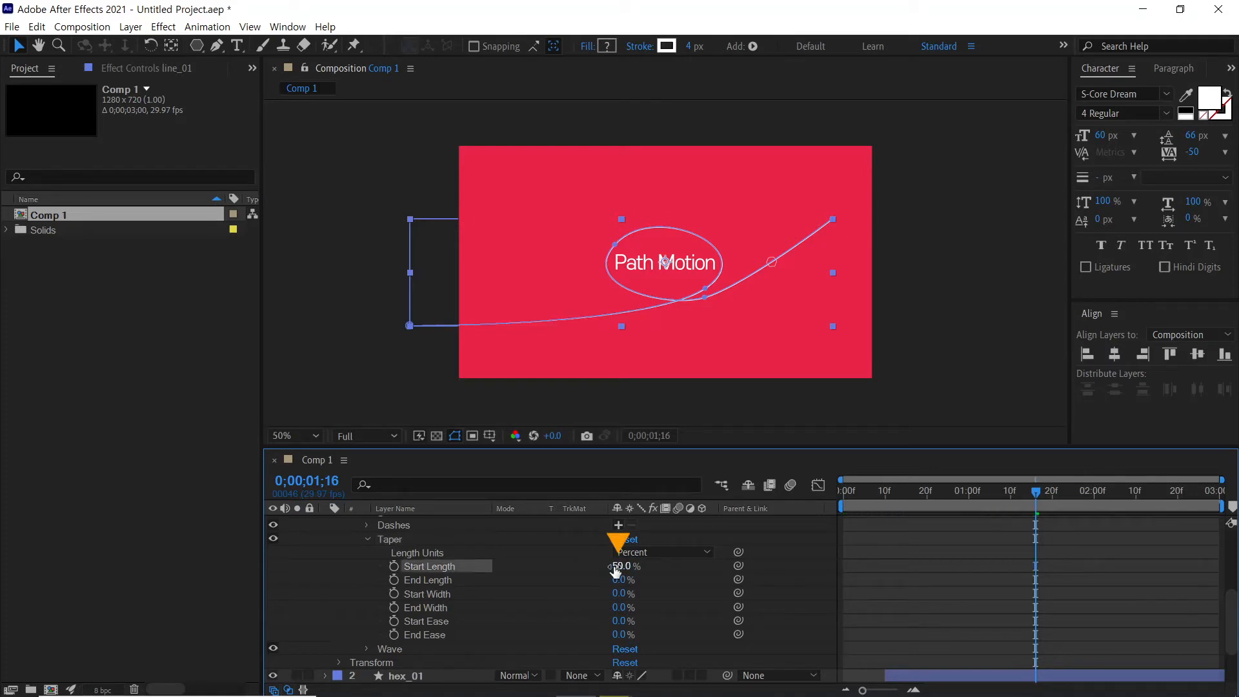
- Set the stroke's Taper End Length to 50%, deselect the layer and collapse the Taper and Stroke 1 properties
left_click(620, 580)
type("50")
key("Return")
left_click(934, 562)
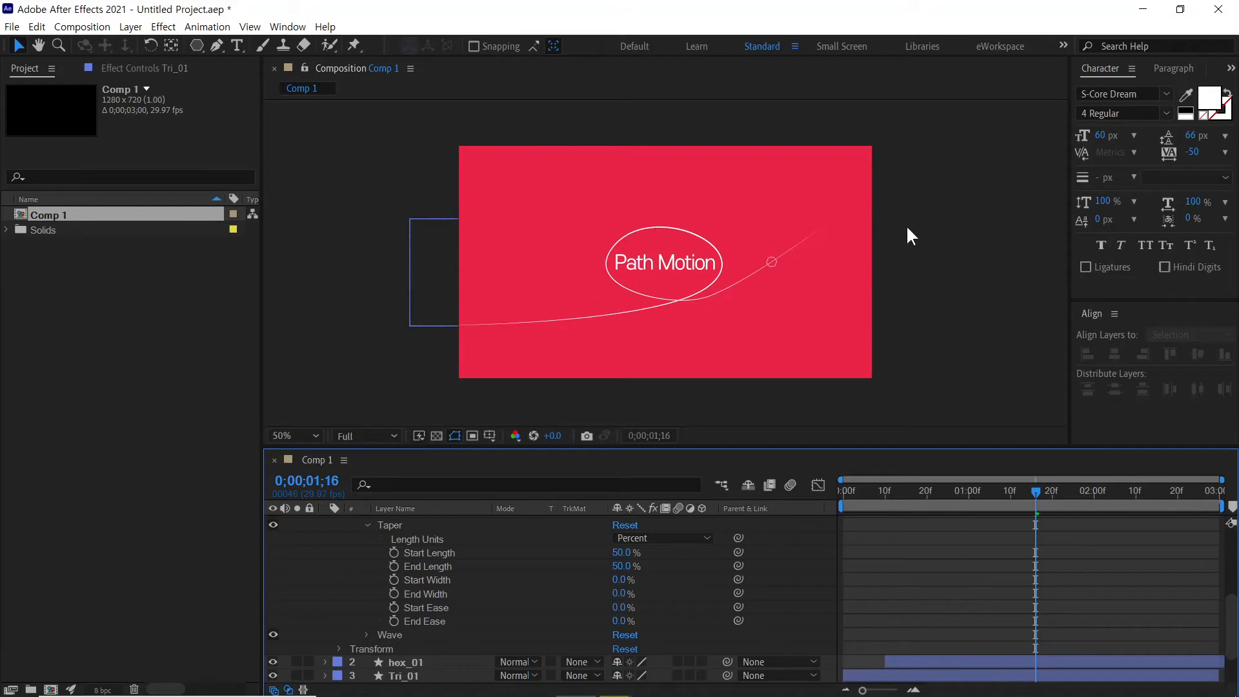
scroll(526, 597, "up", 3)
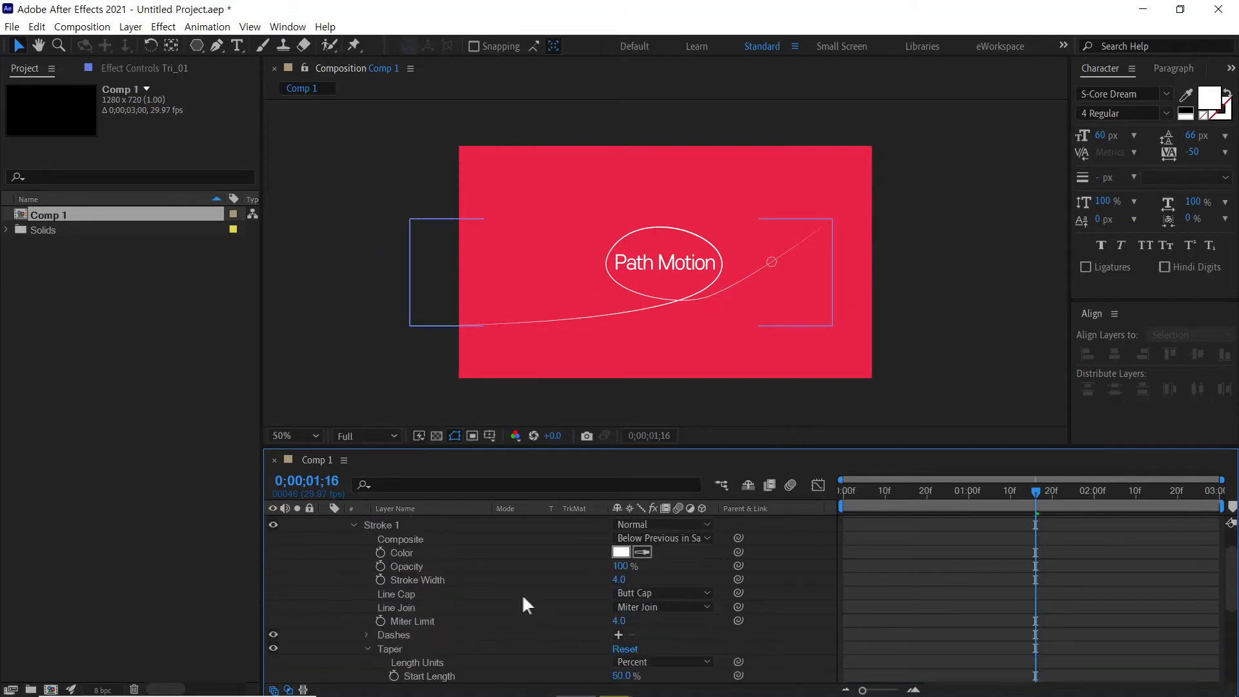
left_click(365, 648)
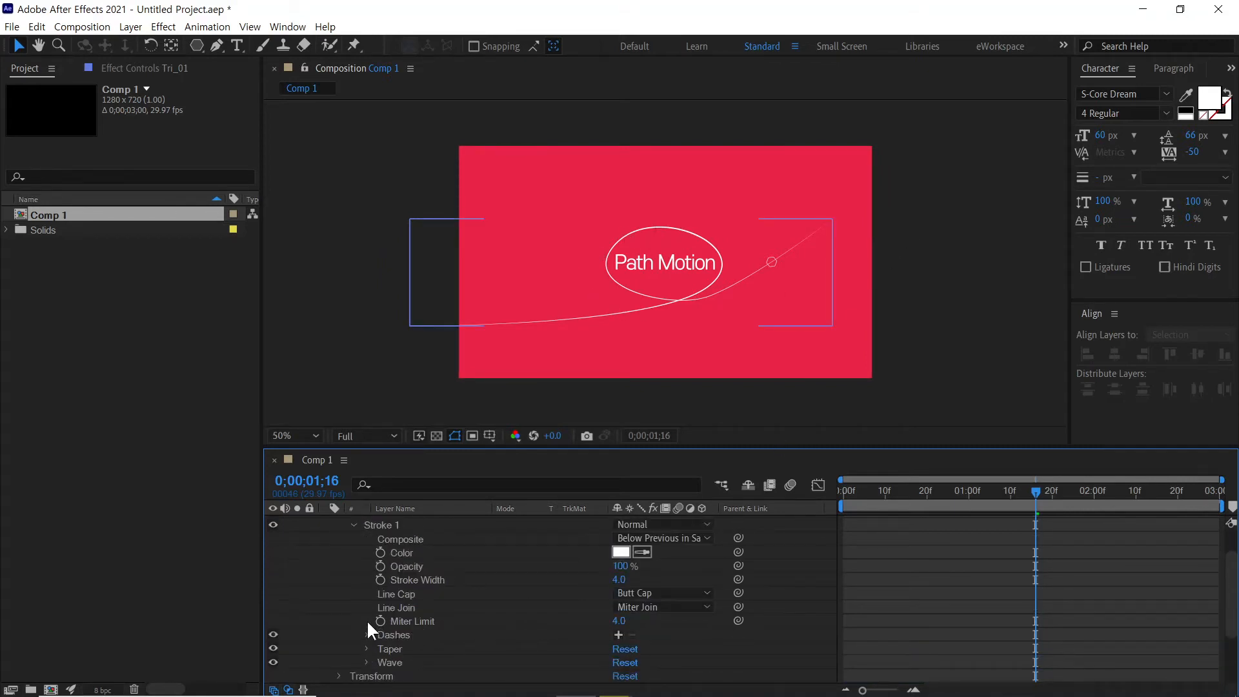
left_click(352, 525)
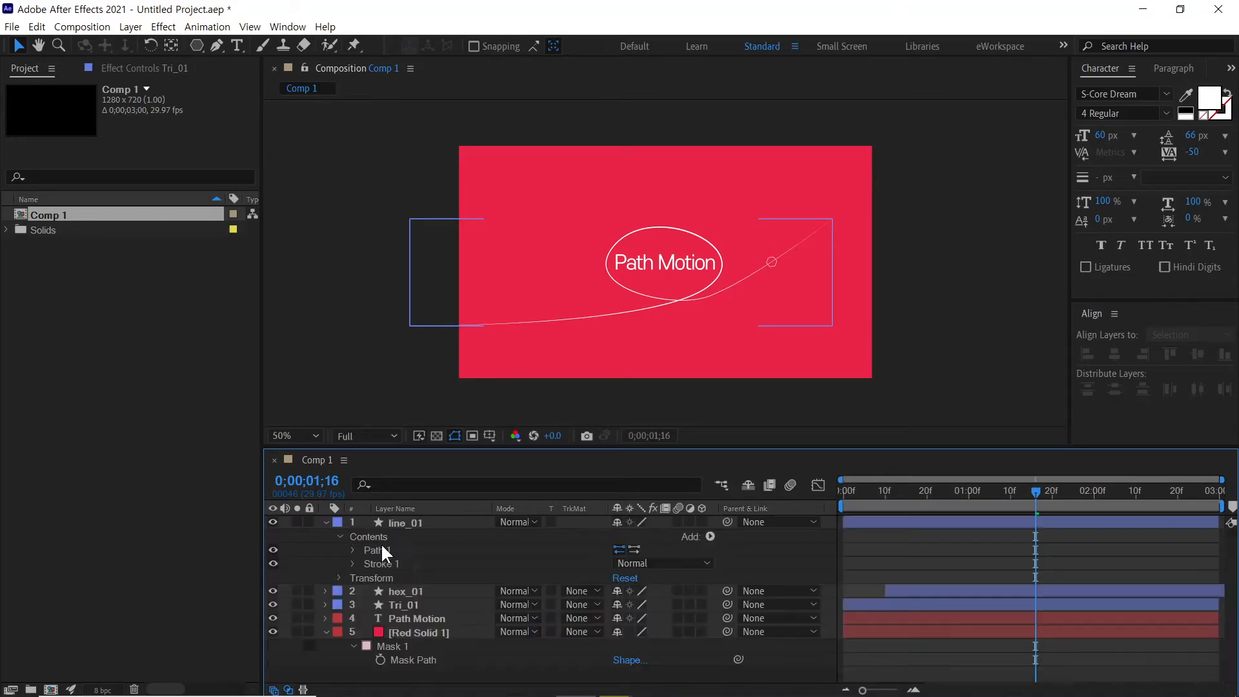
- Add a Trim Paths operator to the contents of line_01
left_click(378, 538)
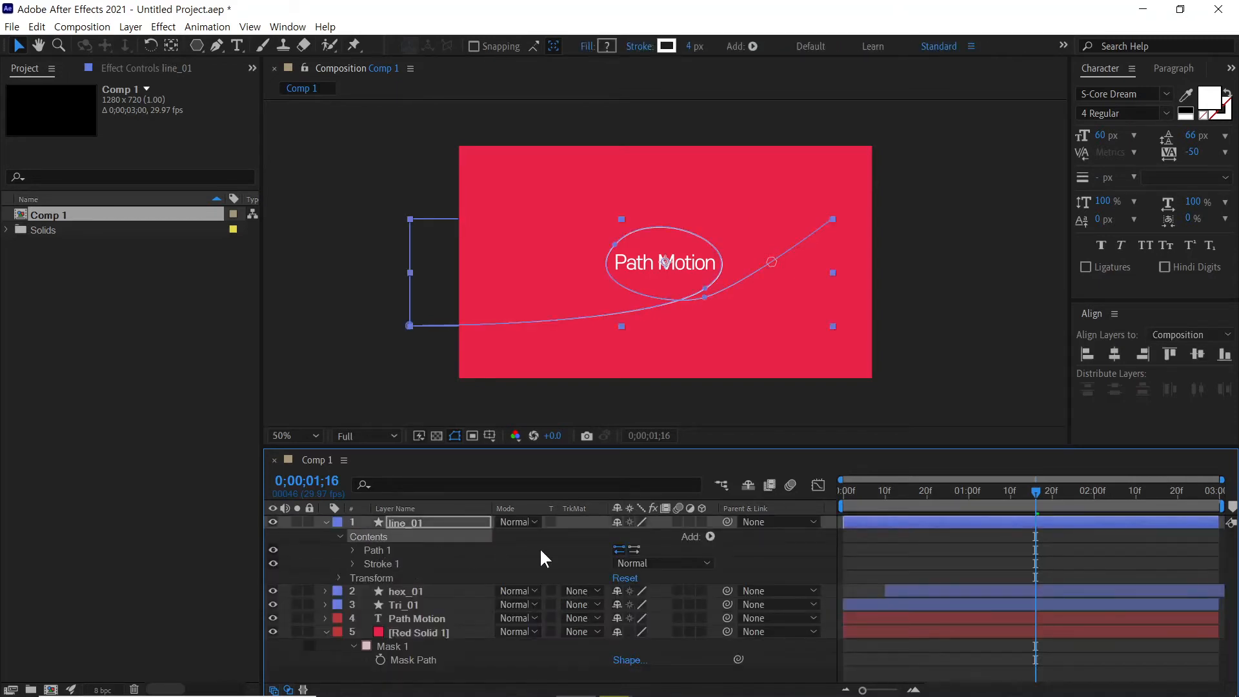
left_click(712, 536)
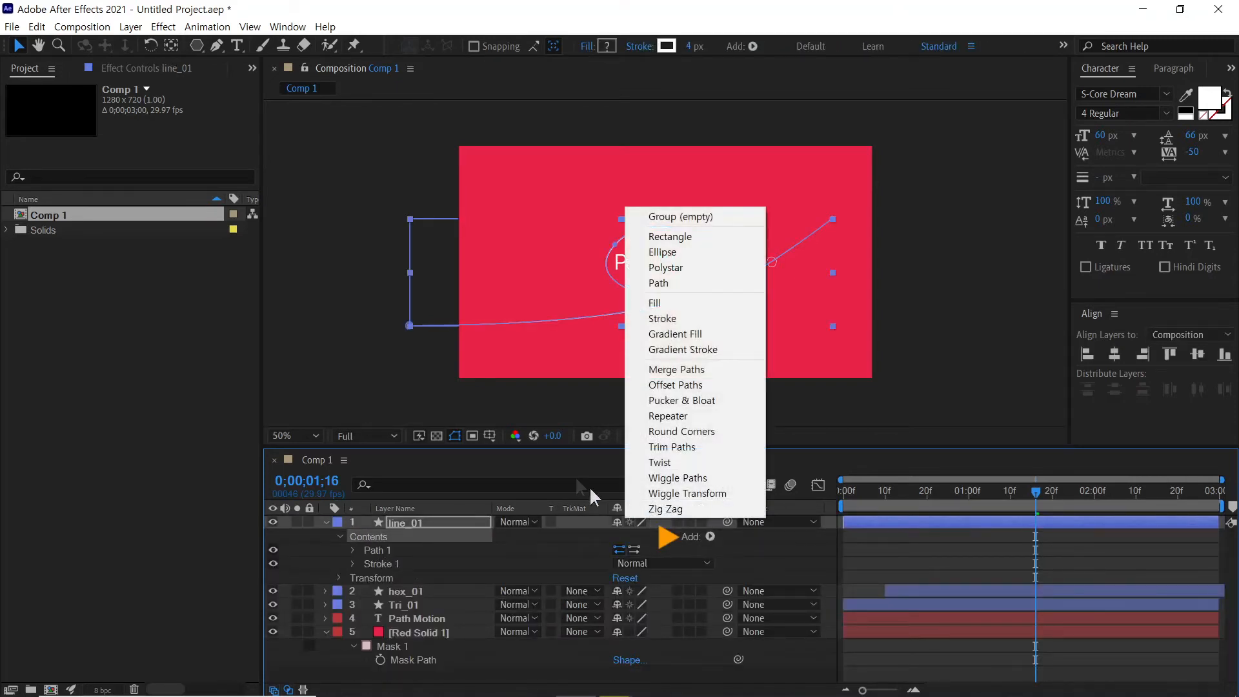
left_click(687, 446)
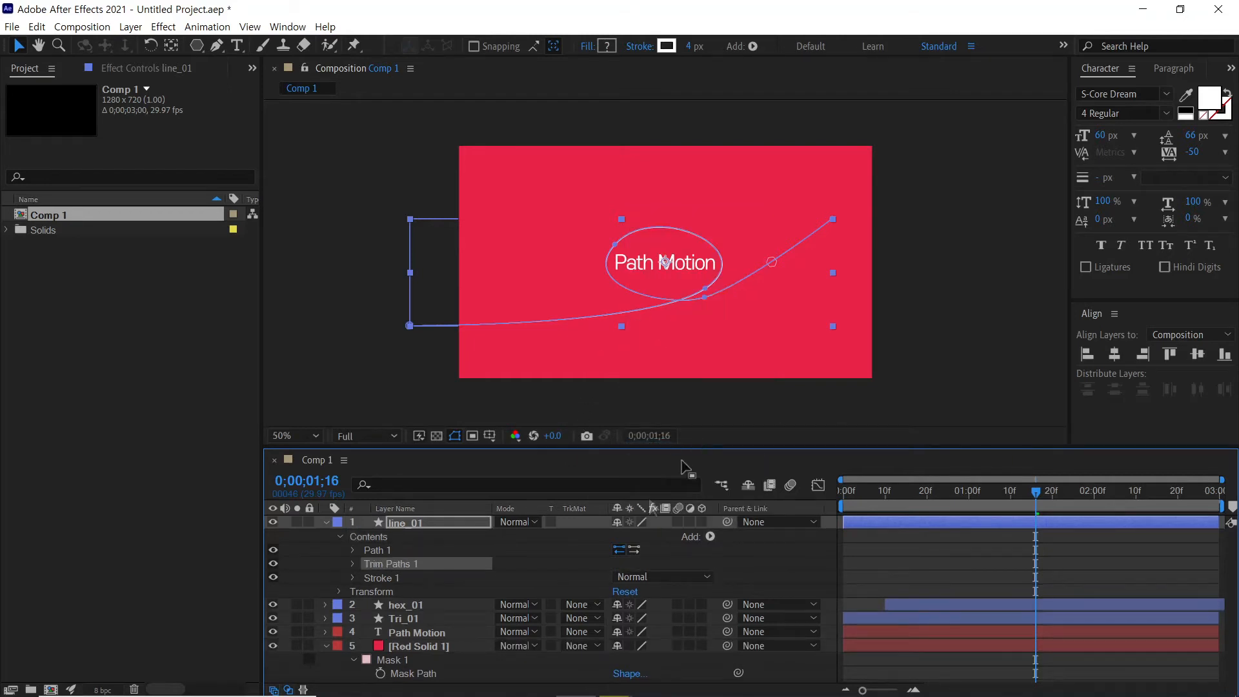
- Reorder the contents of line_01 so that Trim Paths 1 sits below Stroke 1
left_click(376, 552)
left_click(381, 563)
left_click(382, 577)
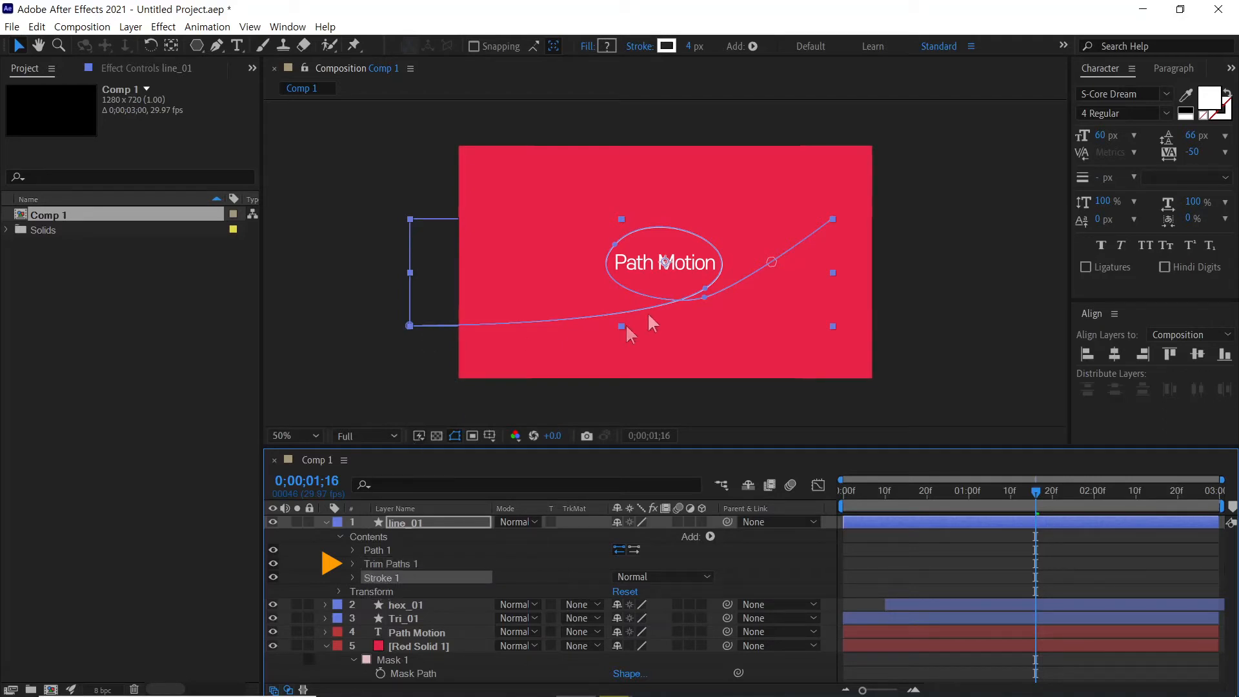
left_click(393, 562)
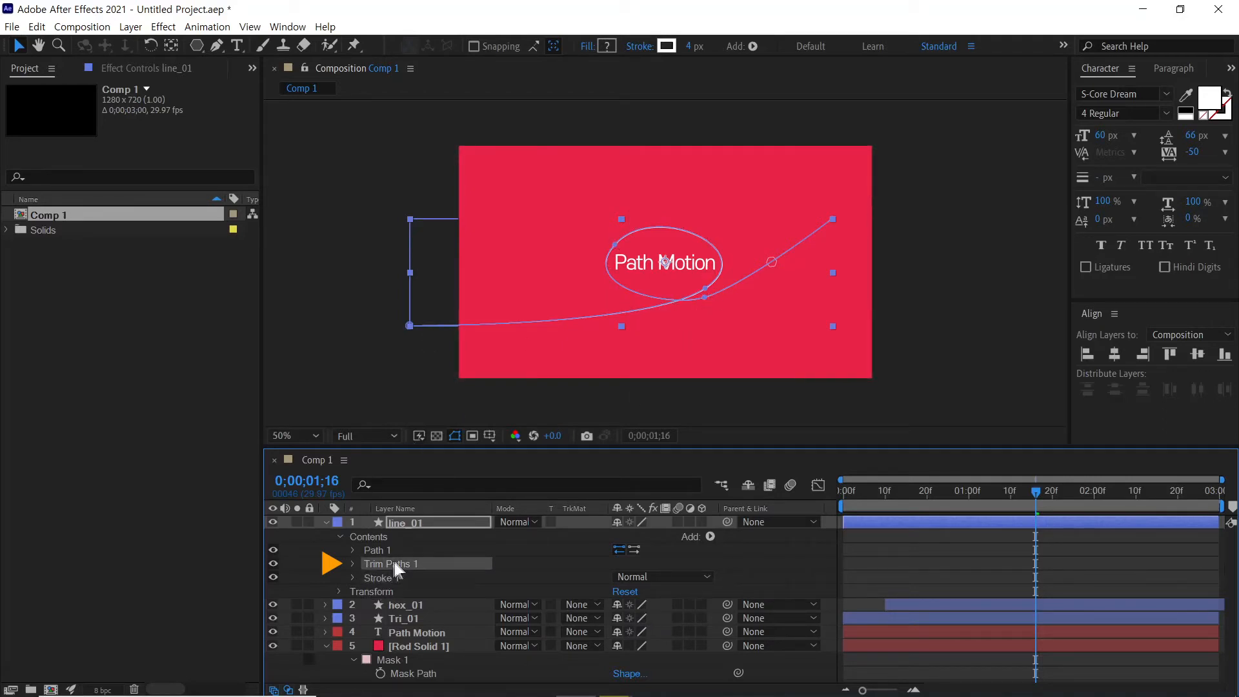
left_click_drag(391, 562, 369, 536)
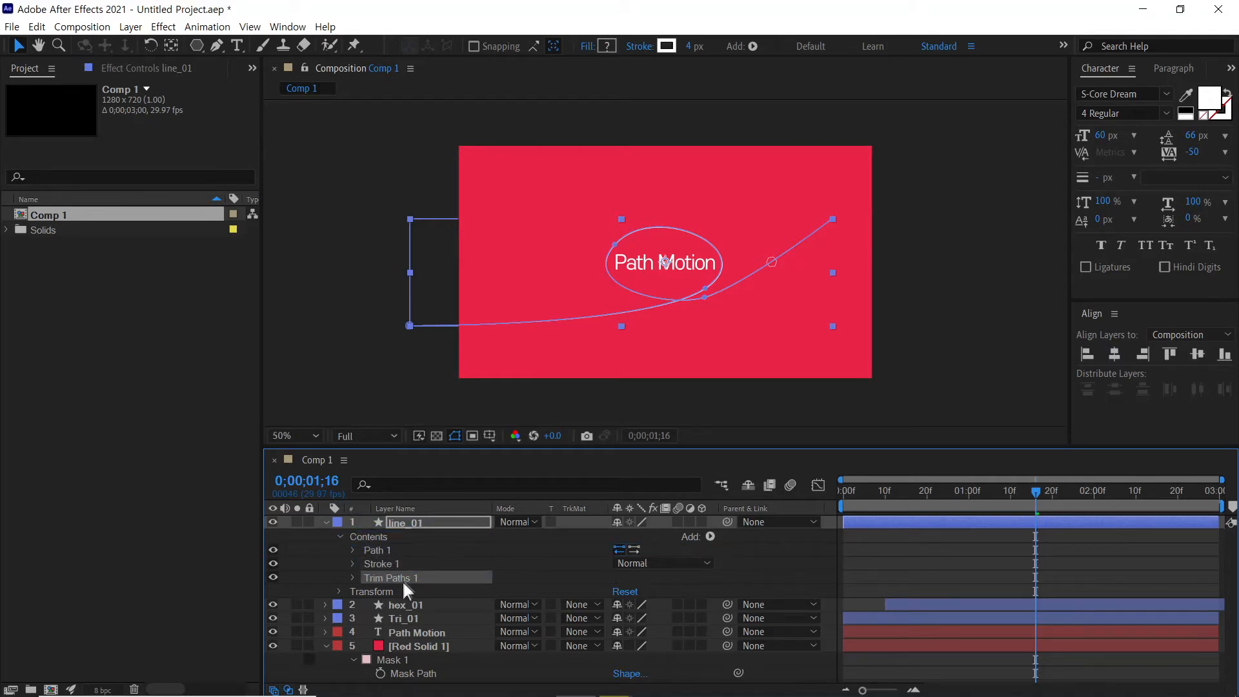
- Expand Trim Paths 1, reveal Tri_01's keyframed properties and move the current time to their last keyframes at 0;00;01;10
left_click(352, 578)
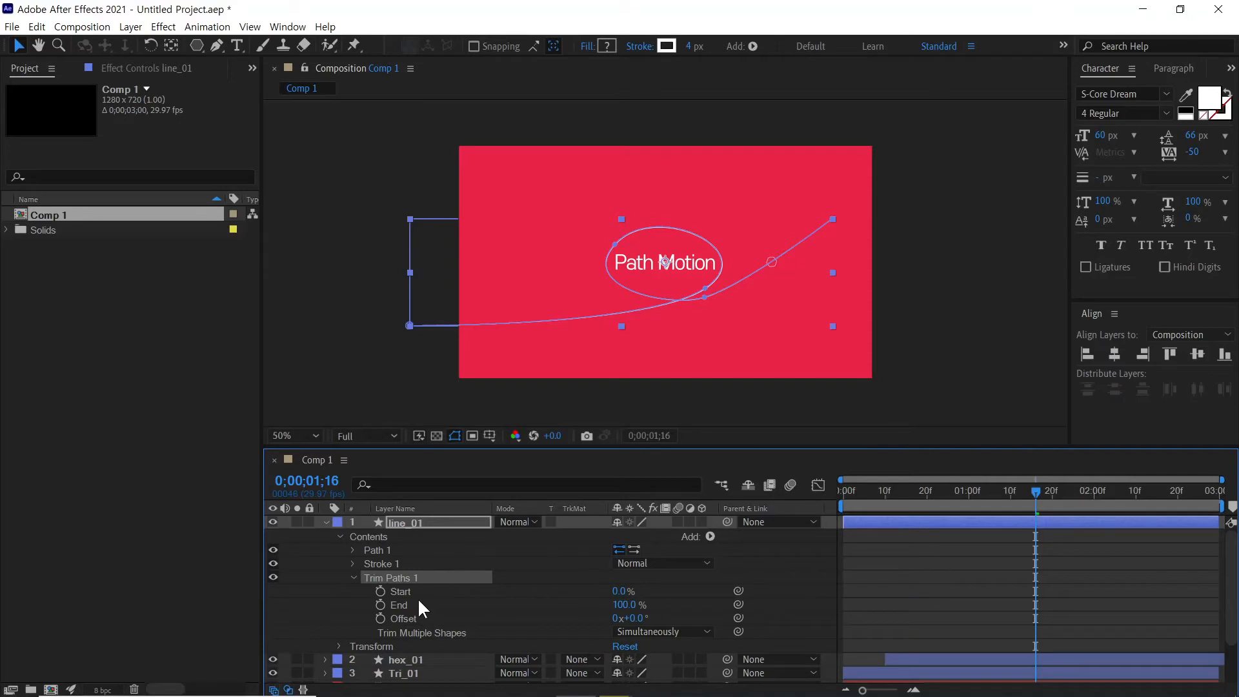
left_click(404, 588)
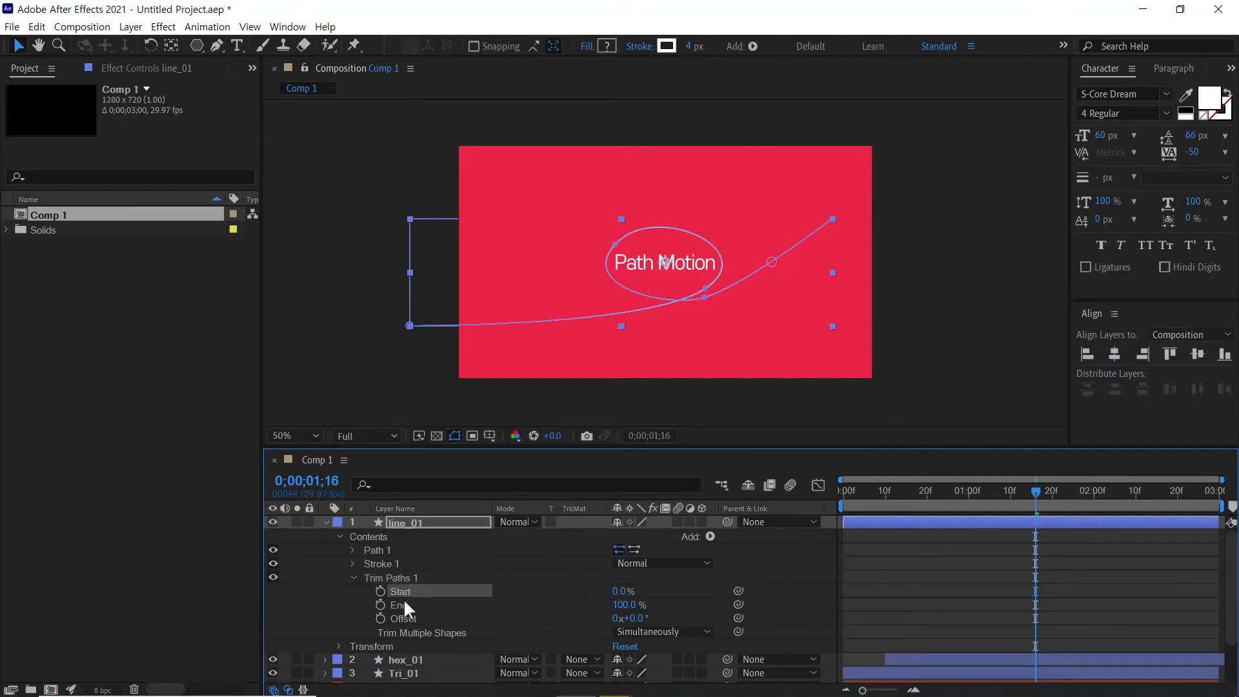
left_click(404, 603)
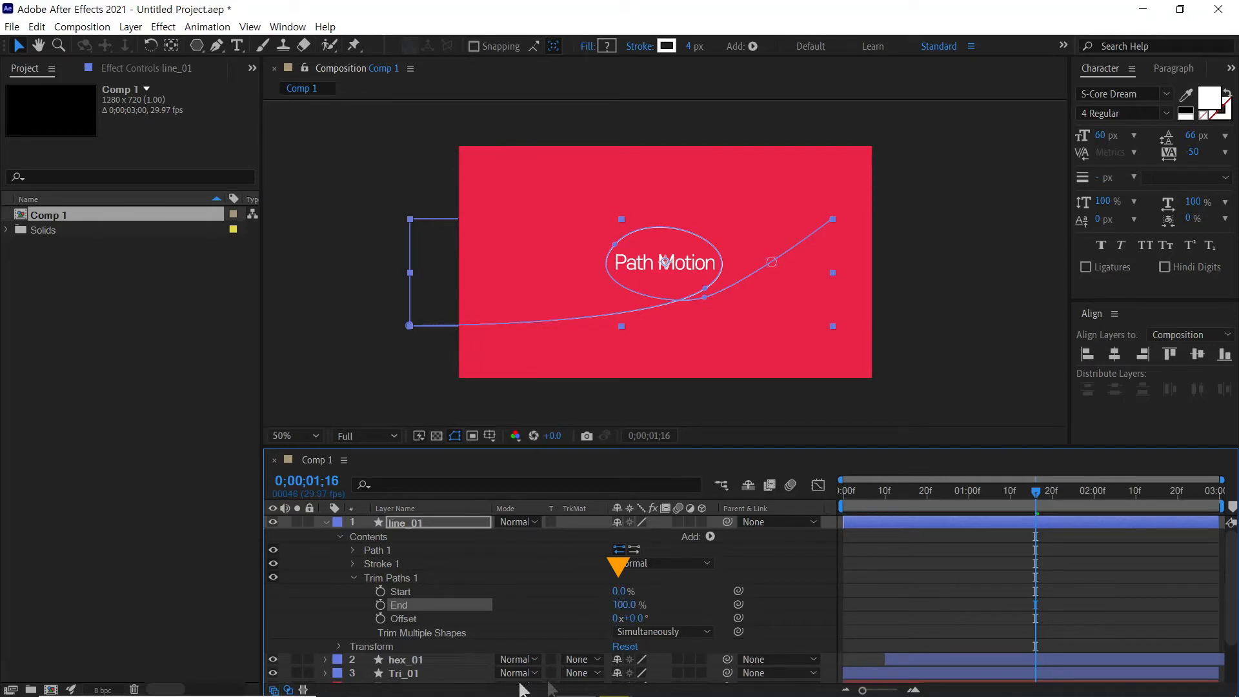
left_click(413, 673)
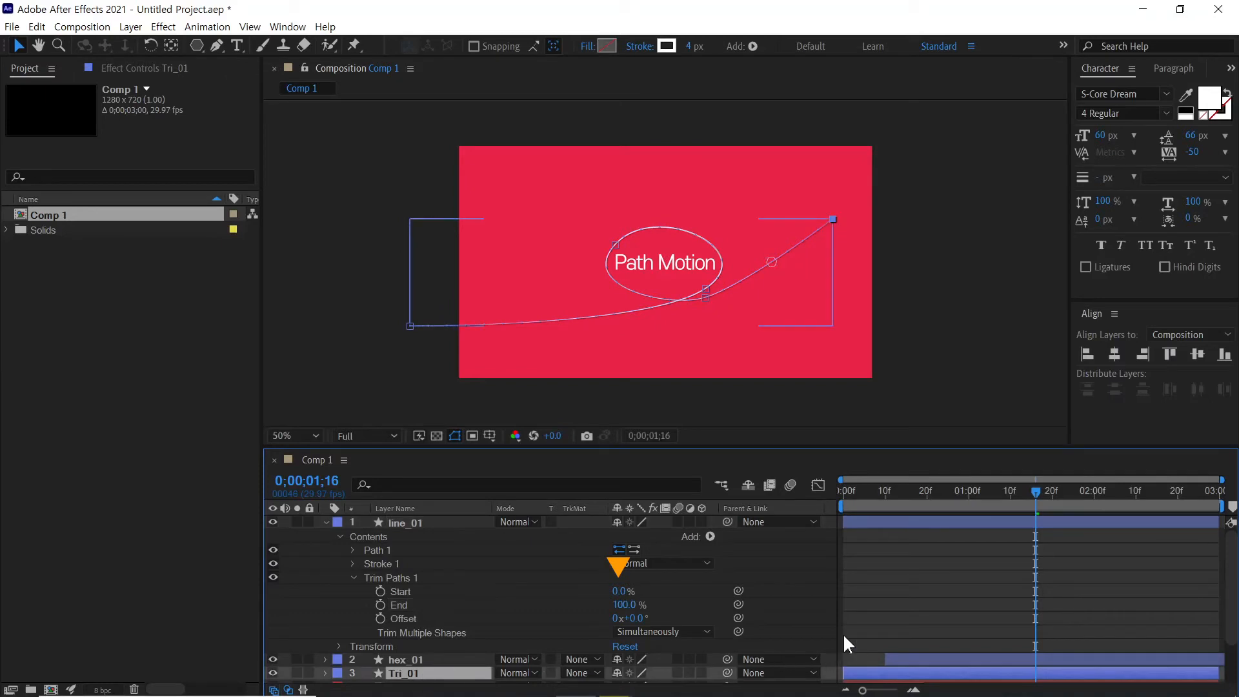
key("u")
scroll(1025, 664, "down", 2)
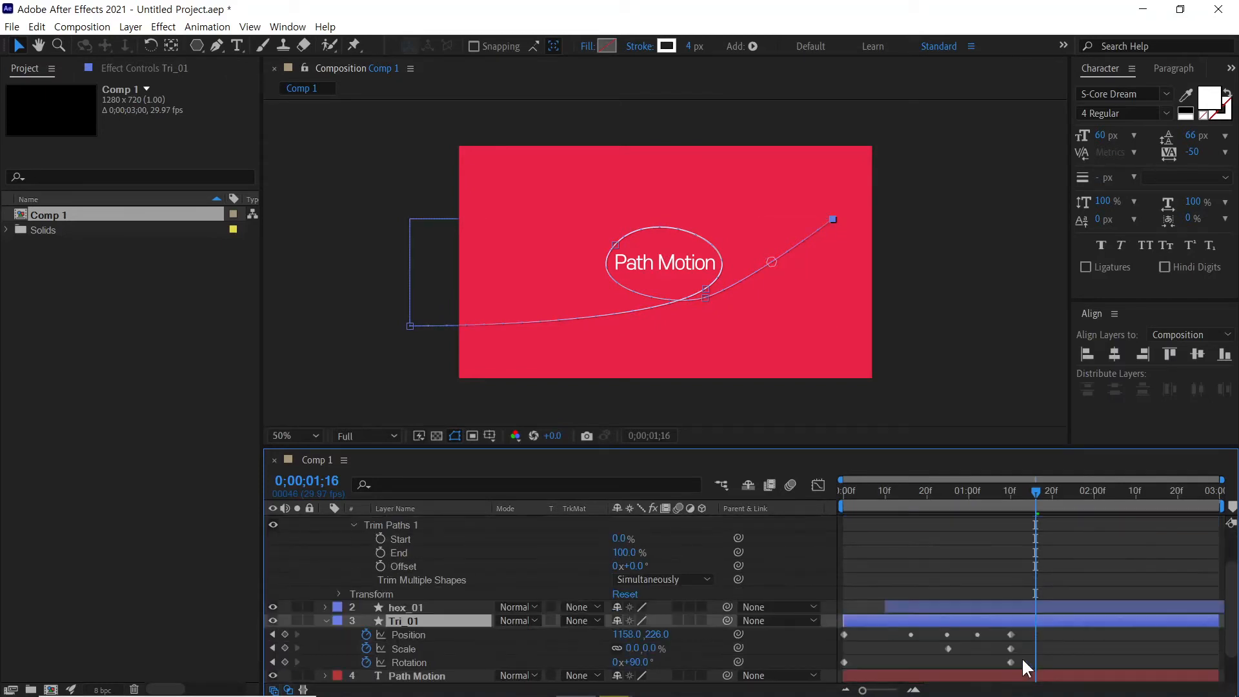
left_click(1011, 493)
right_click(785, 507)
left_click(811, 514)
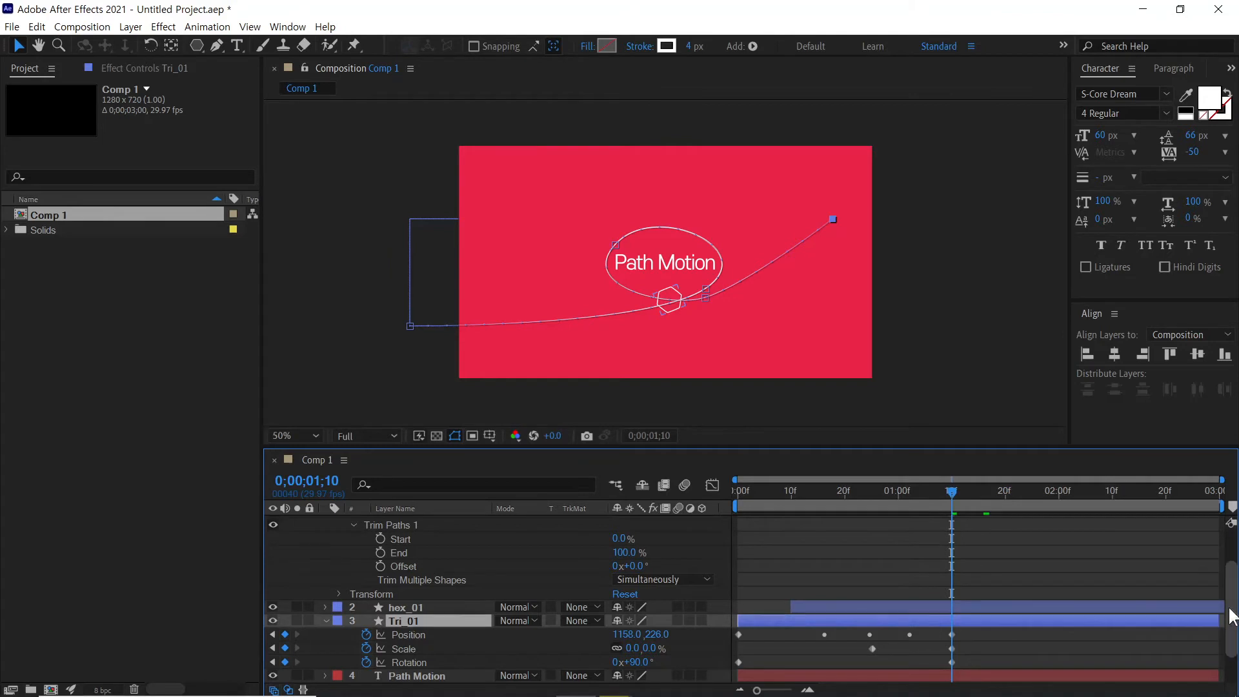
- Turn on keyframing for the Trim Paths End property of line_01 at 0;00;01;10
scroll(1231, 616, "up", 4)
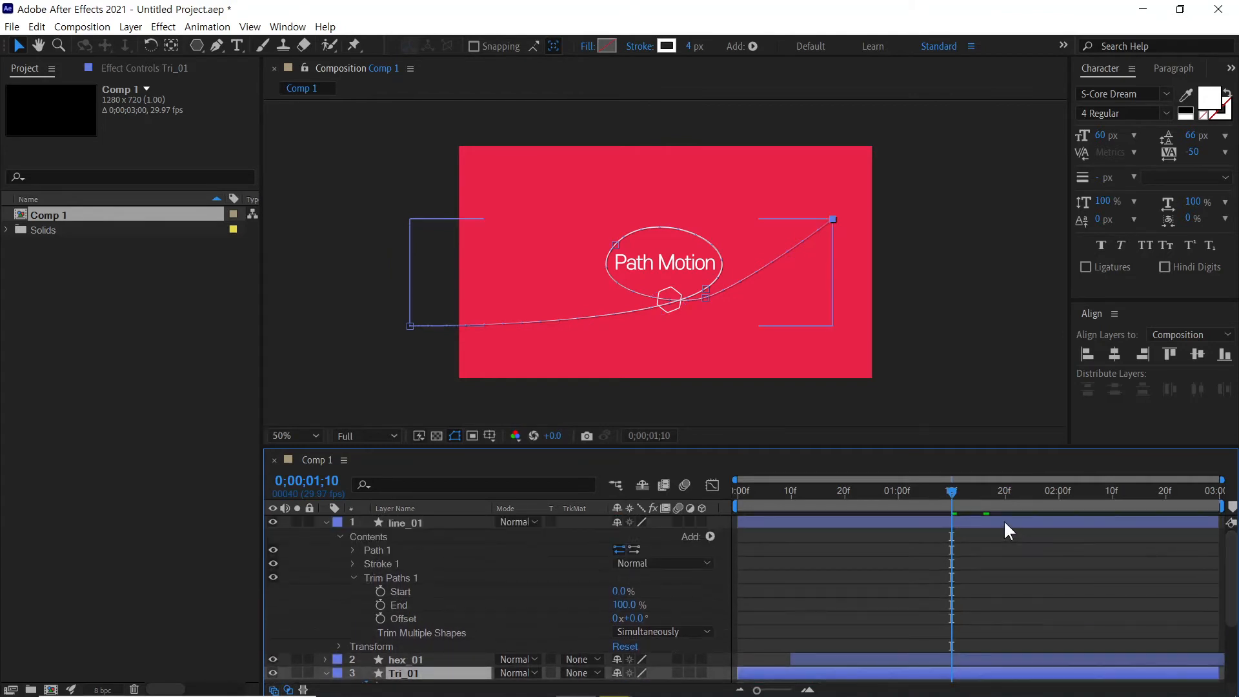
left_click(400, 605)
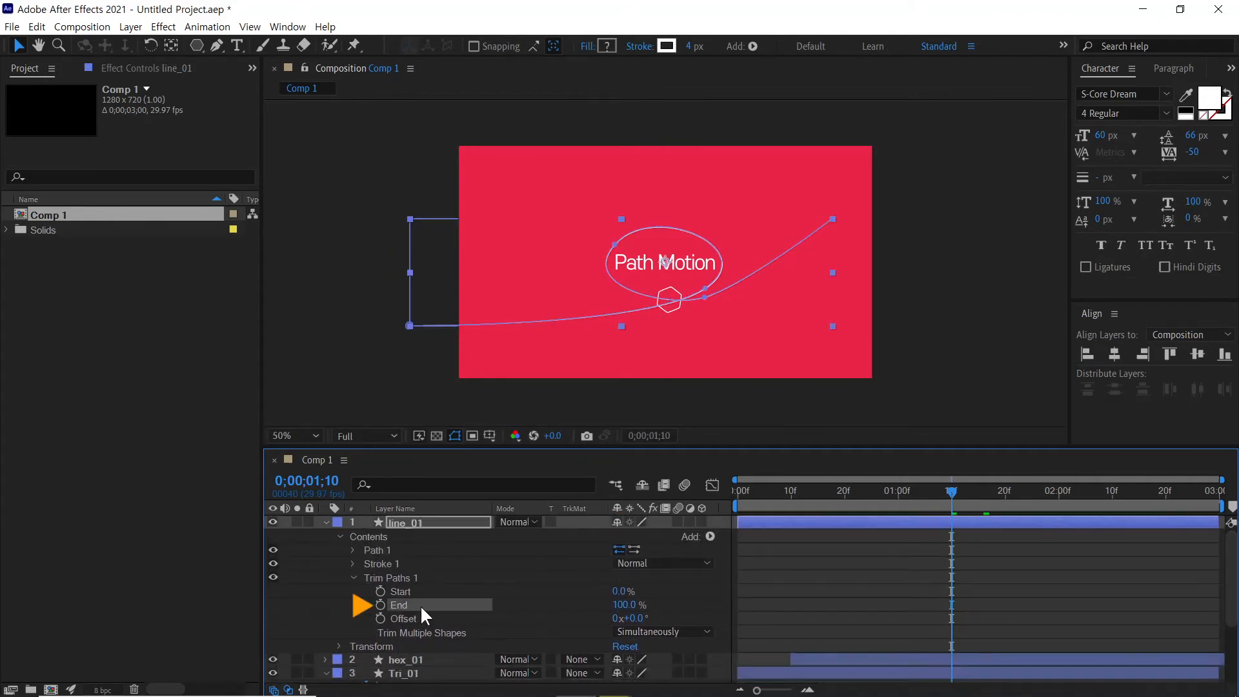
left_click(381, 605)
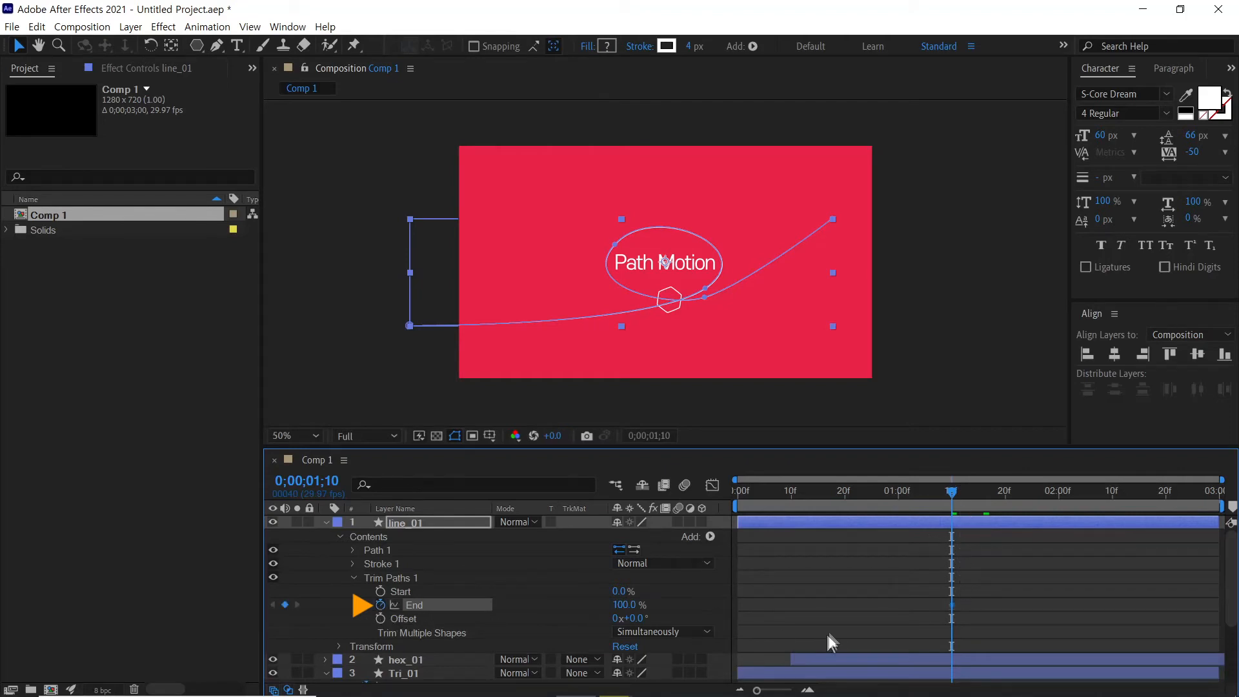
- Keyframe the Trim Paths End value at 0% at the start of the composition, 0;00;00;00
left_click(744, 492)
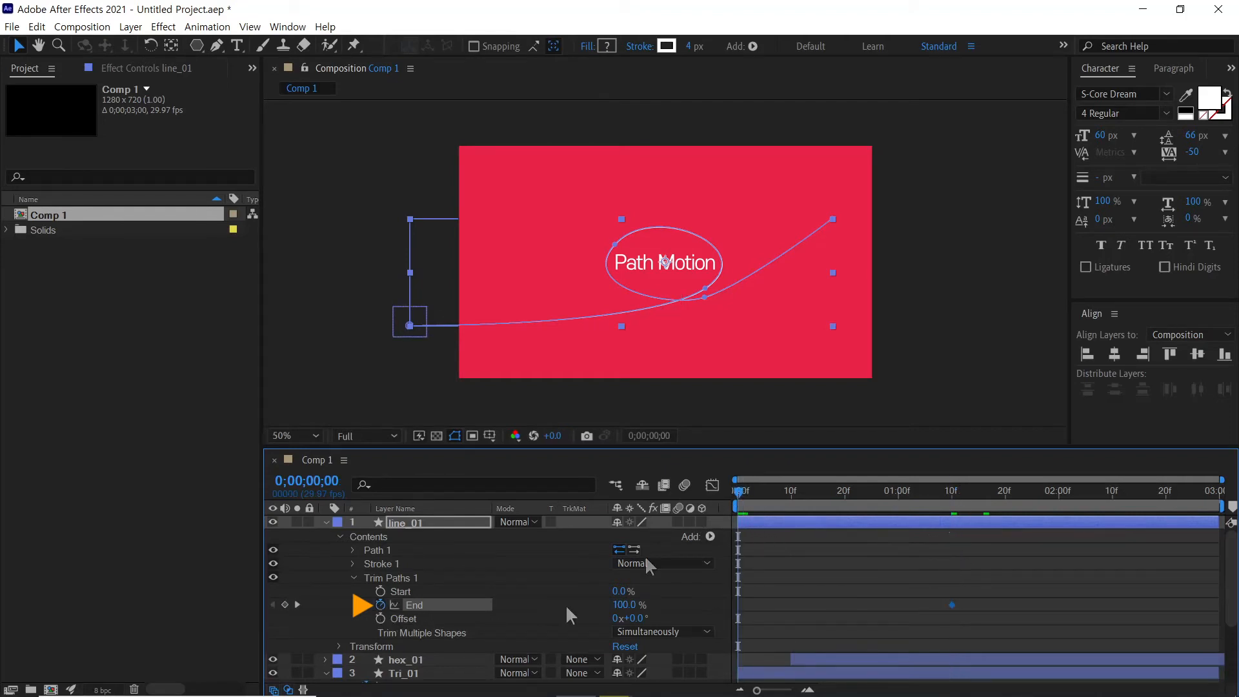
left_click(617, 607)
type("0")
key("Return")
- Turn on keyframing for Trim Paths Start at 0;00;01;10 and set its value to 100%
left_click_drag(751, 494, 949, 498)
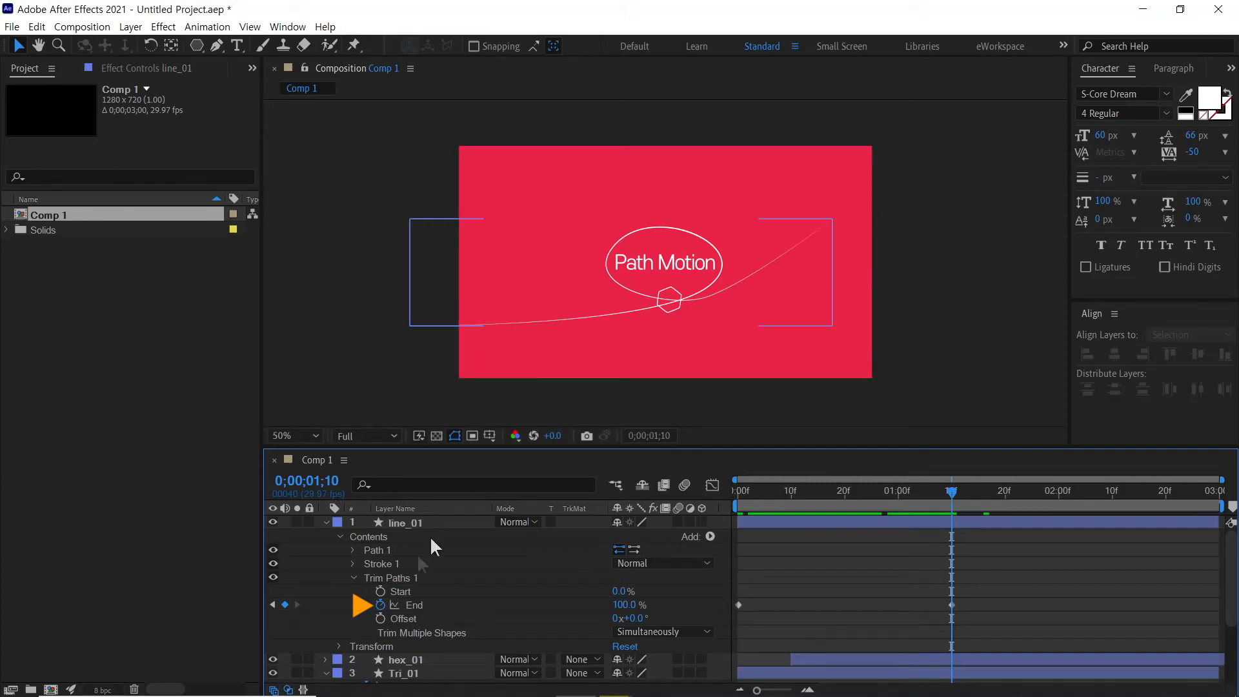
left_click(409, 592)
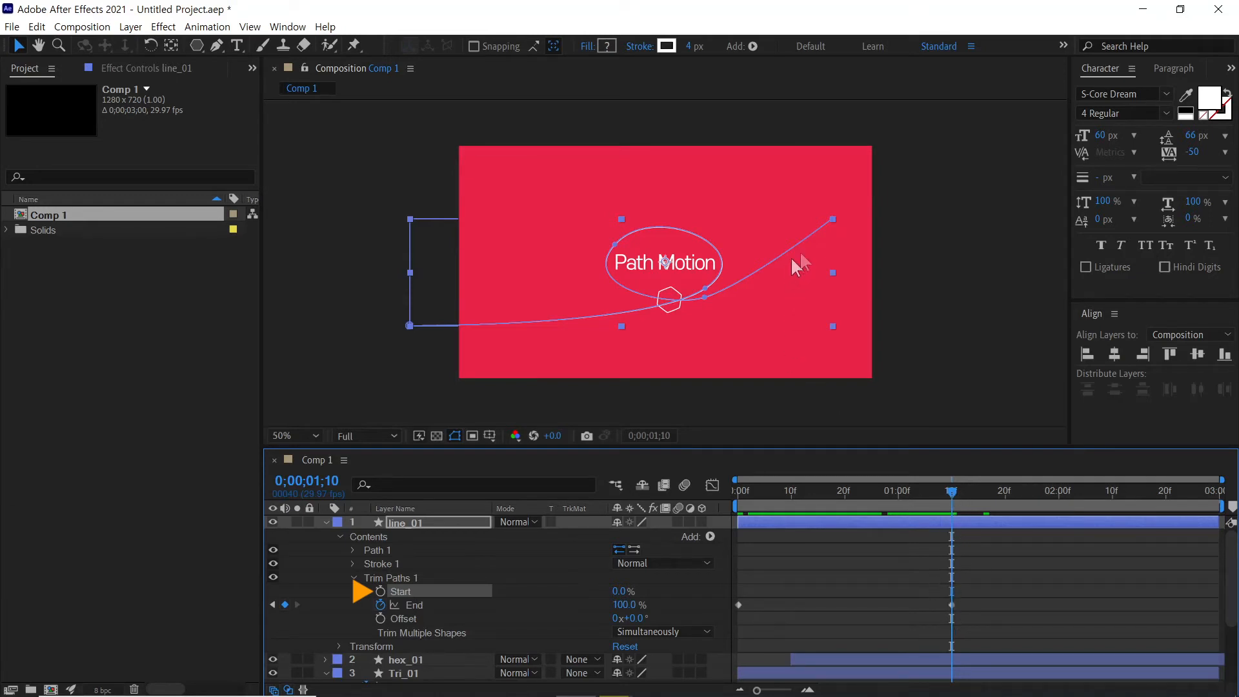
left_click(380, 591)
left_click(621, 591)
type("100")
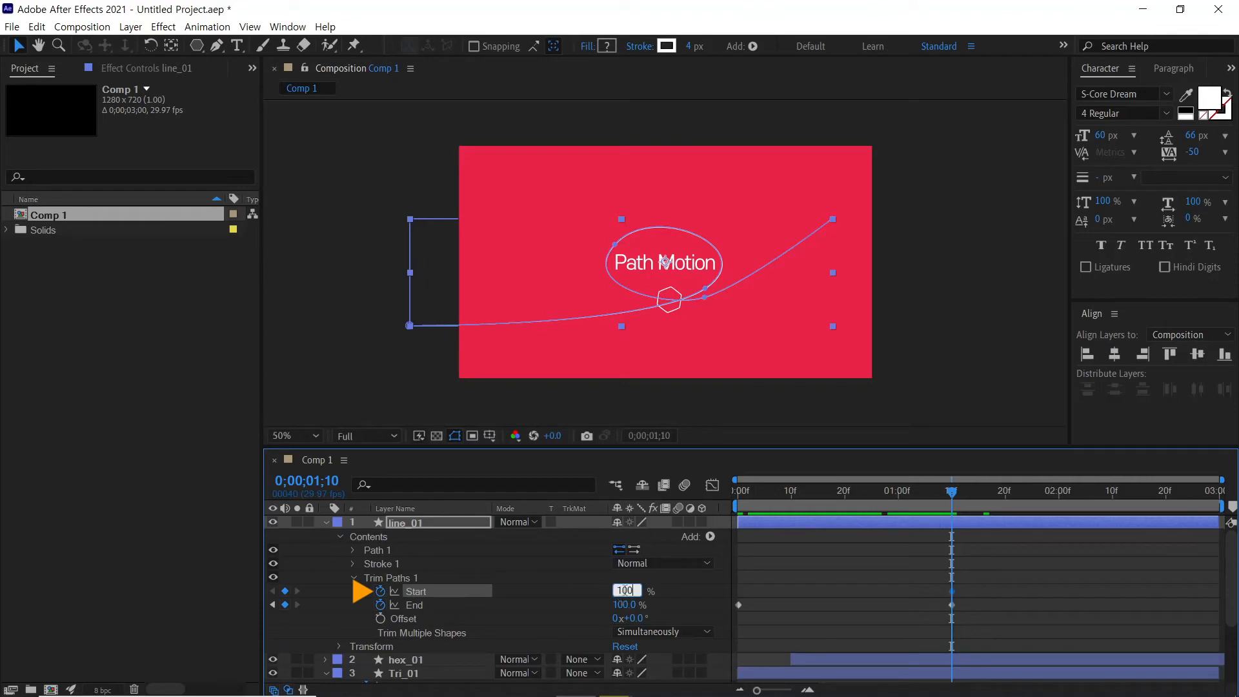
left_click(703, 587)
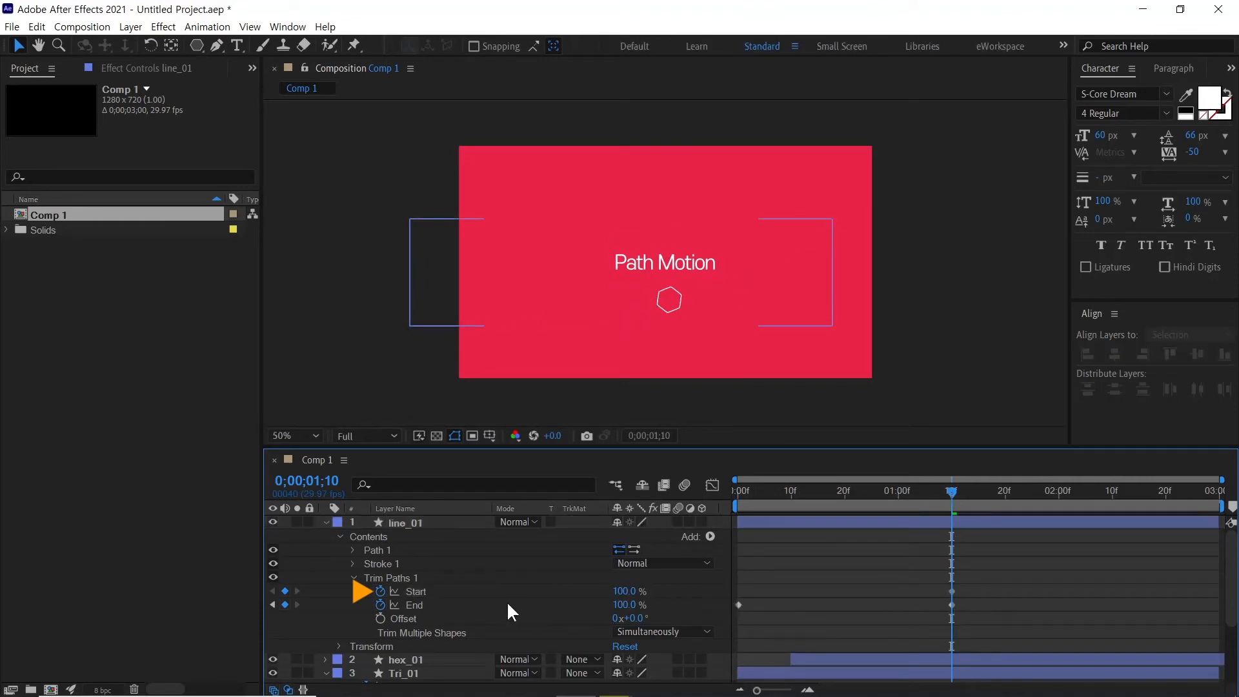
- Keyframe the Trim Paths Start value at 0% at 0;00;00;00
left_click_drag(745, 495, 719, 497)
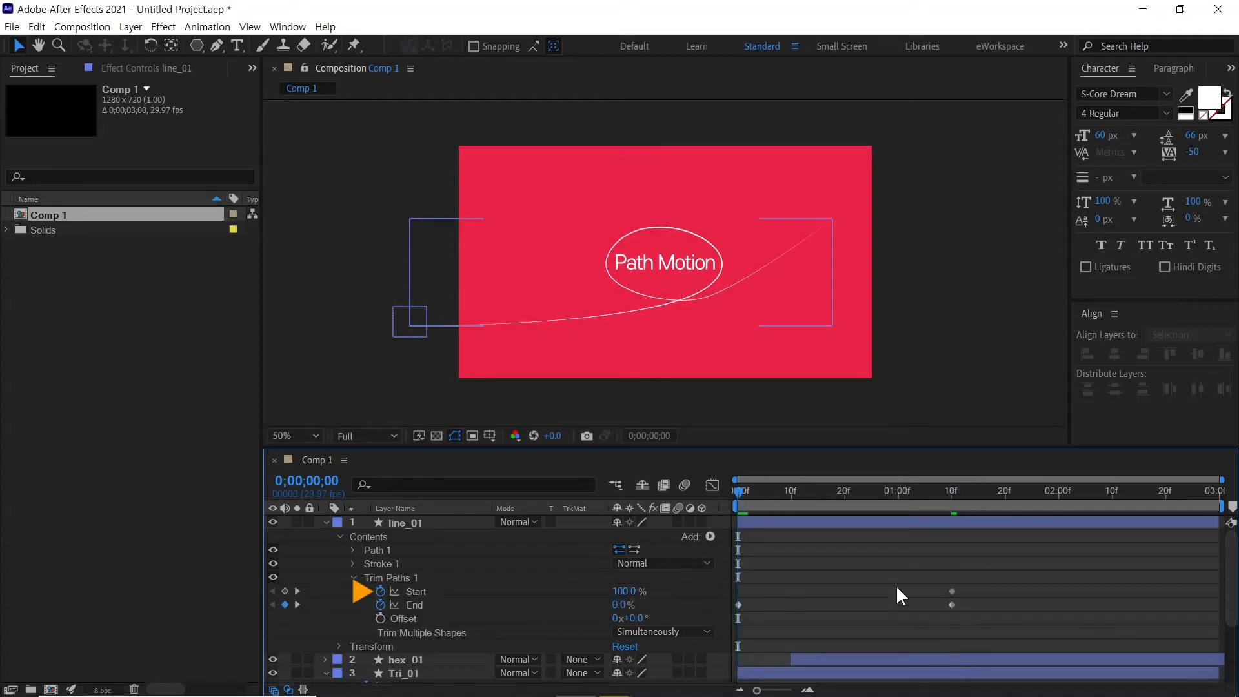
left_click(636, 591)
type("0")
key("Return")
- Scrub through the animation and move the first Trim Paths Start keyframe to 0;00;00;25
left_click(749, 493)
left_click_drag(749, 493, 824, 493)
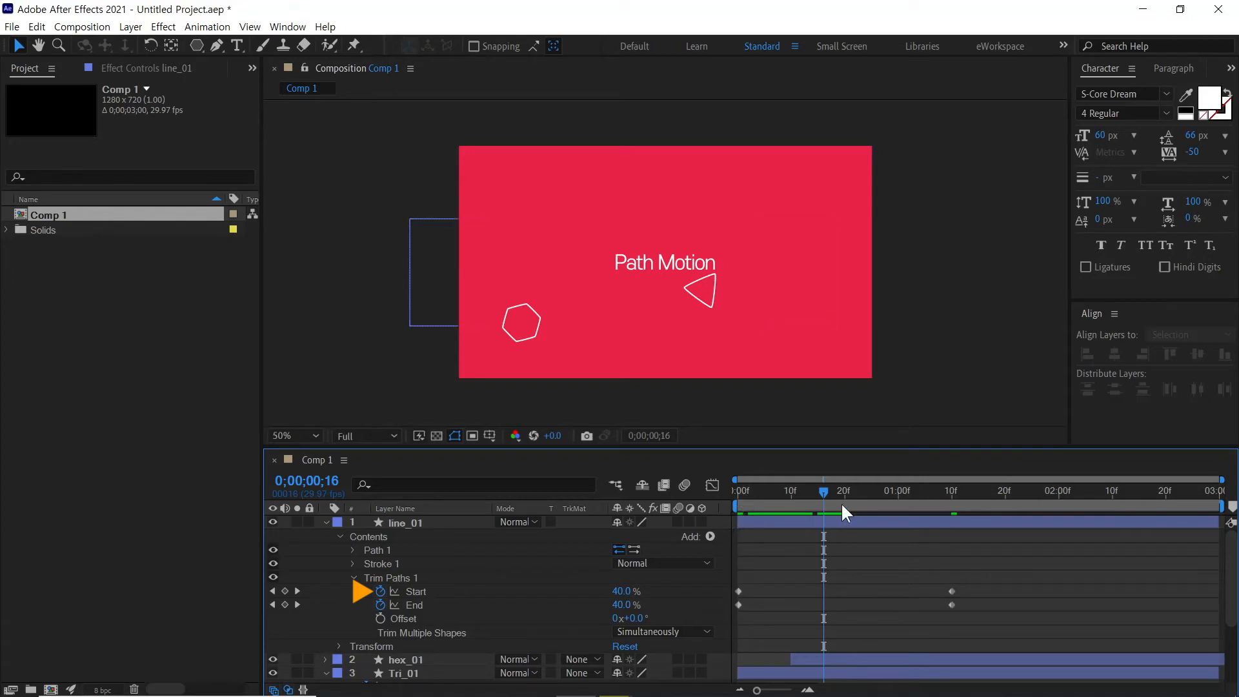
left_click_drag(845, 493, 871, 501)
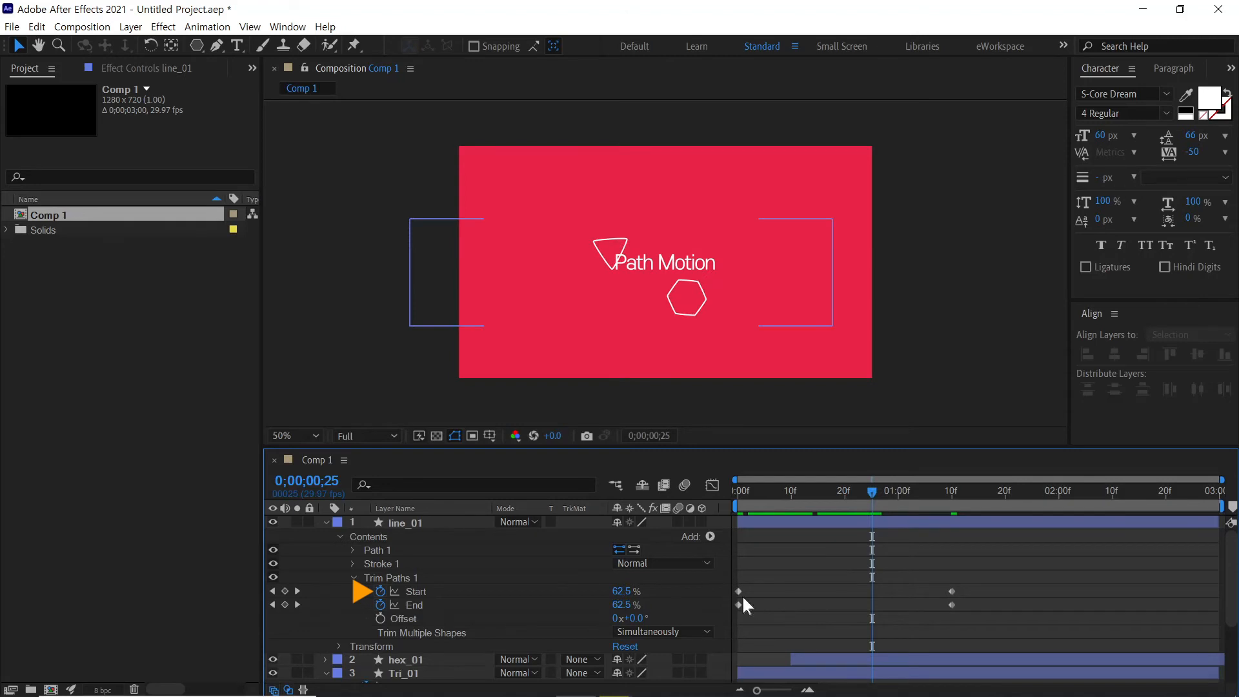
left_click_drag(738, 589, 874, 604)
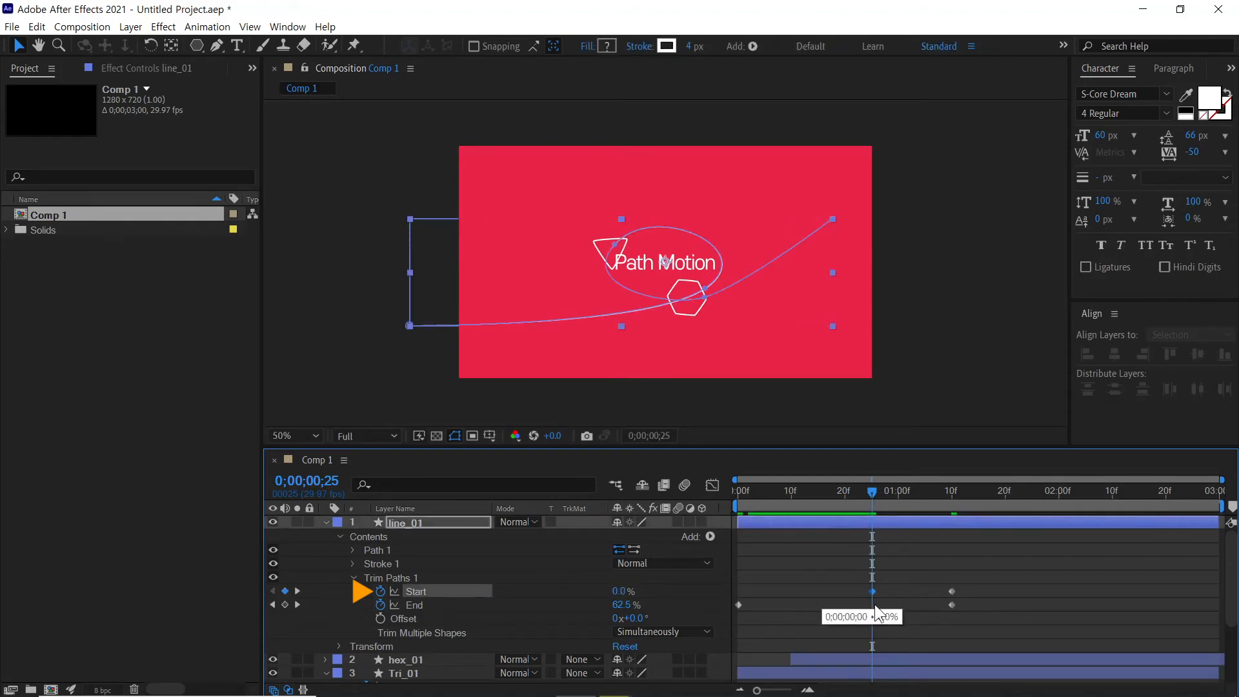
- Scrub and play the composition from the start to check how the line_01 trim animation follows the shapes
left_click(877, 609)
left_click_drag(738, 493, 964, 509)
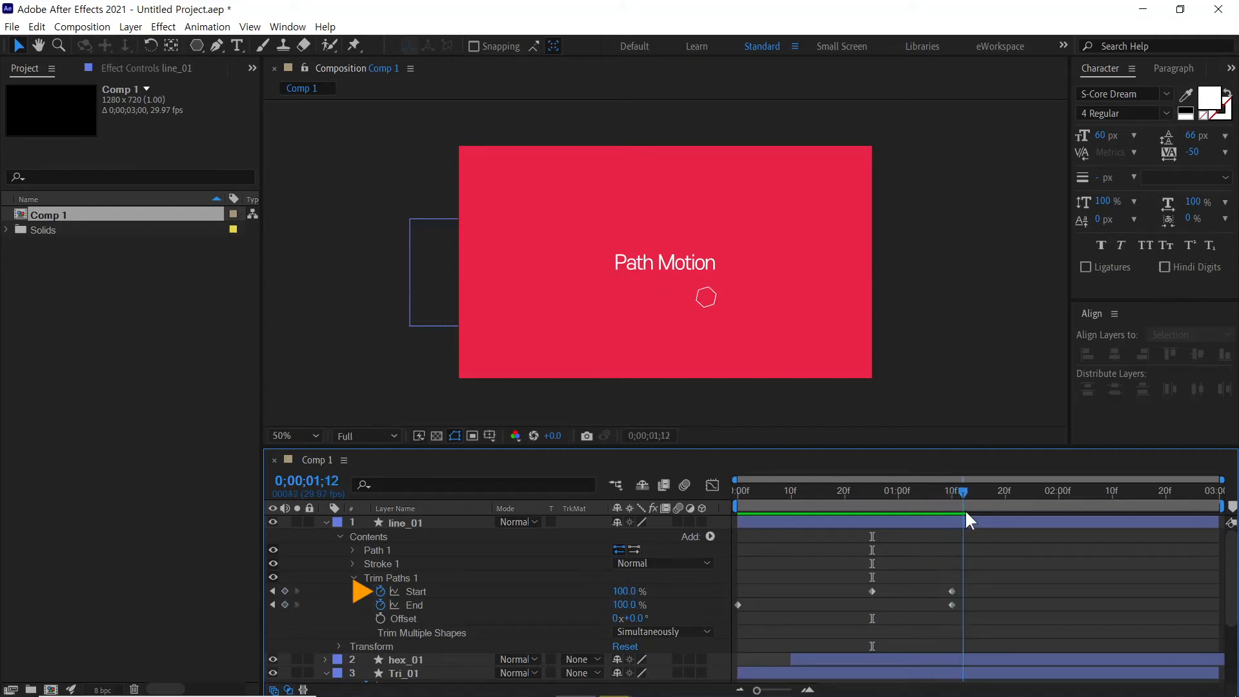
key("Home")
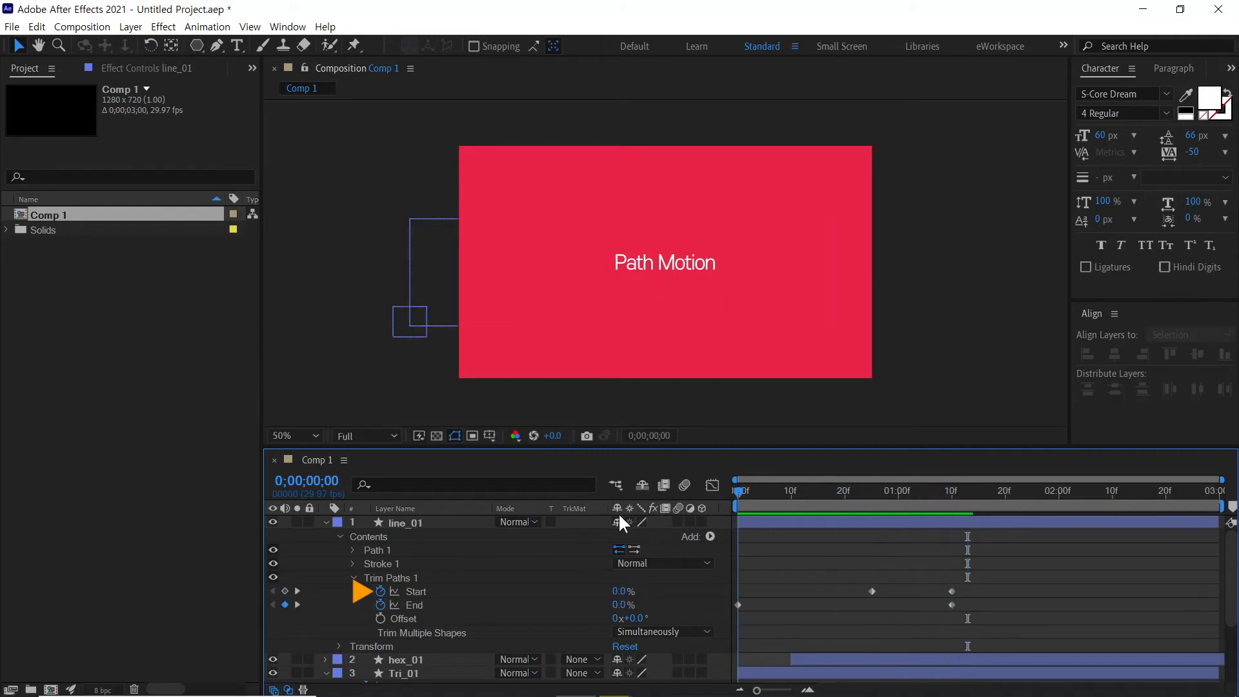
key("space")
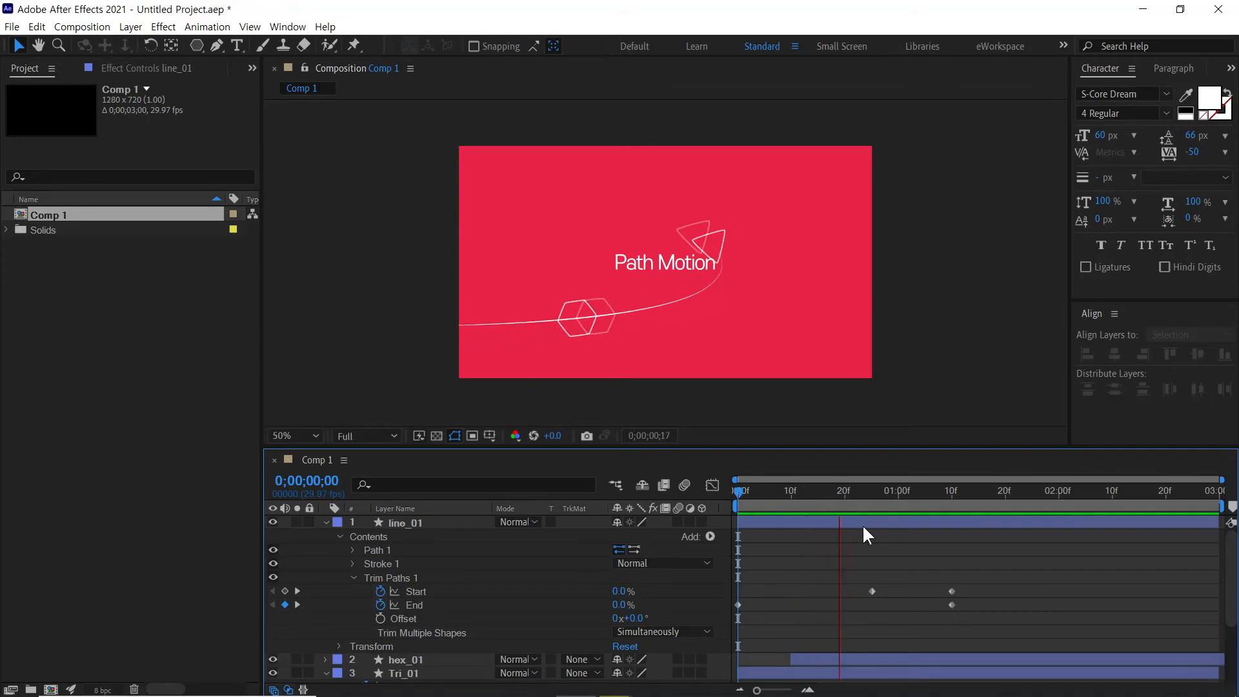
key("space")
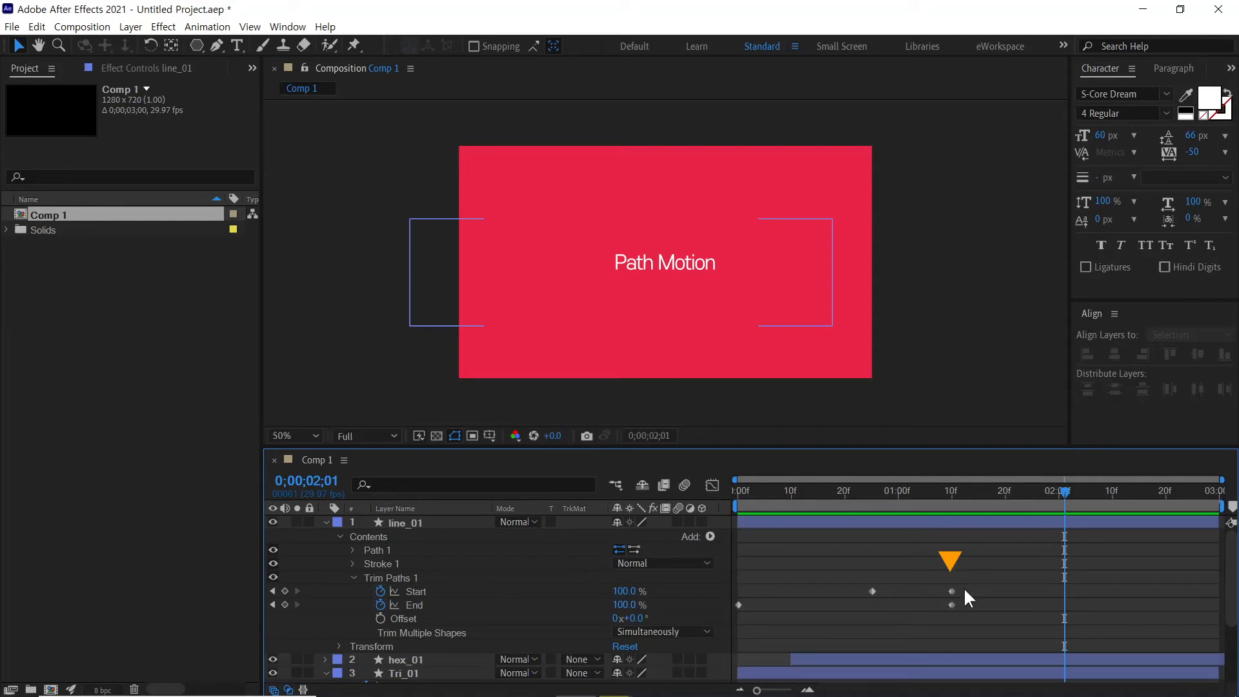
- Apply Easy Ease In to the last Trim Paths Start and End keyframes of line_01 and scrub through the result
left_click_drag(962, 586, 927, 618)
key("shift+F9")
key("shift+F9")
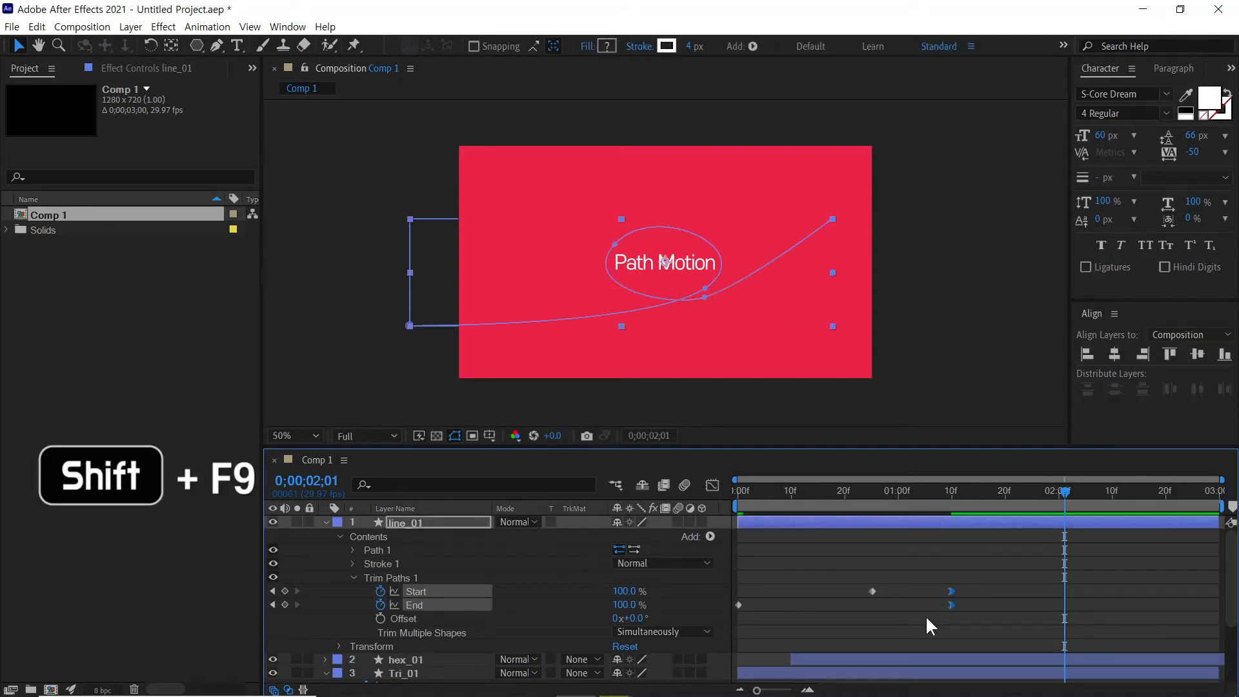
left_click(905, 578)
left_click_drag(748, 491, 898, 502)
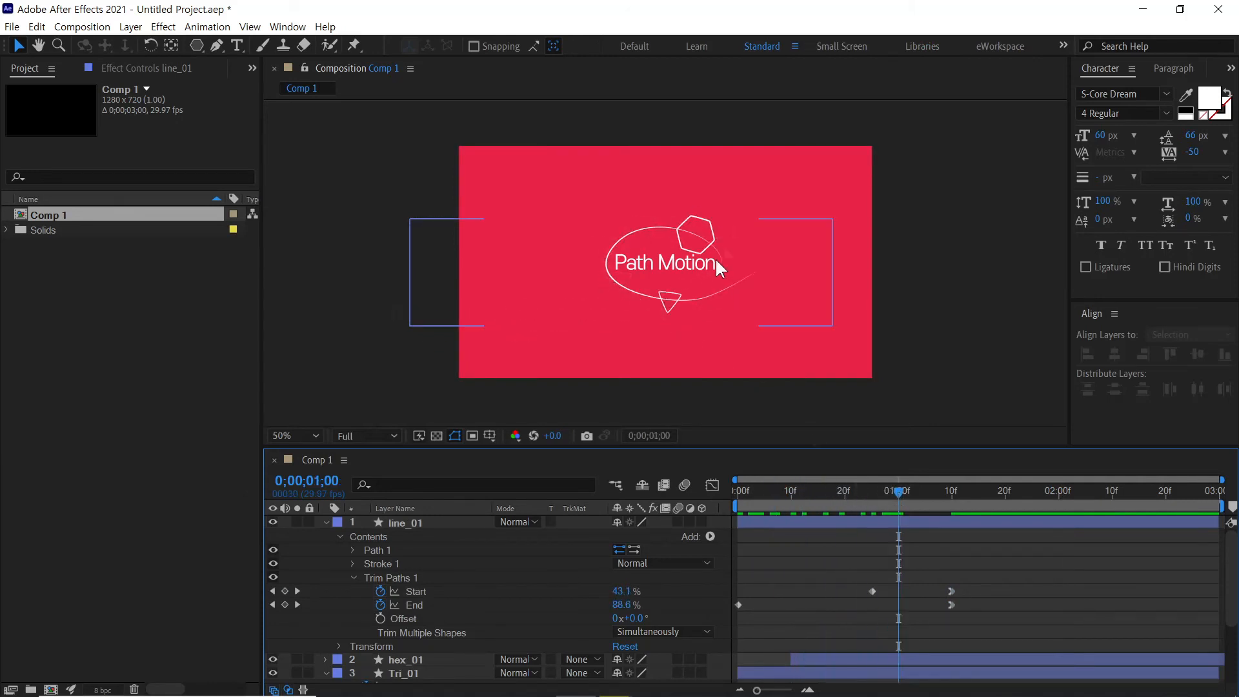
- Duplicate the line_01 layer and move the copy slightly up and left of the original line in the composition
left_click(327, 523)
left_click(395, 523)
key("ctrl+d")
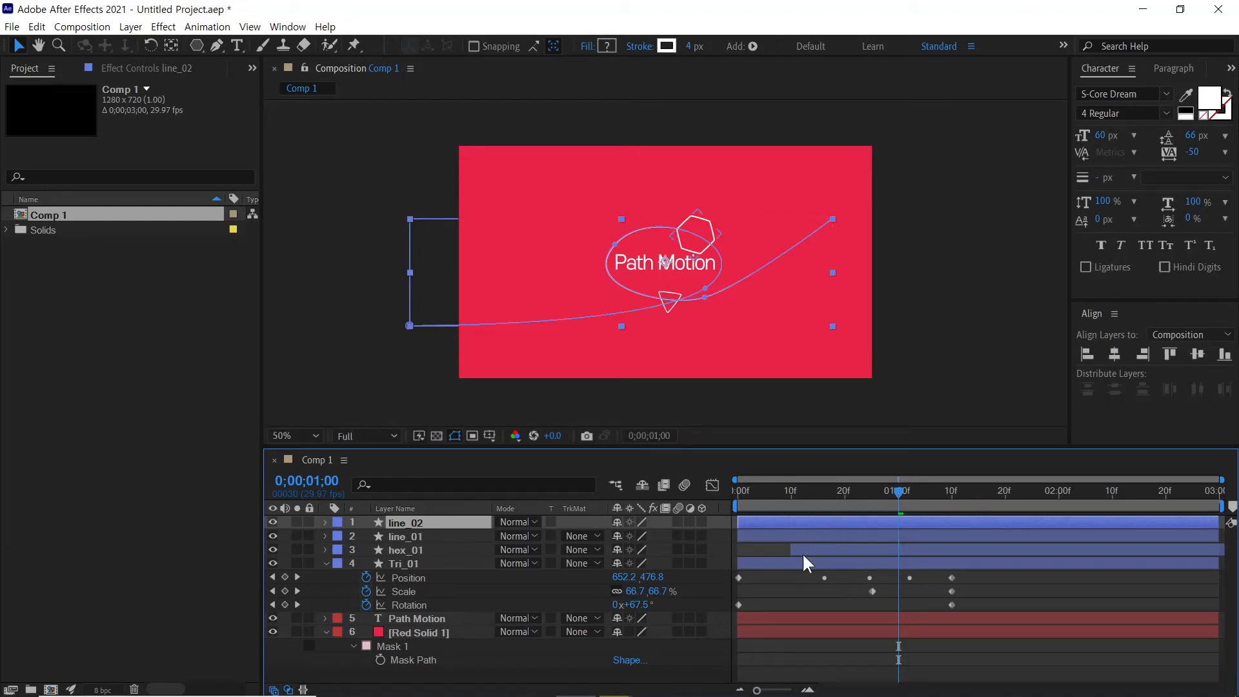
scroll(684, 280, "up", 1)
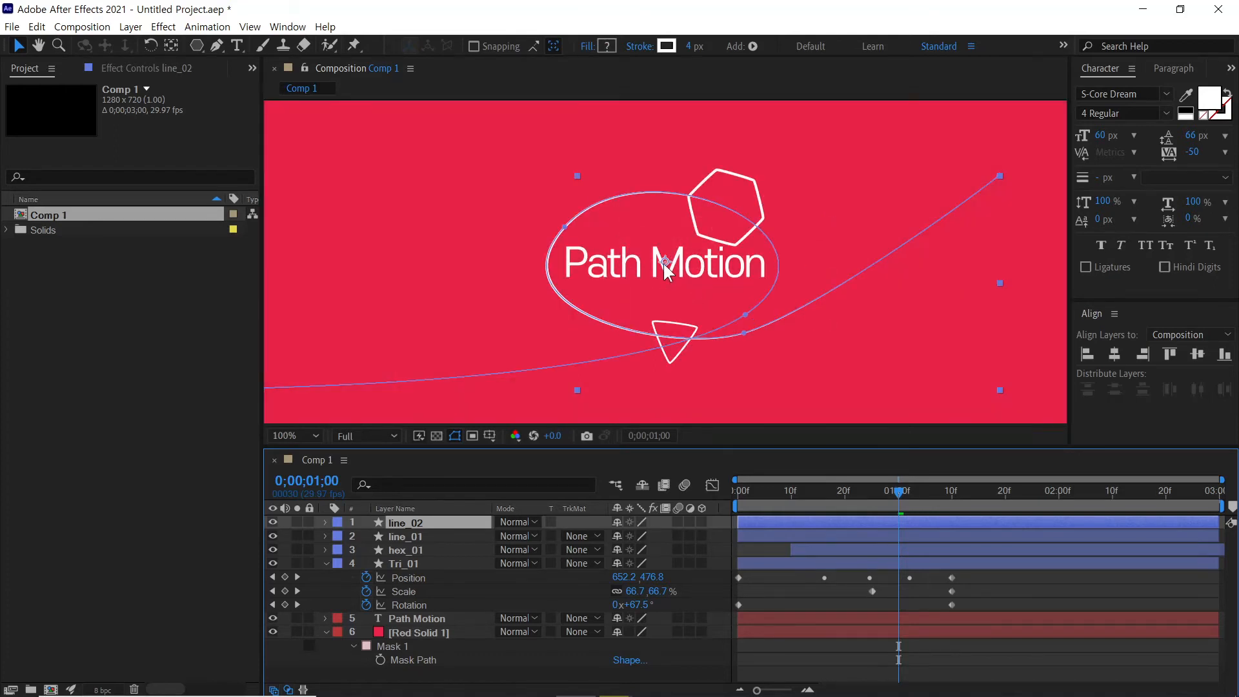
left_click_drag(664, 262, 662, 253)
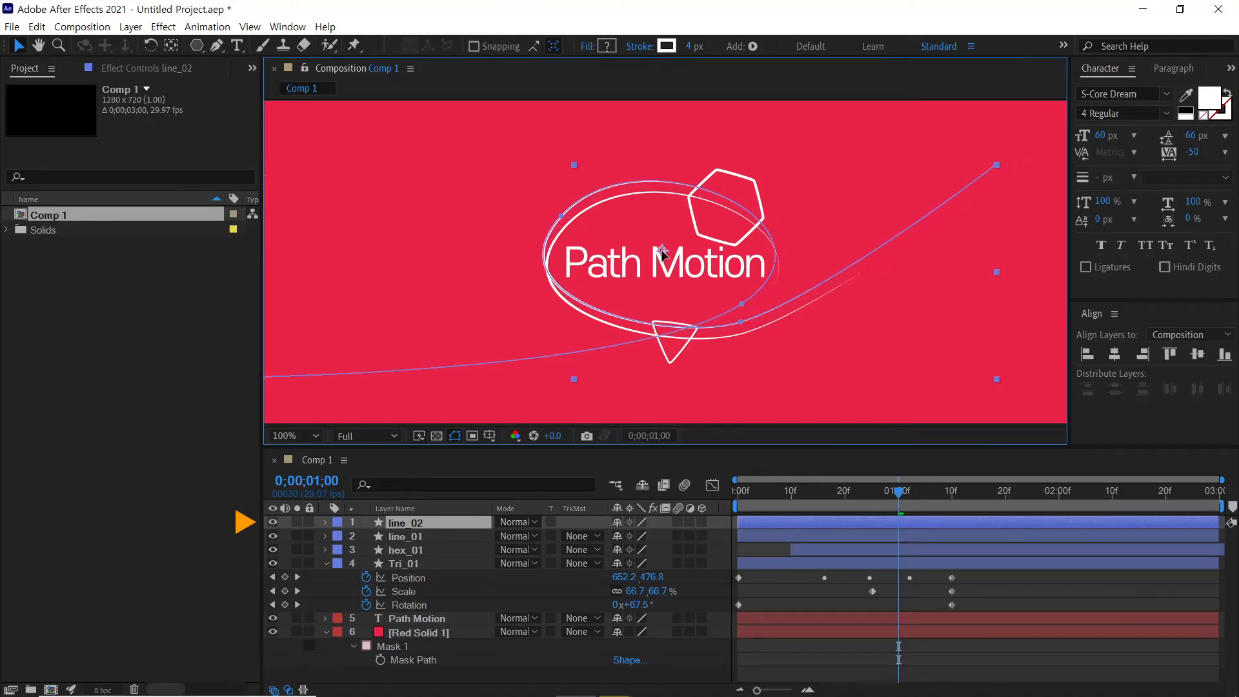
key("comma")
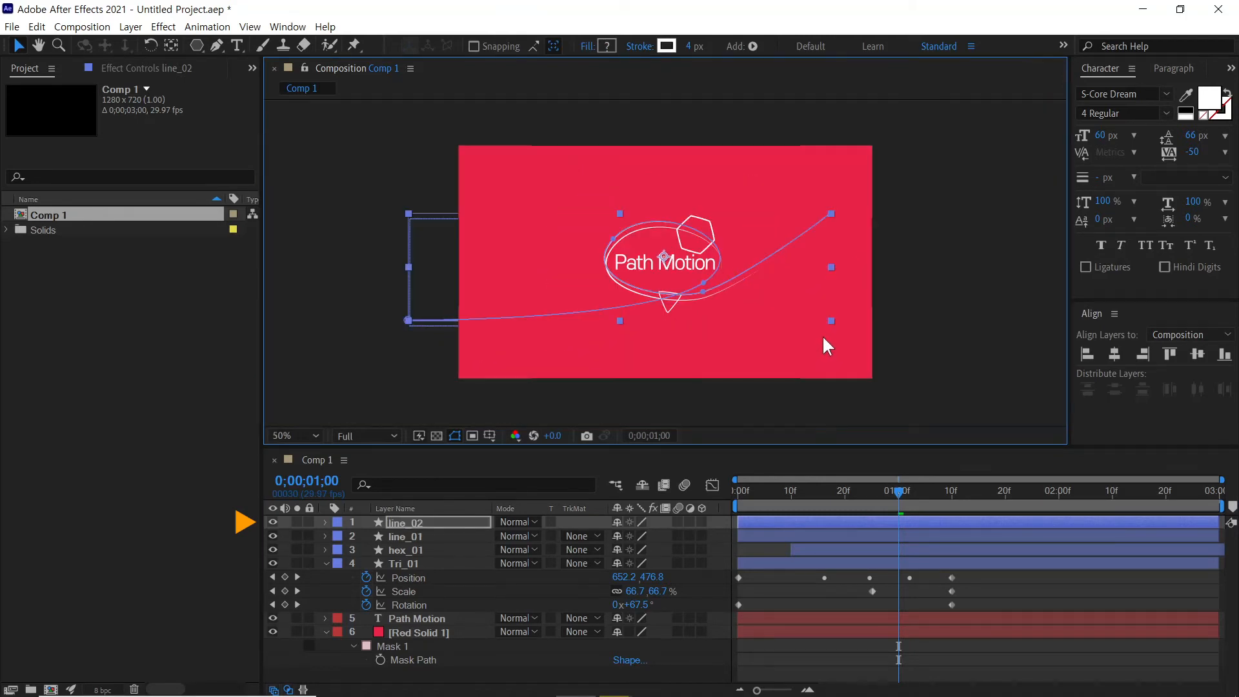
- Shift the line_02 layer in time to start at about 0;00;00;05
left_click_drag(741, 494, 813, 494)
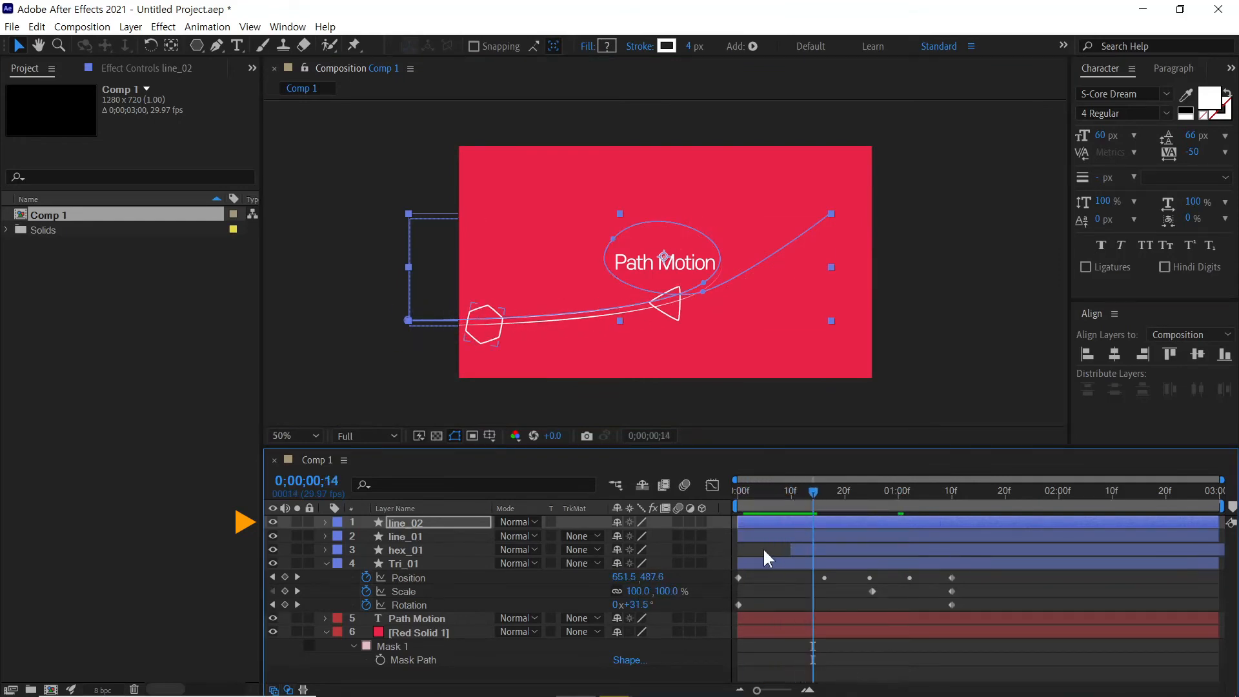
left_click(762, 547)
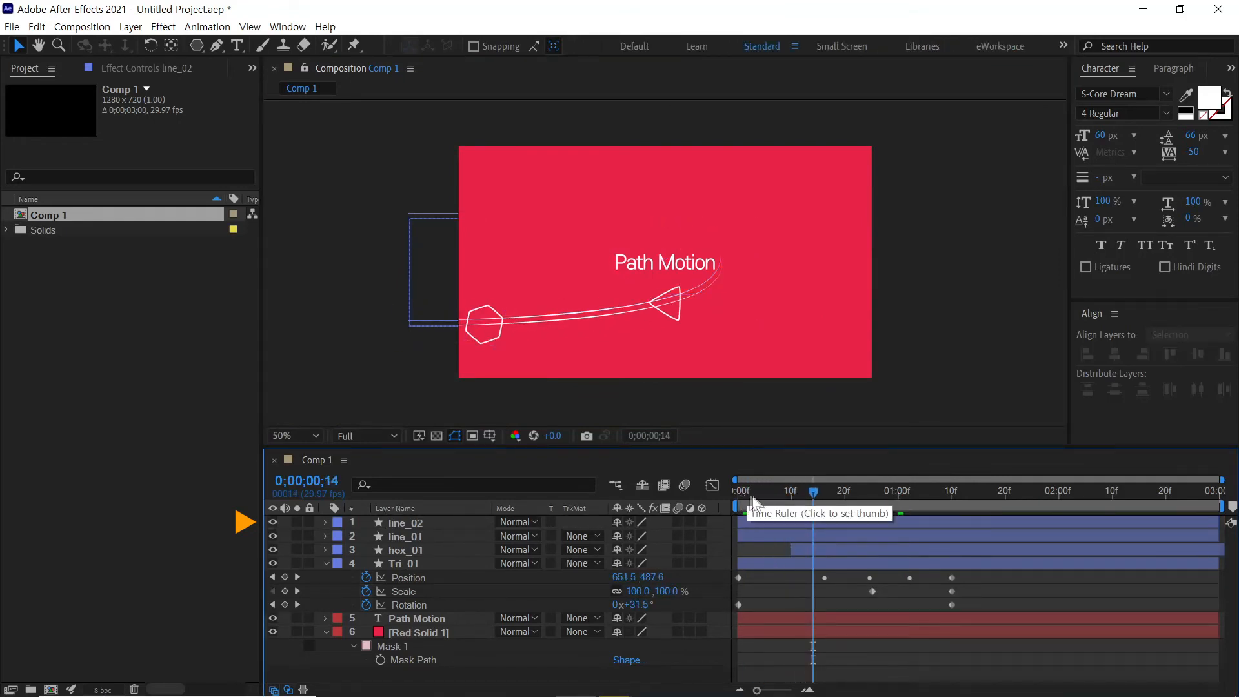
left_click_drag(761, 520, 777, 521)
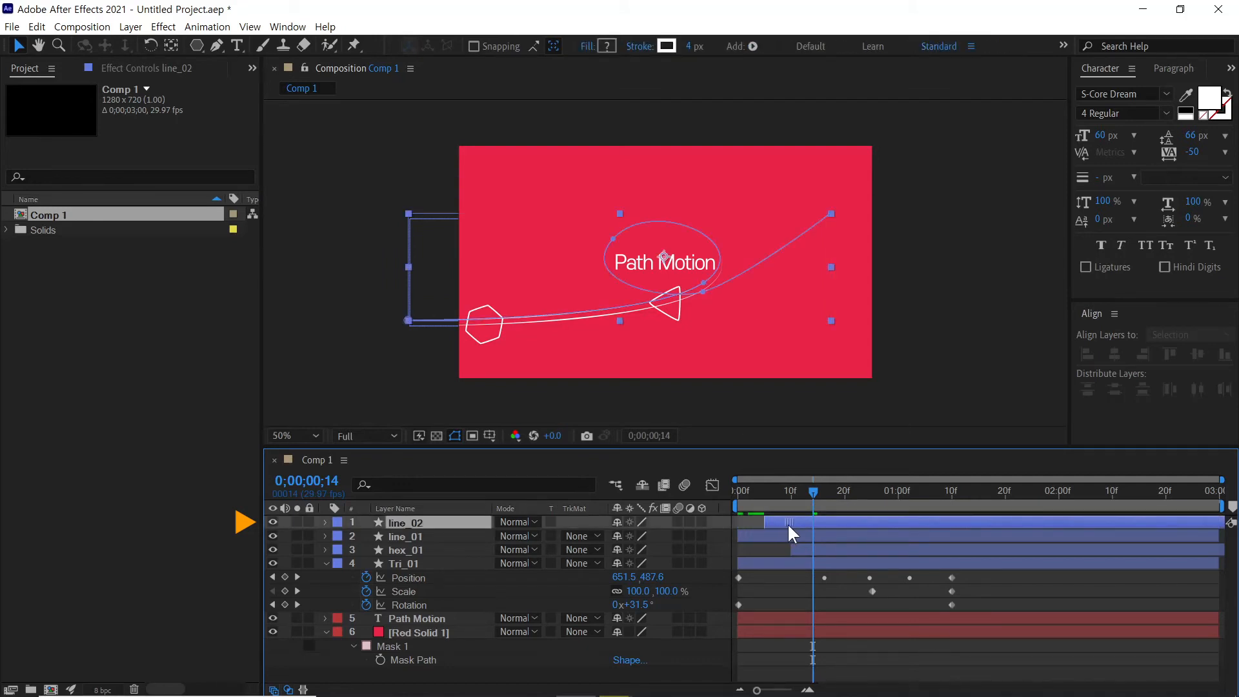
- Scrub and play the composition to check the timing of the two trailing lines
left_click(766, 491)
left_click_drag(759, 493, 813, 501)
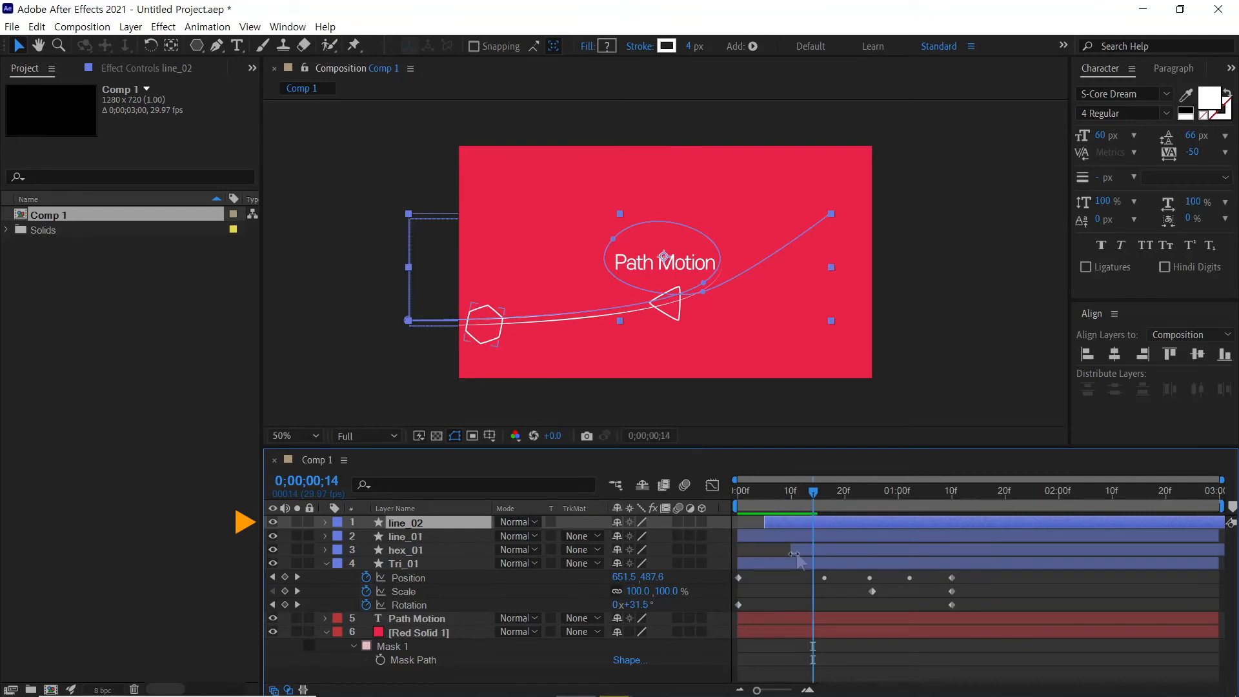
left_click(758, 520)
left_click_drag(763, 496, 700, 517)
key("space")
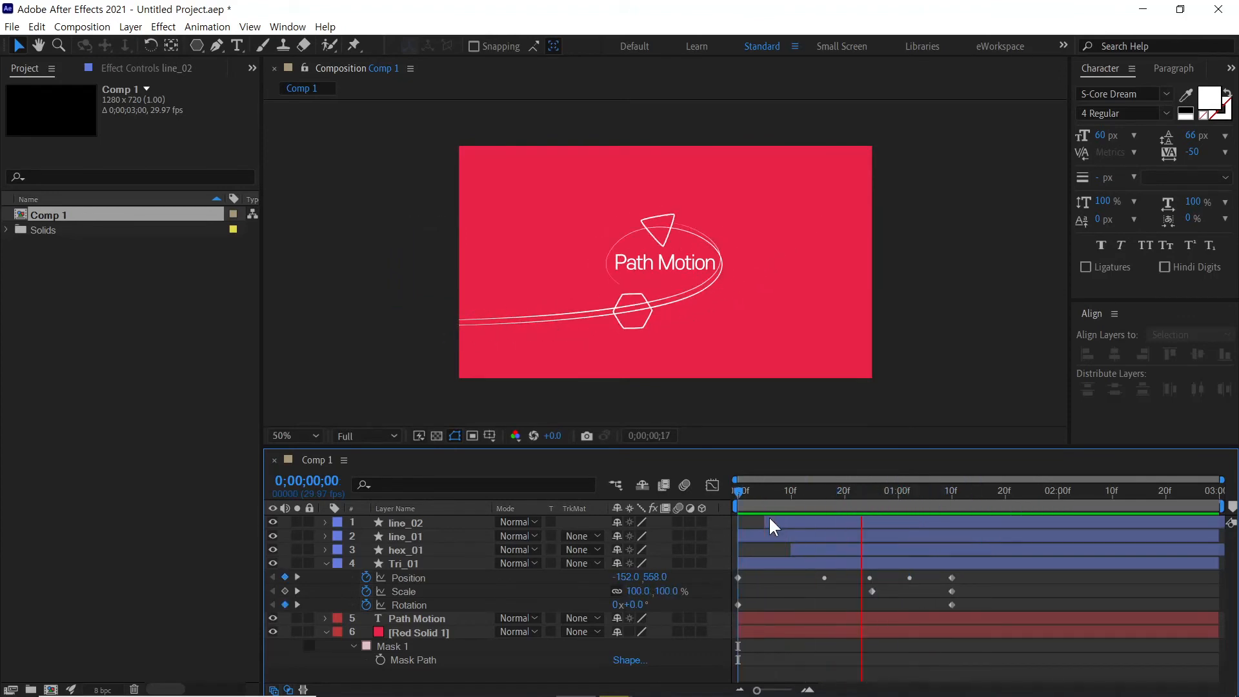
key("space")
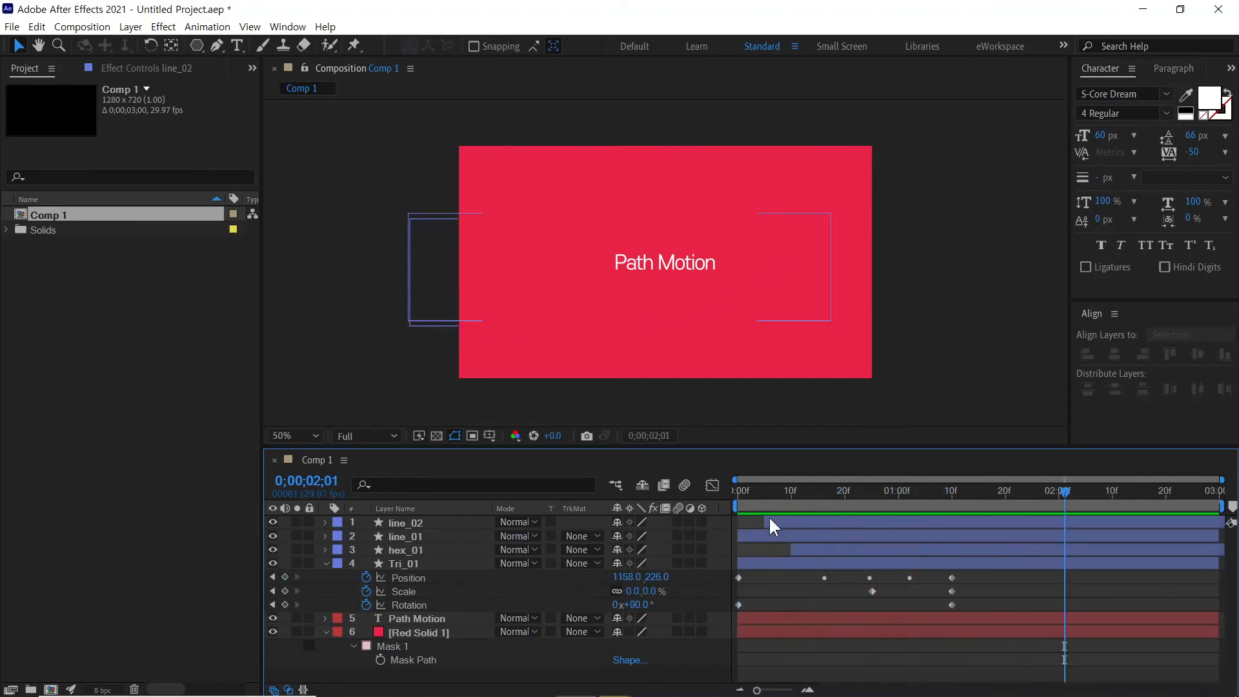
left_click_drag(744, 490, 919, 498)
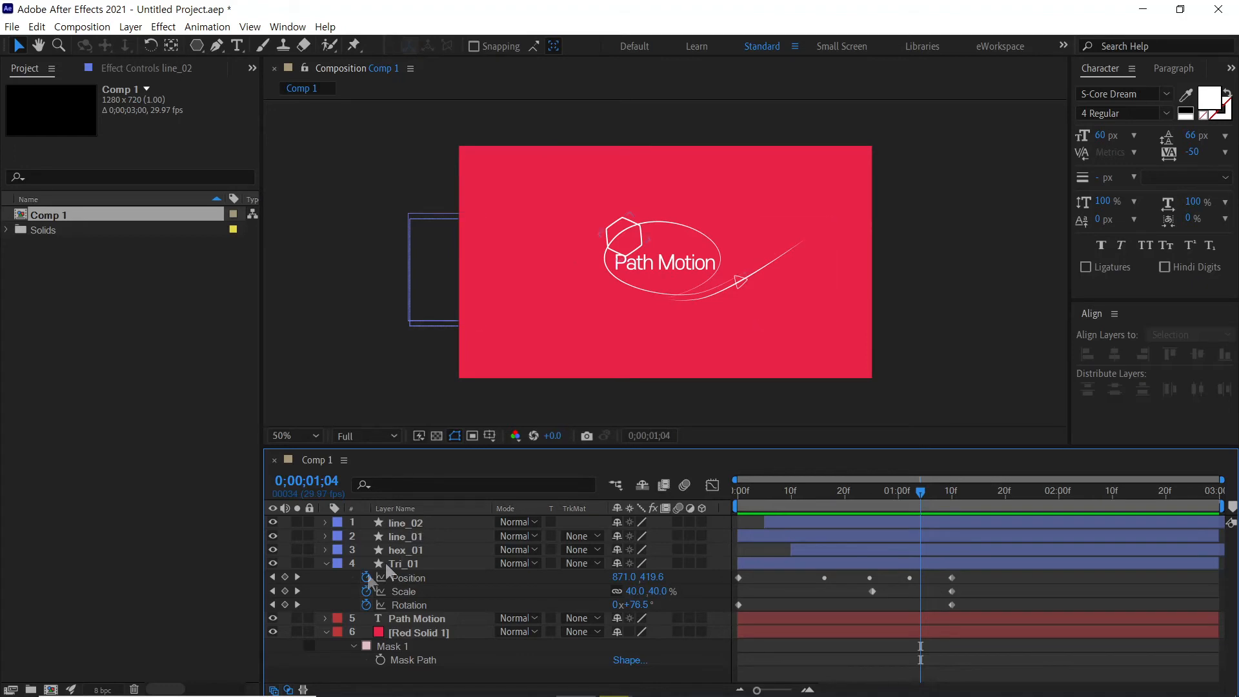
- Keyframe the Path Motion text's Position from -330.0, 383.4 at 0;00;00;00 to its existing centered place at 0;00;00;20
left_click(326, 563)
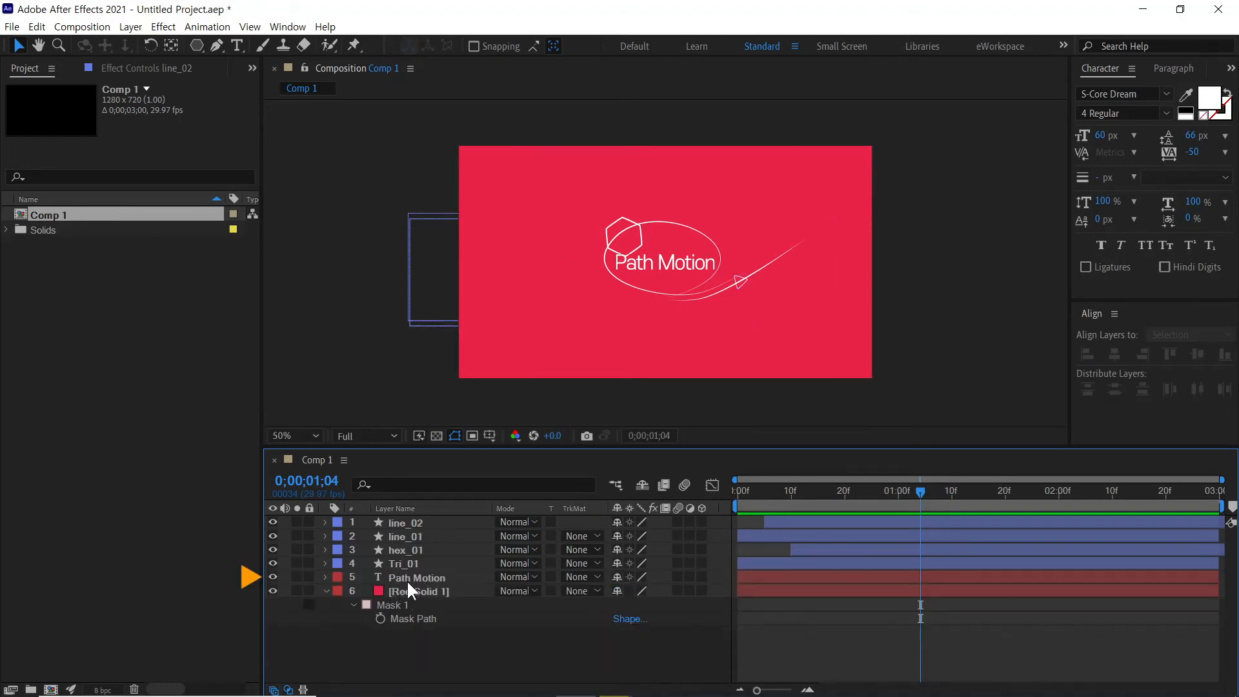
left_click(435, 578)
key("p")
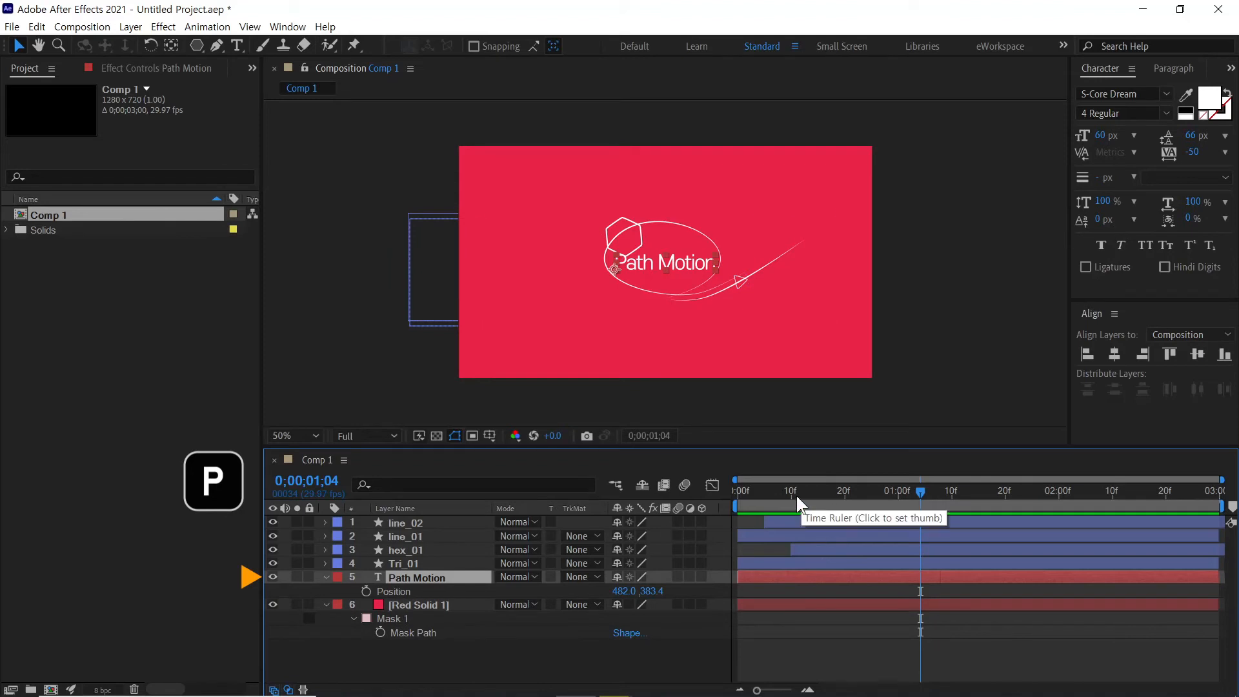
left_click(740, 495)
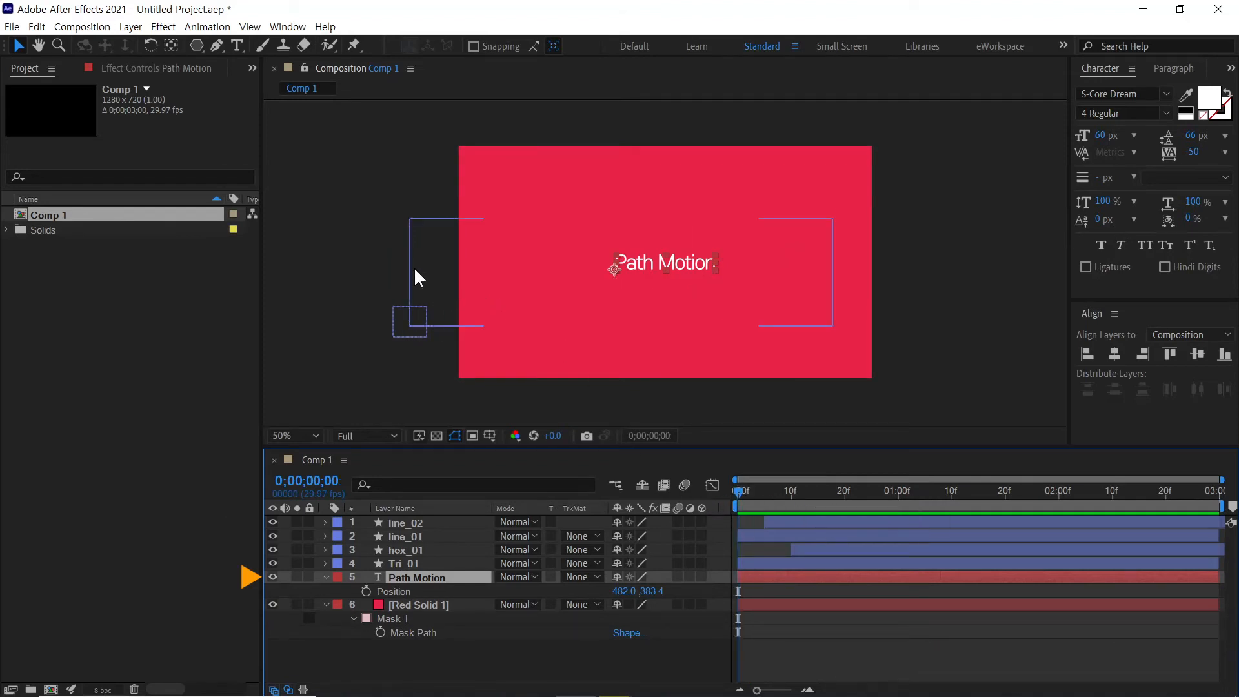
left_click(843, 490)
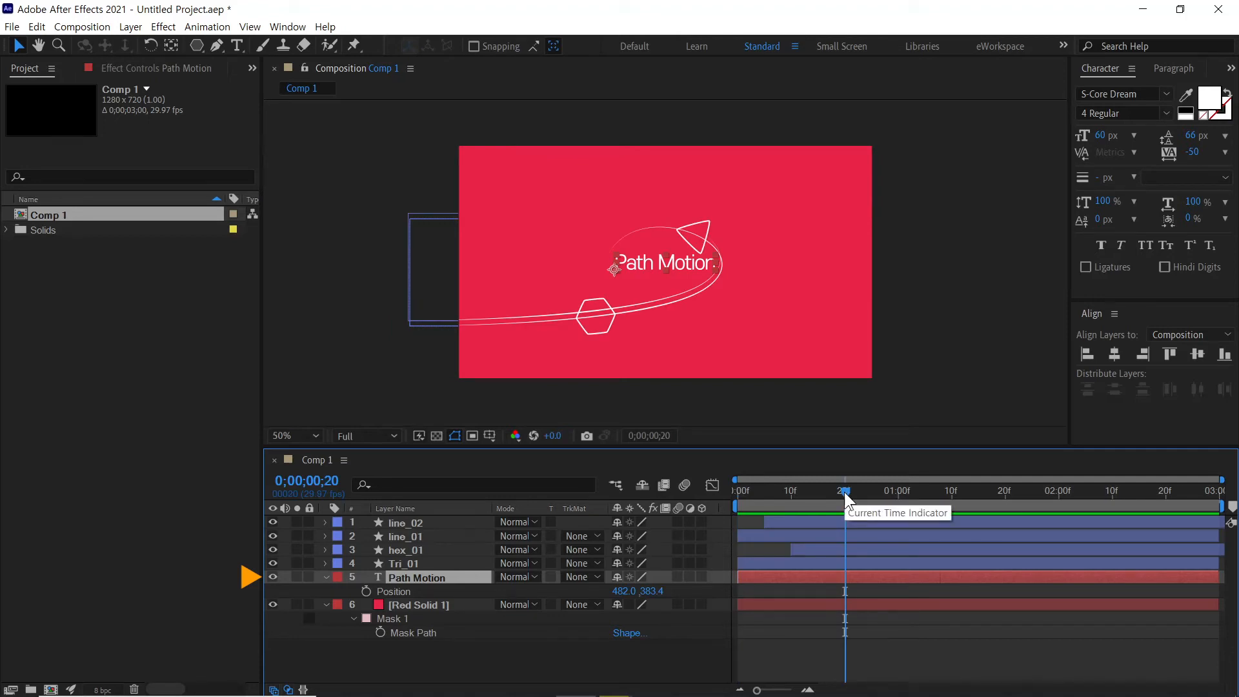
left_click(365, 591)
left_click_drag(746, 489, 724, 490)
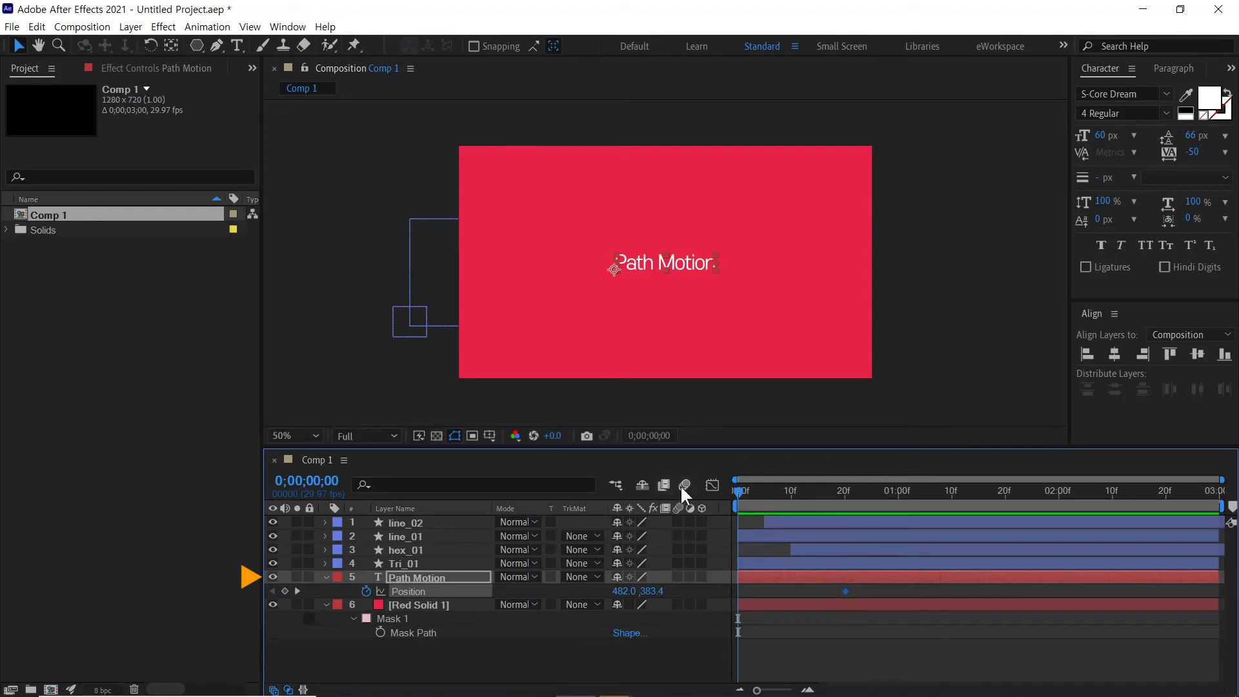
left_click_drag(695, 270, 437, 271)
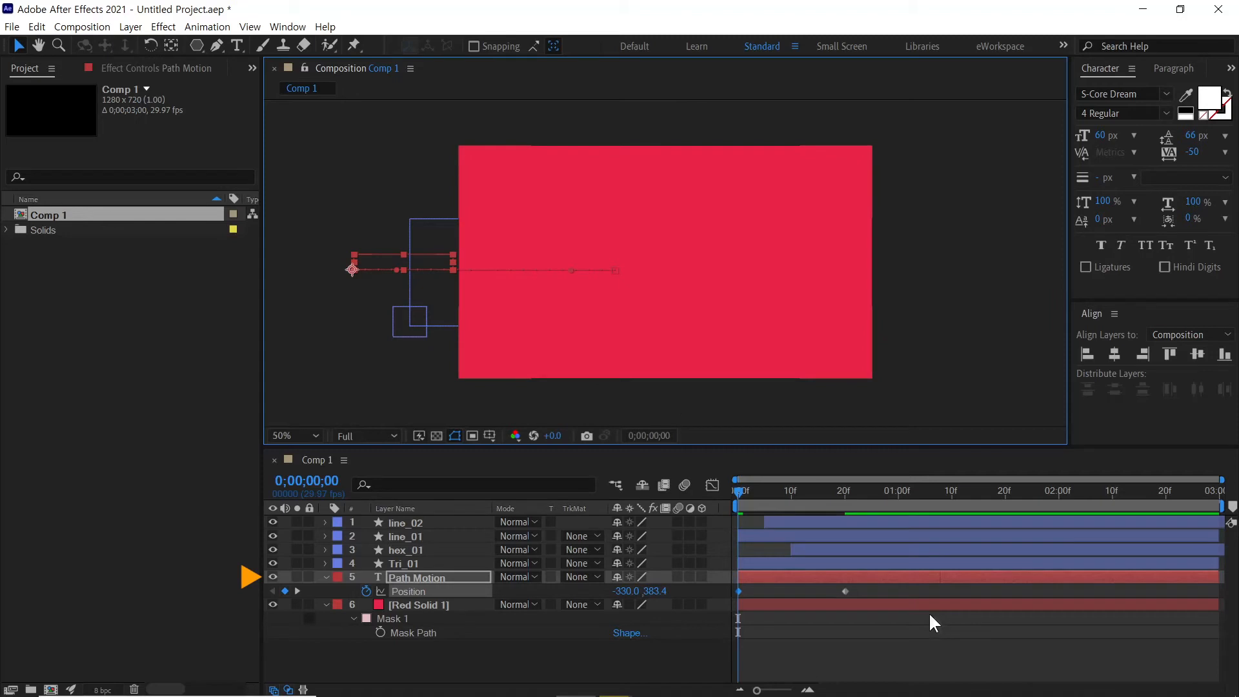
- Apply Easy Ease In to the text's Position keyframe at 0;00;00;20 and preview the slide-in
left_click_drag(861, 586, 832, 602)
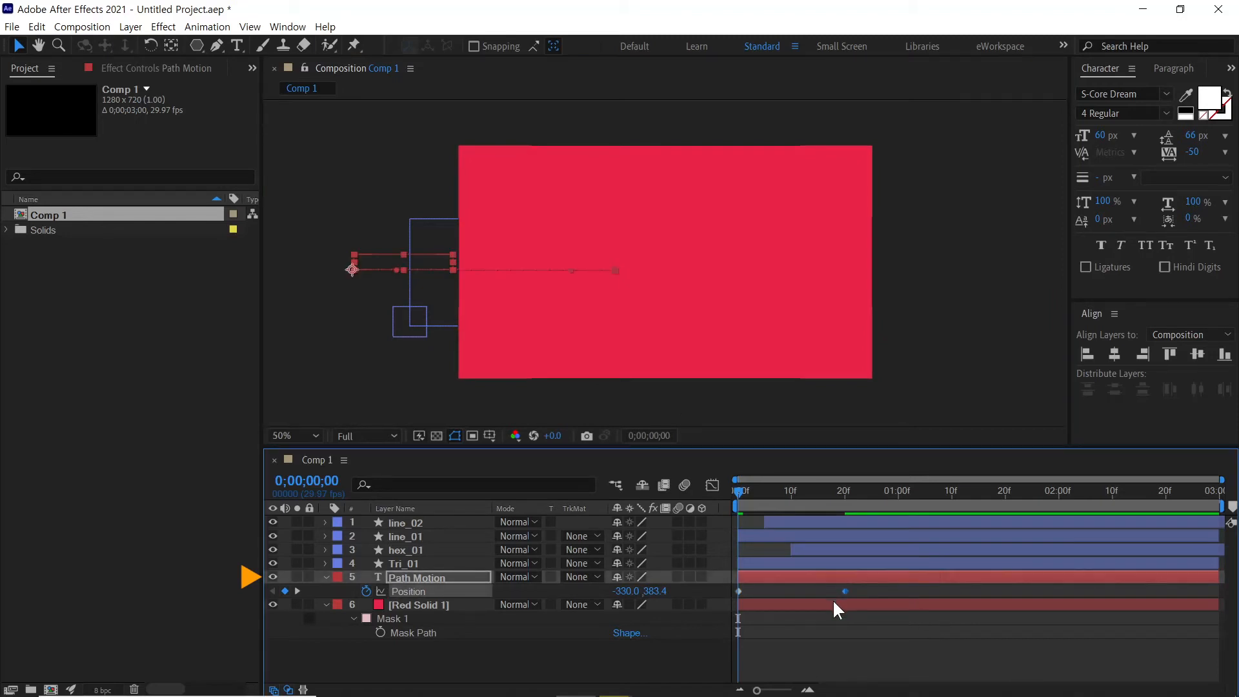
key("shift+F9")
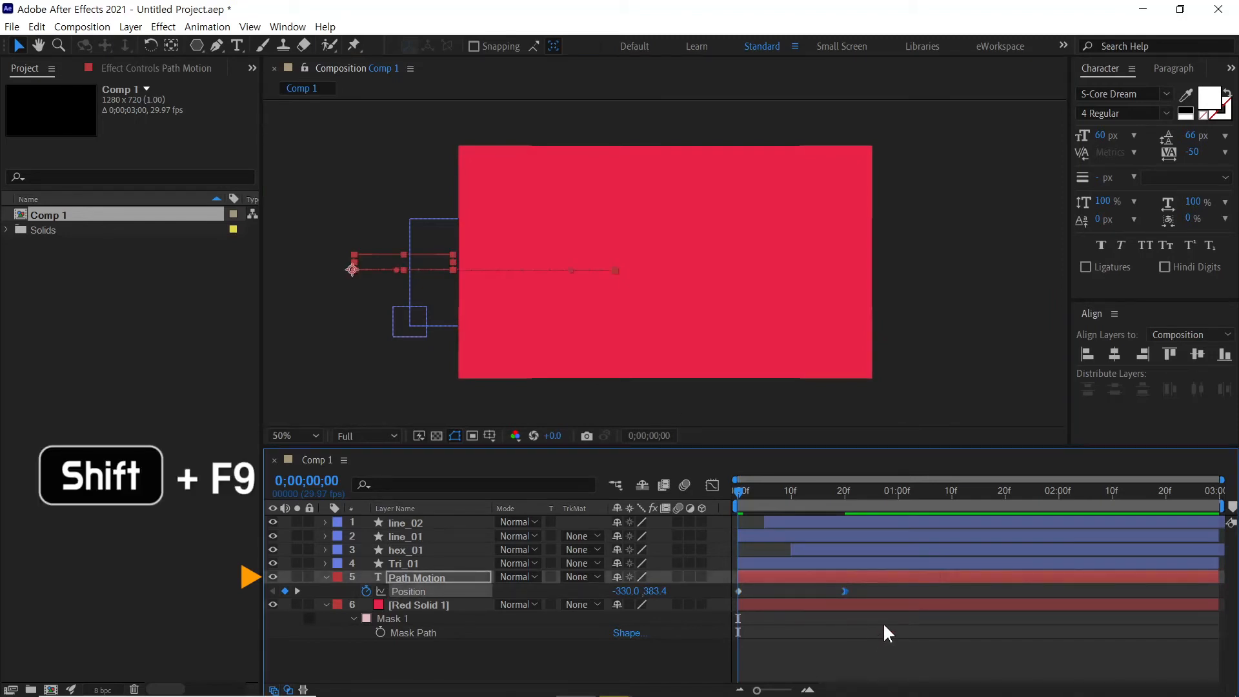
key("space")
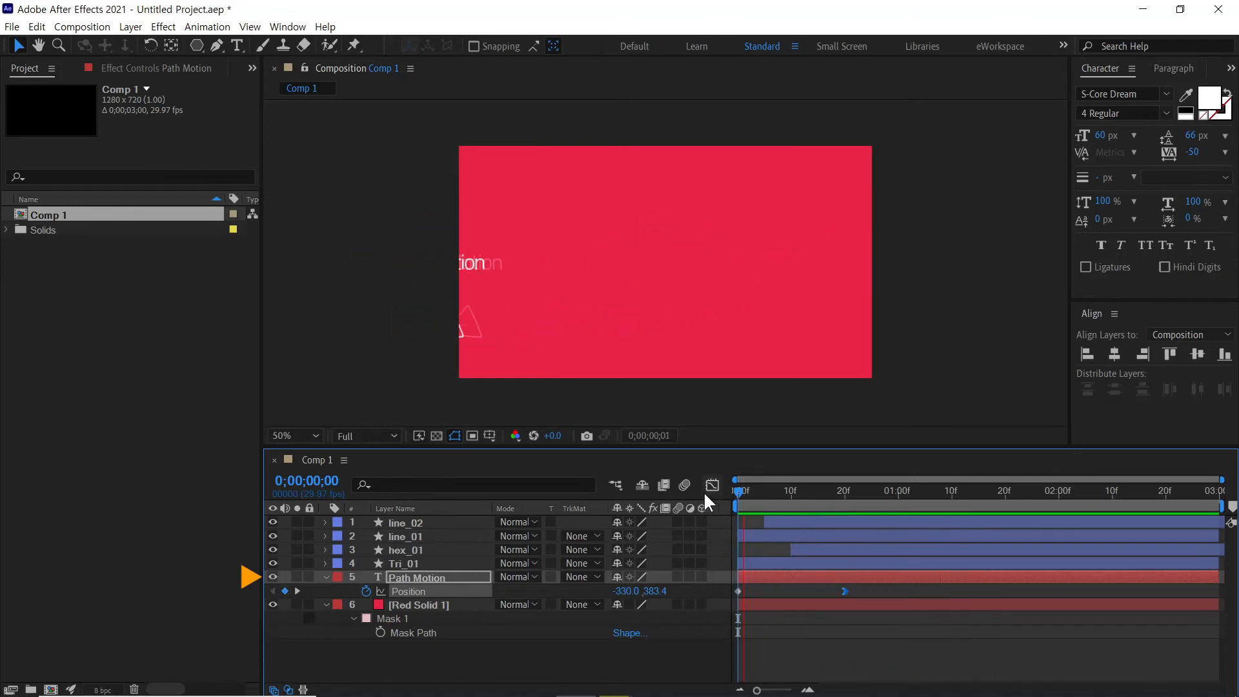
key("space")
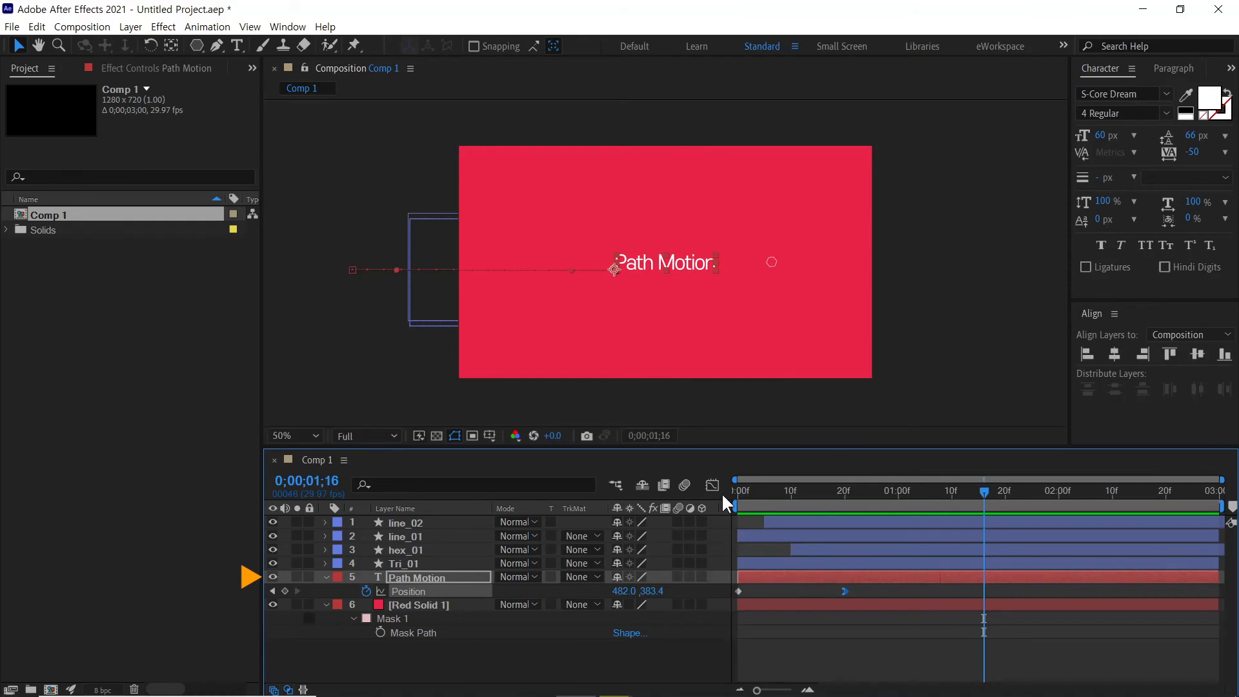
- Open the Path Motion text's Position property in the Graph Editor and switch it to the speed graph
key("Home")
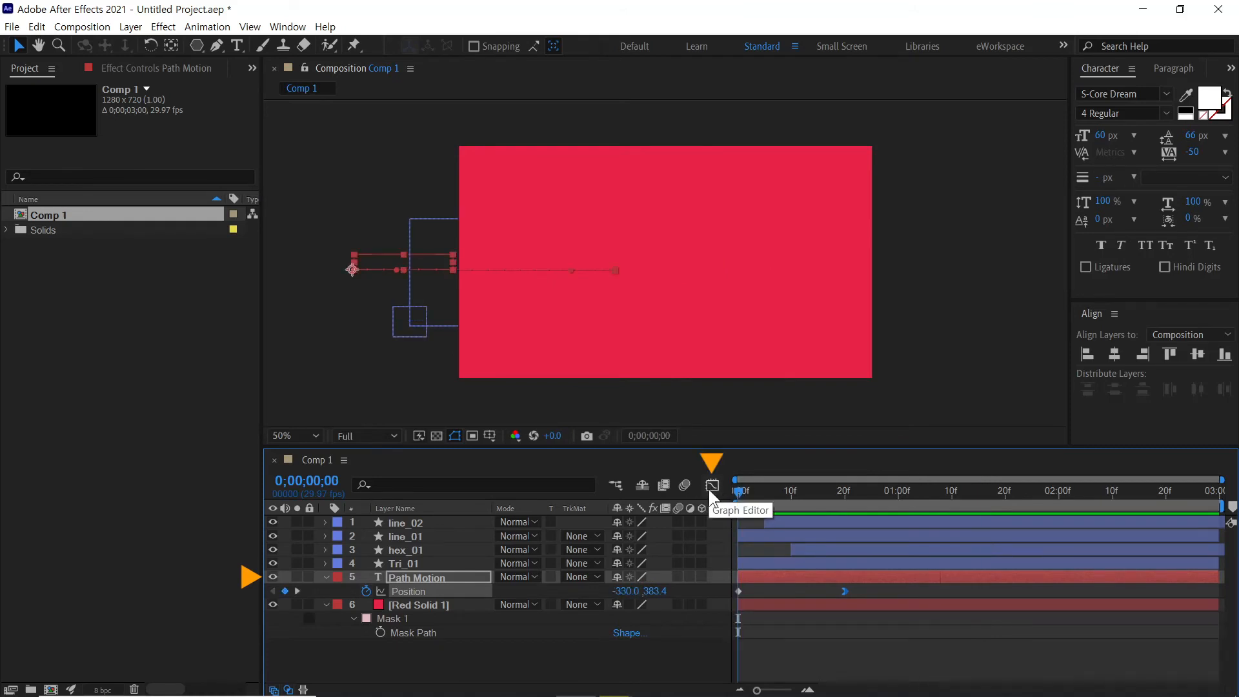
left_click(709, 489)
left_click(422, 594)
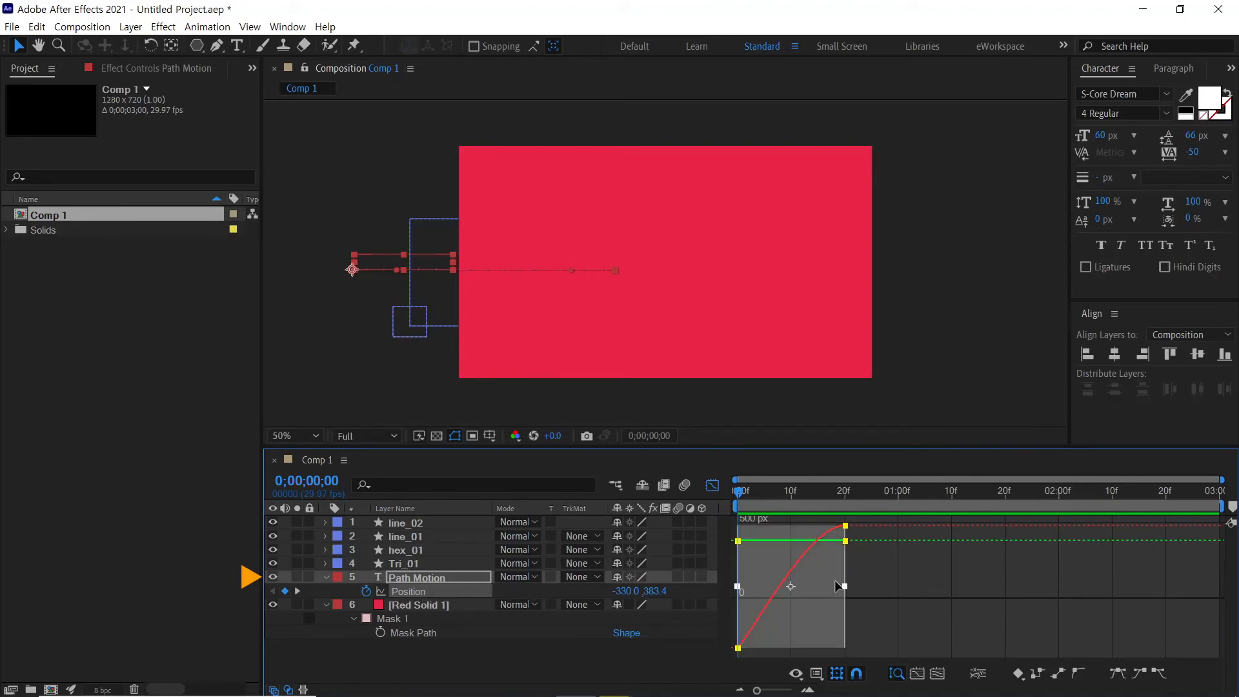
left_click(796, 673)
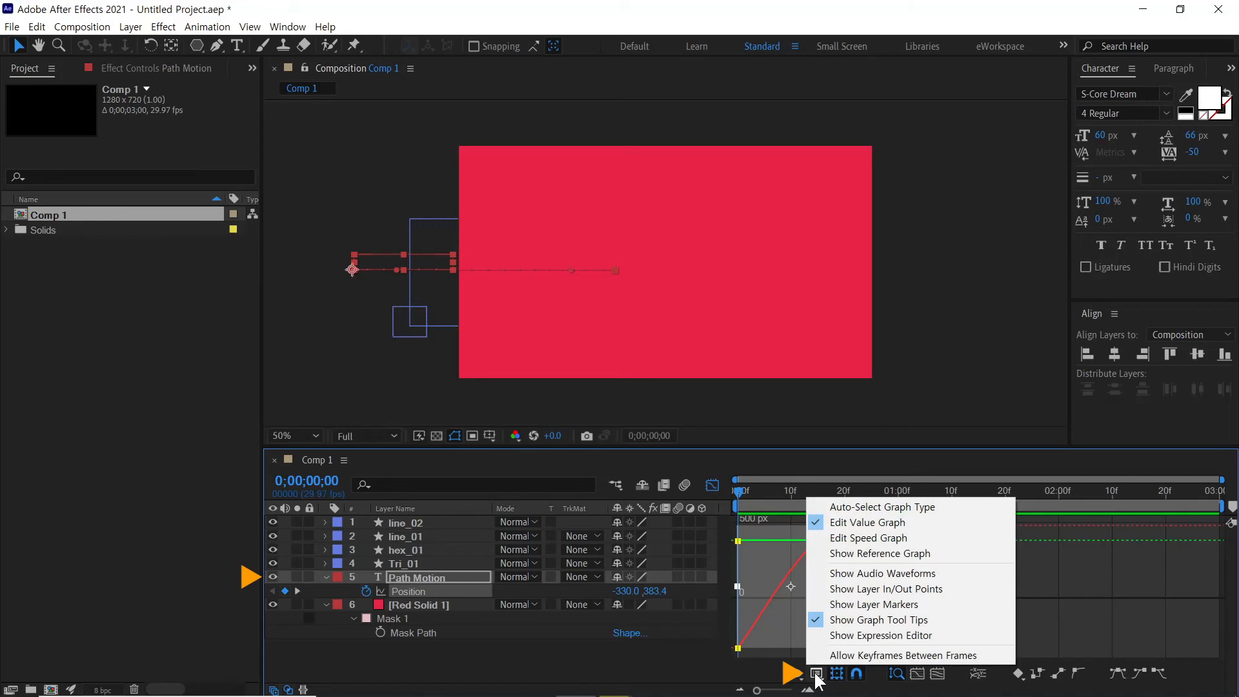
left_click(837, 540)
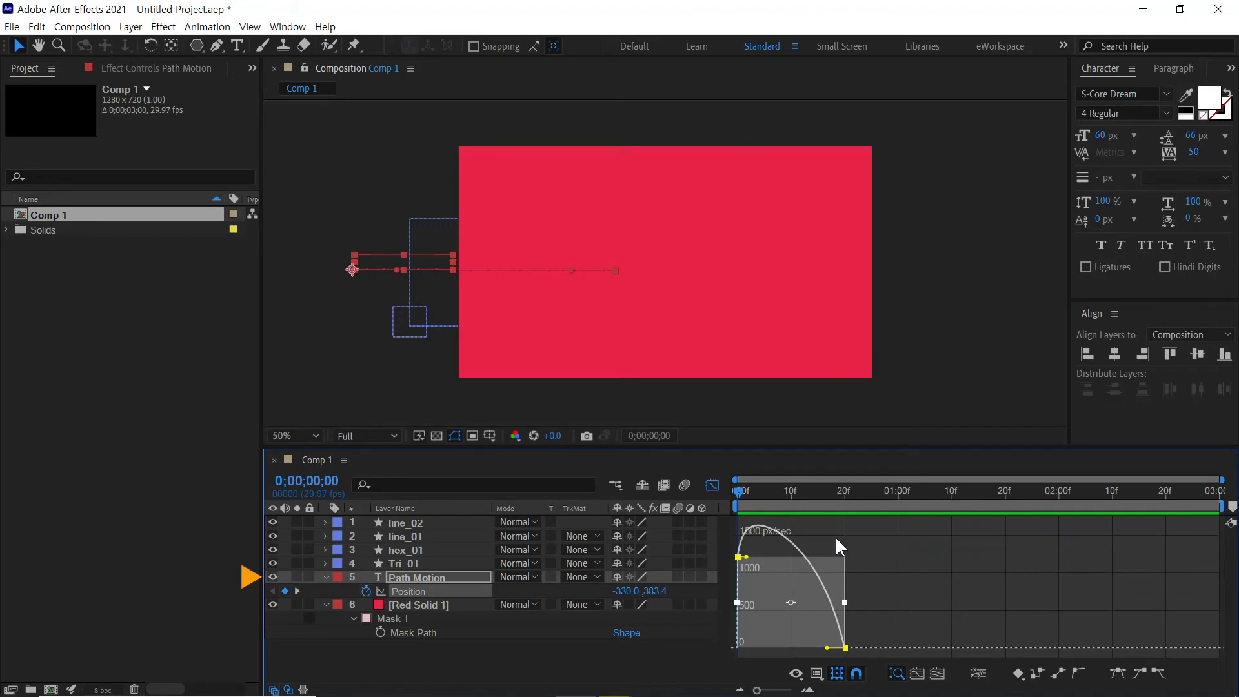
- Extend the incoming speed handle of the 0;00;00;20 Position keyframe back to about 0;00;00;10 and preview the text motion
left_click(862, 636)
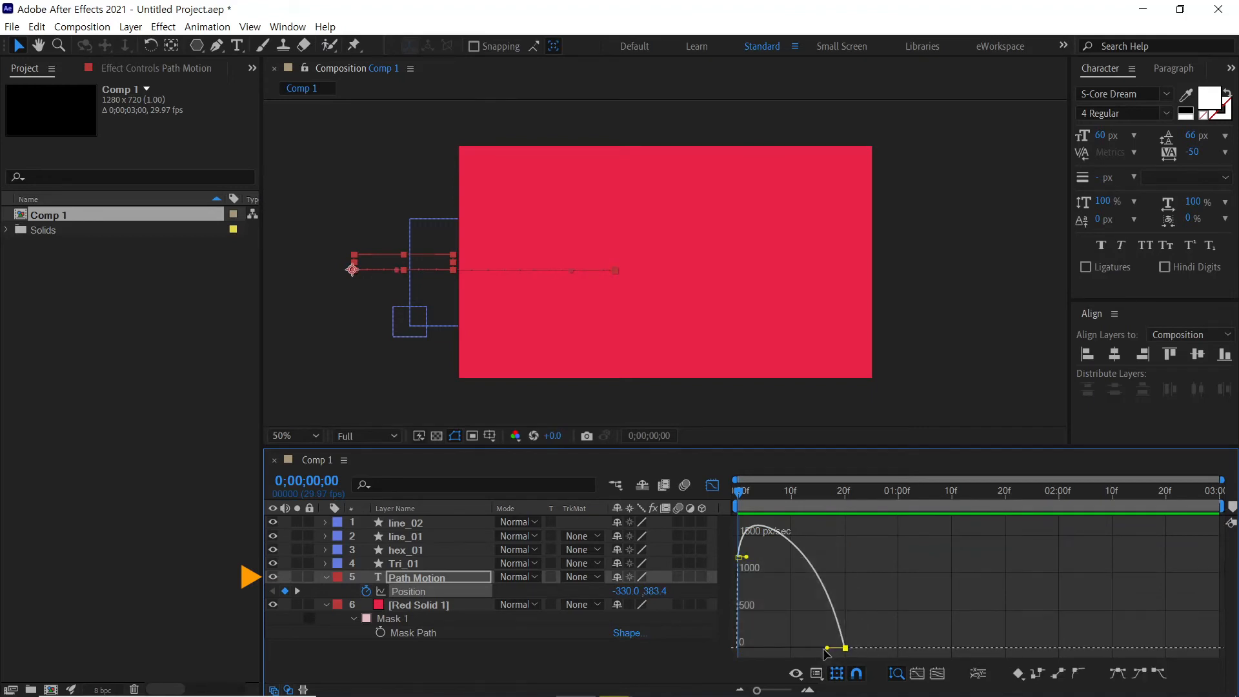
left_click_drag(827, 647, 791, 648)
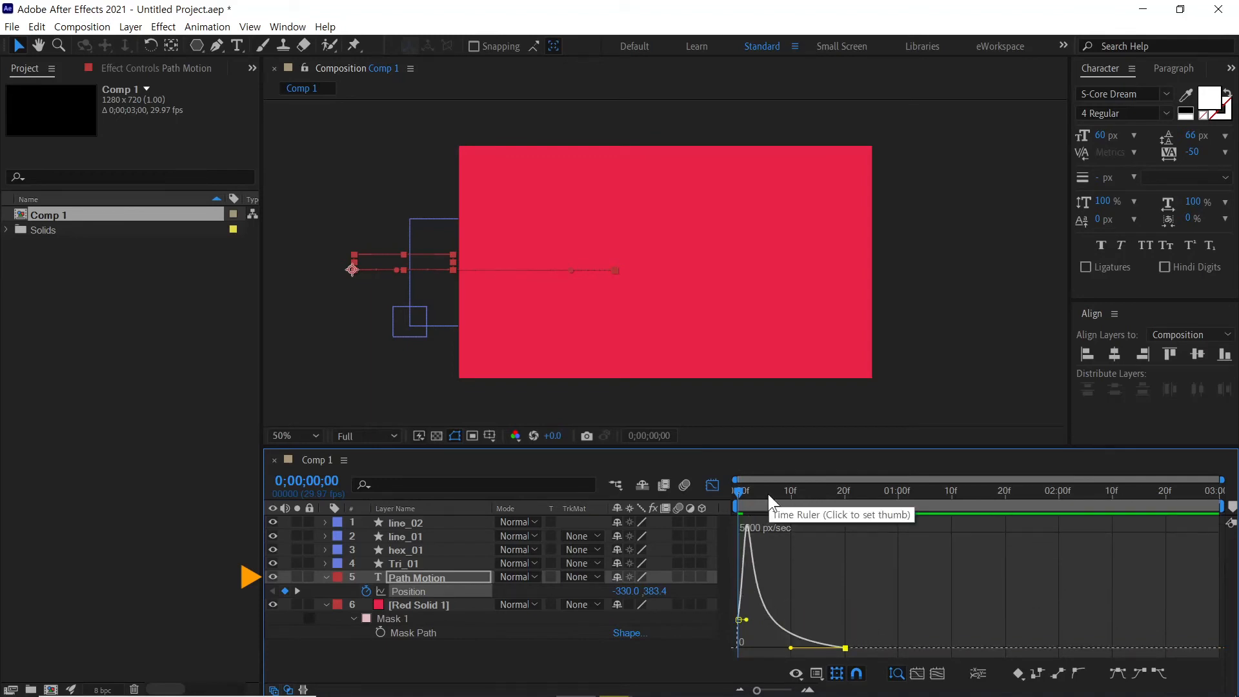
key("space")
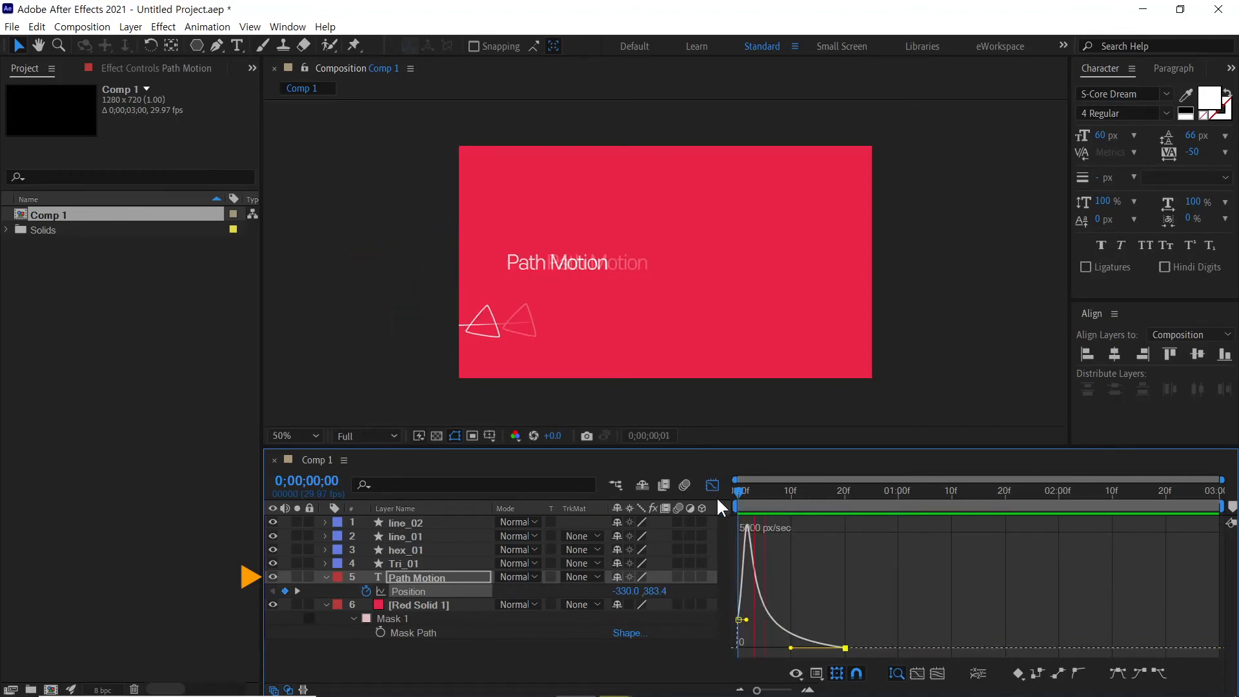
key("space")
key("space")
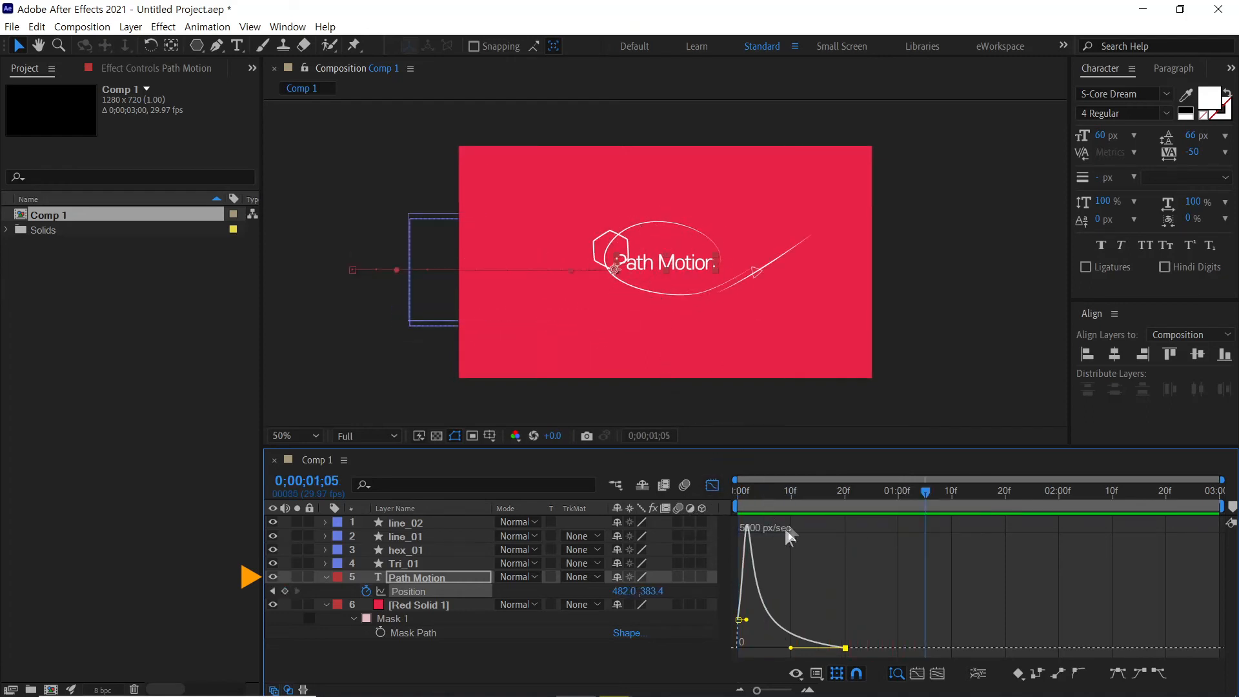
- Preview the text motion, close the Graph Editor and deselect the Path Motion layer
key("space")
left_click(712, 484)
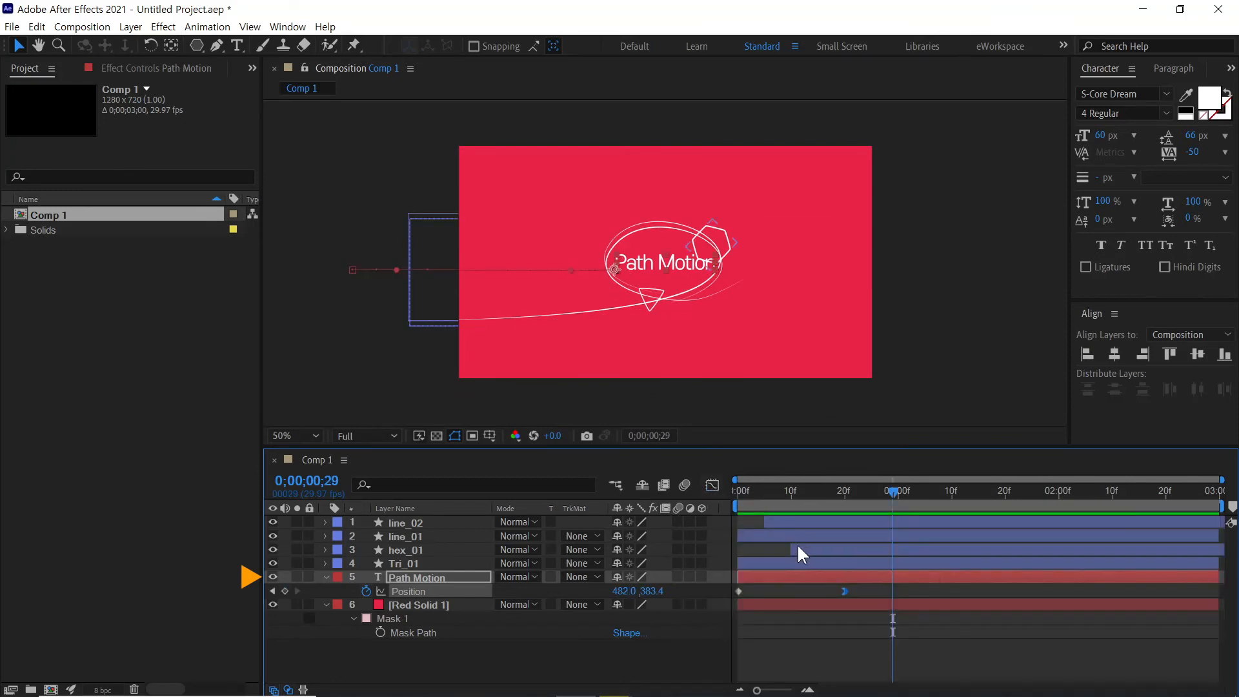
left_click(835, 647)
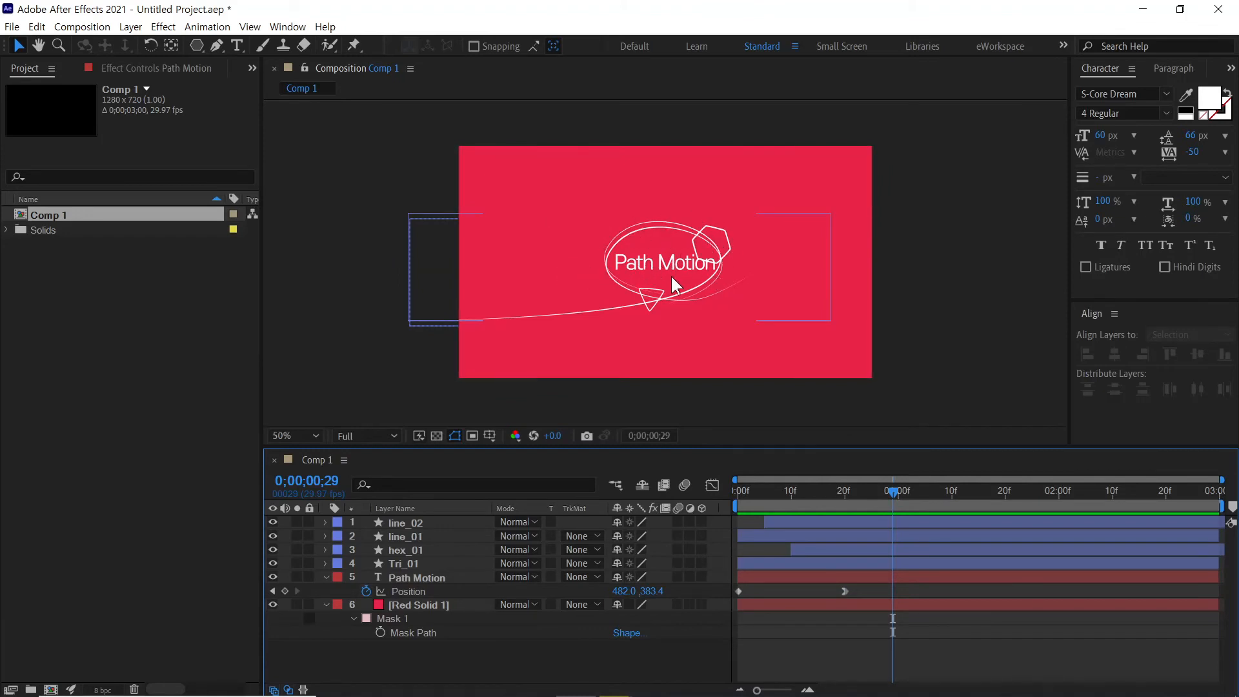
- Duplicate the Tri_01 layer and move the copy to the top of the layer stack
left_click(405, 563)
key("ctrl+d")
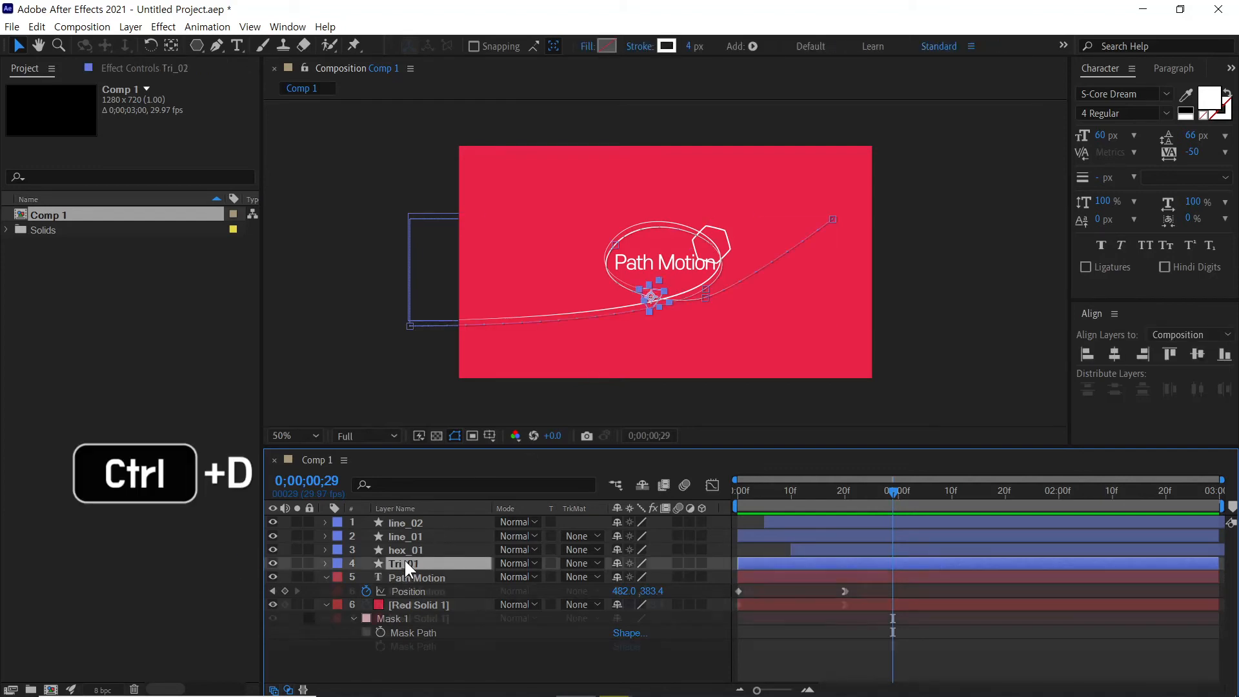
left_click(324, 563)
left_click_drag(401, 559, 389, 519)
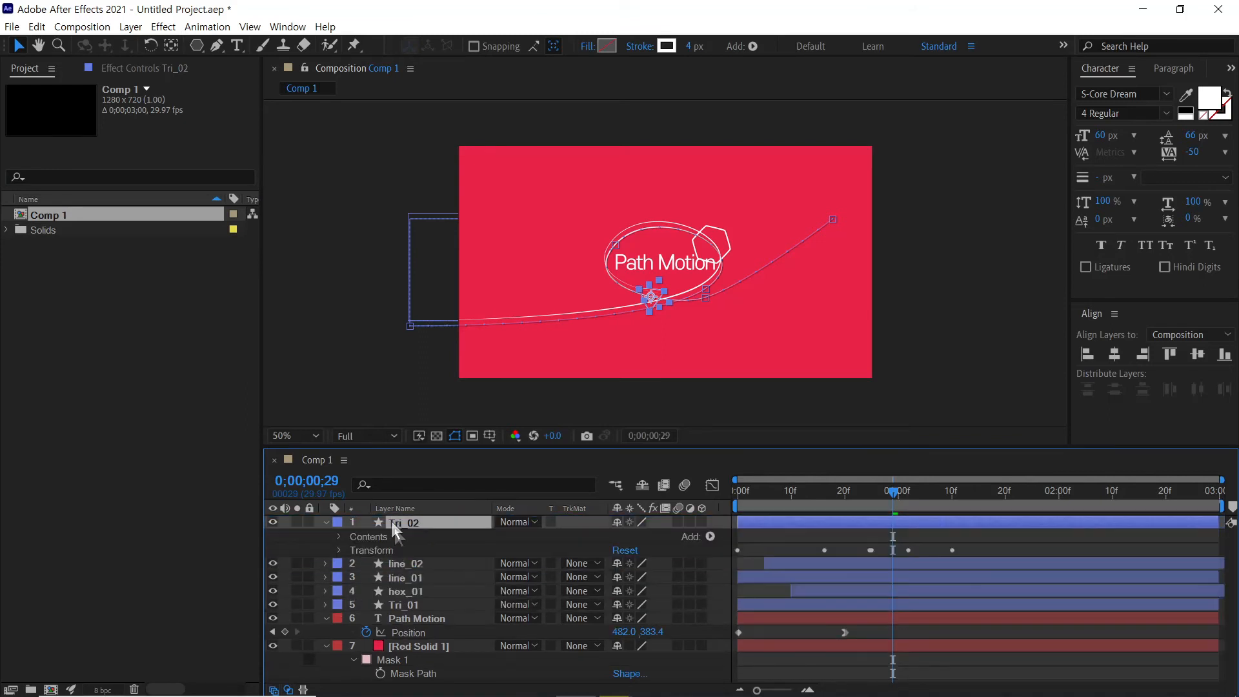
- Remove all Position, Scale and Rotation keyframes from the Tri_02 layer
left_click(338, 548)
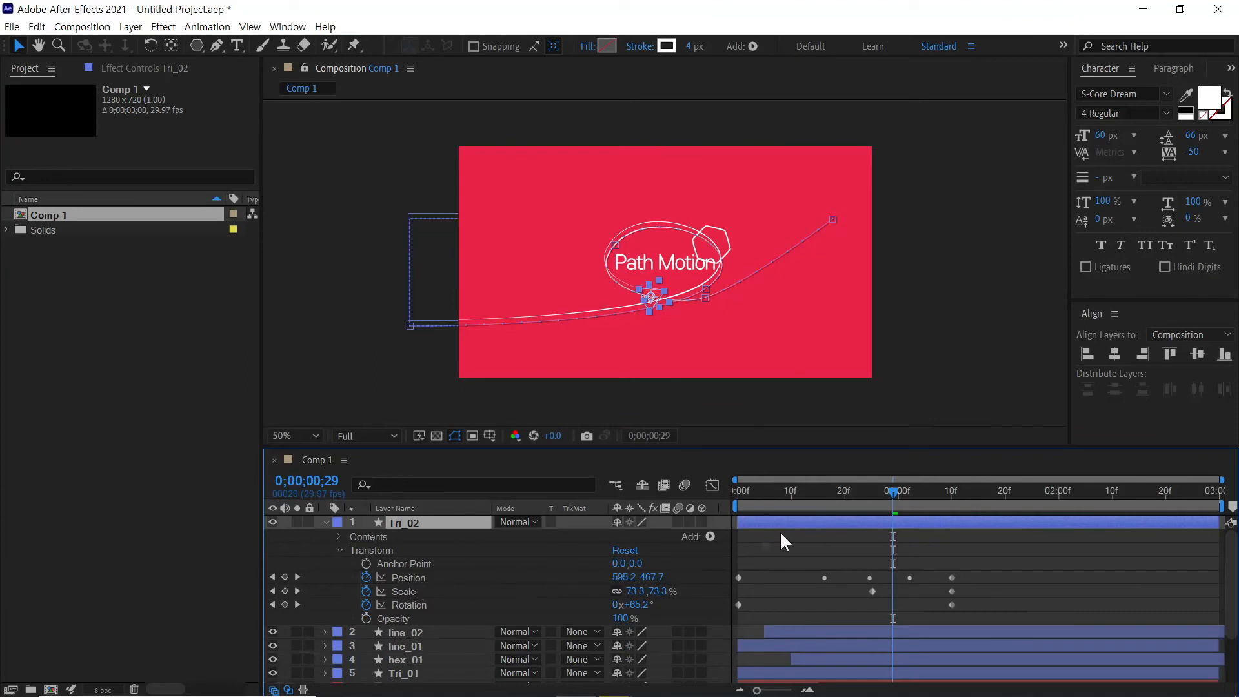
left_click(366, 577)
left_click(366, 591)
left_click(366, 604)
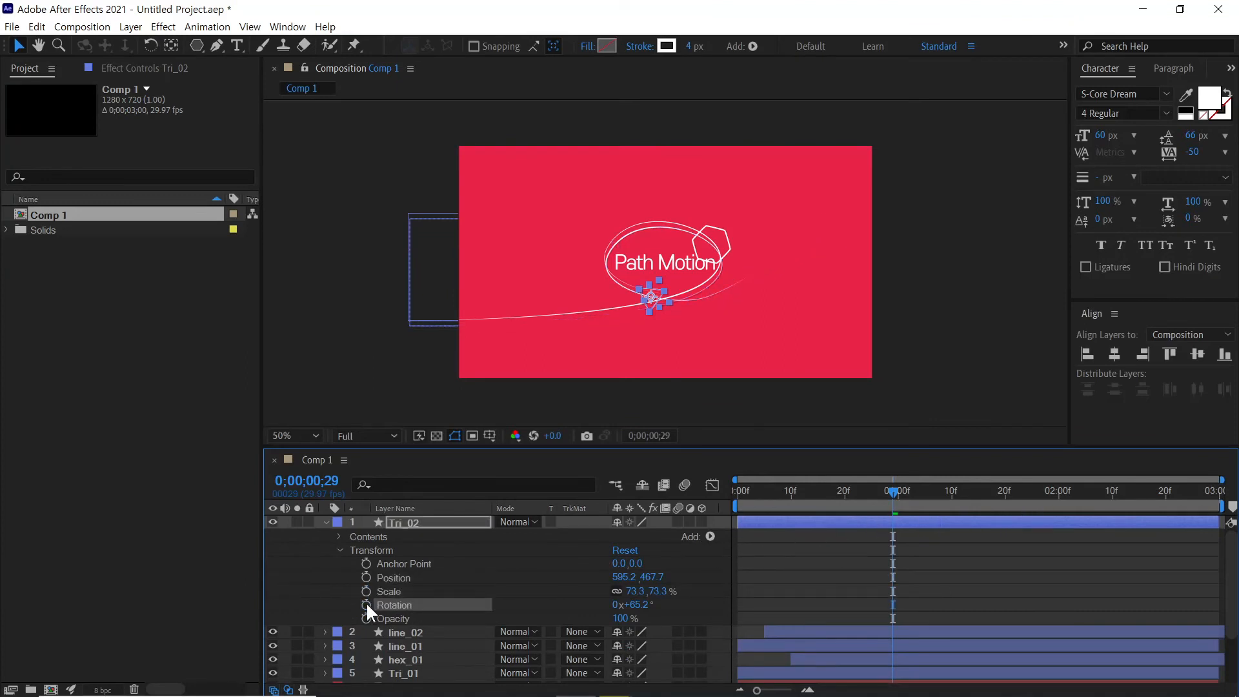
- Set the Outer Radius of Tri_02's polystar path to 30
left_click(338, 536)
left_click(354, 549)
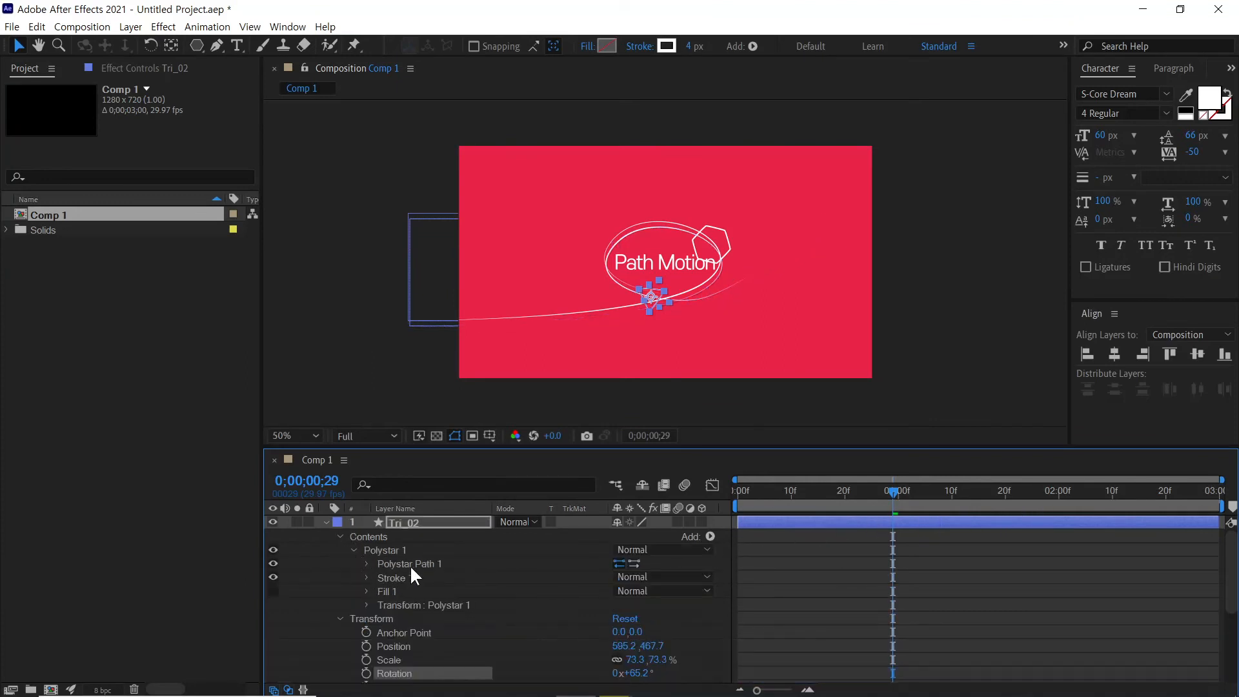
left_click(384, 564)
left_click_drag(885, 504, 802, 505)
key("space")
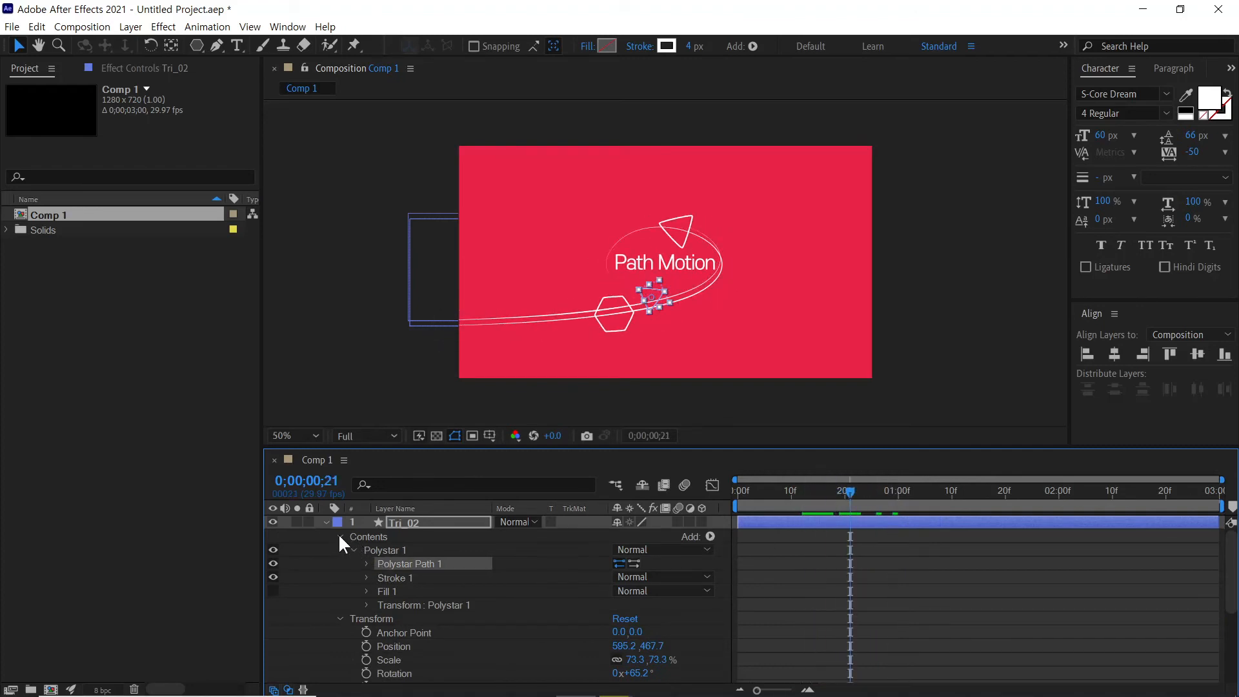
left_click(366, 562)
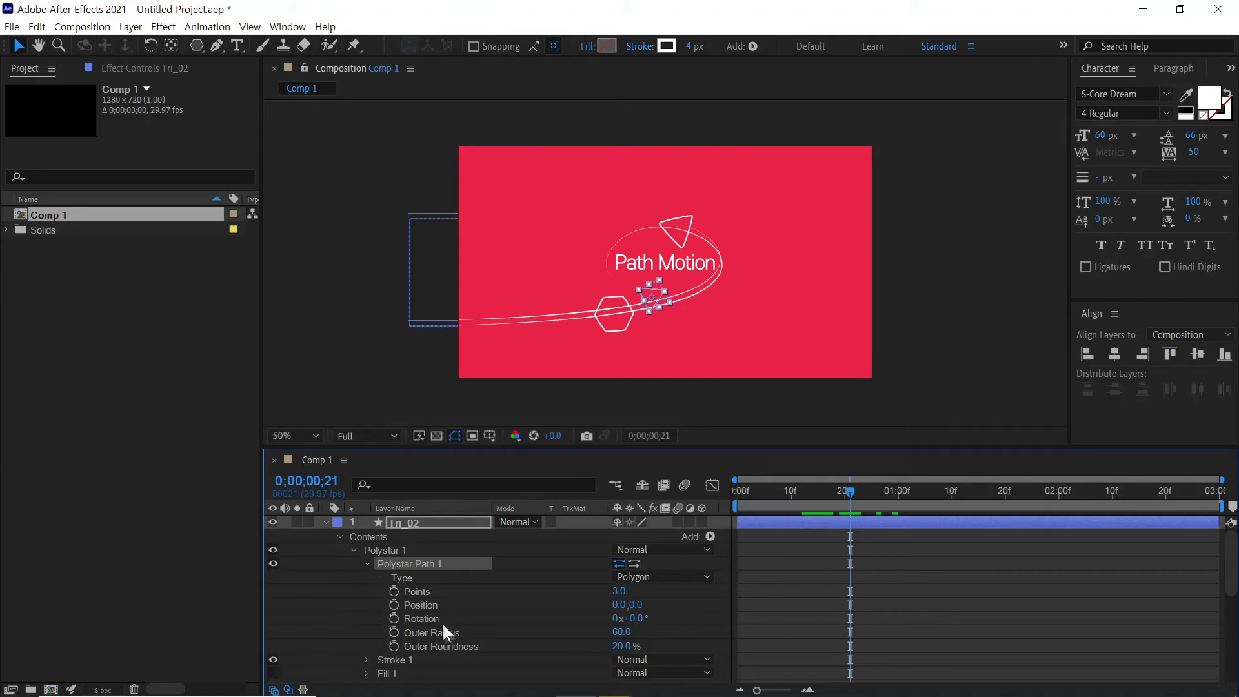
left_click(617, 635)
type("30")
key("Return")
left_click(884, 603)
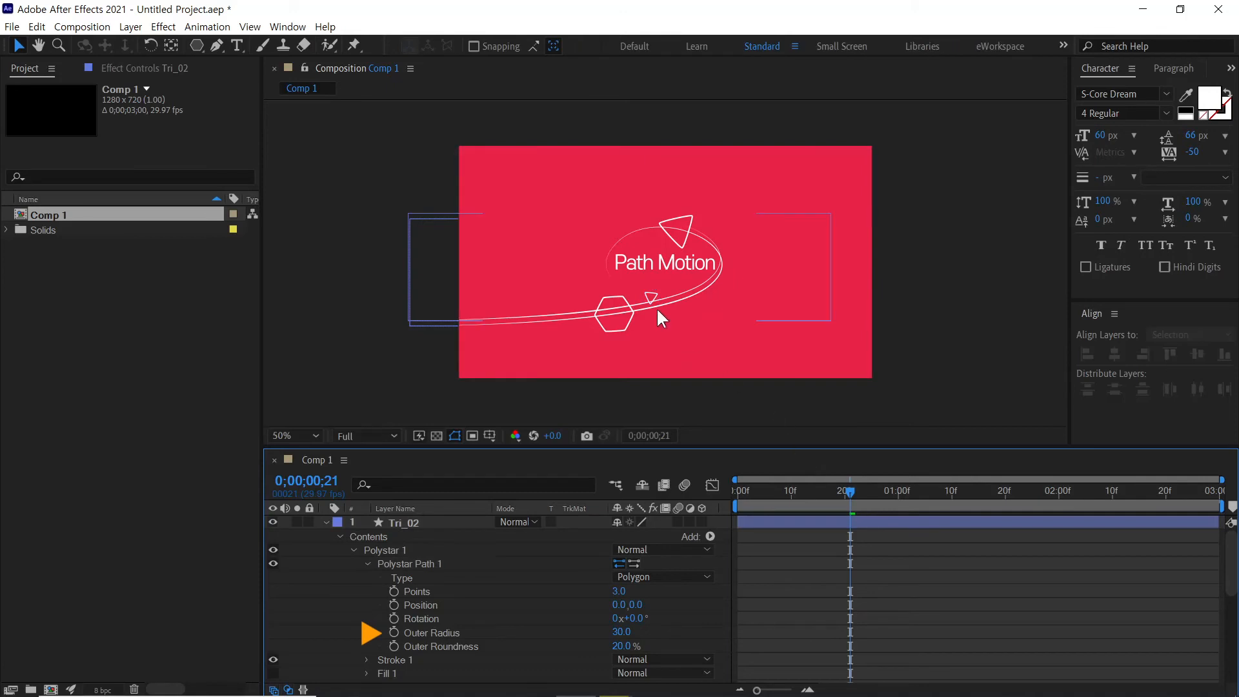
- Move Tri_02 to about 733.2, 301.7, keyframe its Position at 0;00;00;20 and trim the layer's end there
left_click(497, 521)
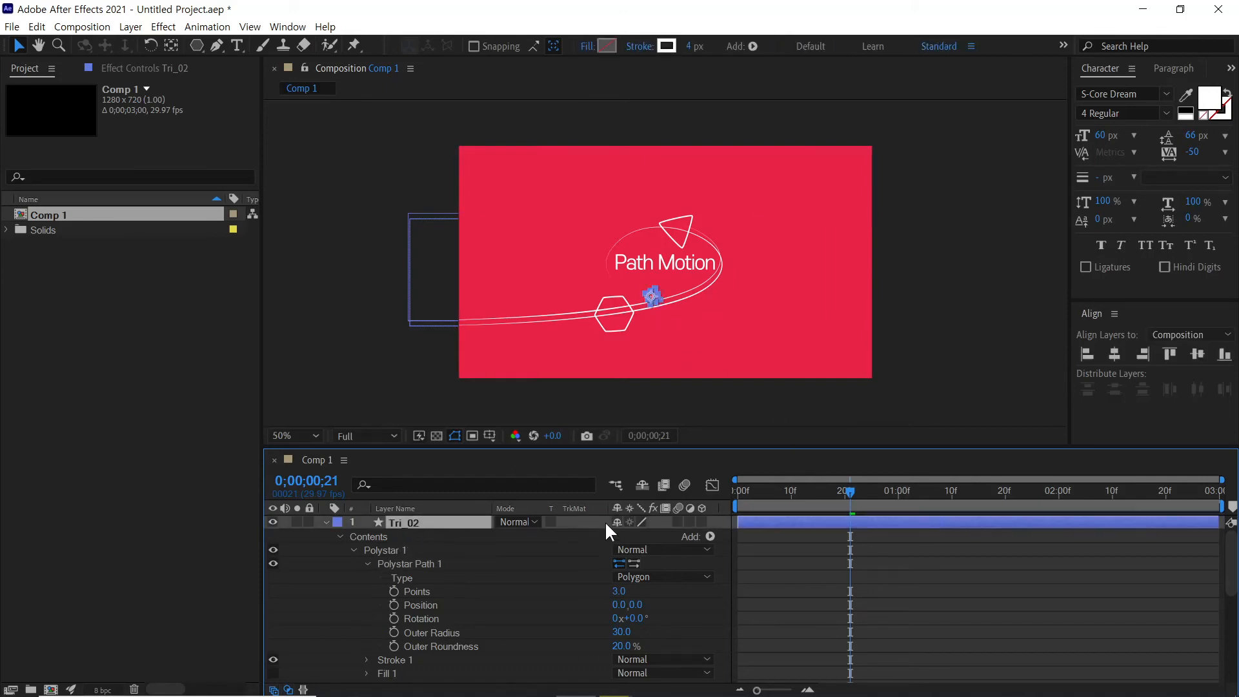
left_click_drag(649, 295, 695, 241)
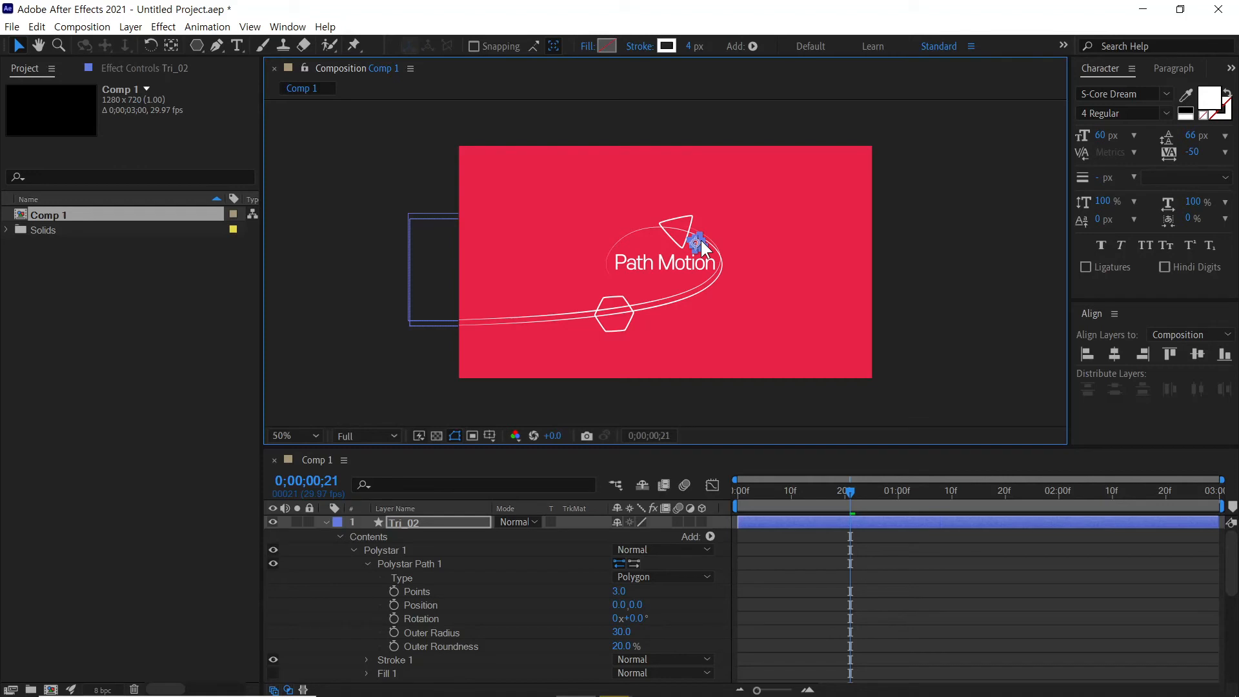
key("p")
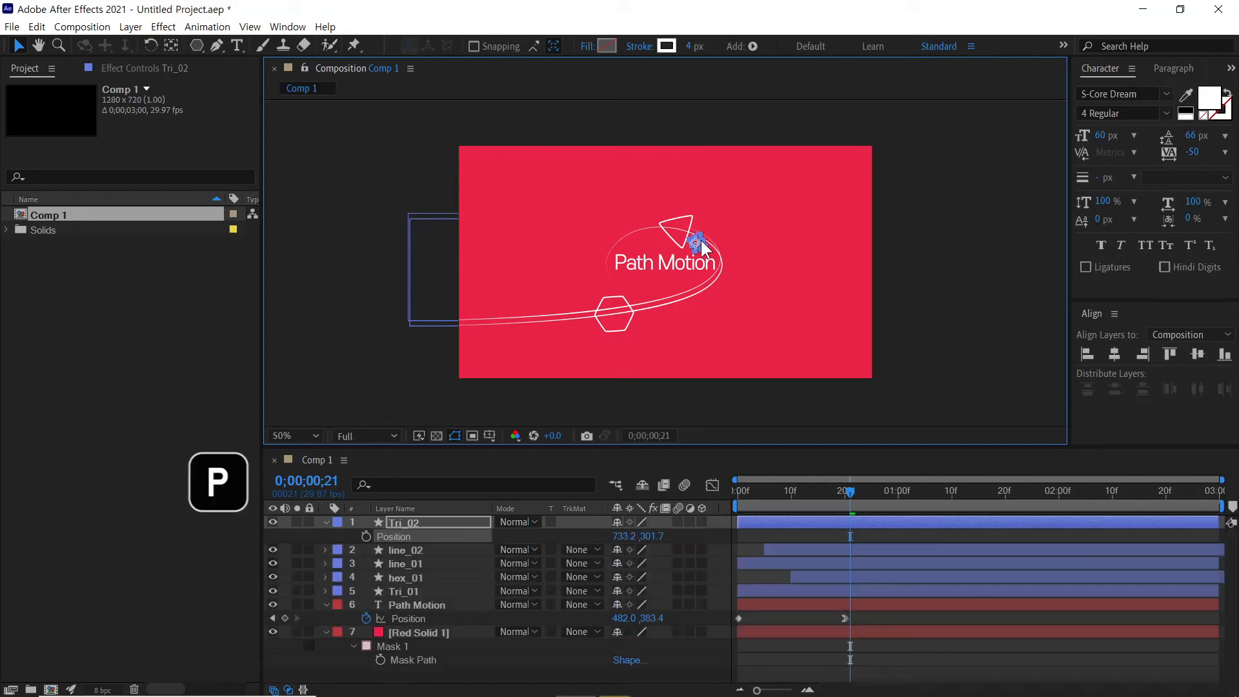
left_click(842, 493)
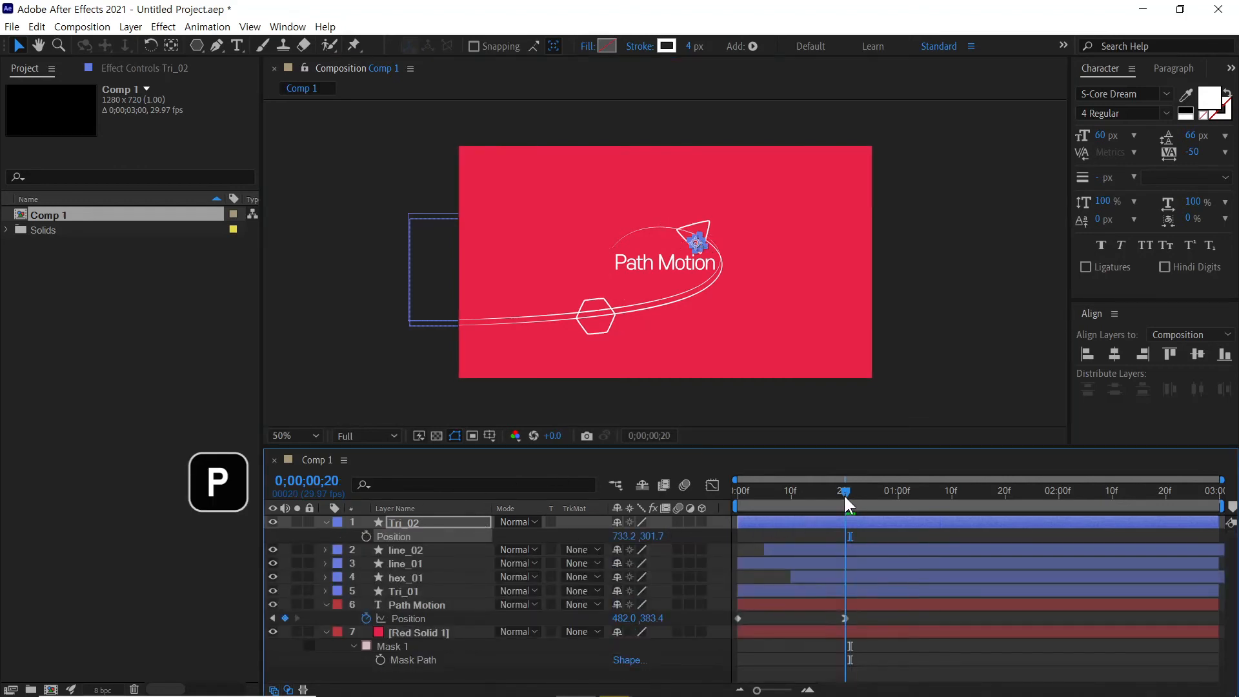
left_click(365, 536)
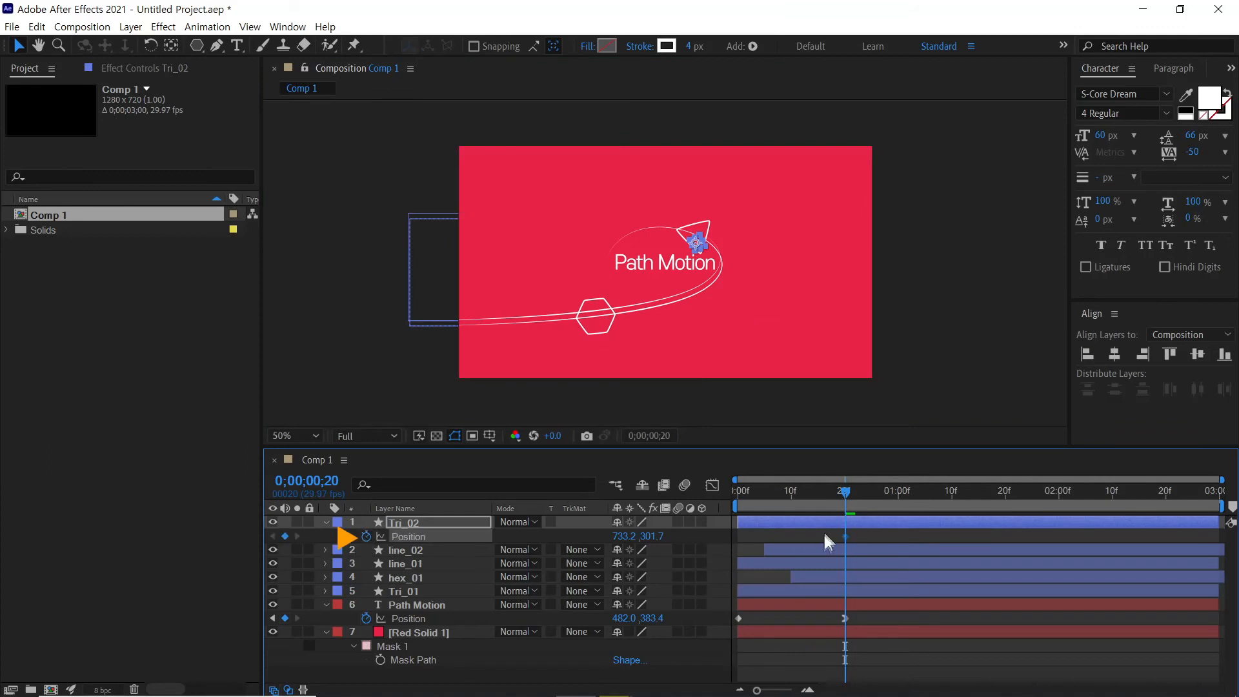
key("alt+bracketright")
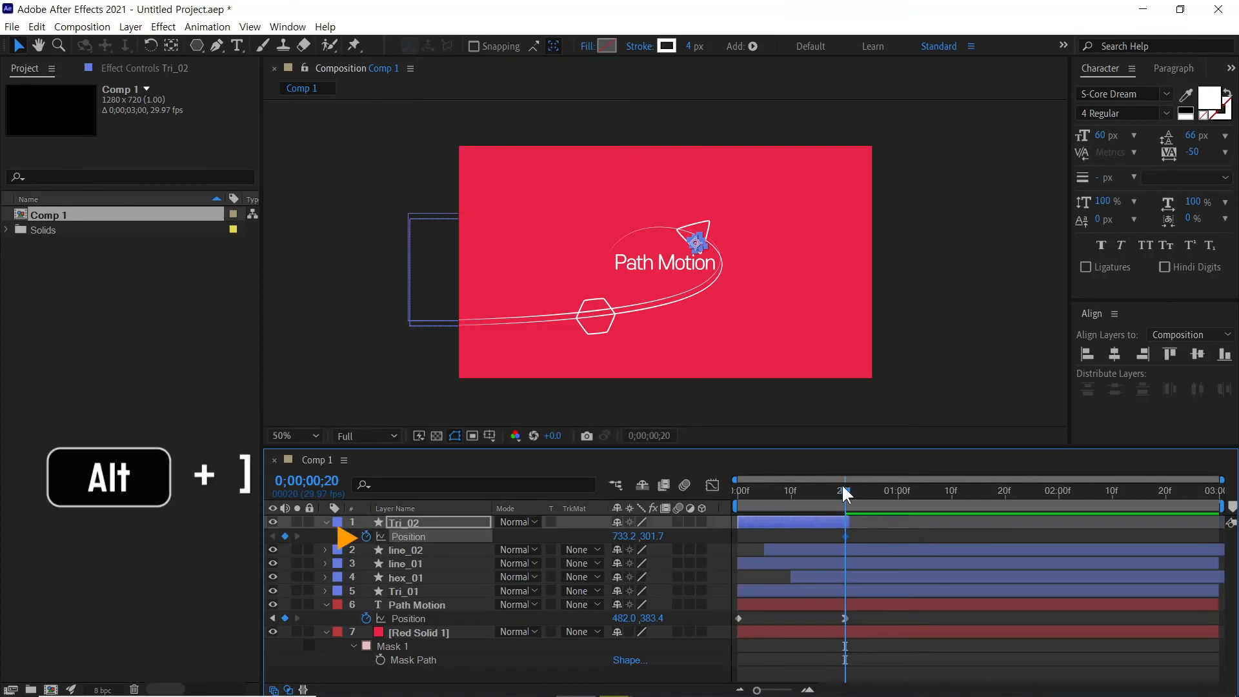
- Keyframe Tri_02's Position at about 207.2, 301.7 at 0;00;00;00 and preview the small triangle's horizontal travel
left_click_drag(749, 491, 713, 494)
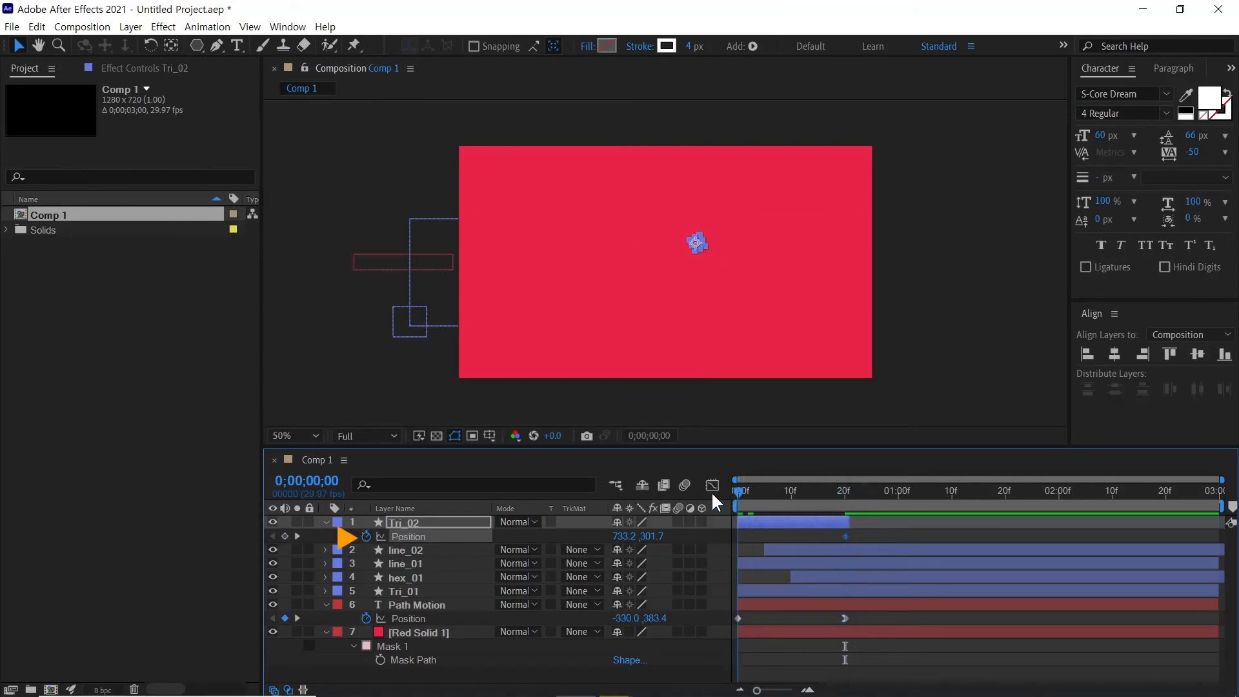
left_click_drag(694, 240, 529, 249)
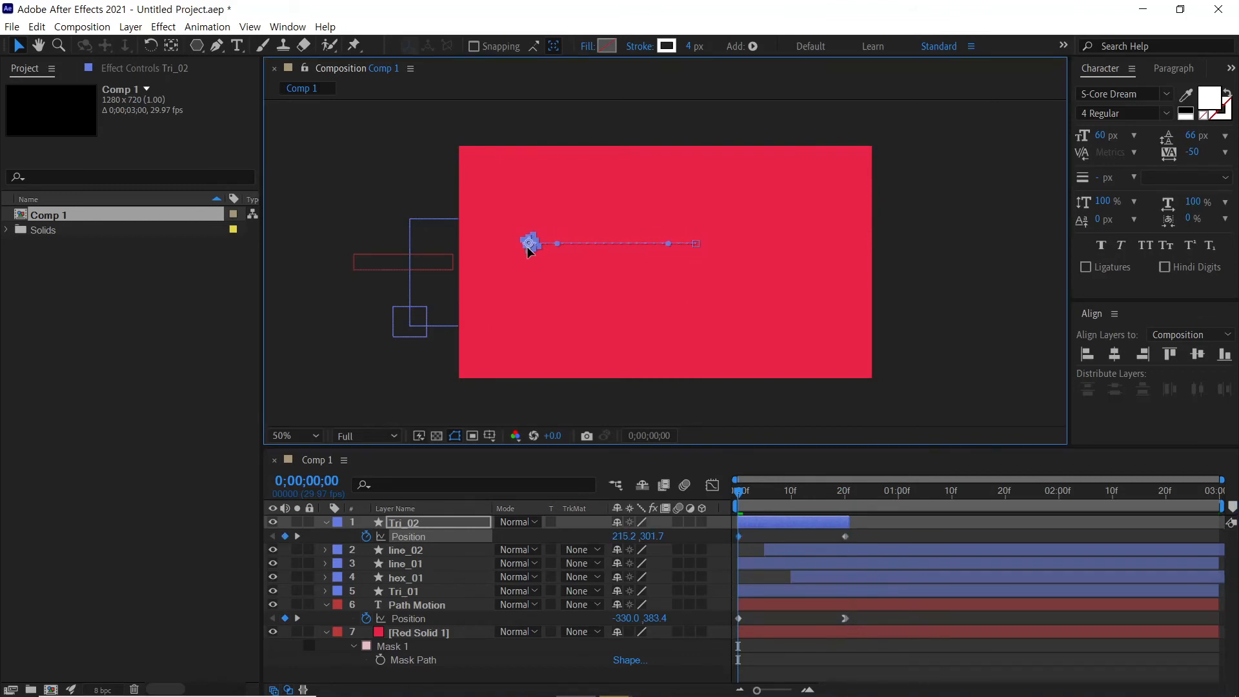
left_click(743, 489)
left_click_drag(748, 489, 828, 511)
left_click(864, 527)
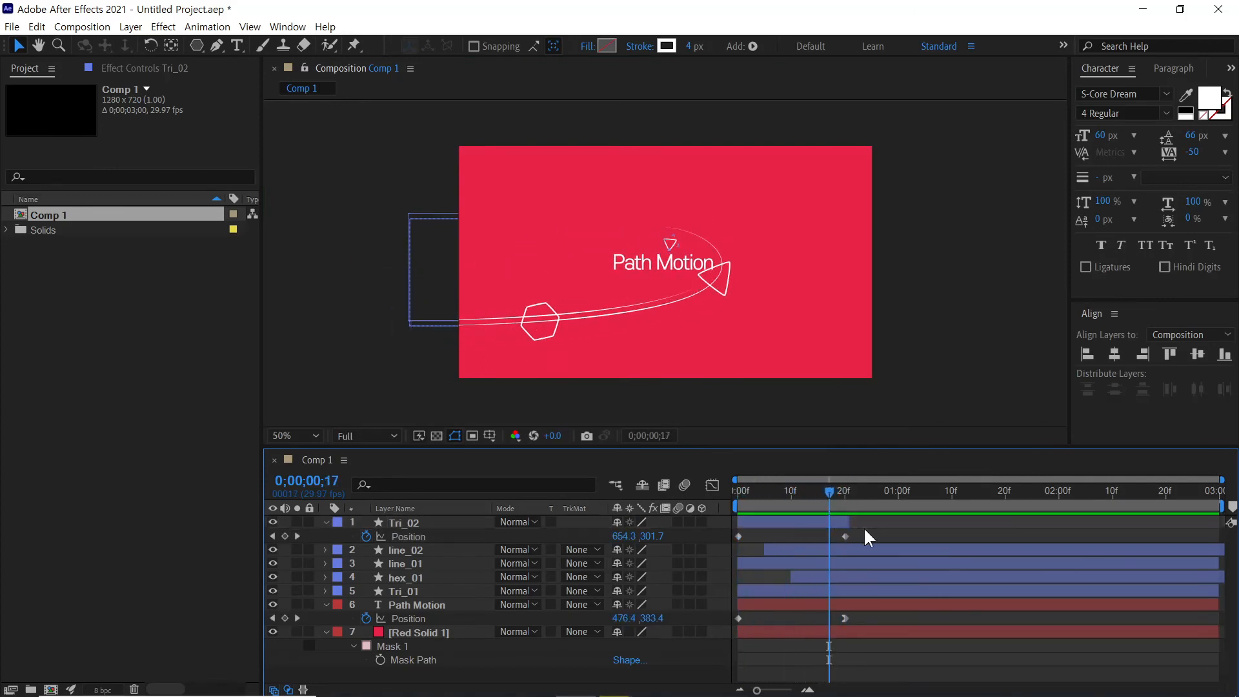
left_click(735, 490)
key("space")
left_click_drag(789, 491, 823, 505)
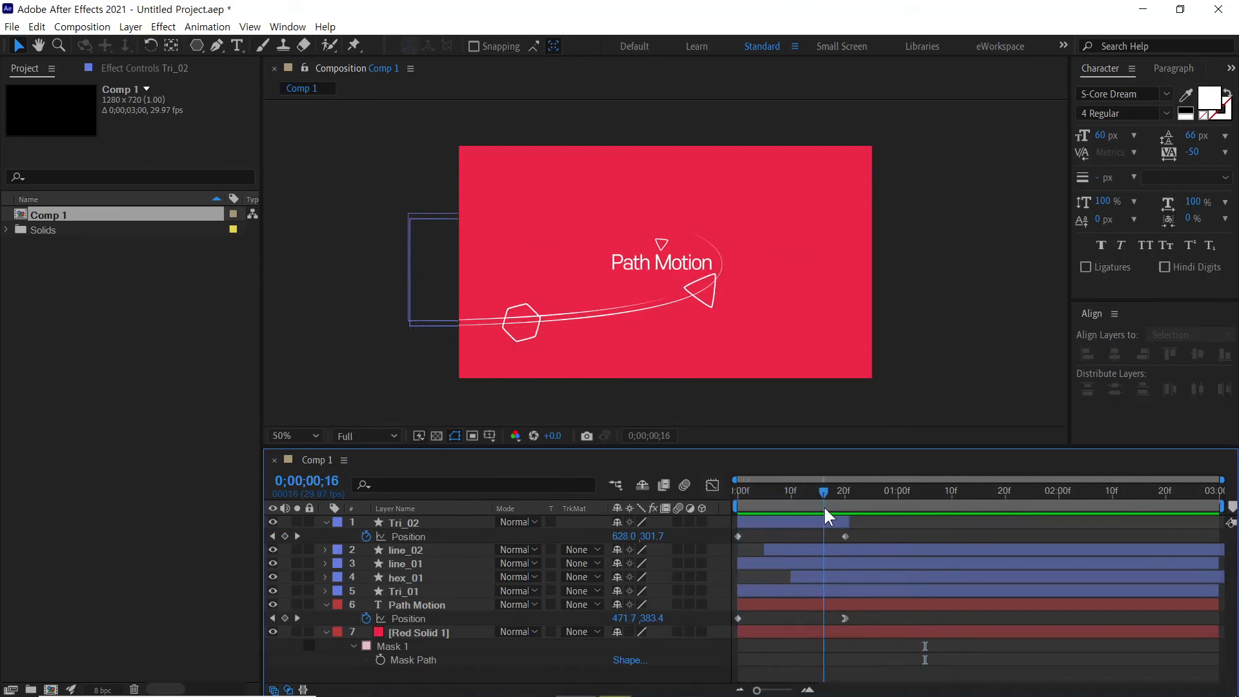
- Duplicate Tri_02 and shift the copy in time to start at about 0;00;00;04
left_click(796, 518)
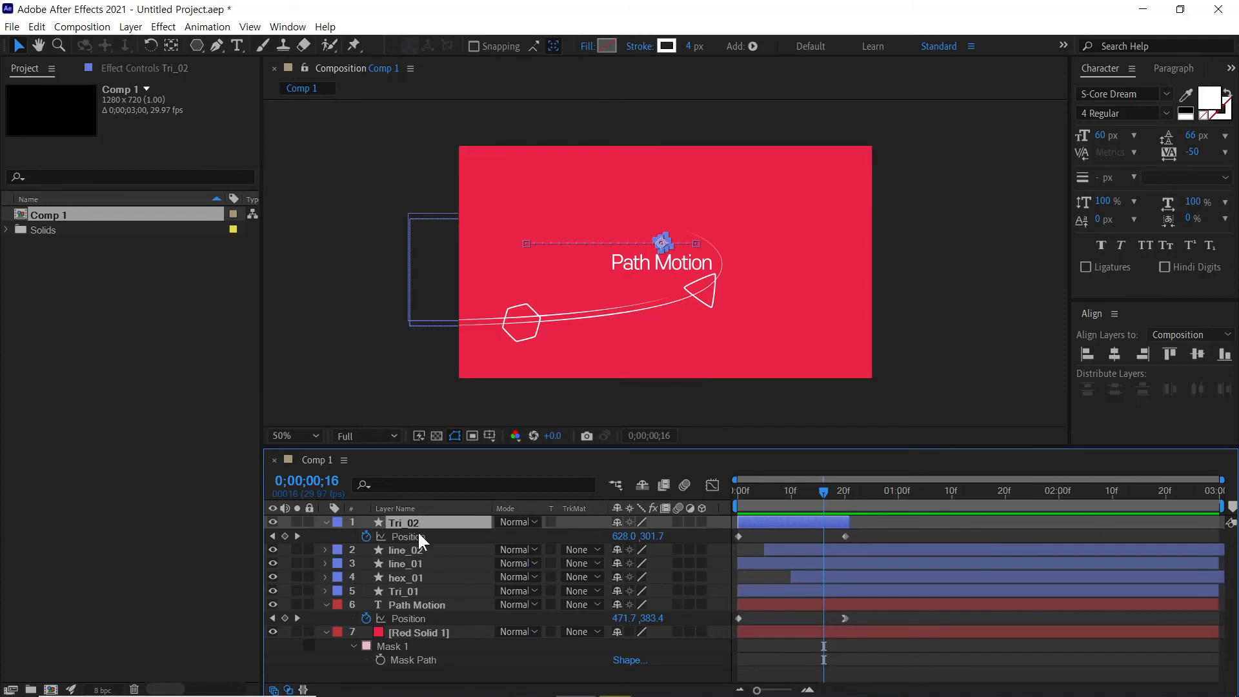
key("ctrl+d")
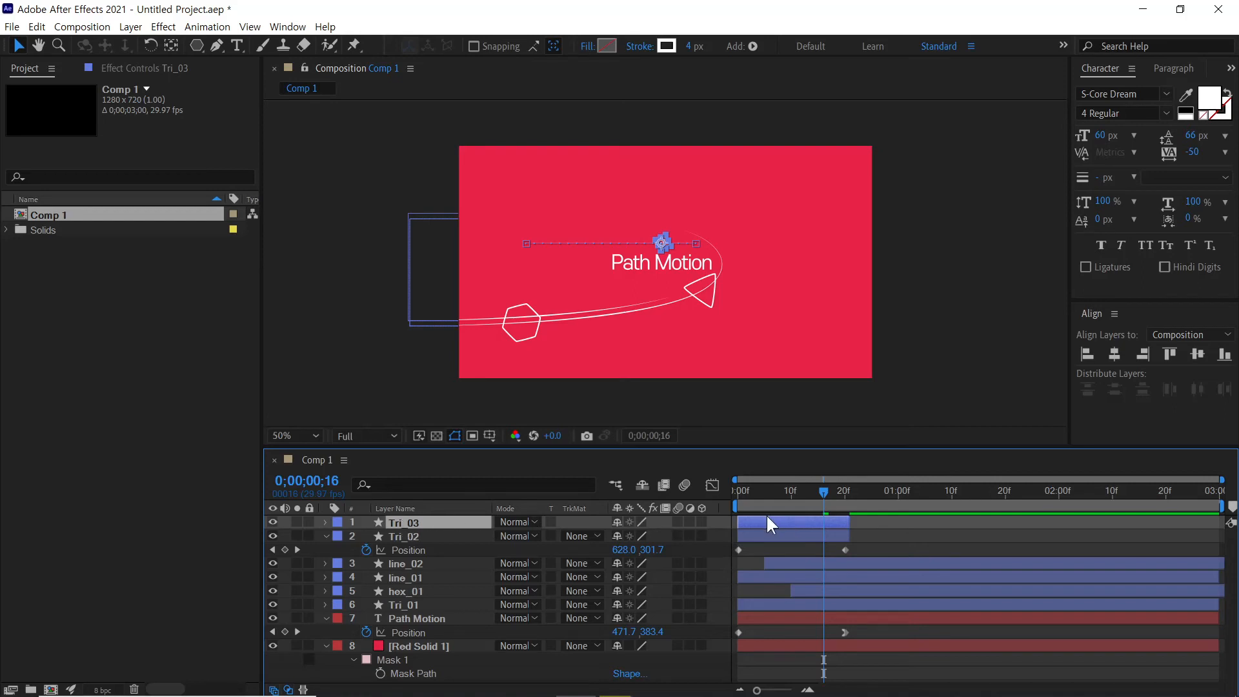
left_click_drag(760, 521, 780, 522)
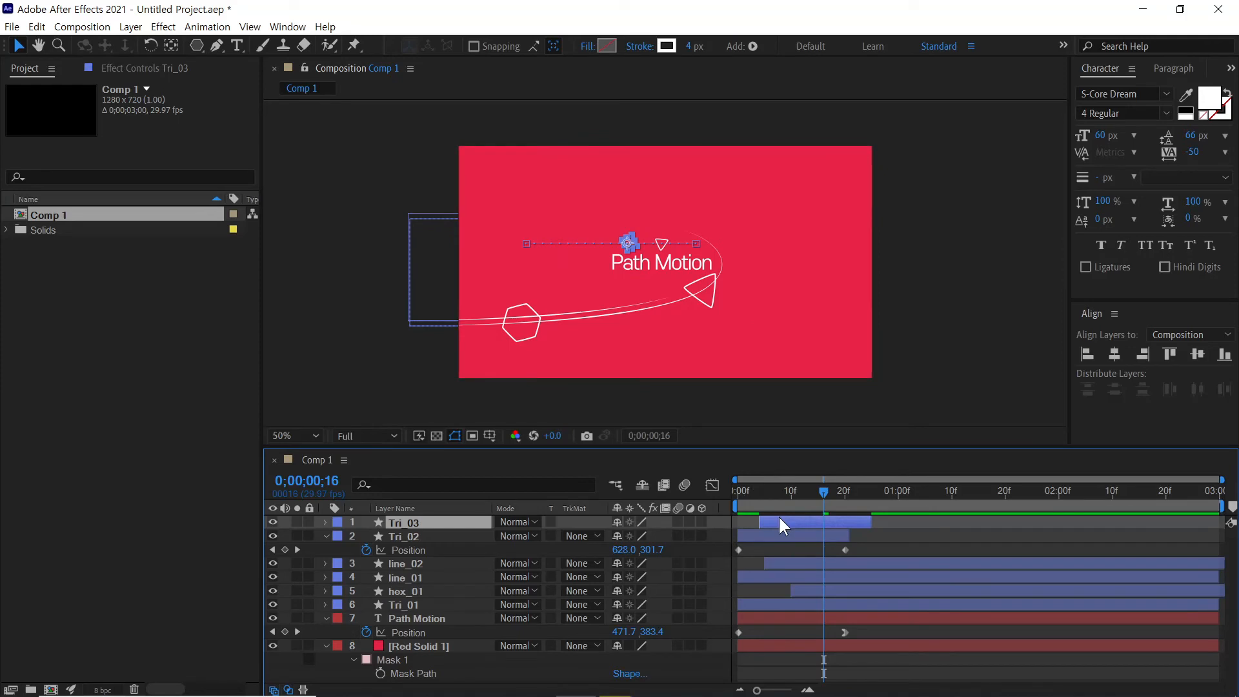
- Shift the Tri_02 layer to start at about 0;00;00;01 and scrub through both small triangles' motion
left_click(734, 493)
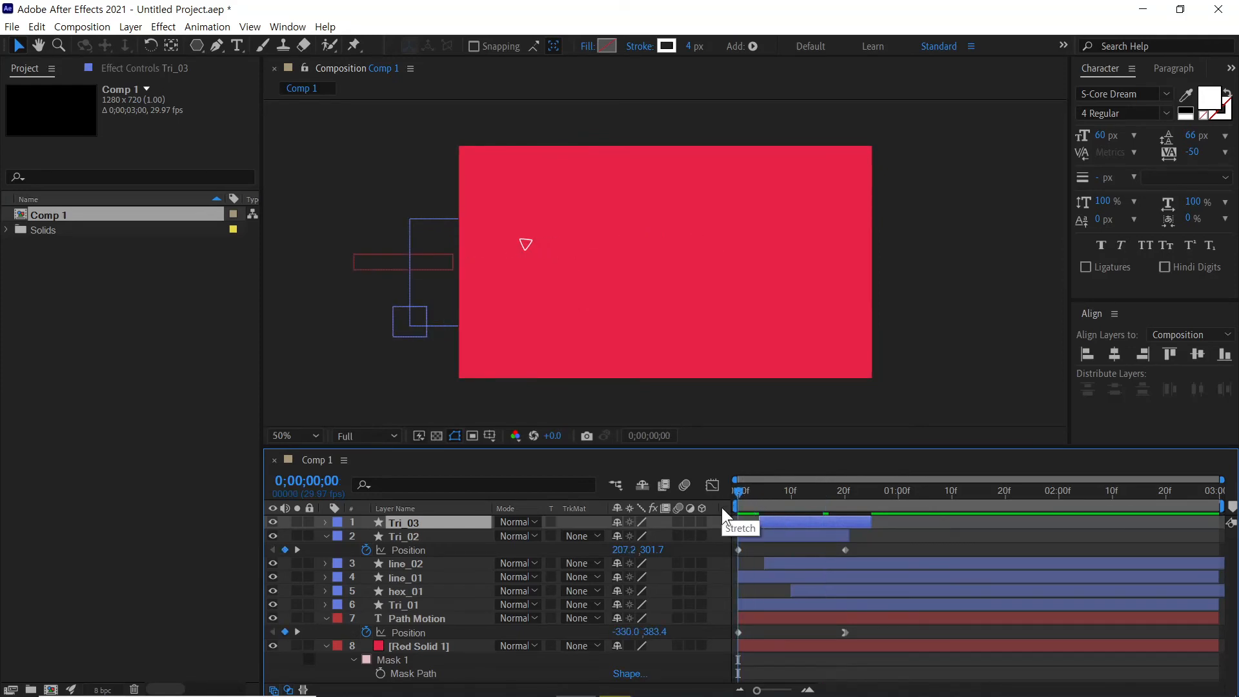
left_click_drag(754, 535, 759, 537)
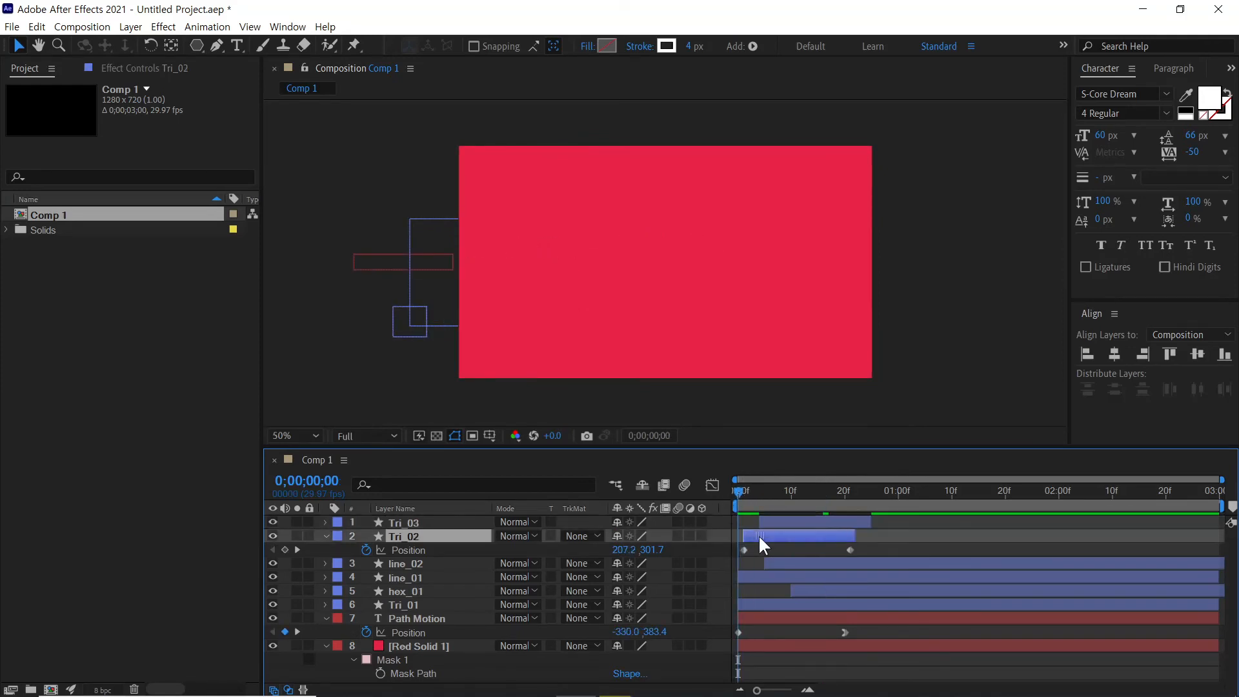
left_click_drag(742, 492, 804, 516)
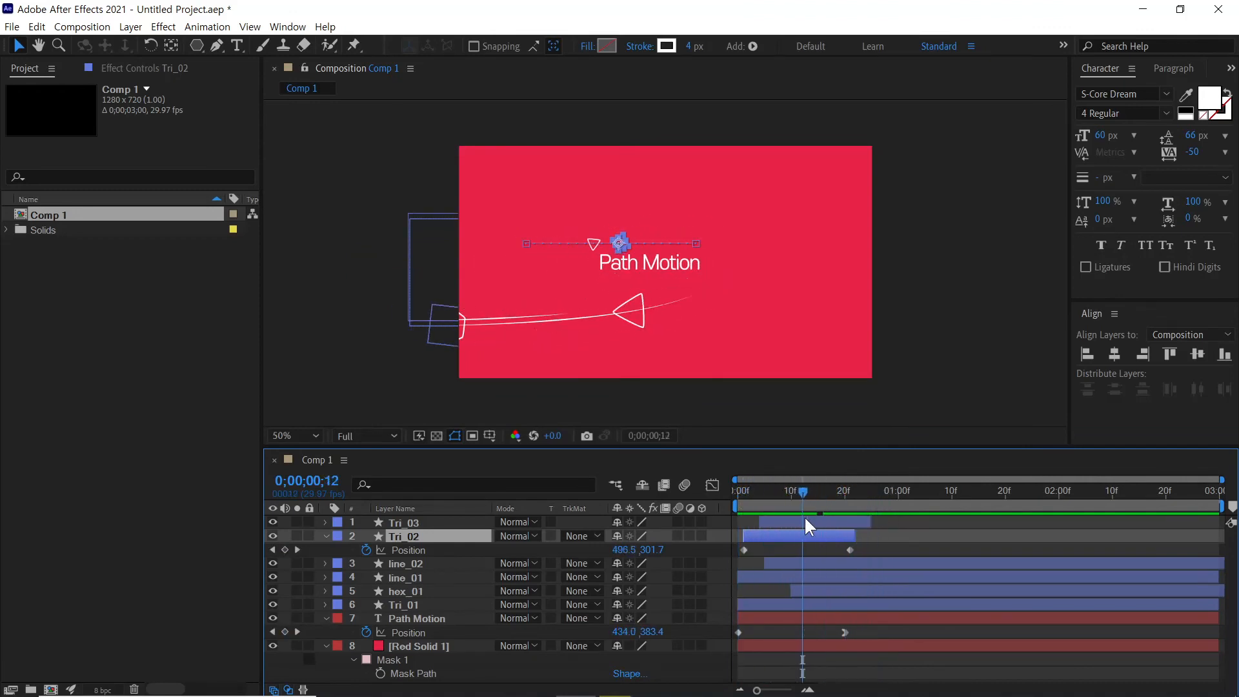
- Move Tri_03's whole Position path below and left of Tri_02's, to about 285.6, 413.7 at 0;00;00;12, and preview it
left_click(820, 517)
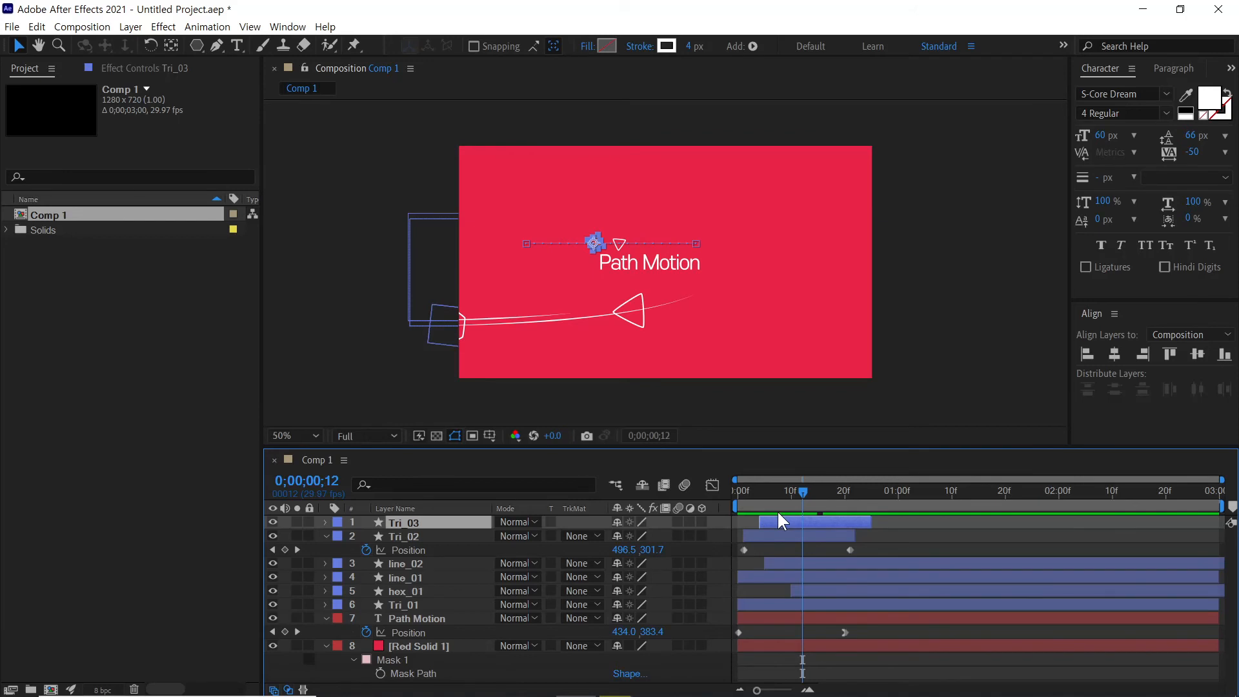
key("p")
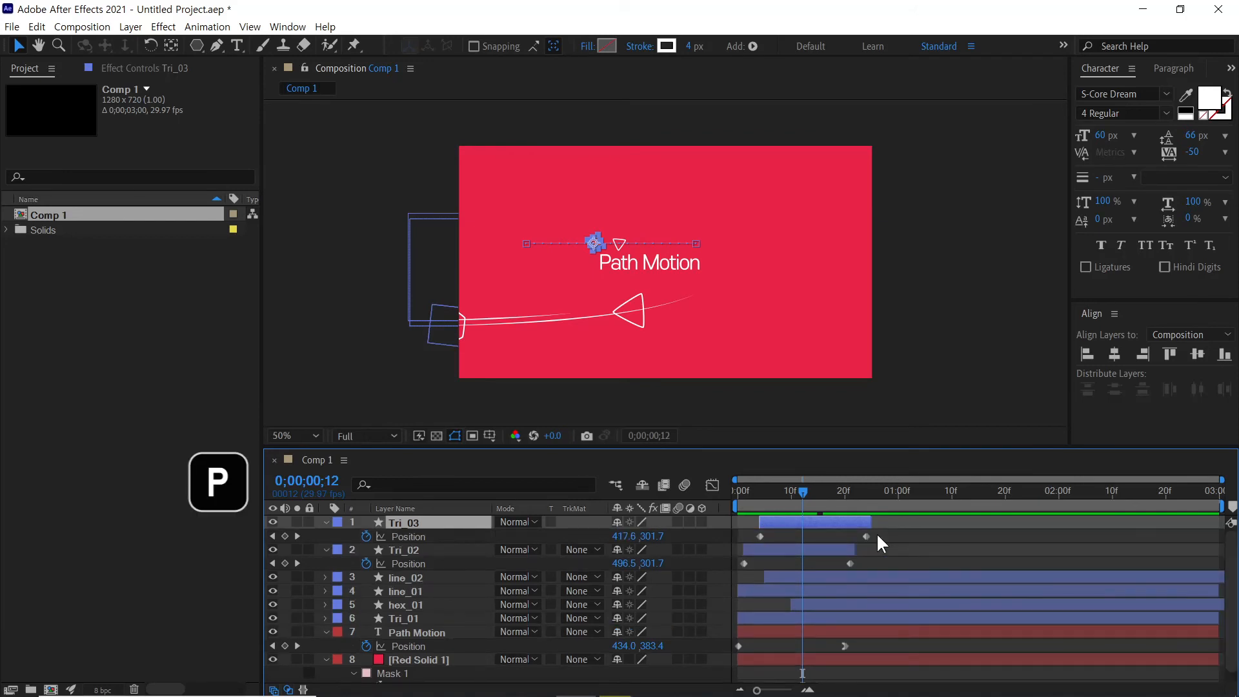
left_click_drag(879, 535, 744, 536)
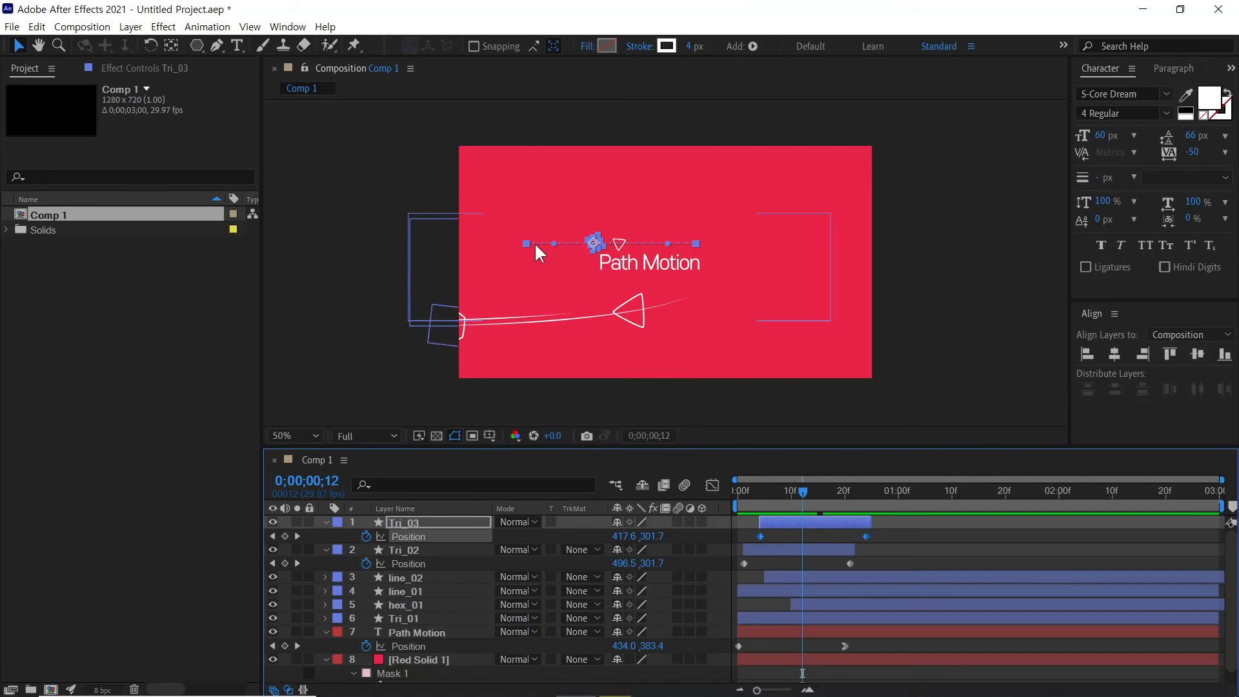
left_click_drag(698, 246, 653, 282)
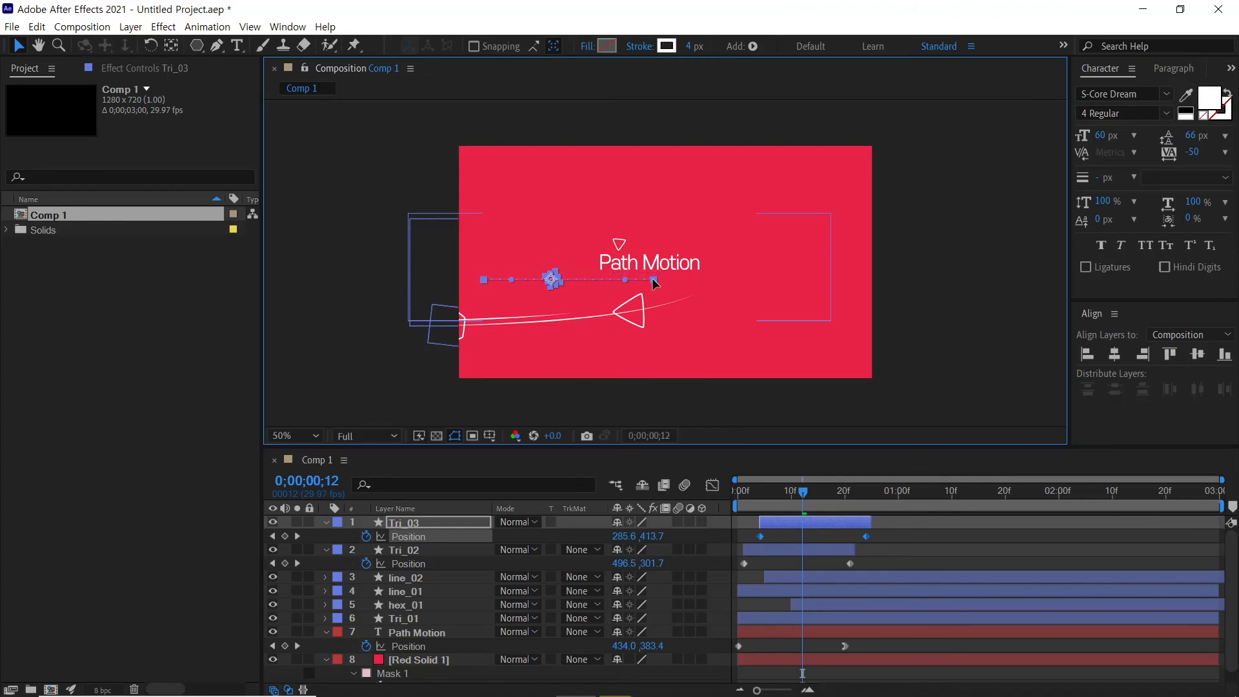
left_click(922, 533)
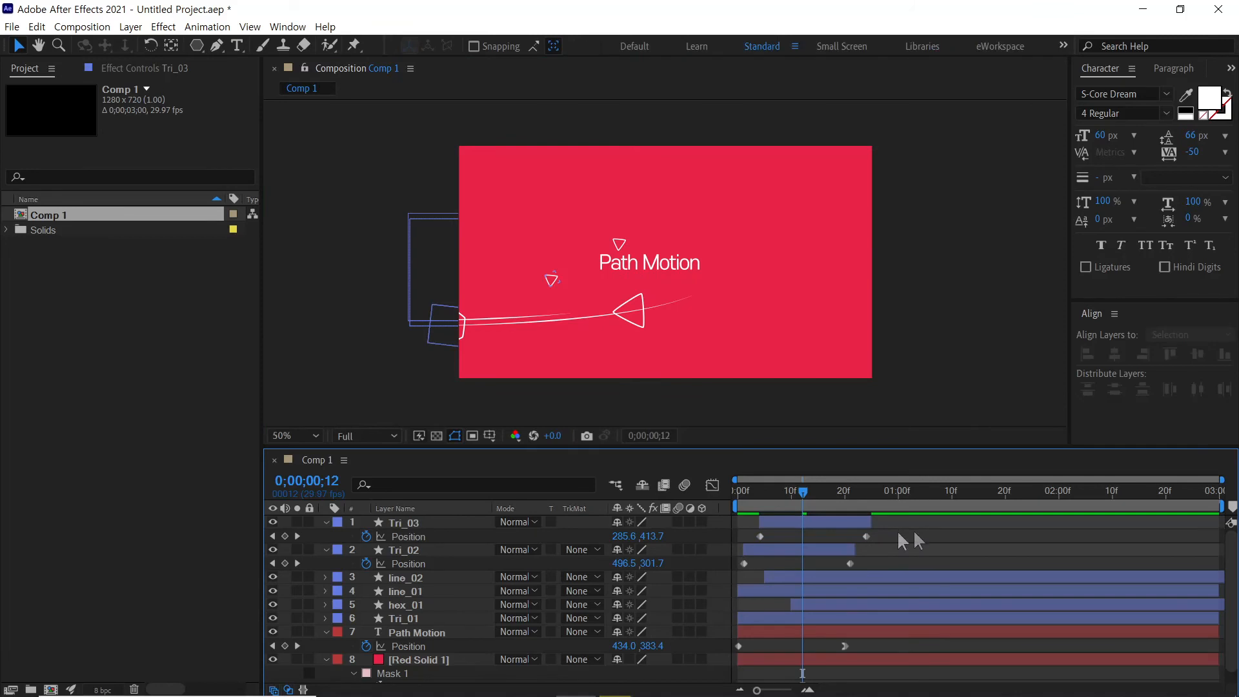
left_click_drag(748, 497, 823, 517)
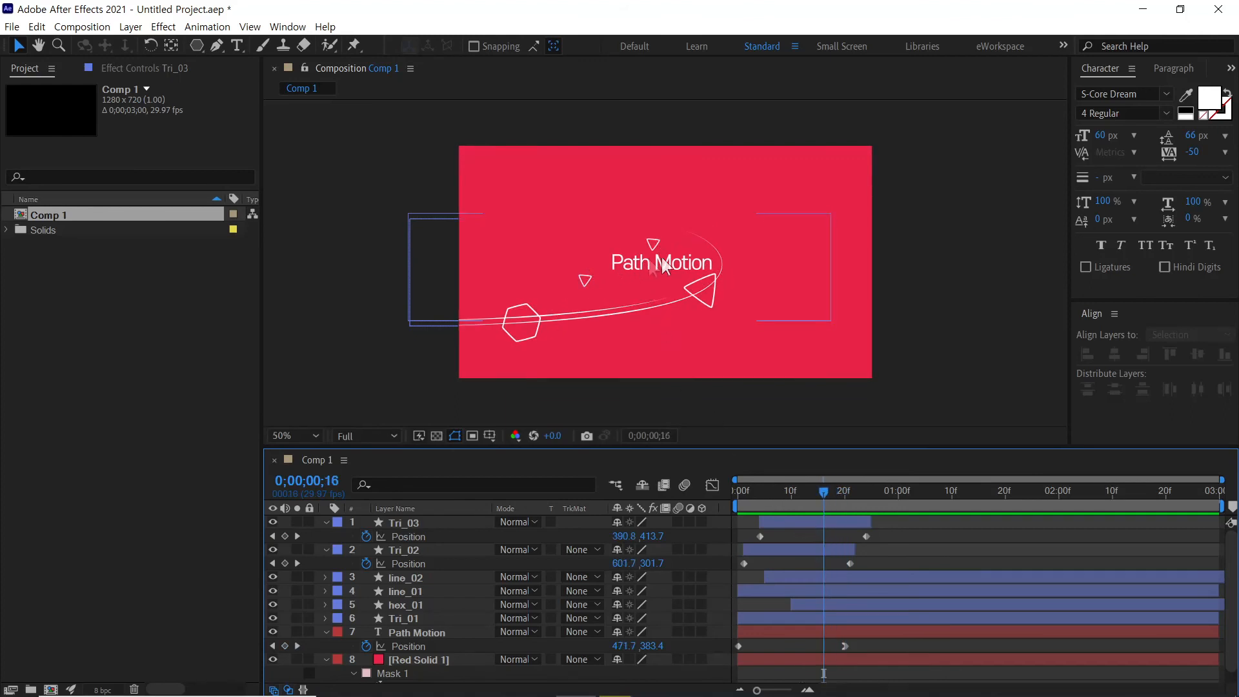
- Duplicate Tri_03, move the copy's Position path to about 458.2, 351.7 at 0;00;00;16, and start its layer at about 0;00;00;06
left_click(793, 520)
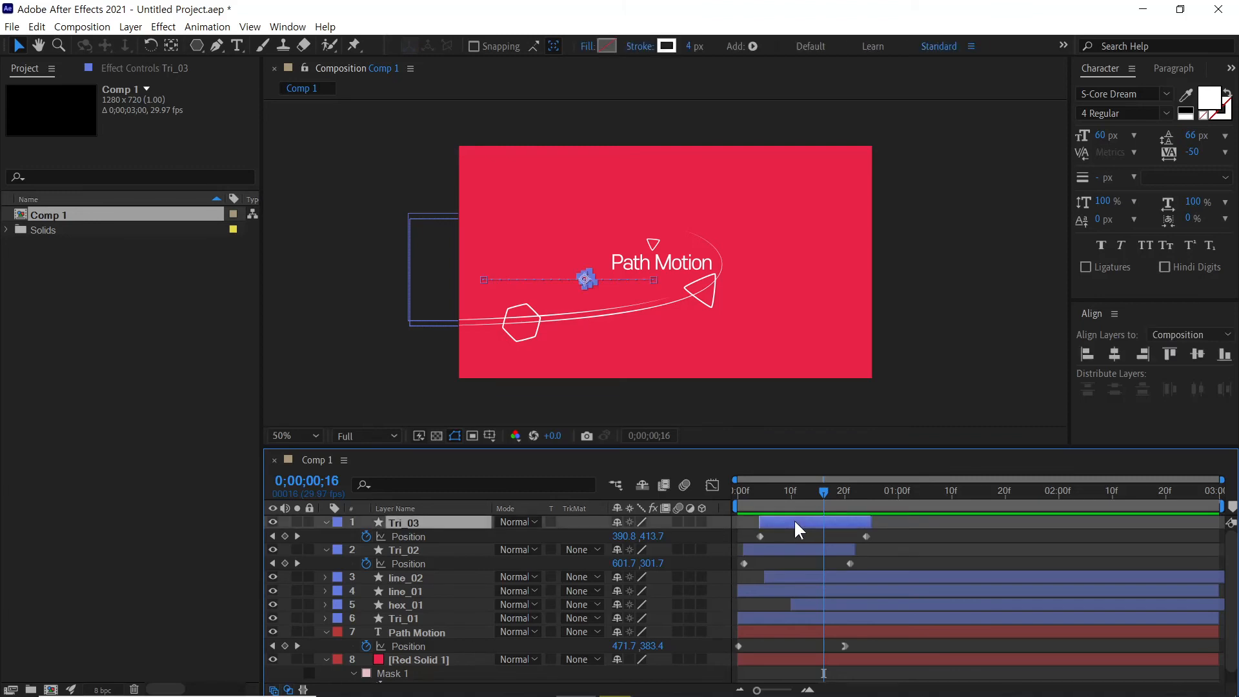
key("ctrl+d")
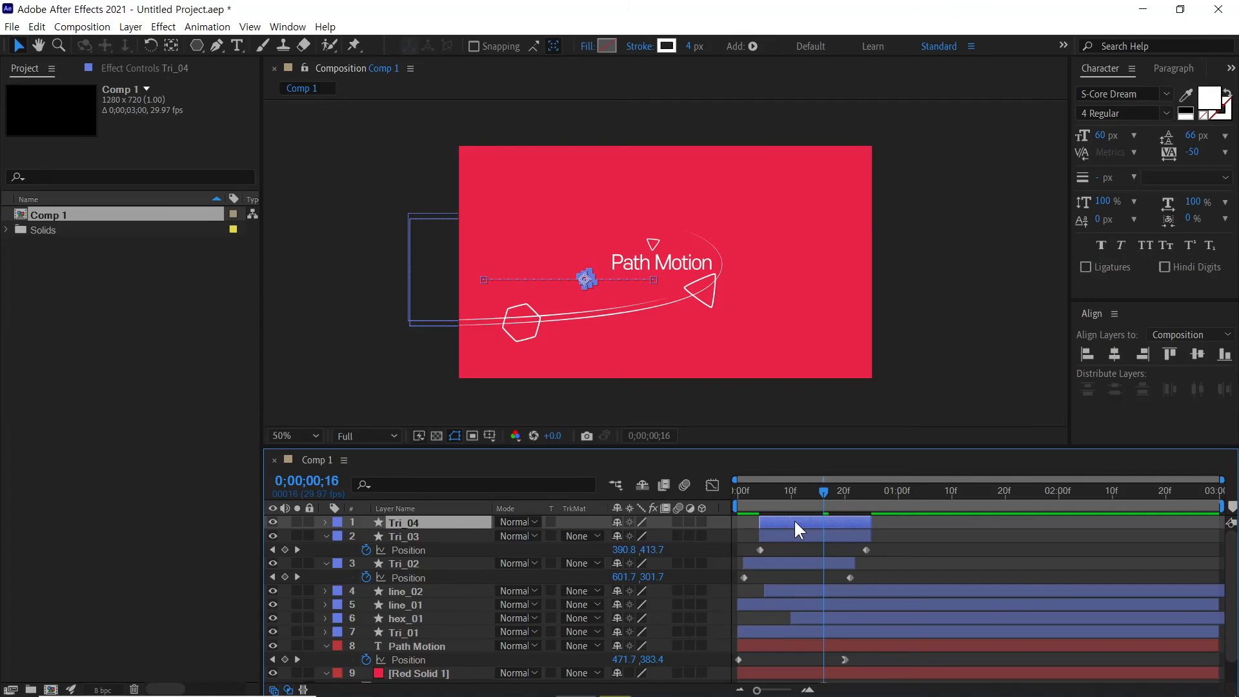
key("p")
left_click_drag(881, 533, 750, 538)
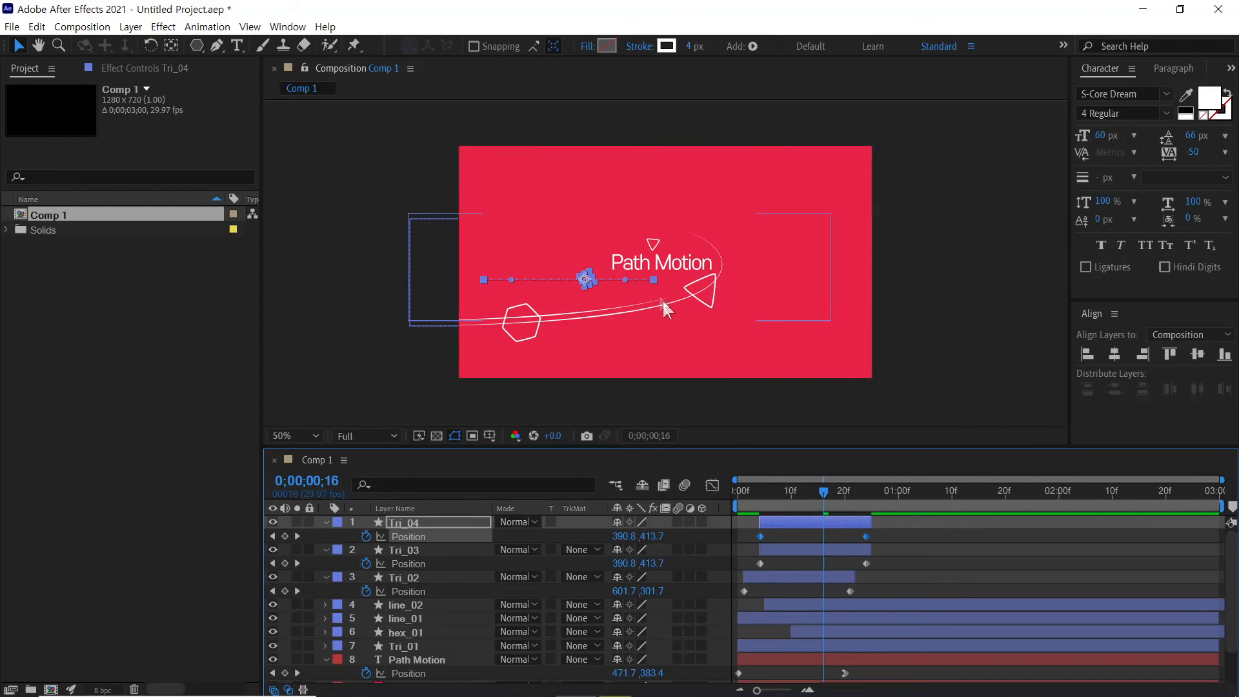
left_click_drag(655, 280, 693, 260)
left_click_drag(821, 514, 831, 512)
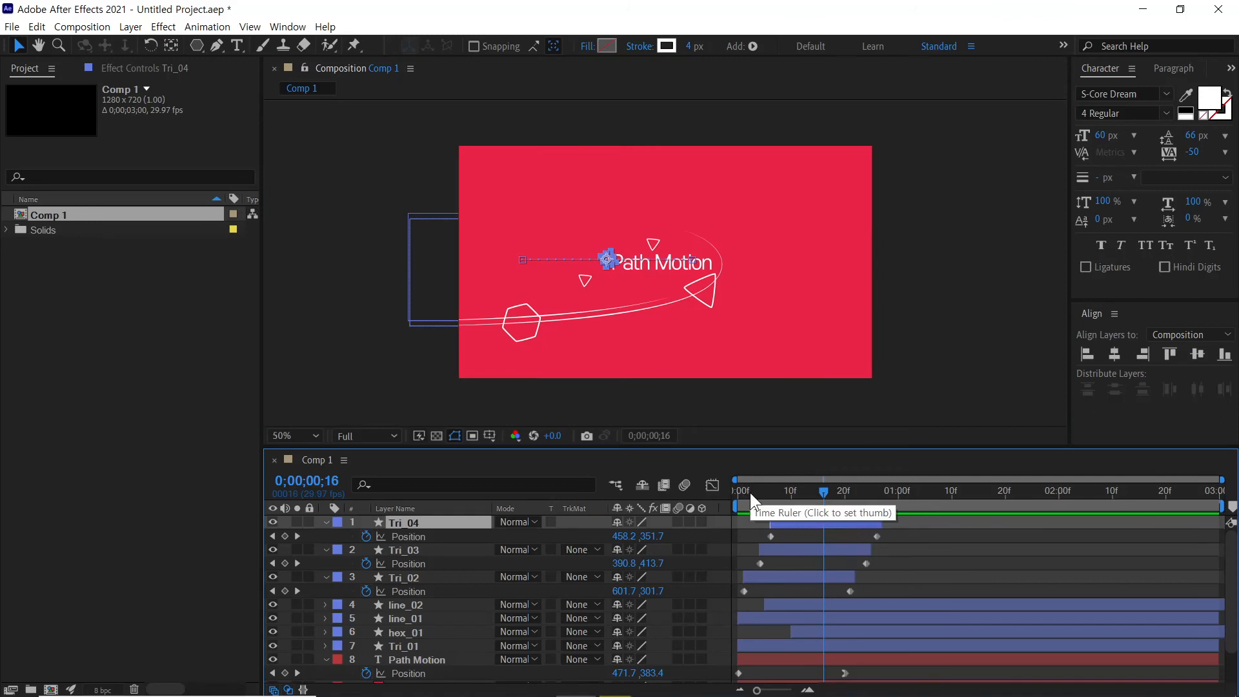
left_click(896, 543)
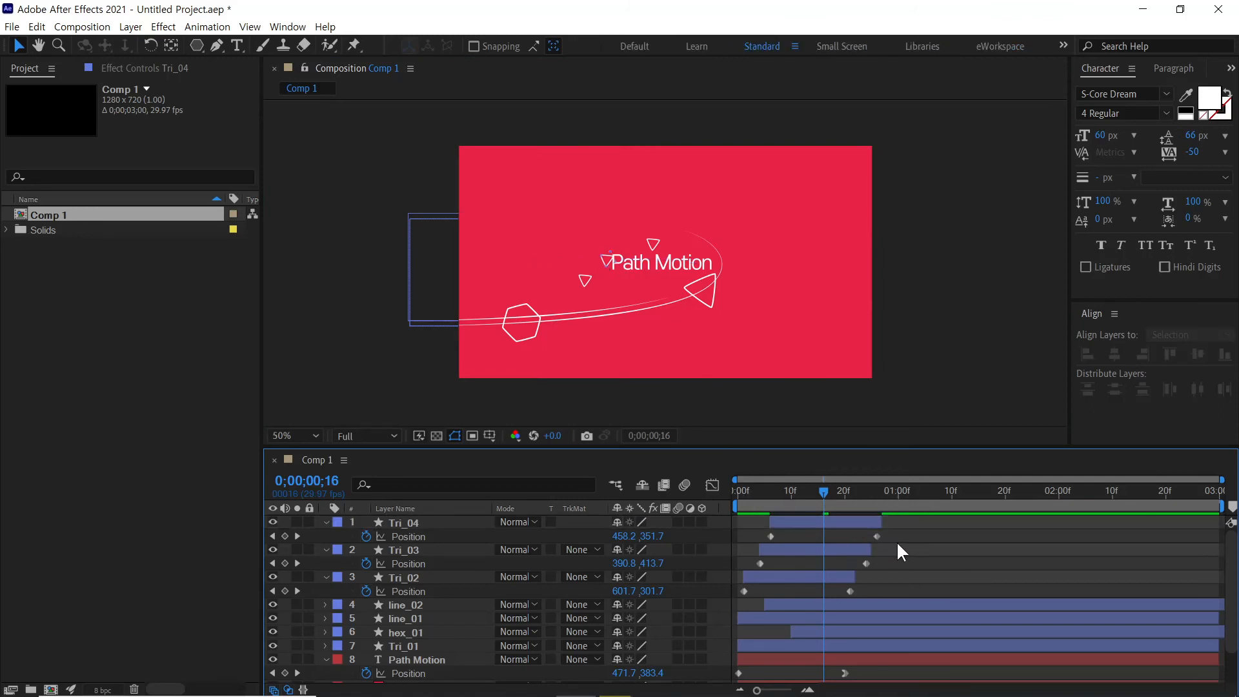
- Set the Points of Tri_04's polystar path to 4
left_click(811, 521)
left_click(326, 520)
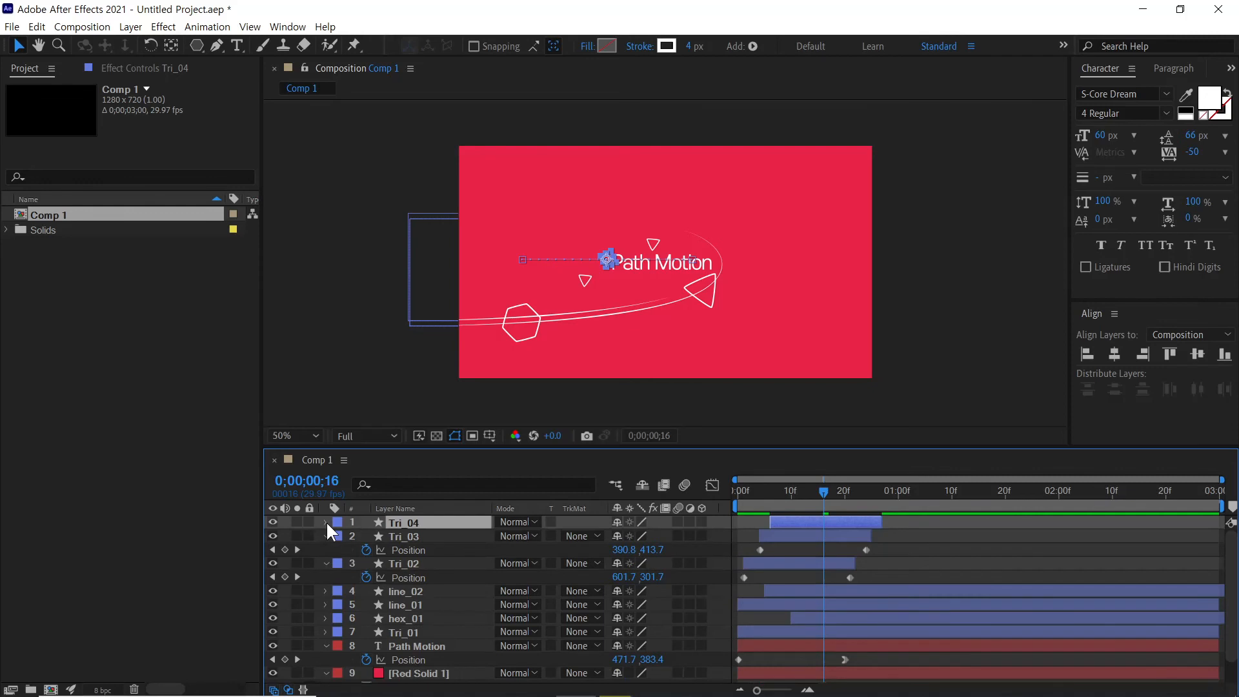
left_click(341, 548)
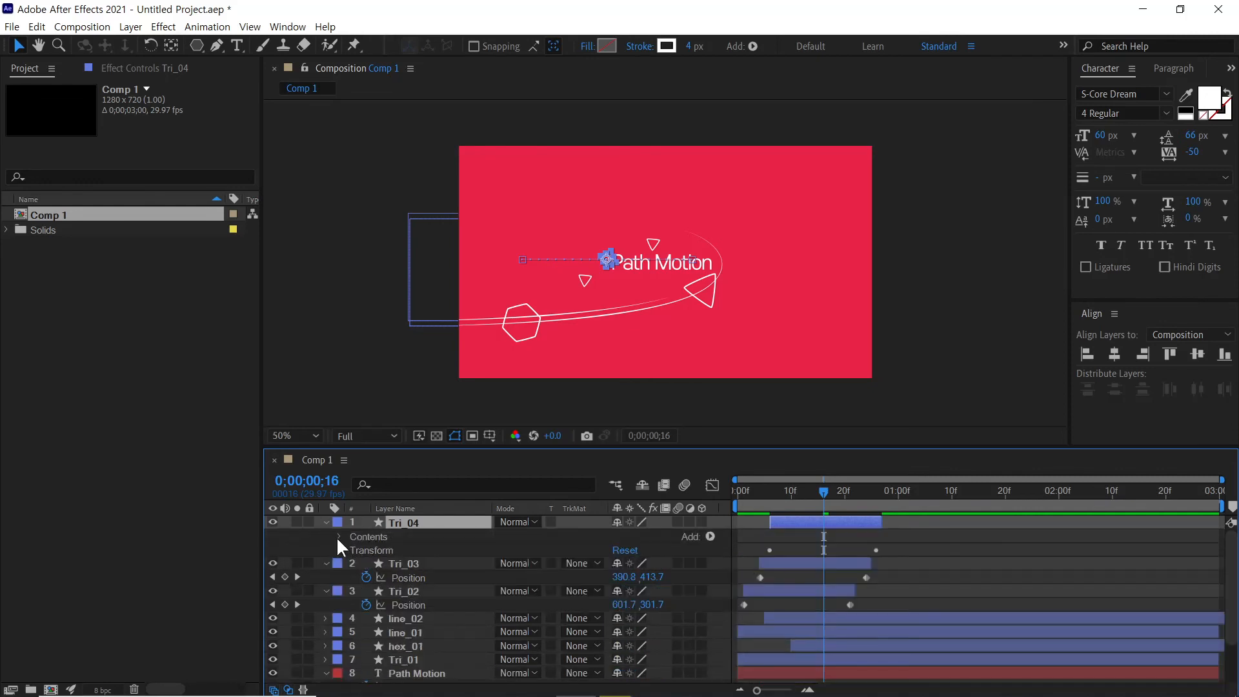
left_click(336, 537)
left_click(351, 549)
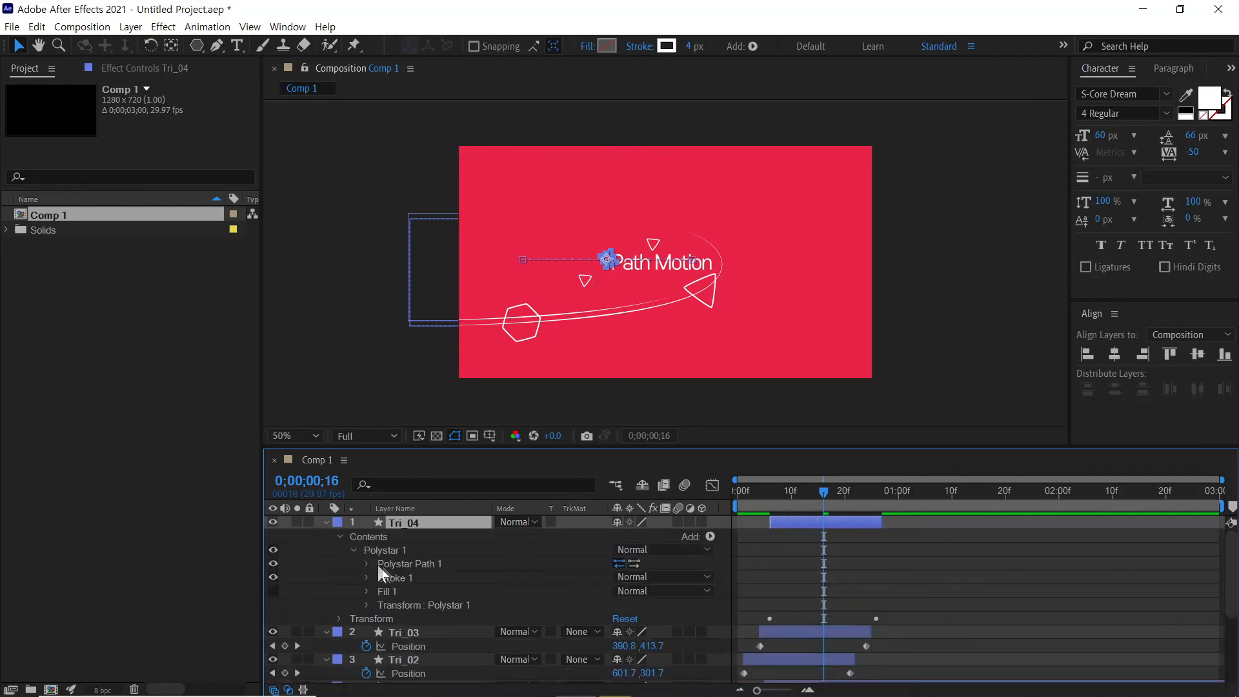
left_click(368, 563)
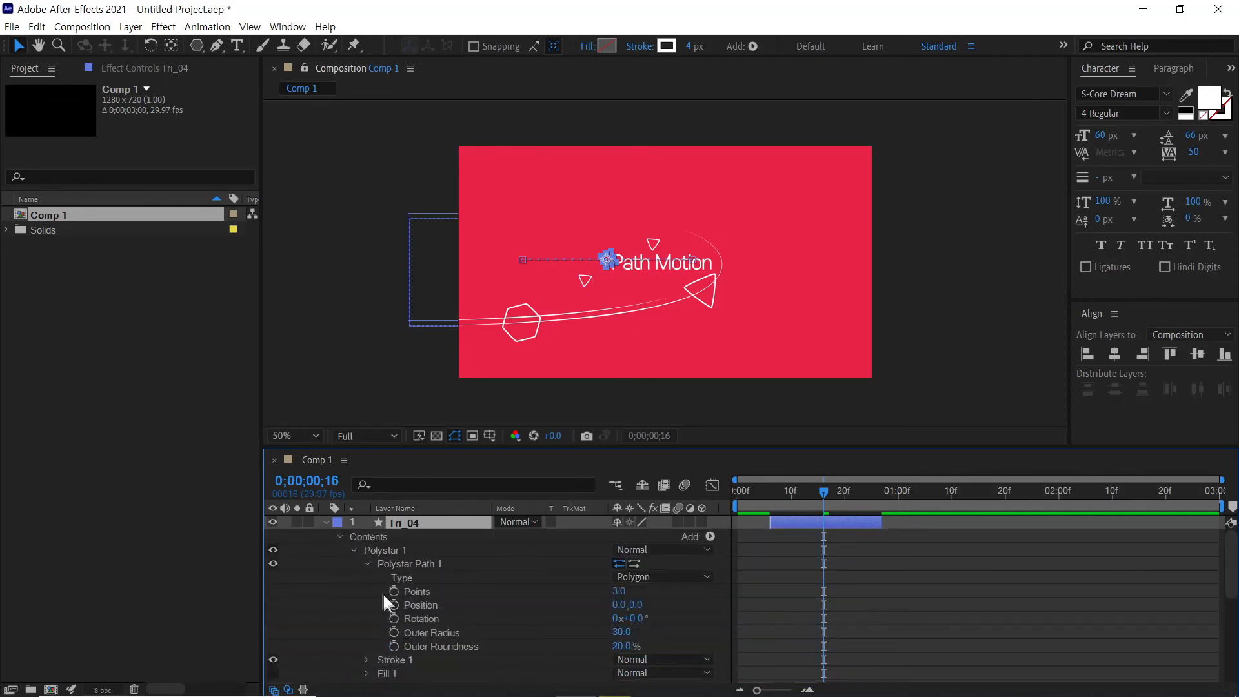
left_click(619, 591)
type("4")
key("Return")
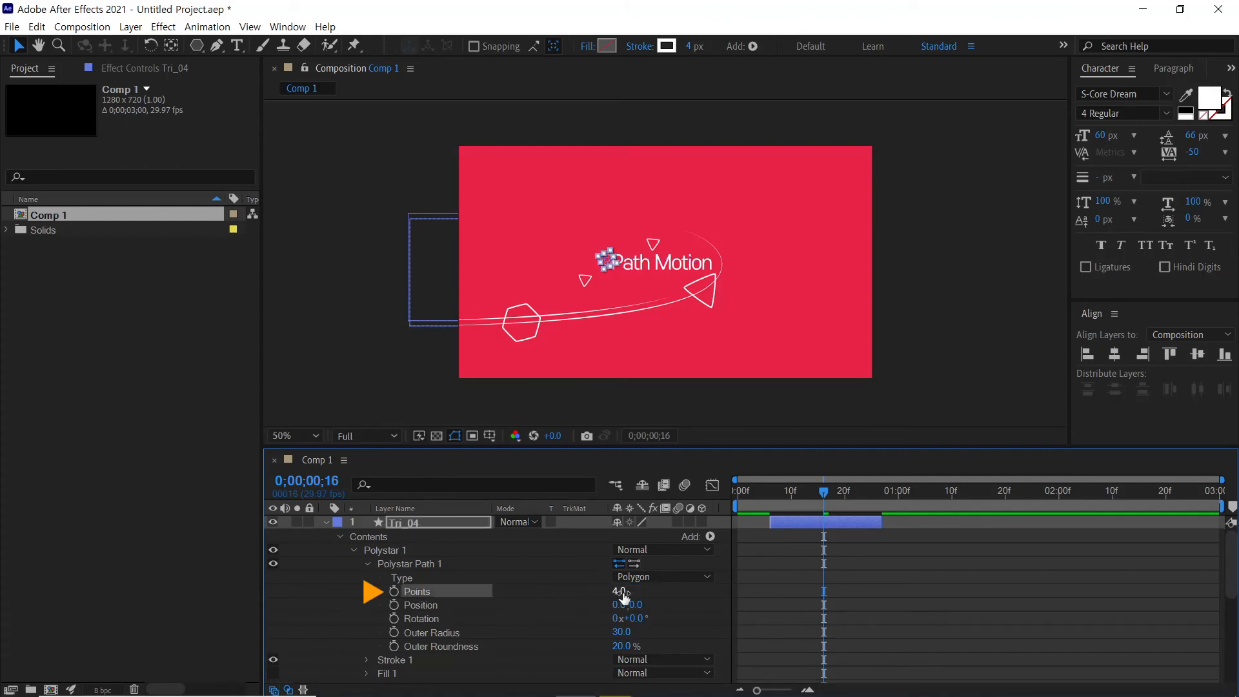
left_click(852, 569)
- Set the Outer Radius of Tri_04's polystar path to 40
mouse_move(757, 491)
left_mouse_down()
mouse_move(833, 513)
mouse_move(788, 514)
left_mouse_up()
left_click(789, 519)
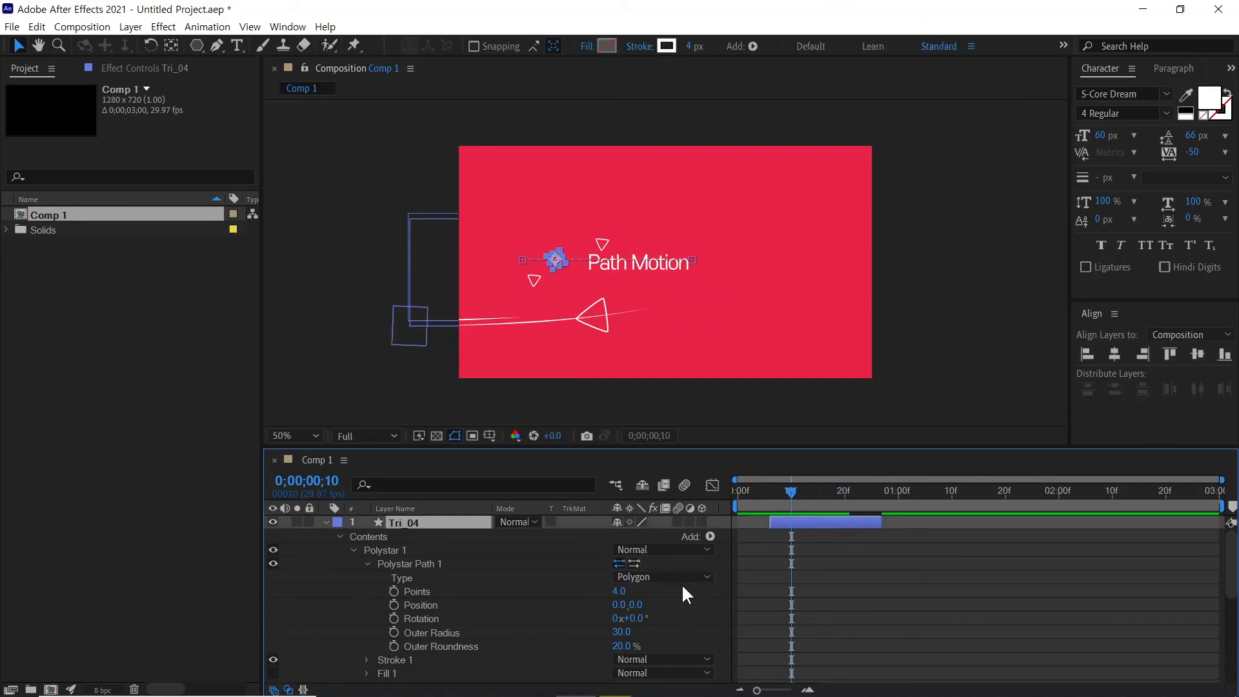
left_click(622, 631)
type("40")
key("Return")
left_click(846, 571)
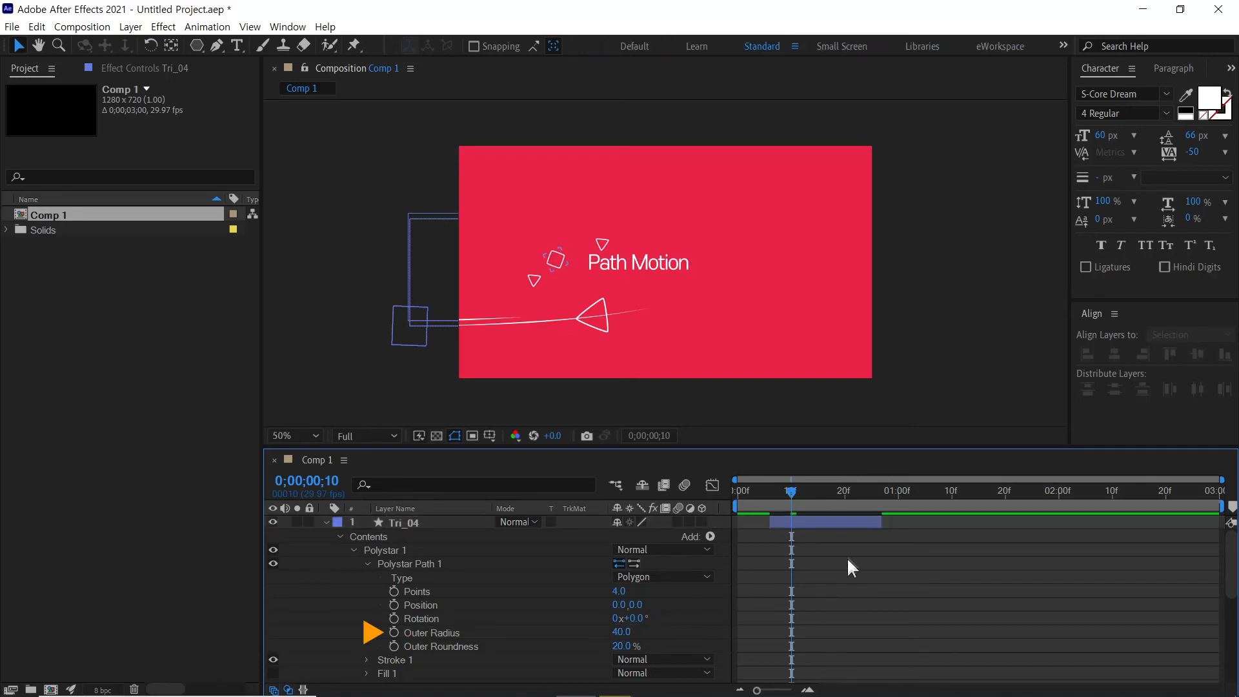
- Duplicate Tri_04 and move the copy's whole Position path down and right, to about 368.4, 425.7 at 0;00;00;10
left_click(794, 524)
left_click(327, 522)
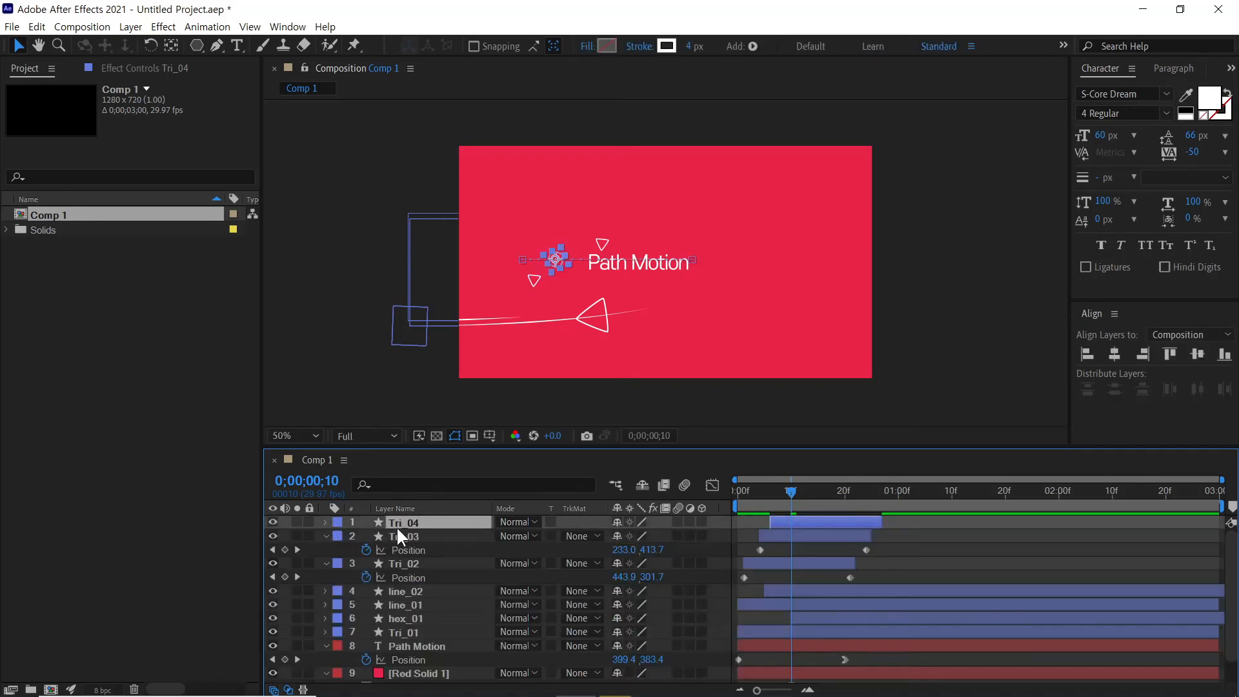
key("ctrl+d")
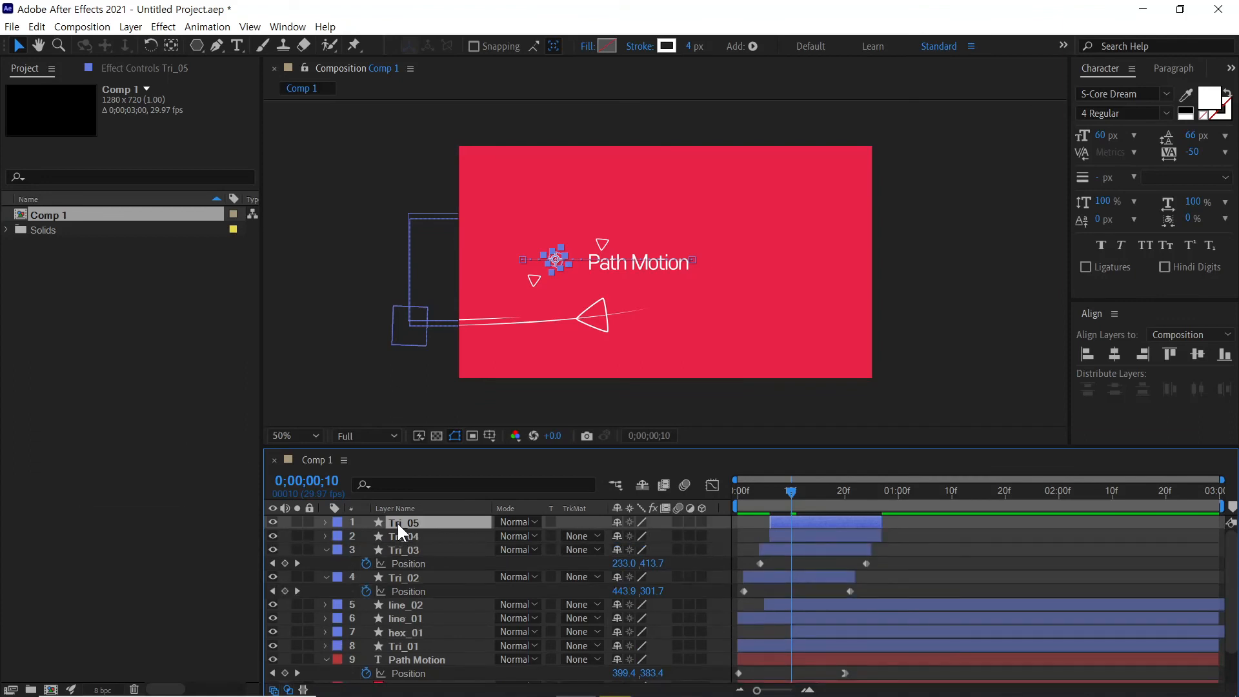
key("p")
left_click_drag(909, 533, 744, 535)
left_click_drag(691, 259, 713, 281)
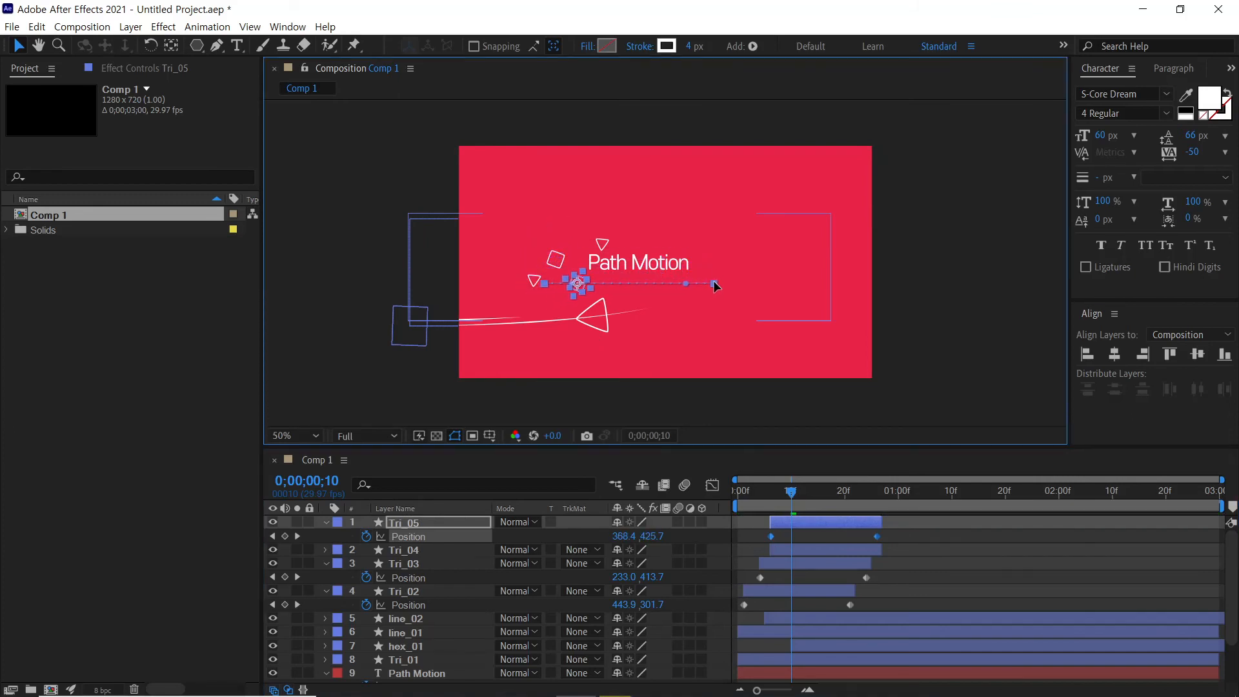
- Shift the Tri_05 layer to start at about 0;00;00;03 and preview the animation
left_click_drag(812, 520, 699, 520)
left_click(896, 541)
key("space")
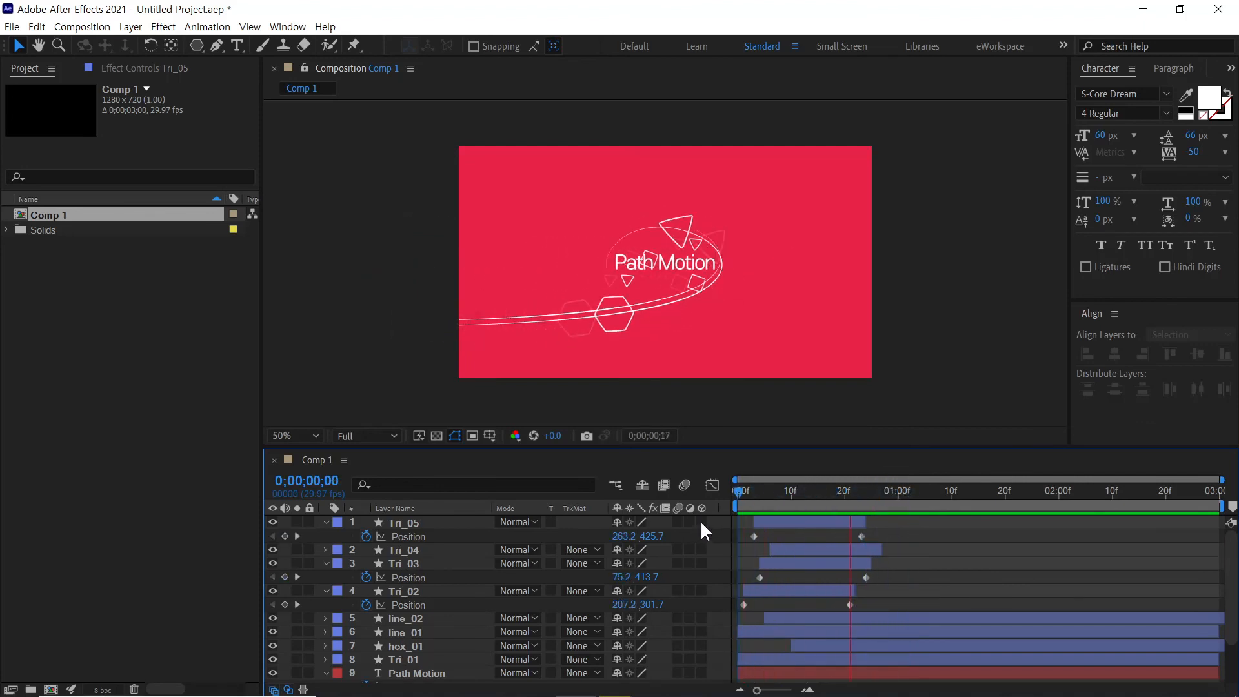
left_click(745, 493)
left_click_drag(746, 490, 802, 494)
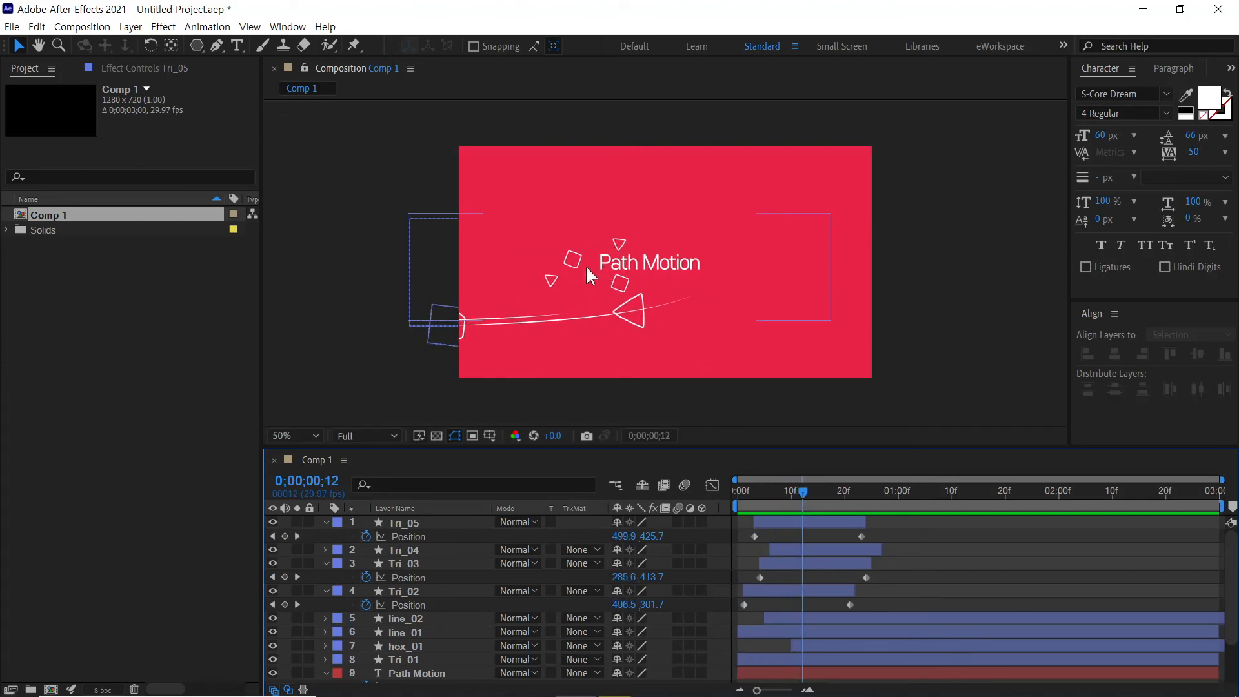
- Keyframe Tri_05's existing Rotation at the layer's start, 0;00;00;03
left_click(771, 522)
key("i")
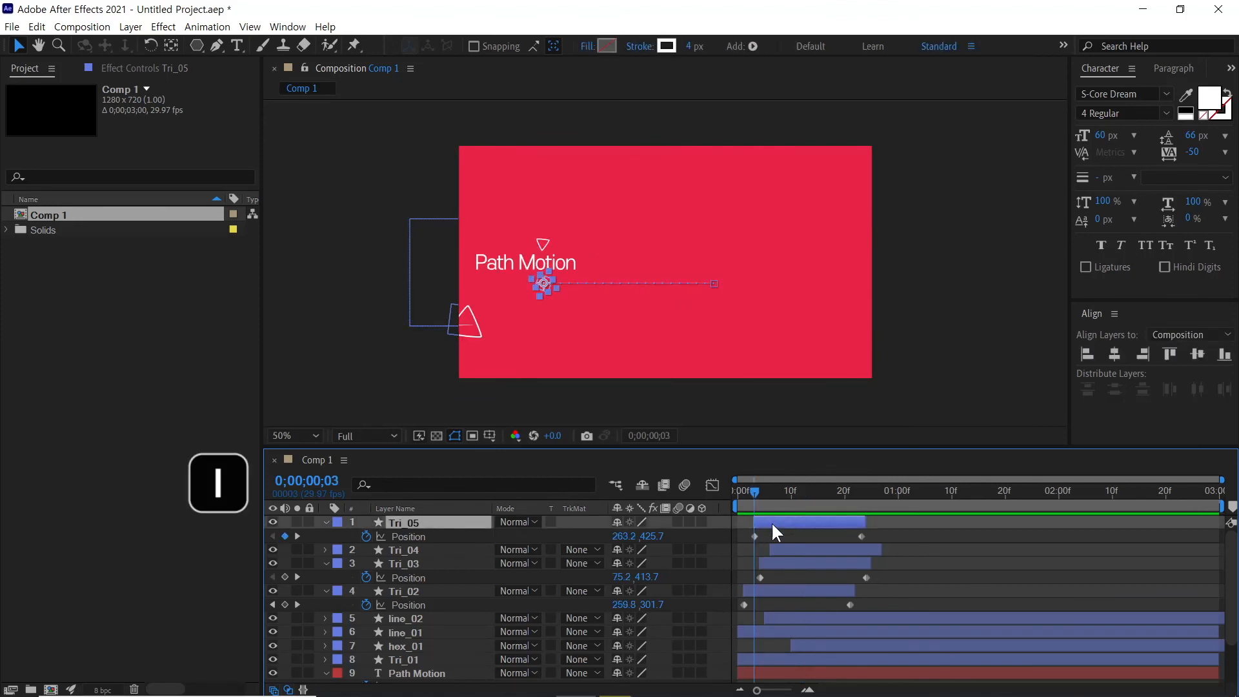
key("shift+r")
left_click(366, 549)
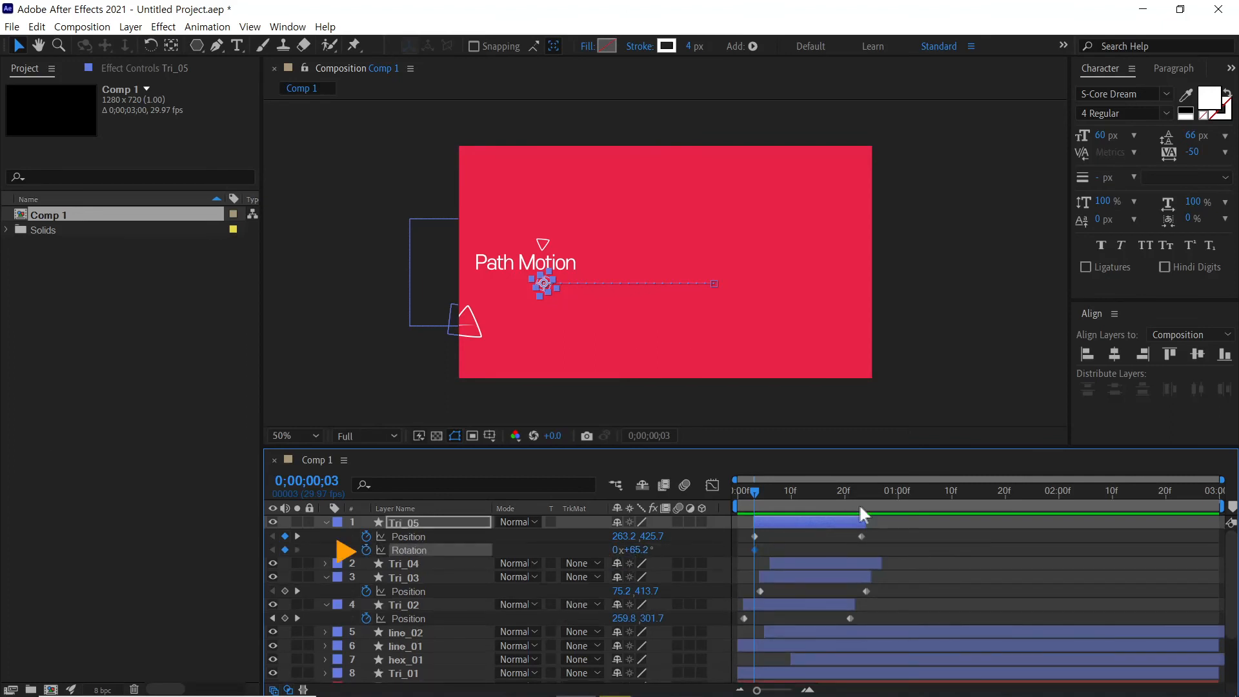
- Increase Tri_05's Rotation by 90°, to 155.2°, at 0;00;00;23 and preview the square's spin
left_click_drag(848, 491, 861, 494)
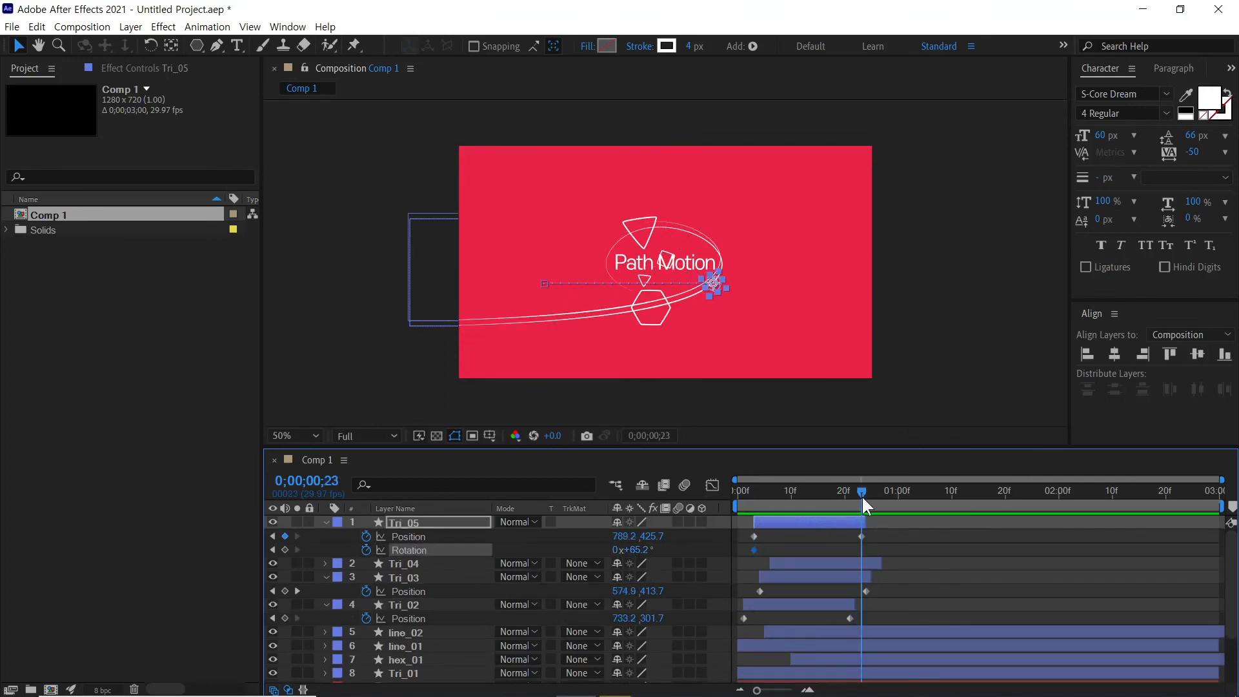
left_click(643, 556)
left_click(652, 555)
type("+90")
key("Return")
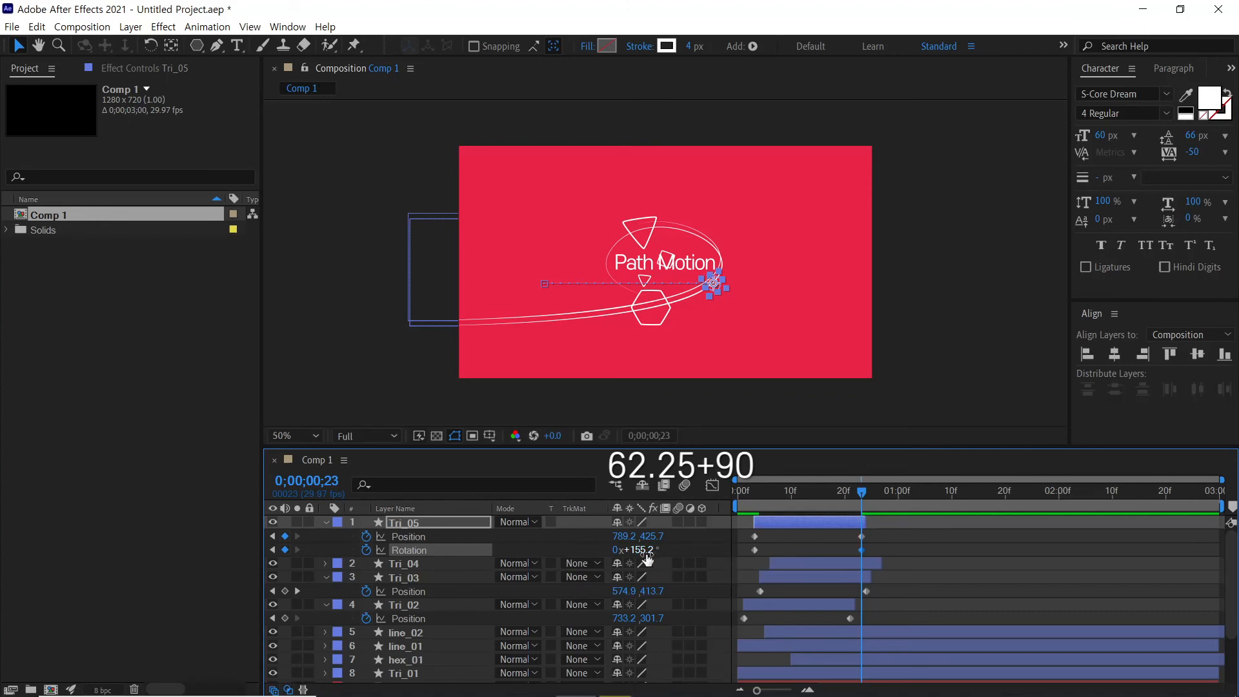
left_click_drag(750, 488, 857, 512)
left_click(905, 544)
left_click_drag(756, 493, 728, 499)
key("space")
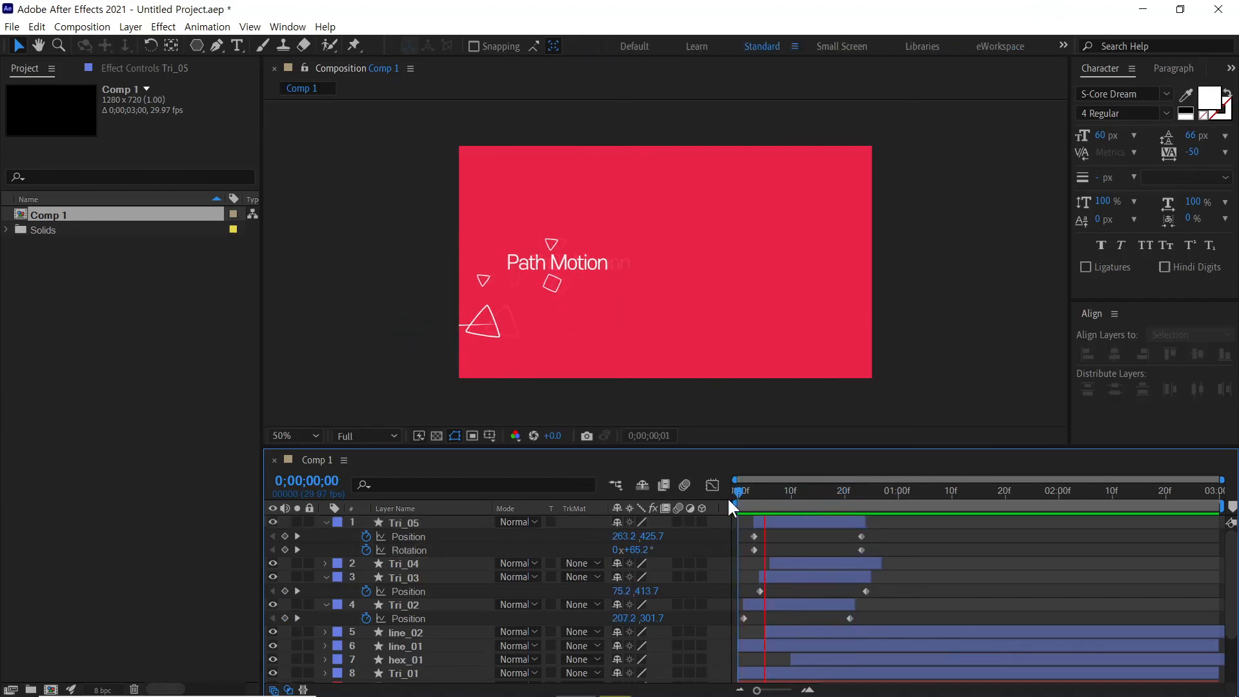
left_click(786, 492)
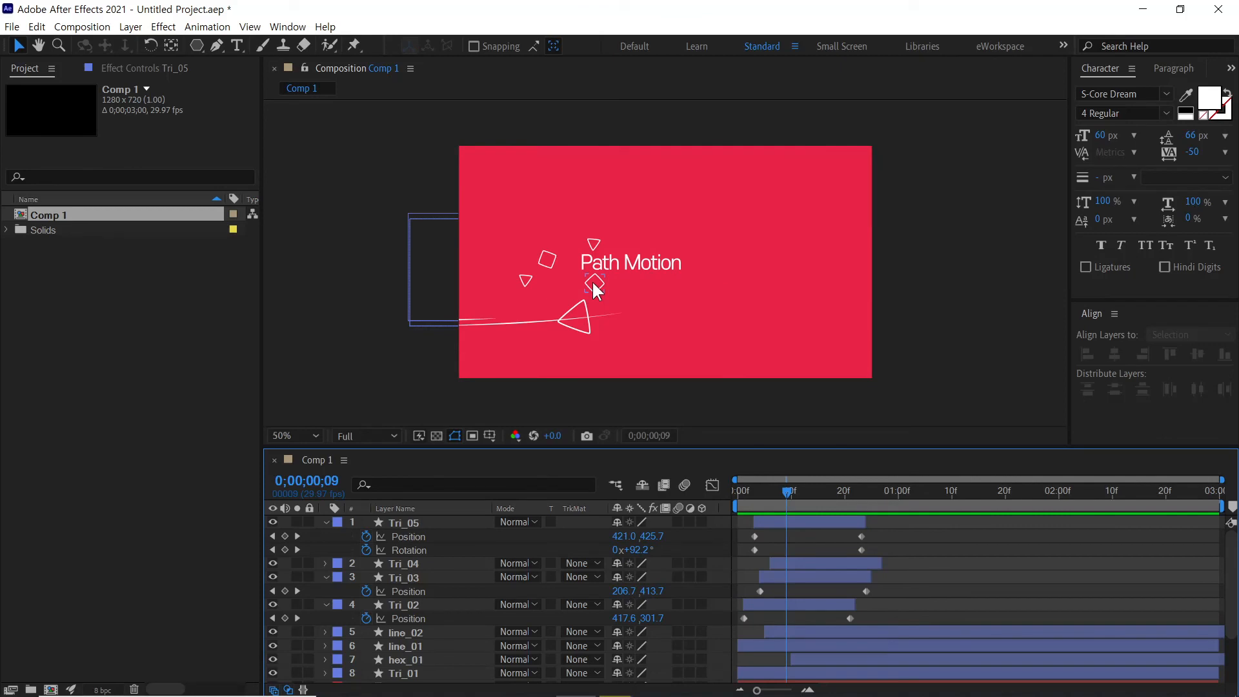
- Copy Tri_05's Rotation keyframes onto Tri_04, starting at 0;00;00;06
left_click(832, 563)
key("p")
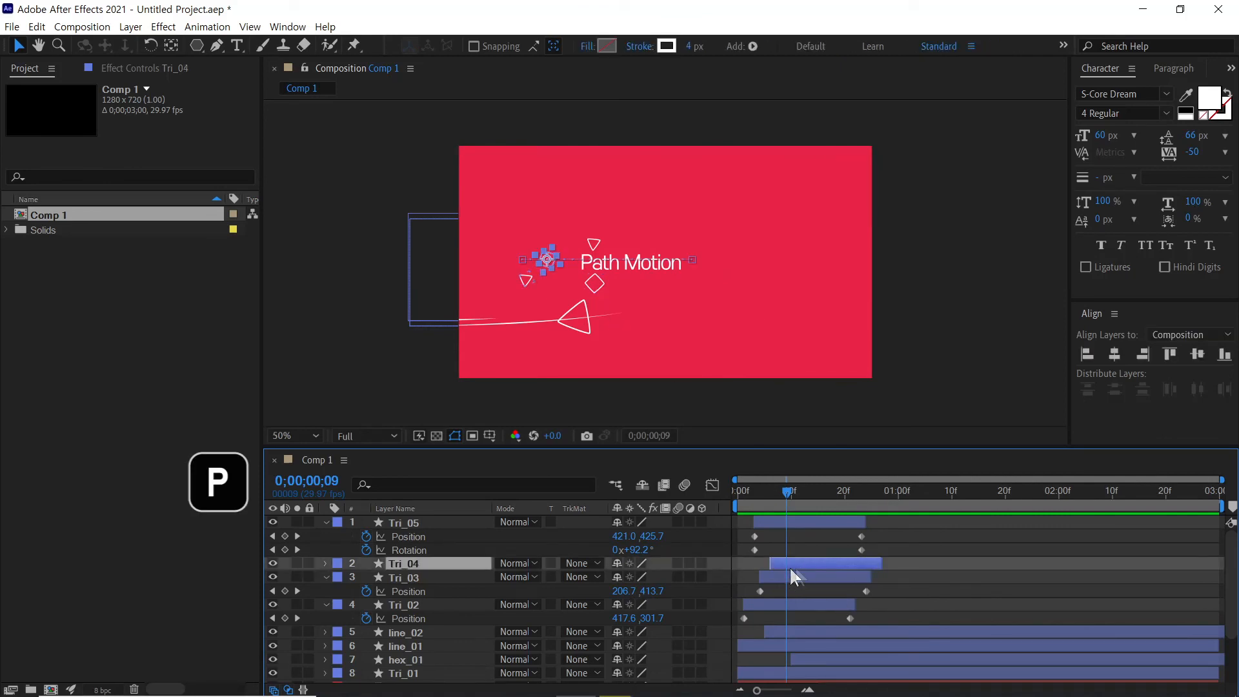
key("shift+r")
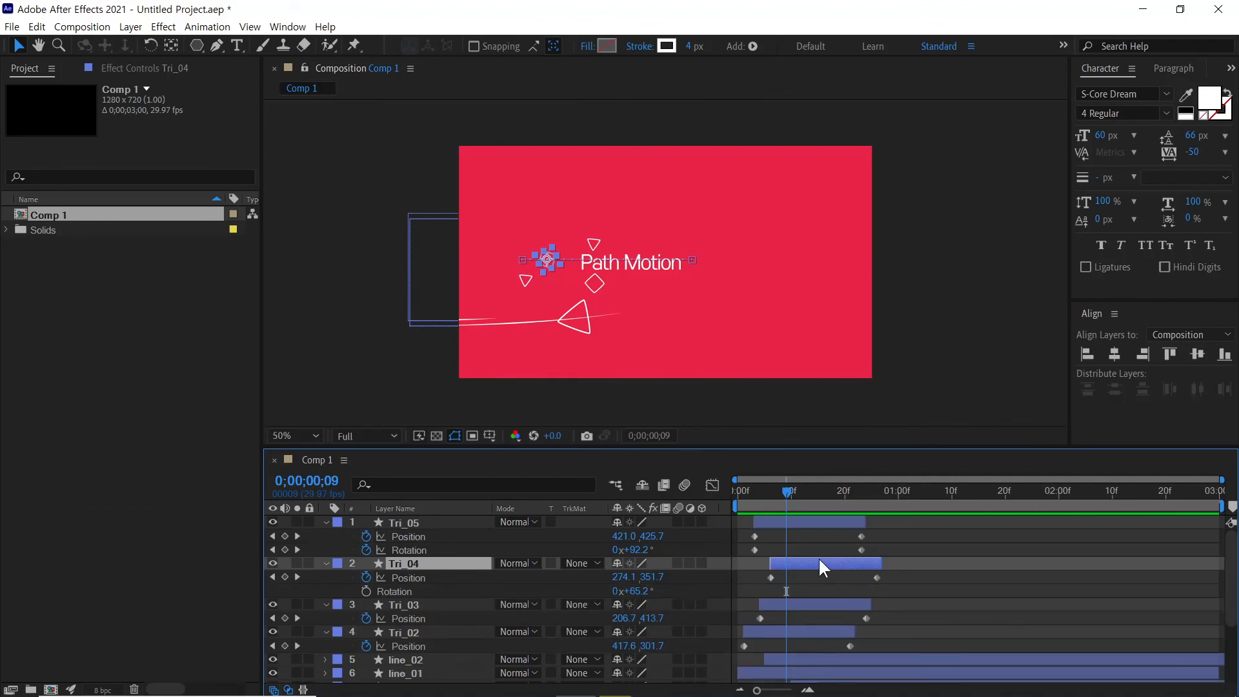
key("i")
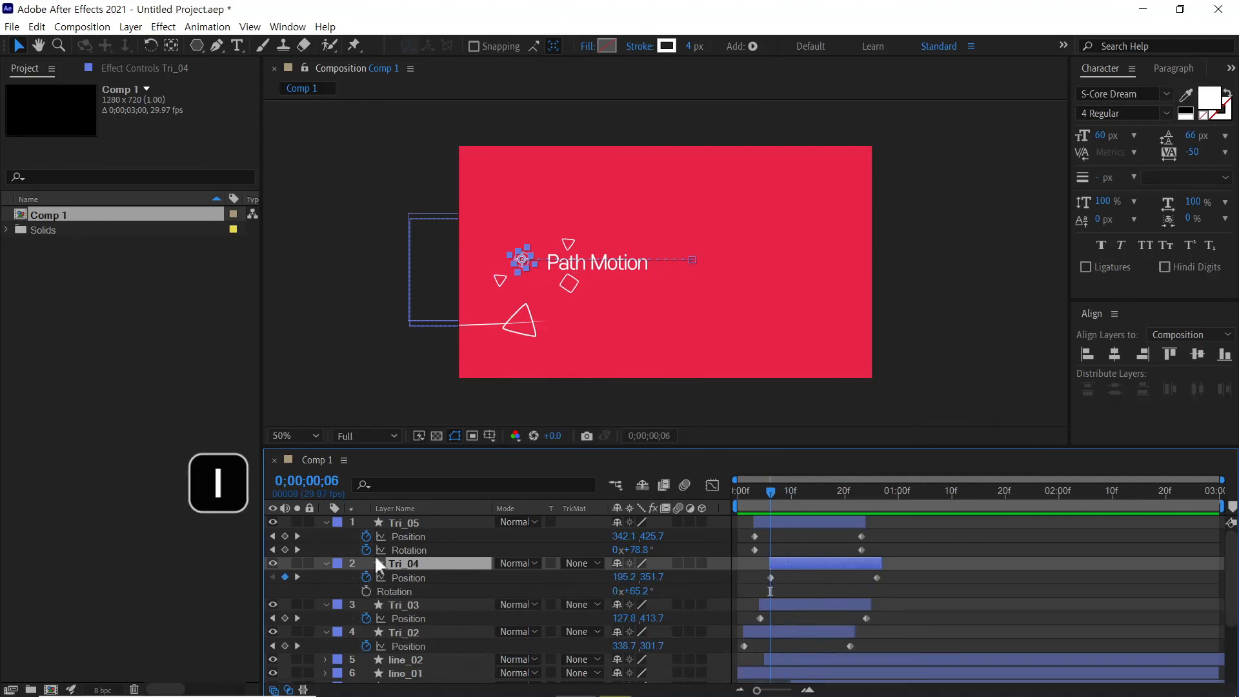
left_click_drag(871, 549, 736, 551)
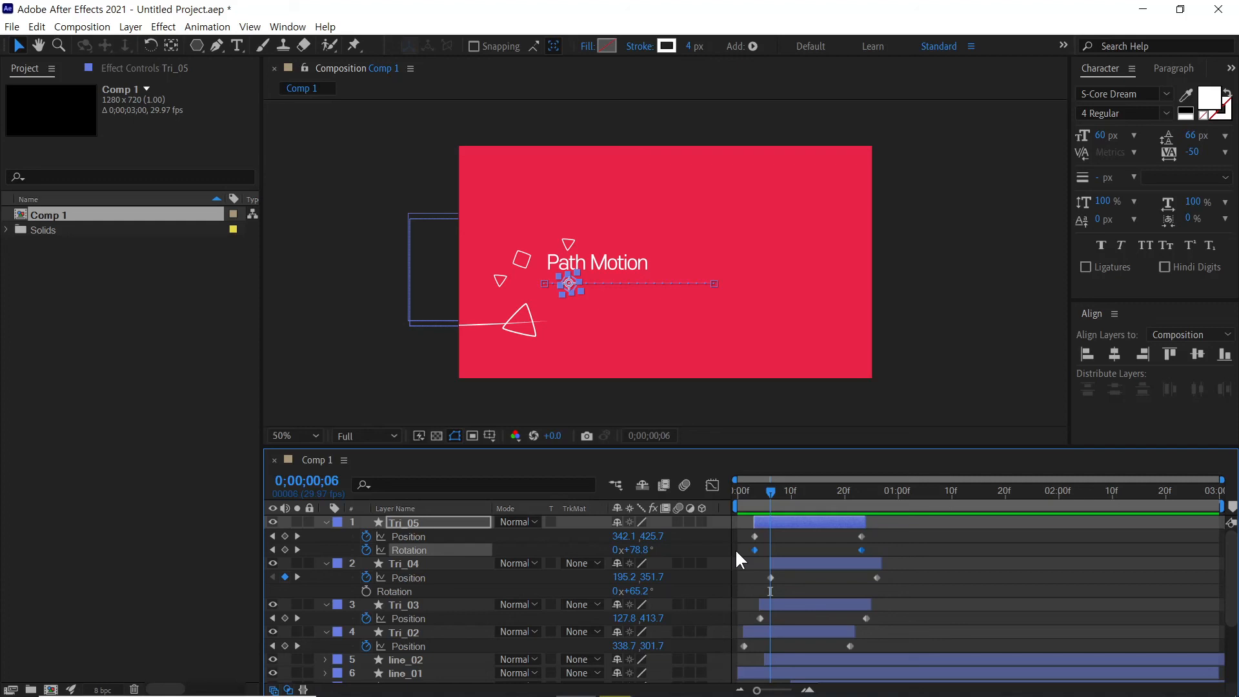
key("ctrl+c")
left_click(796, 561)
key("ctrl+v")
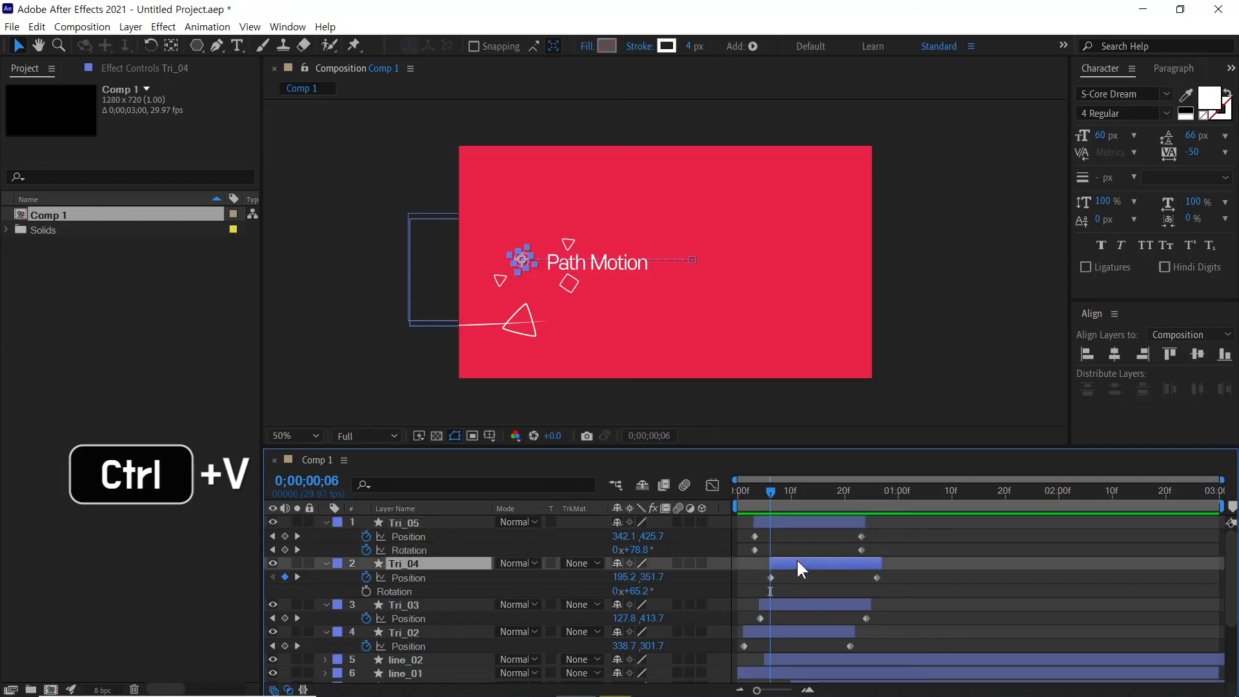
- Set Tri_04's Rotation to 170° at 0;00;00;26 and preview the animation
left_click_drag(770, 501, 877, 500)
left_click(898, 533)
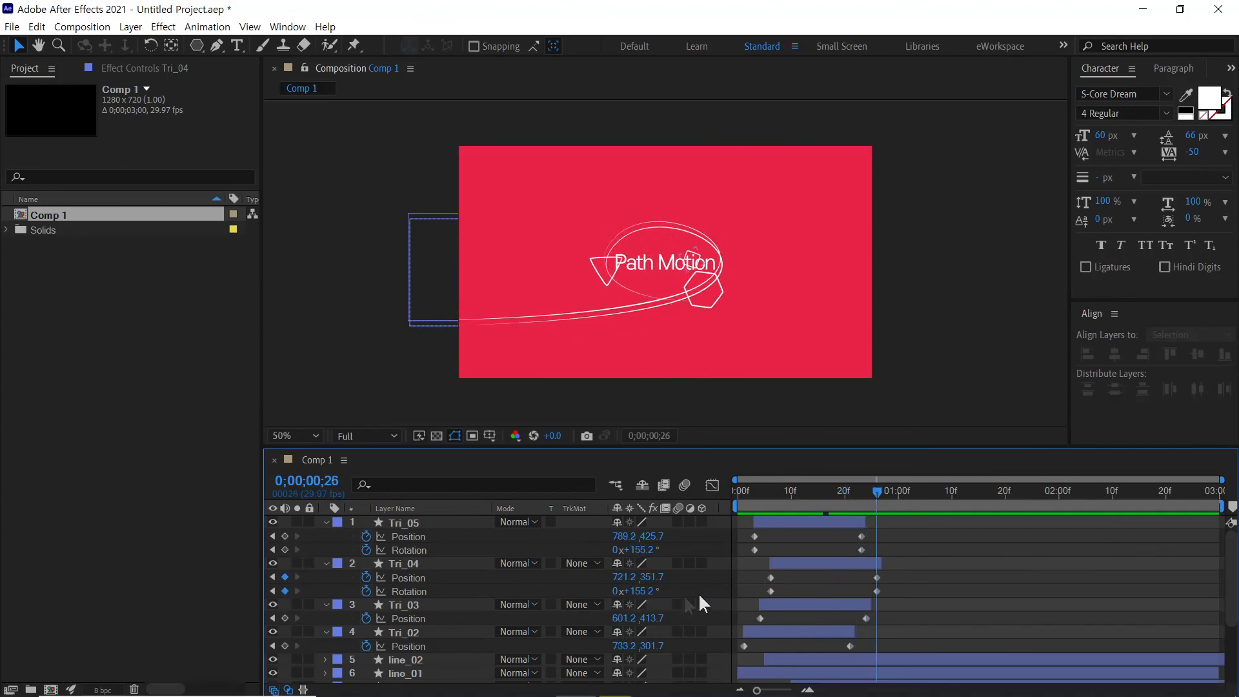
left_click(638, 591)
type("170")
key("Return")
left_click(878, 529)
left_click(754, 491)
key("space")
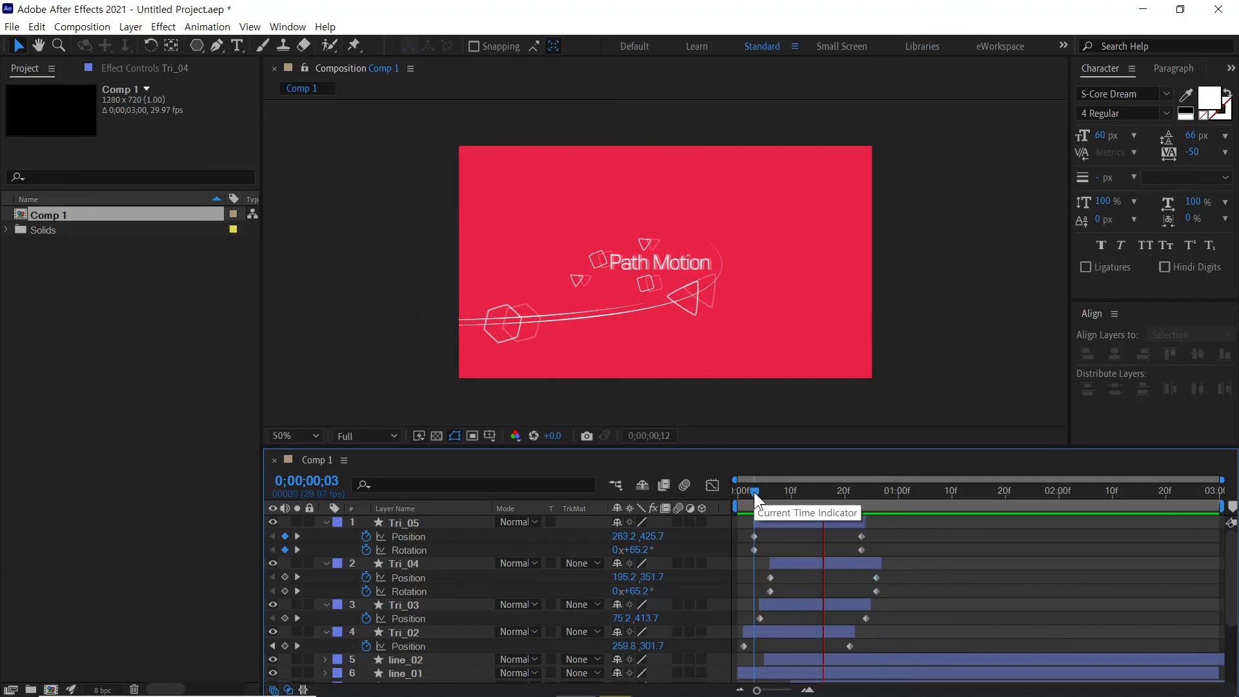
left_click_drag(770, 493, 815, 498)
- Set Tri_03's Rotation to 0° and keyframe it at the layer's start, 0;00;00;04
left_click(790, 603)
key("i")
key("shift+r")
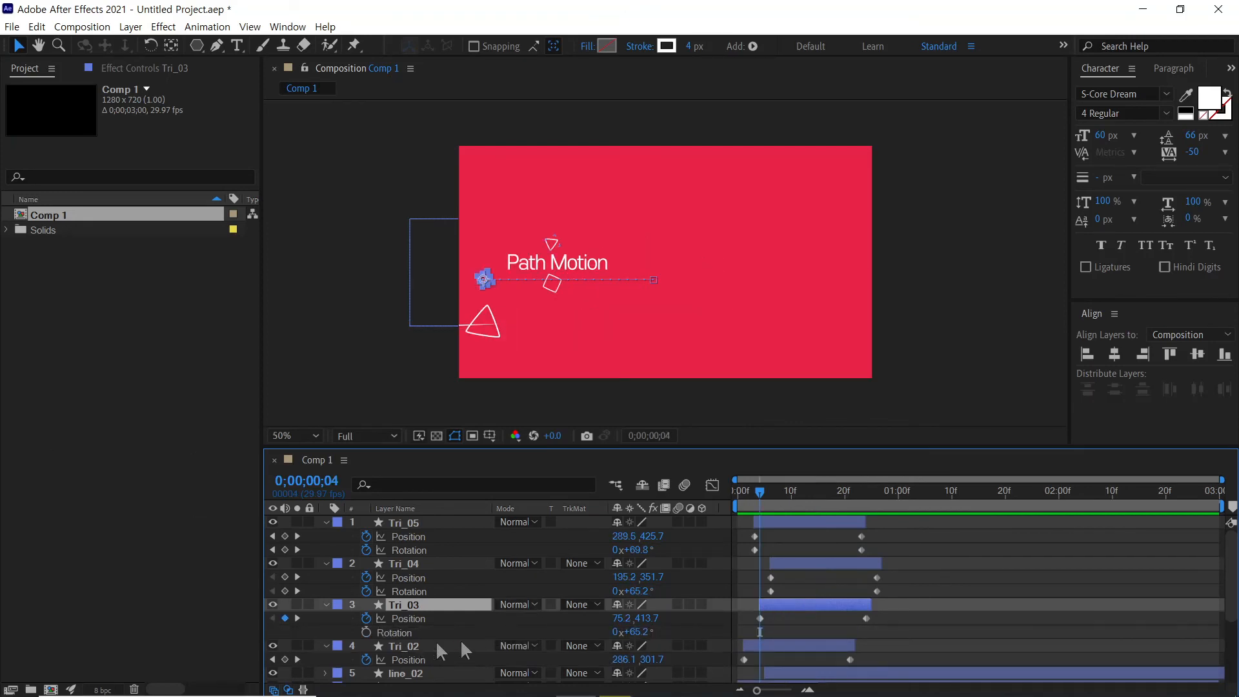
left_click(636, 631)
type("0")
key("Return")
left_click(365, 632)
- Set Tri_03's Rotation to 110° at 0;00;00;24 and preview the small triangle's spin
left_click_drag(853, 493, 865, 498)
left_click(636, 632)
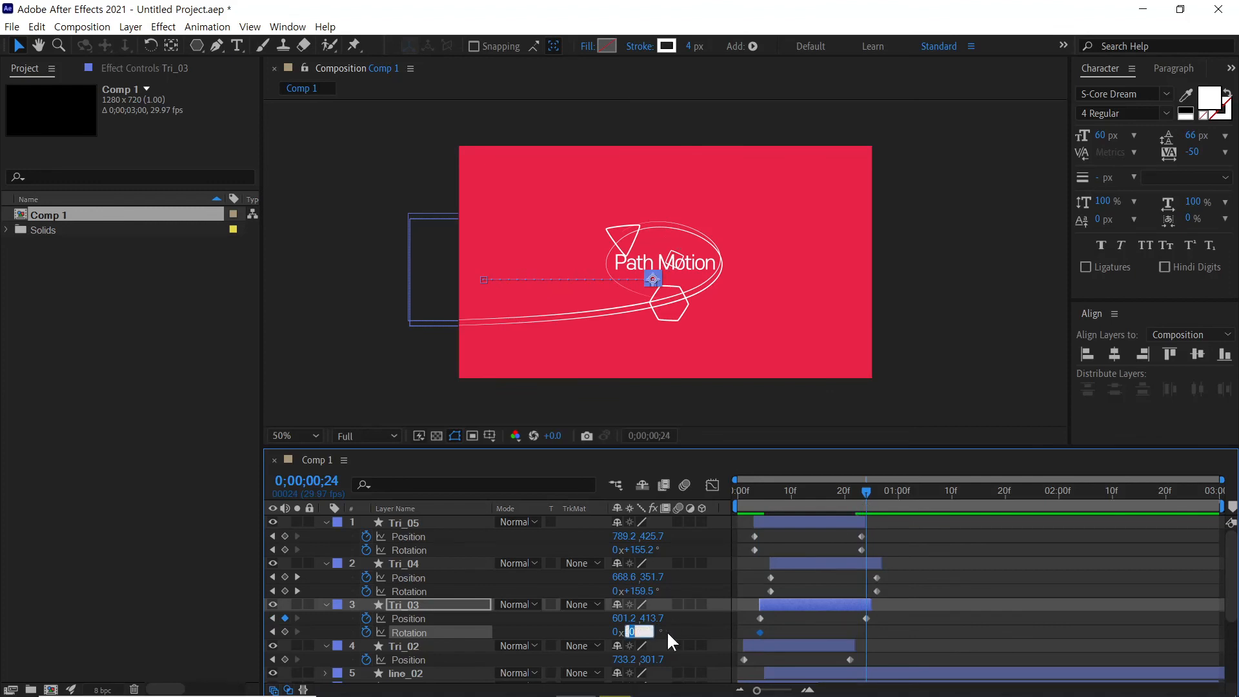
type("110")
key("Return")
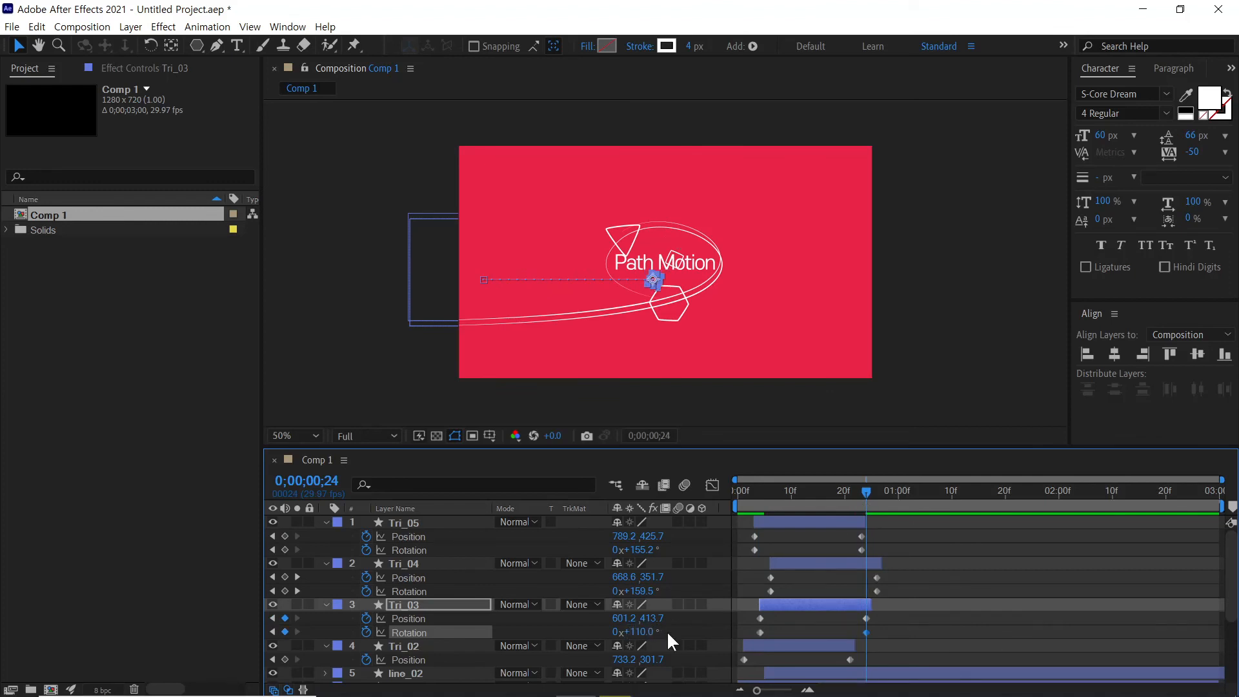
left_click(835, 580)
left_click(753, 490)
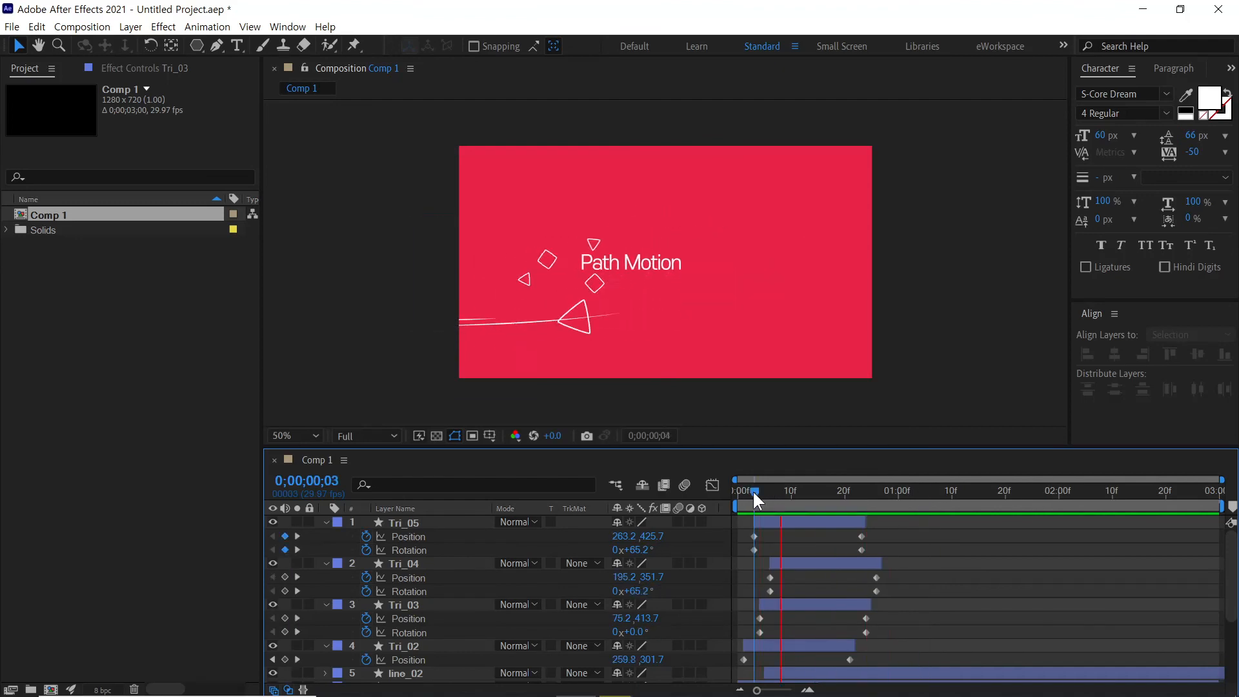
key("space")
- Copy Tri_03's Rotation keyframes onto Tri_02, starting at 0;00;00;01
left_click_drag(880, 625, 748, 638)
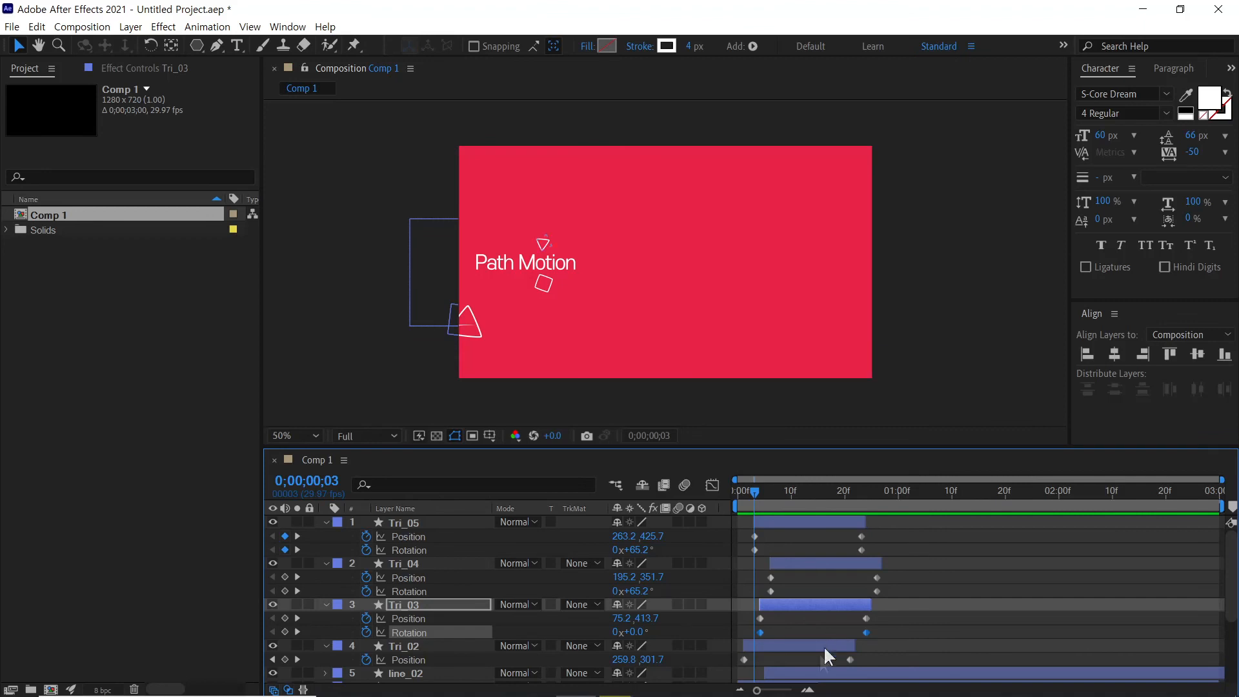
key("ctrl+c")
left_click(795, 644)
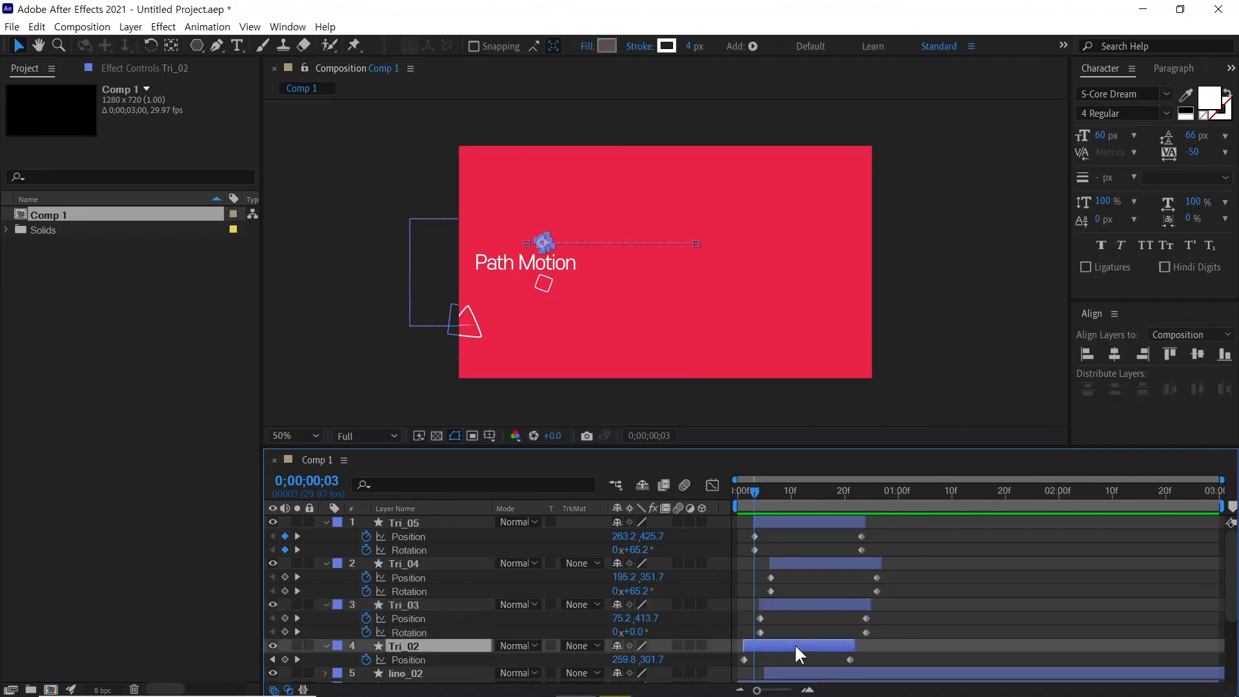
key("j")
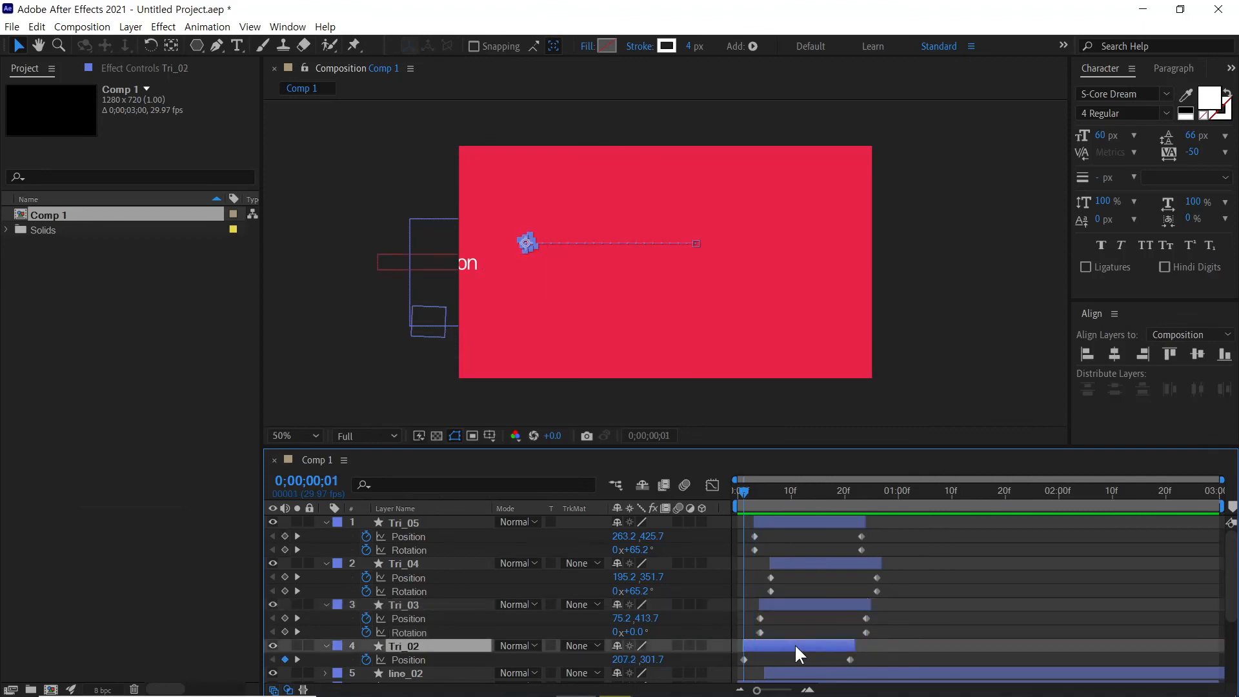
key("shift+r")
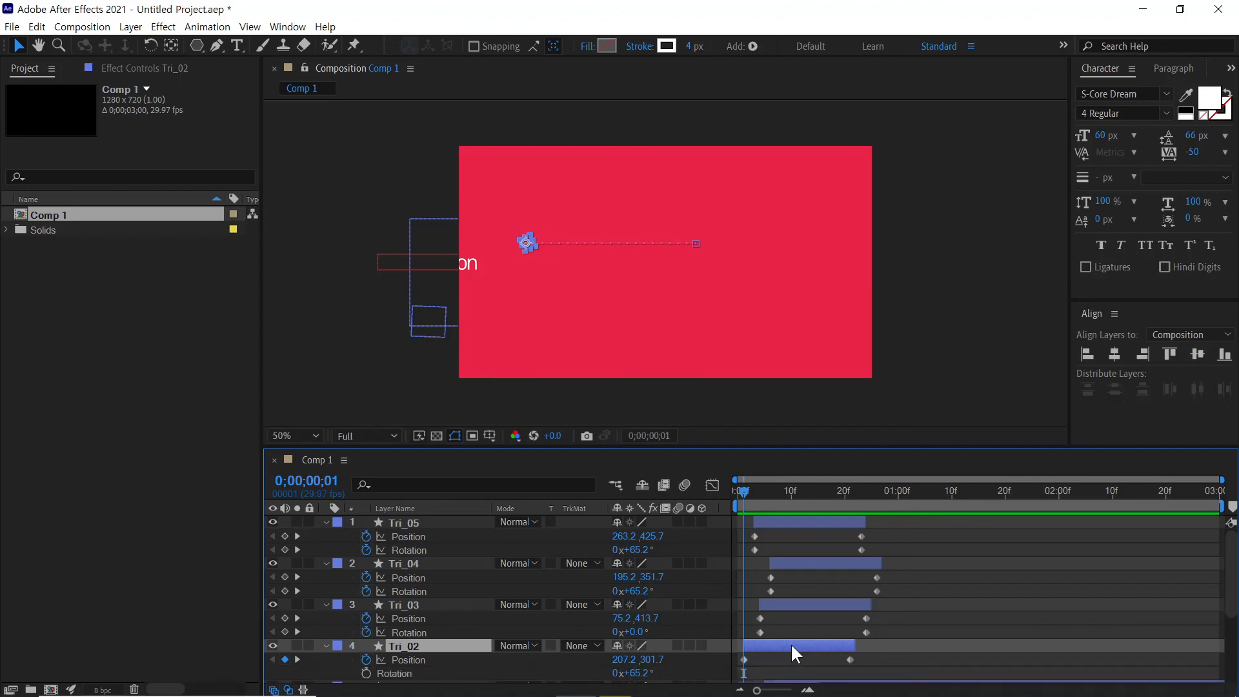
key("ctrl+v")
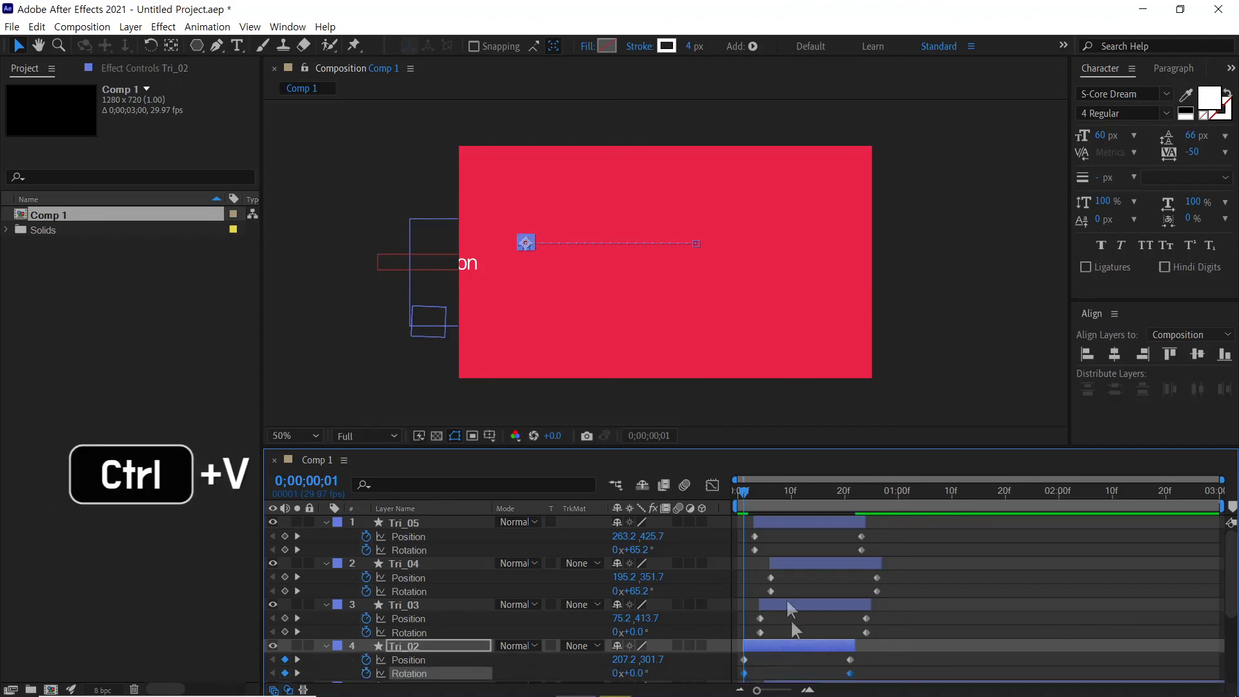
- Set Tri_02's Rotation to 150° at 0;00;00;21 and preview the animation
left_click_drag(747, 494, 853, 506)
left_click(905, 659)
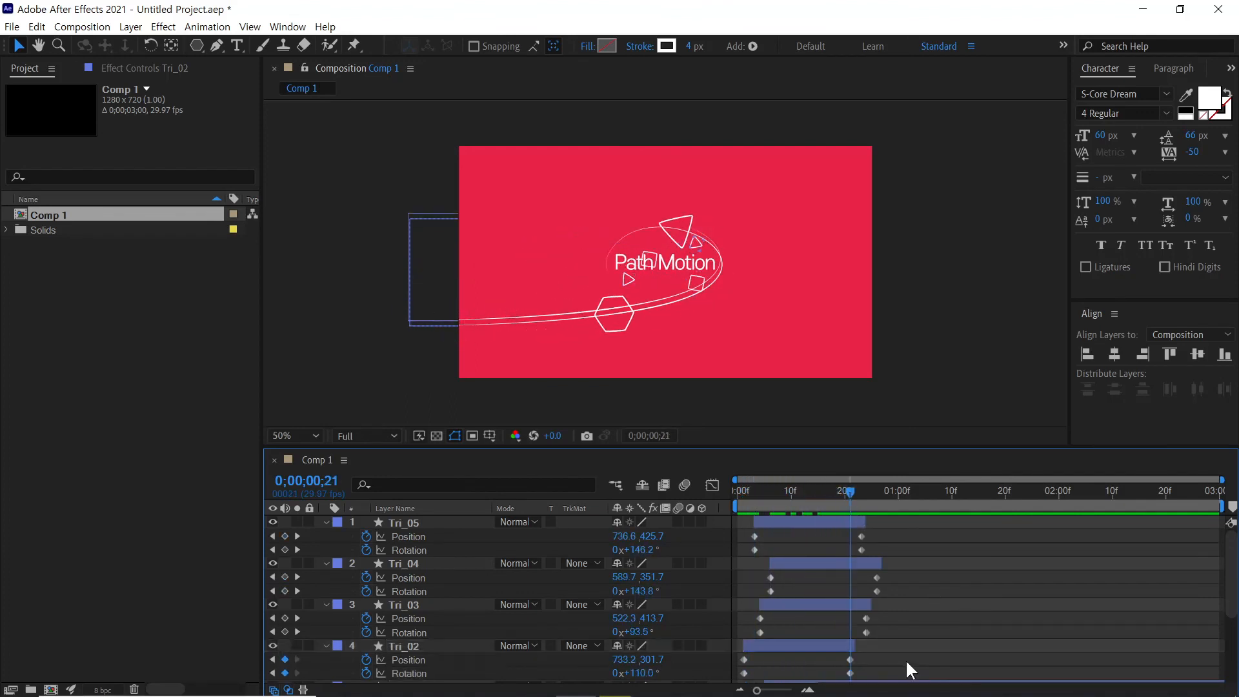
left_click(645, 673)
type("150")
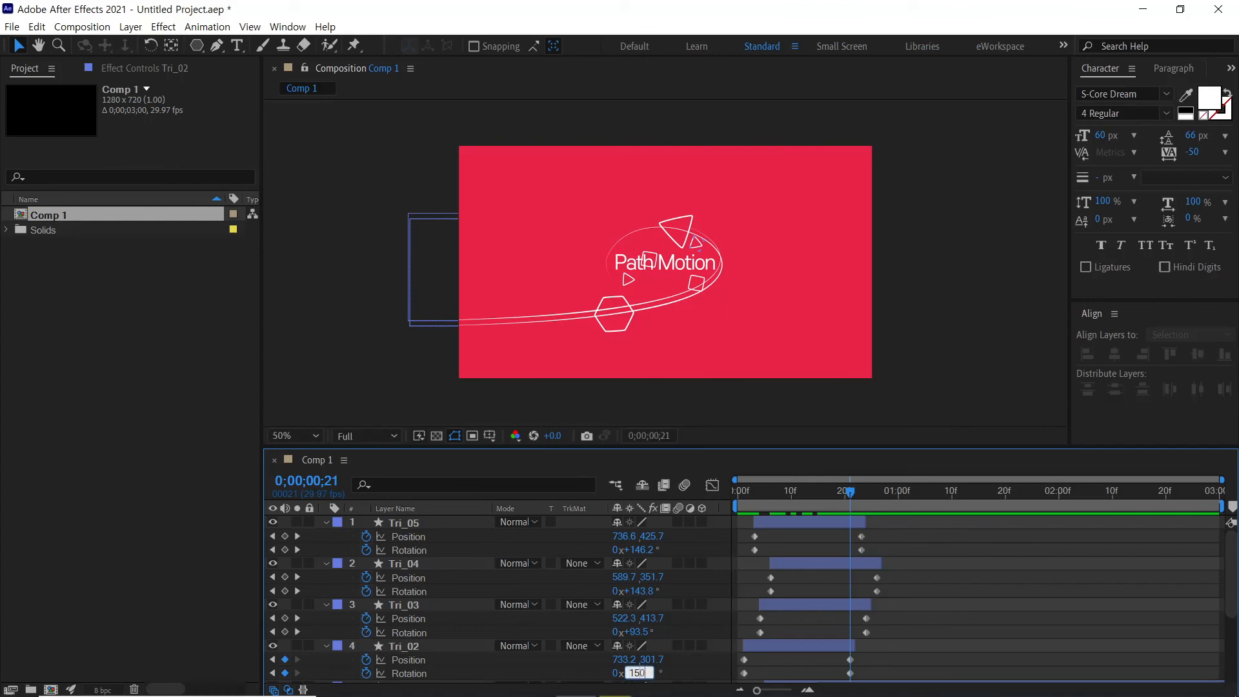
key("Return")
left_click(962, 535)
left_click_drag(791, 490, 710, 498)
key("space")
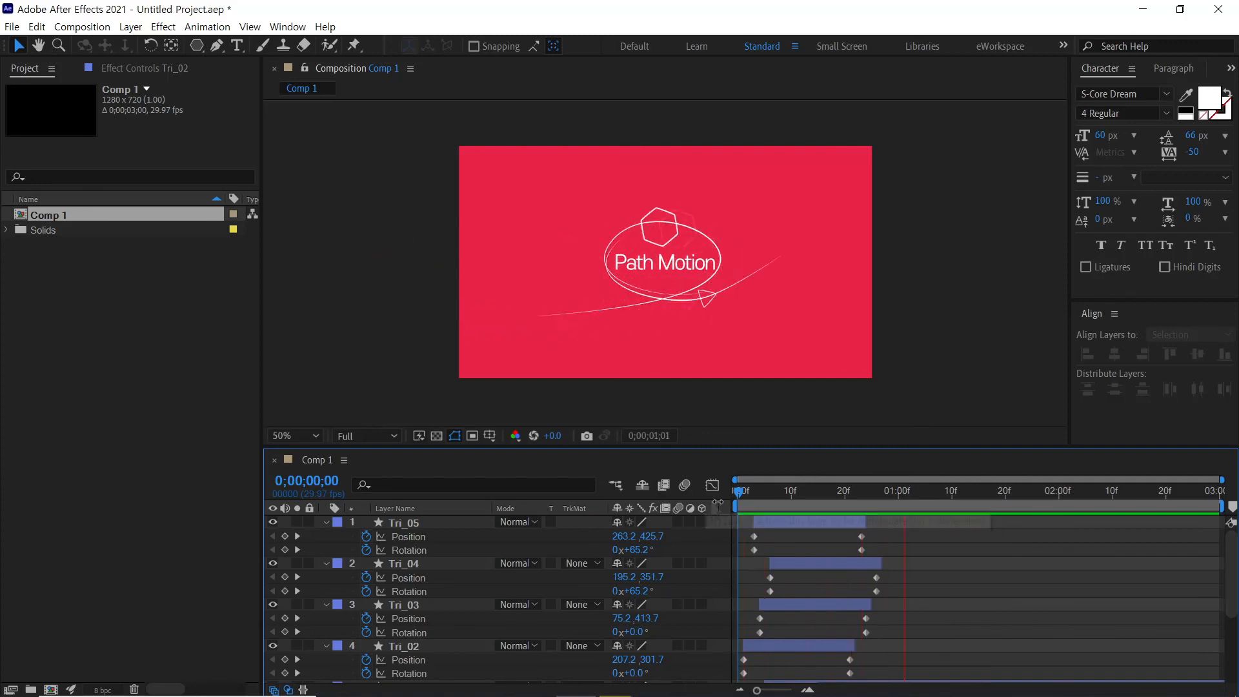
left_click_drag(761, 492, 818, 509)
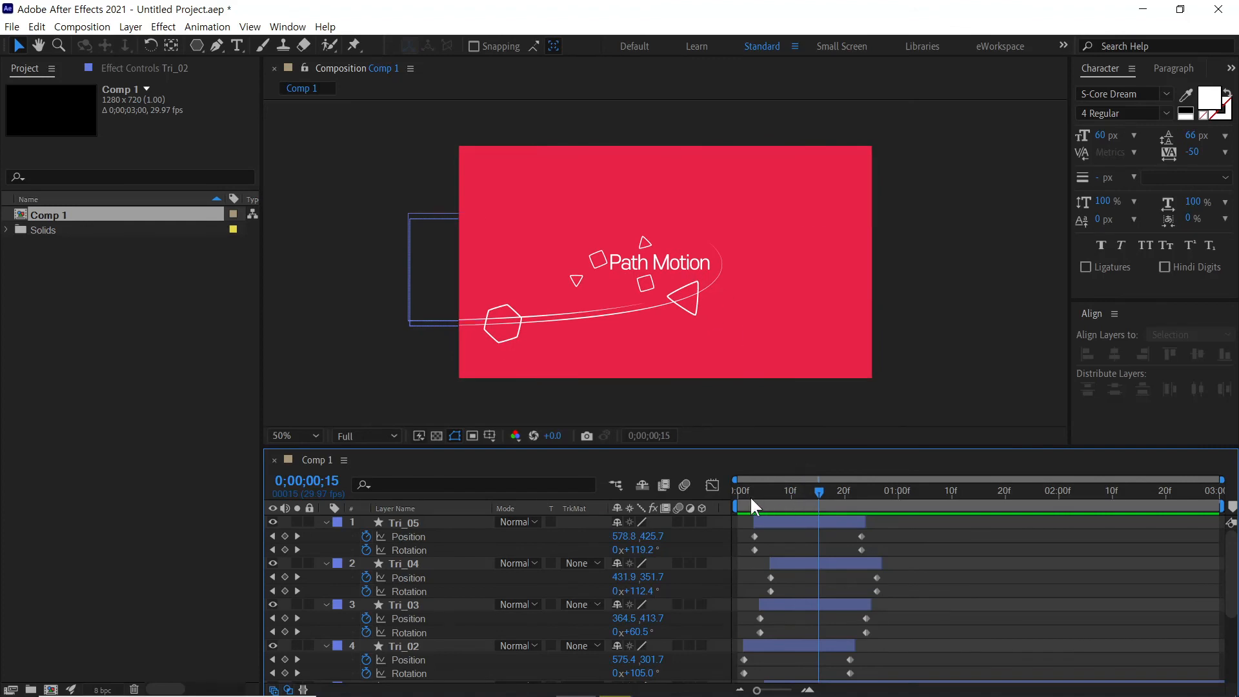
- Shift the ending Position and Rotation keyframes of Tri_02 through Tri_05 earlier together, with Tri_05's at 0;00;00;16, and preview the faster motion
left_click_drag(743, 494, 827, 512)
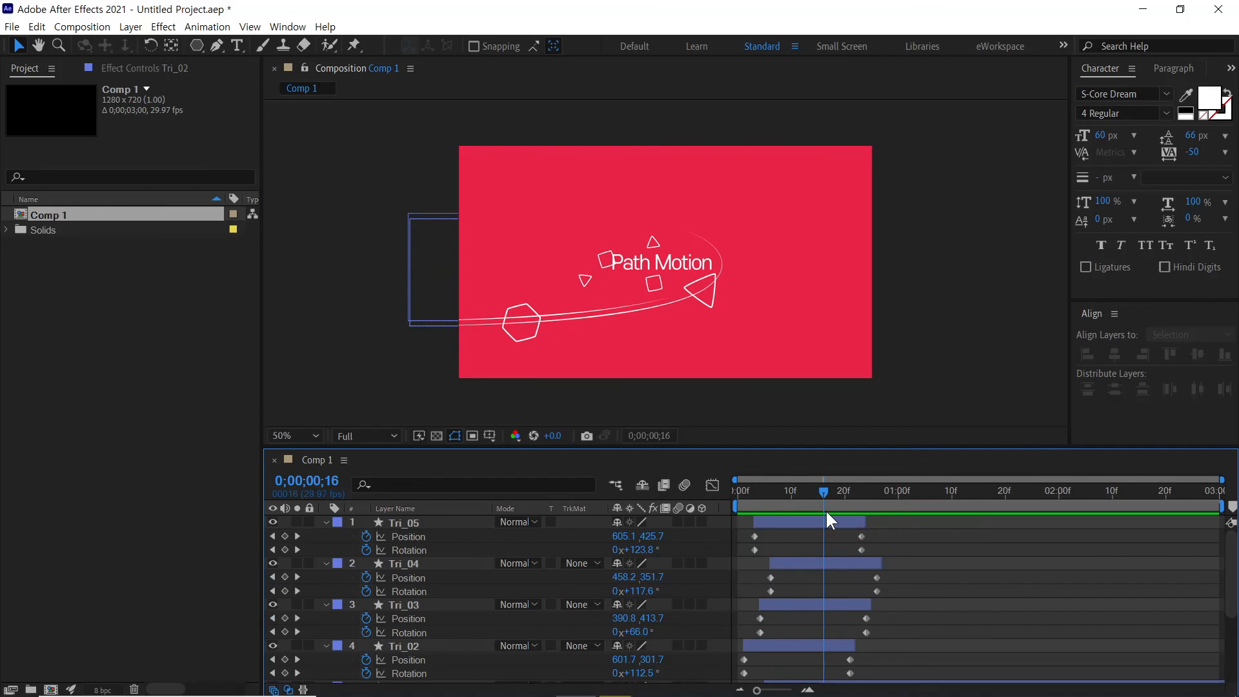
left_click(835, 645)
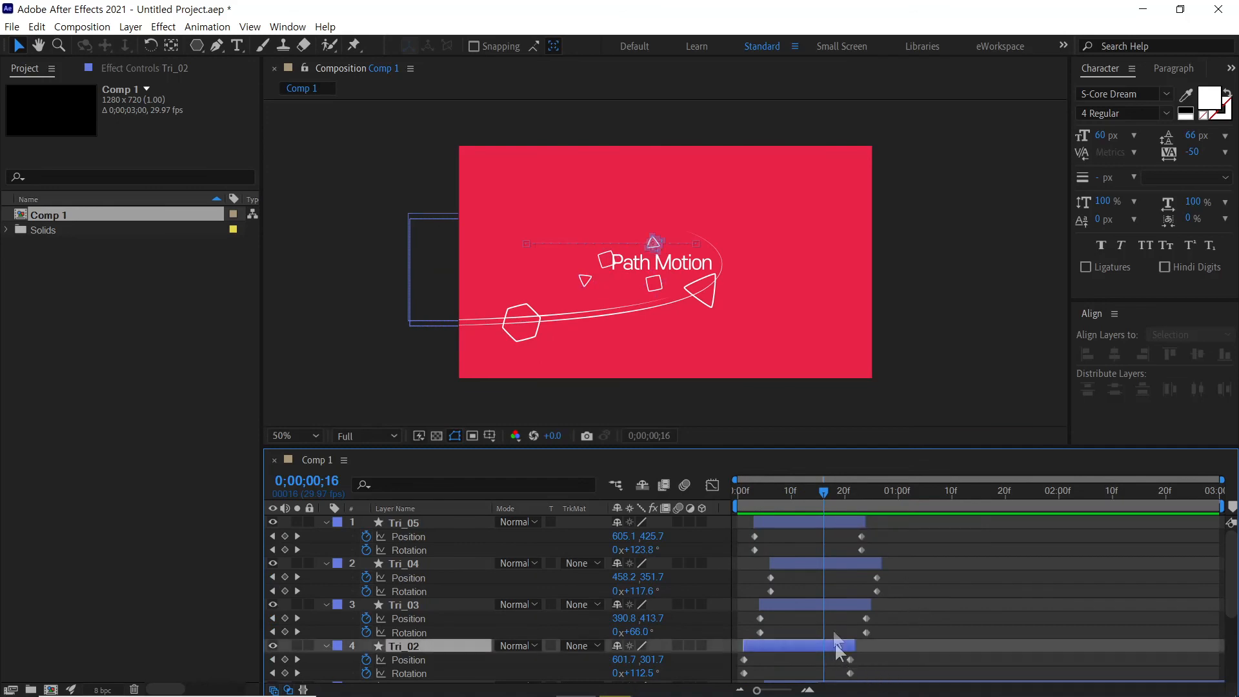
left_click(840, 521, "shift")
left_click_drag(838, 530, 888, 681)
left_click_drag(862, 536, 823, 536)
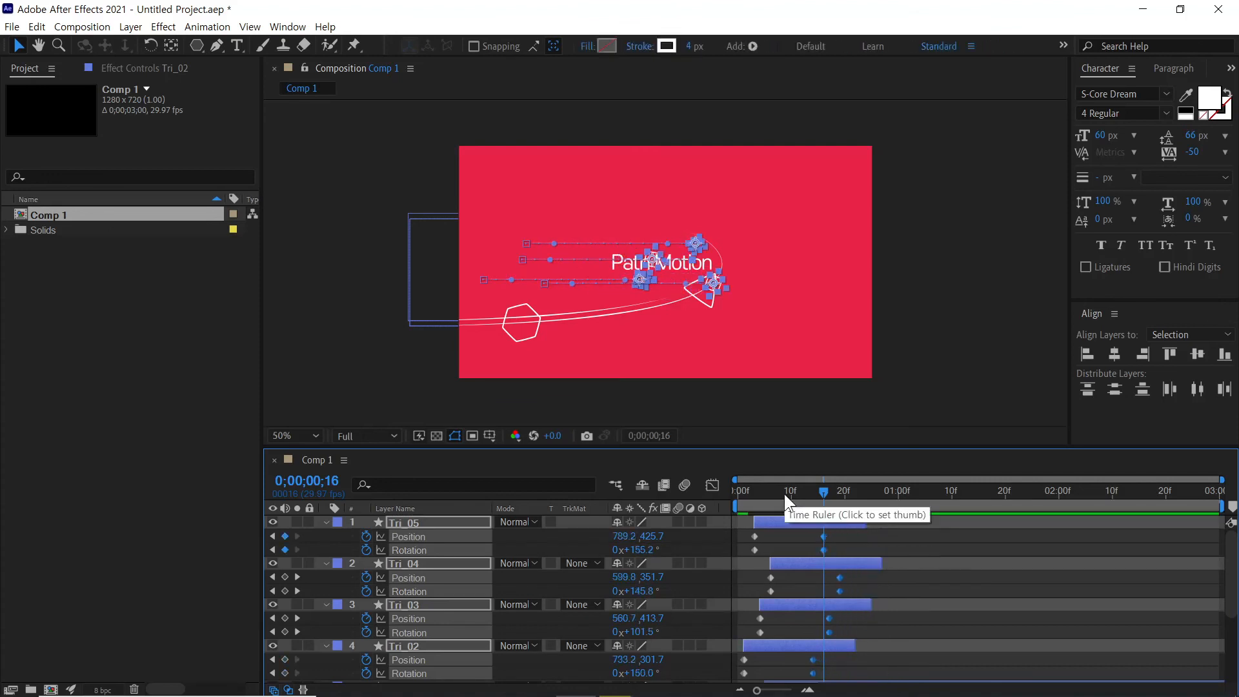
left_click(729, 495)
key("space")
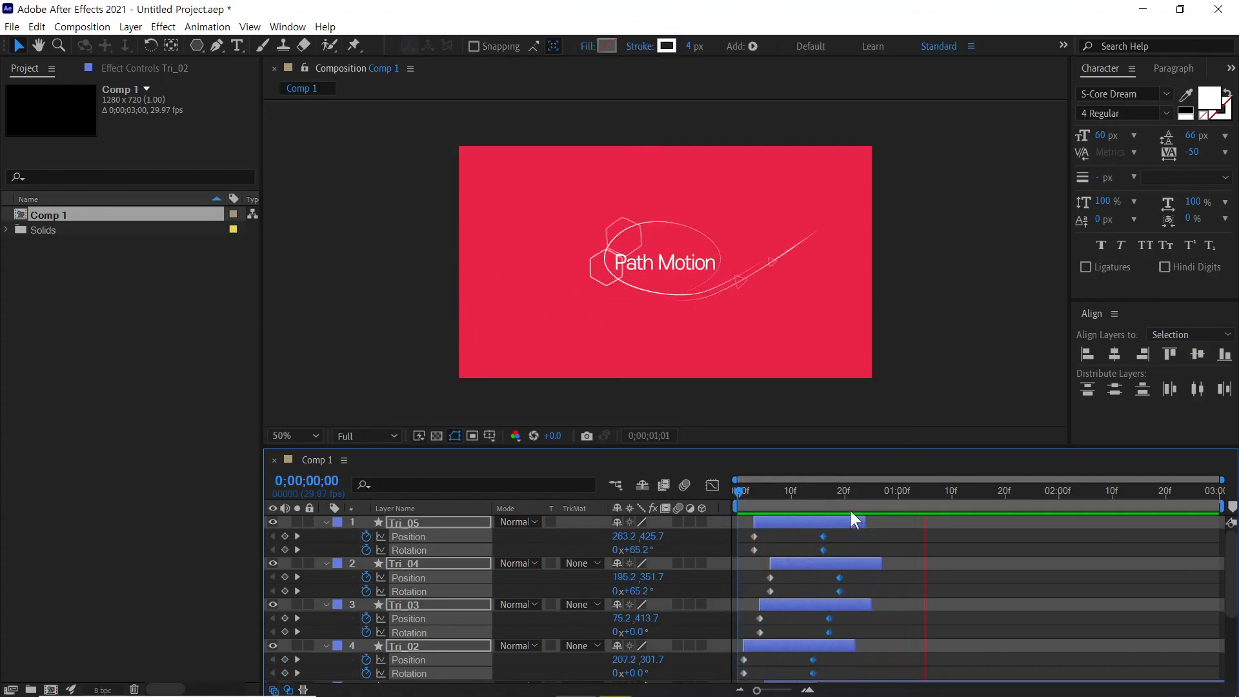
- Trim the ends of layers Tri_02 through Tri_05 together, with Tri_05 ending at 0;00;00;16, and preview the animation
left_click_drag(836, 492, 826, 527)
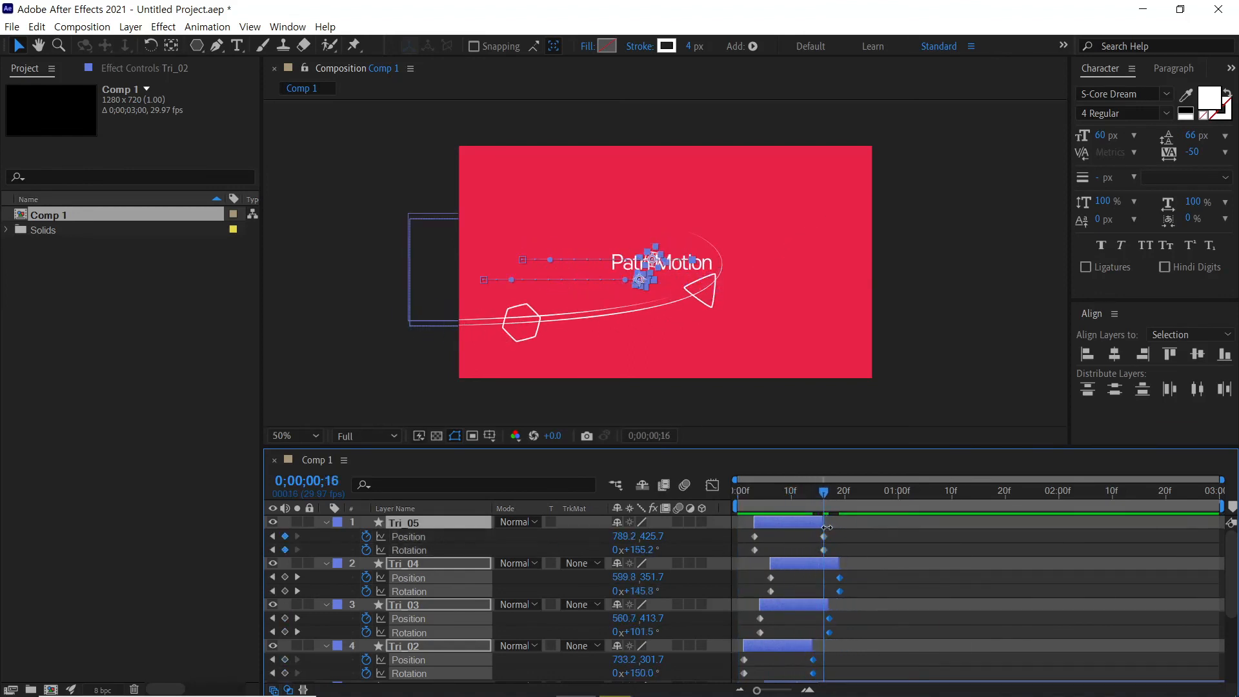
left_click_drag(823, 500, 729, 500)
left_click(857, 546)
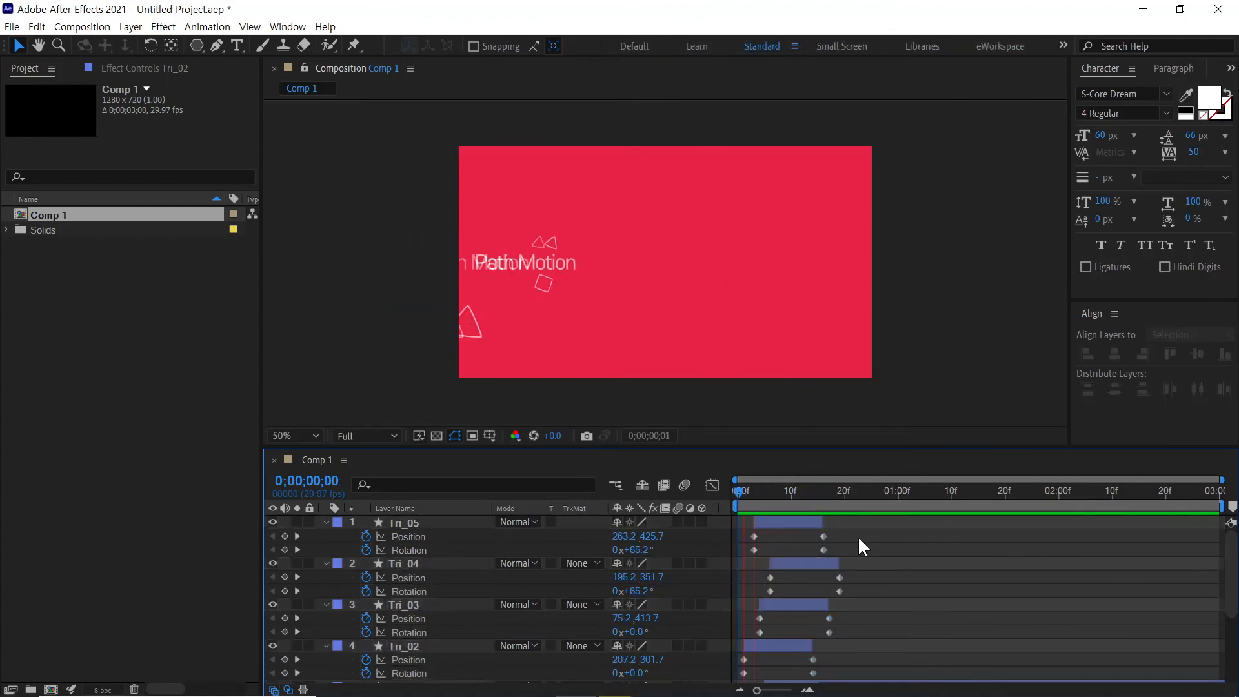
key("space")
key("space")
key("space")
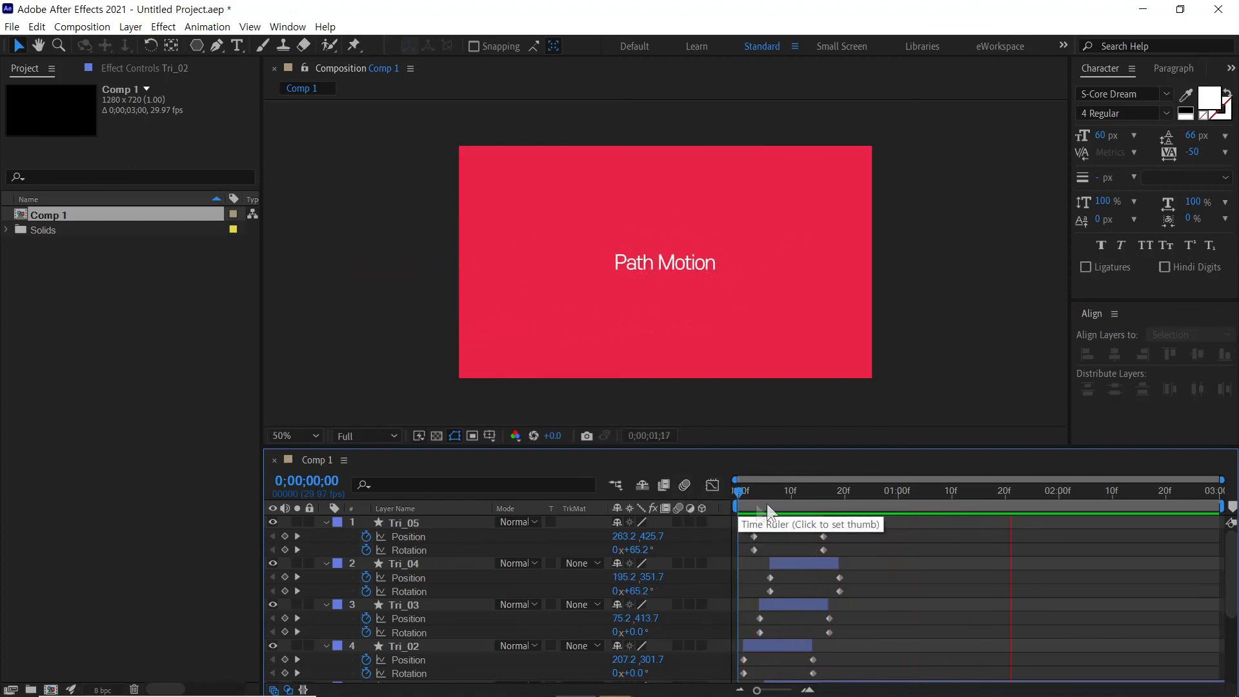
left_click_drag(801, 490, 896, 493)
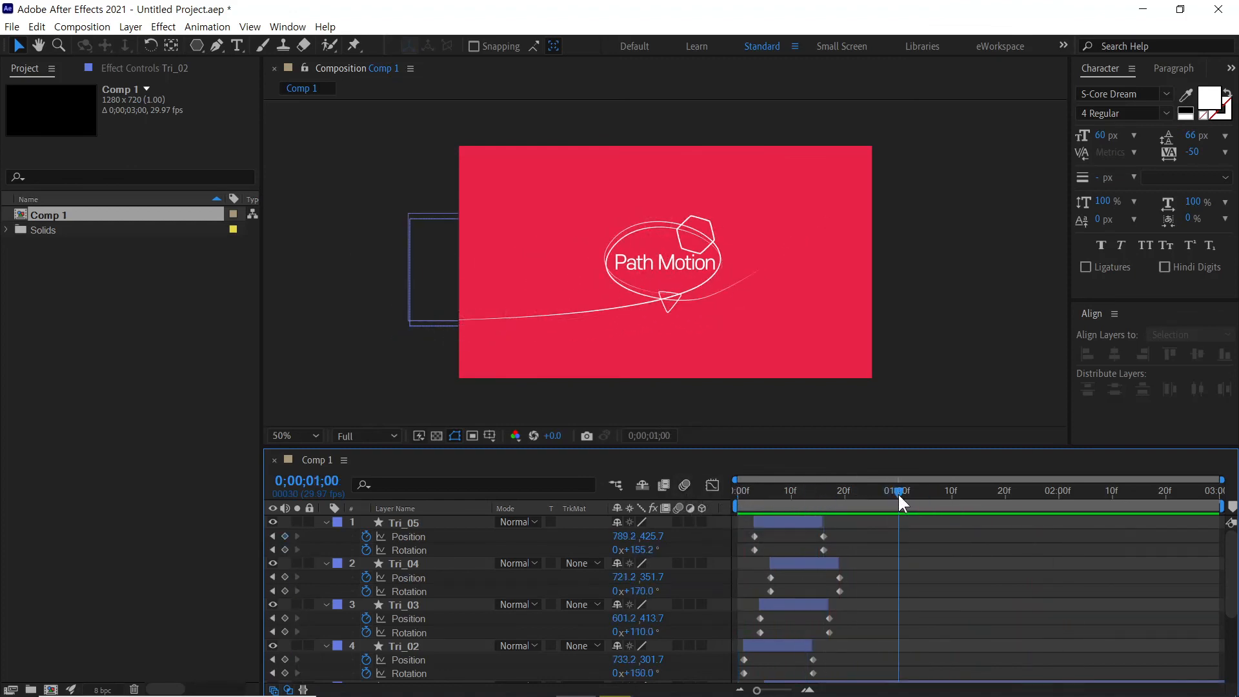